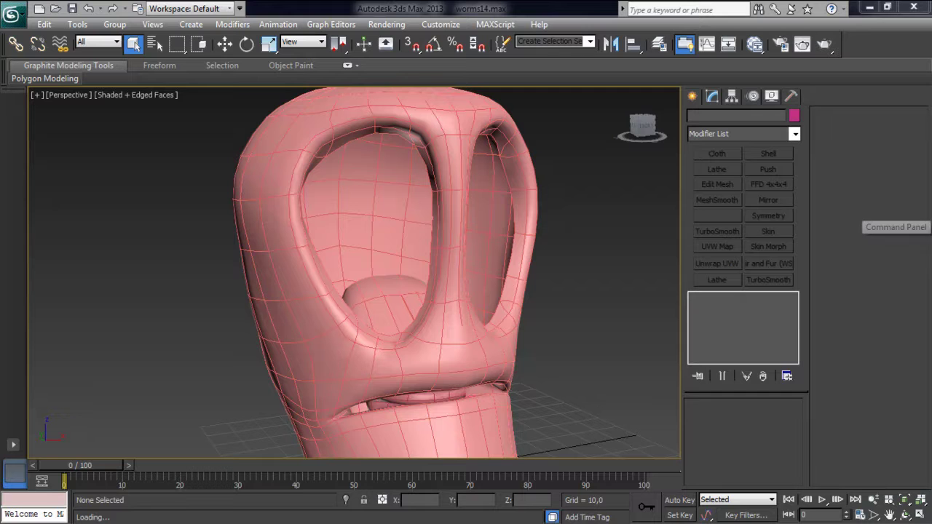
Step: In the Layer Manager, create a new layer named mains
left_click(658, 44)
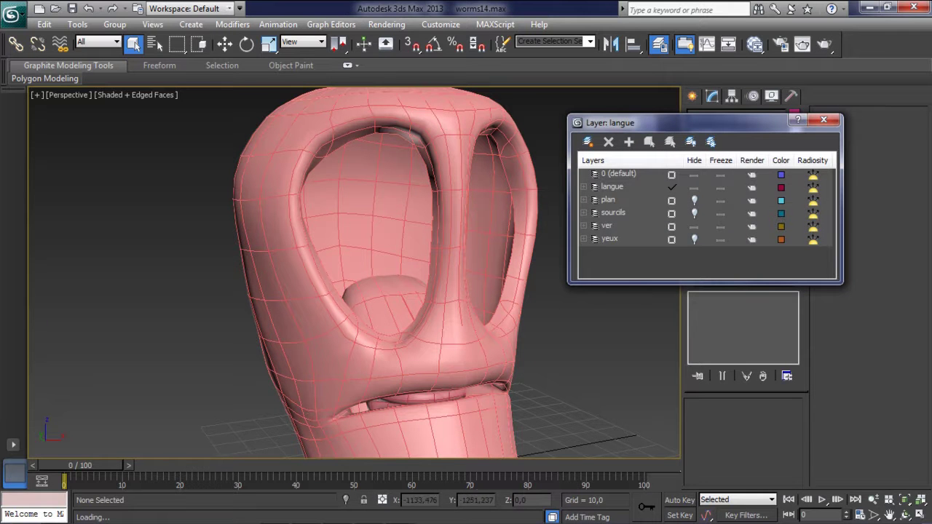
left_click(588, 141)
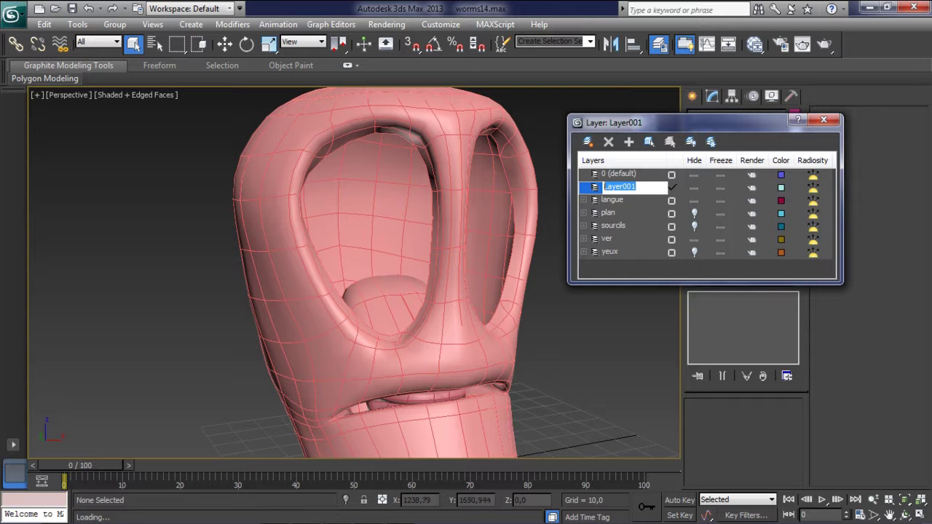
type("mains")
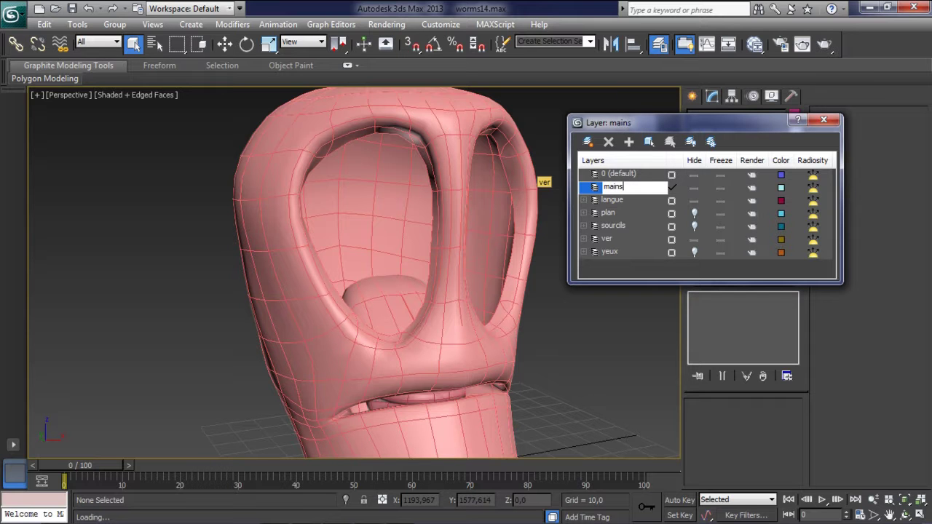
left_click_drag(666, 122, 641, 116)
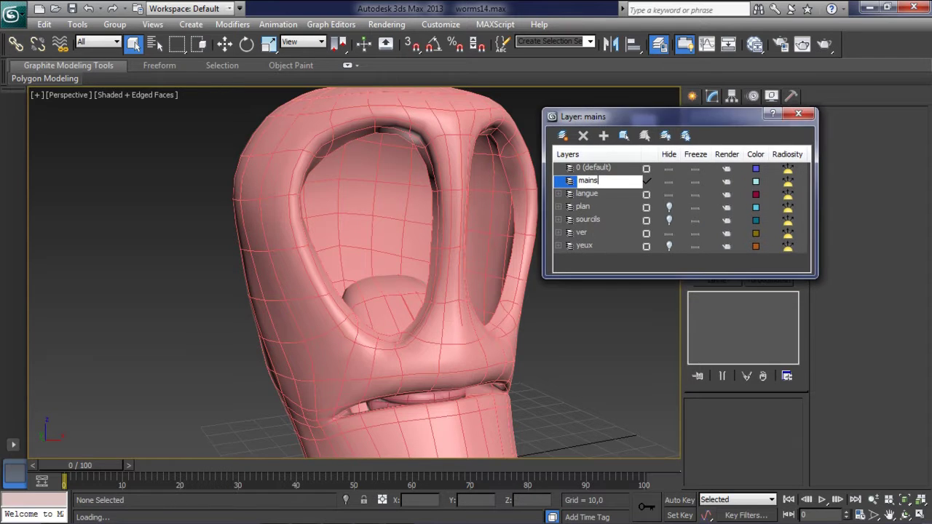
key("Return")
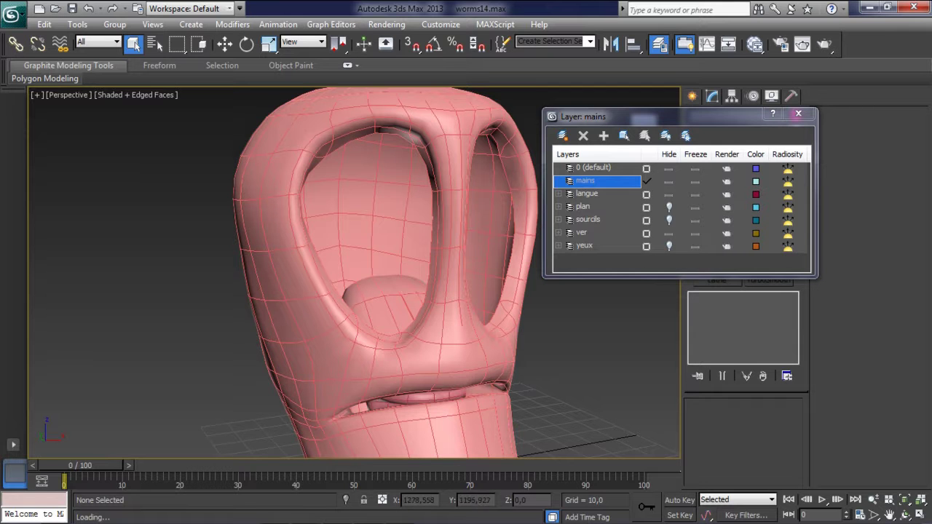
Step: Hide the ver layer holding the worm and switch to four viewports
left_click(586, 193)
left_click(669, 232)
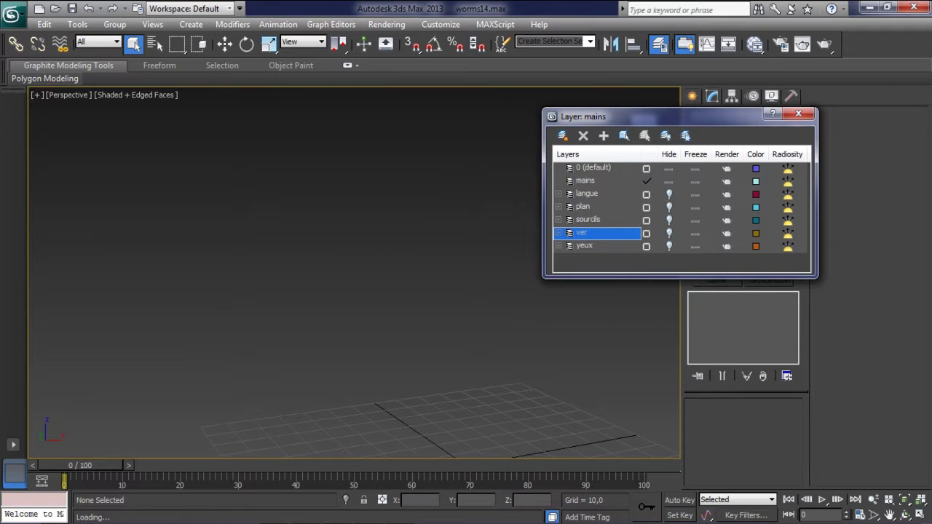
left_click(659, 43)
scroll(503, 427, "up", 1)
key("alt+w")
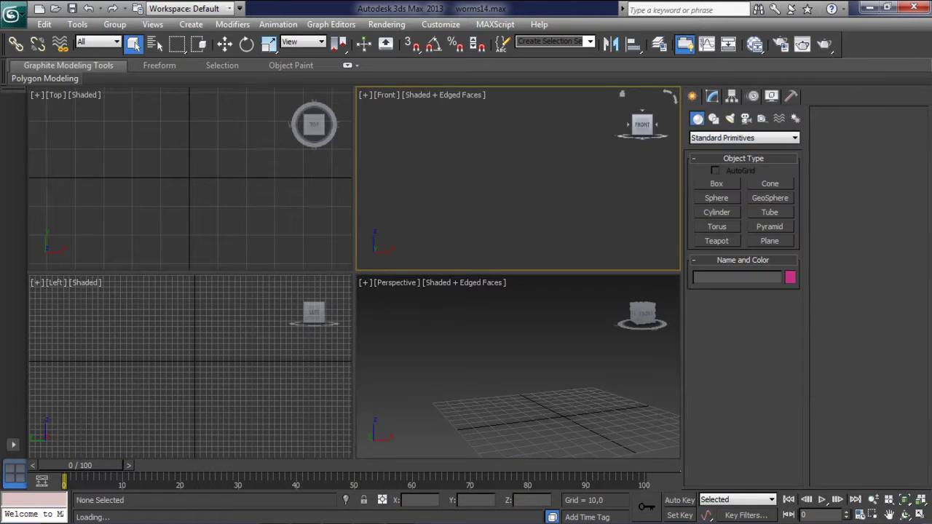
Step: Draw a plane in the Front view and set its Length and Width to 1000
left_click(769, 241)
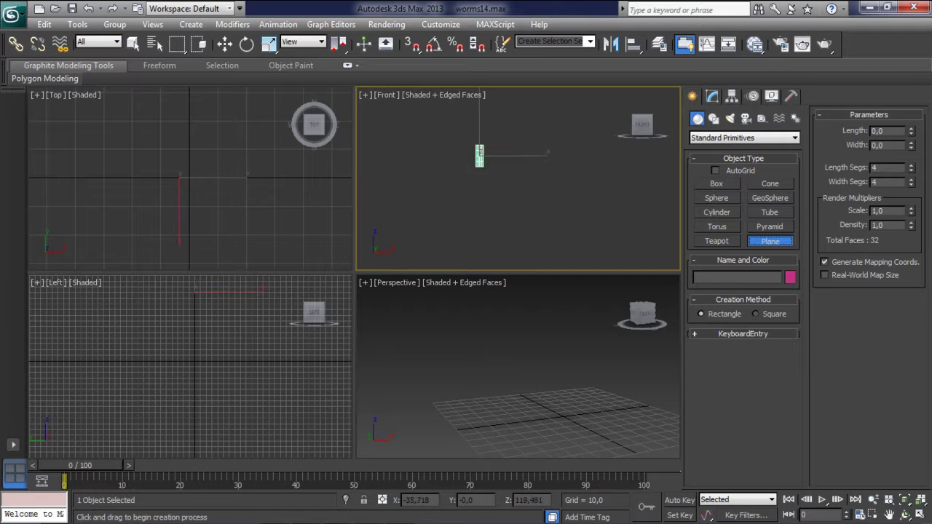
left_click_drag(474, 145, 609, 238)
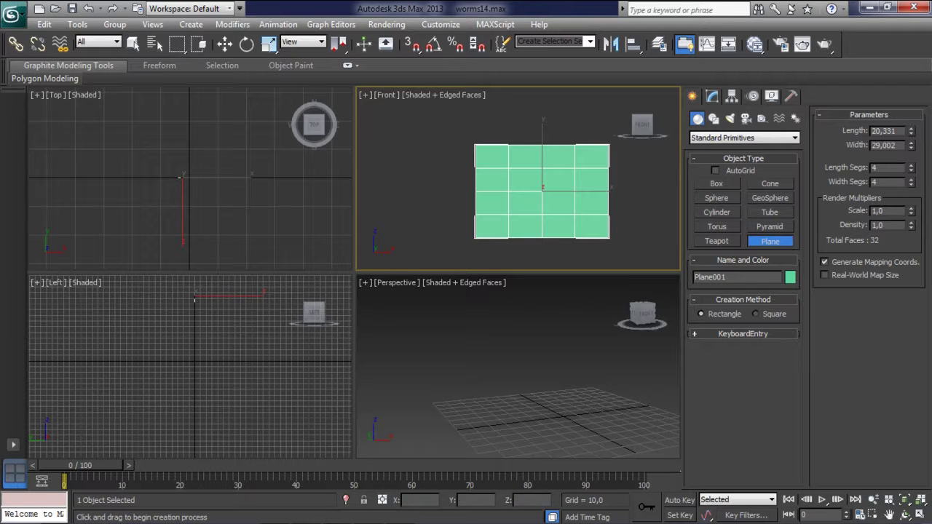
left_click(883, 130)
type("1000")
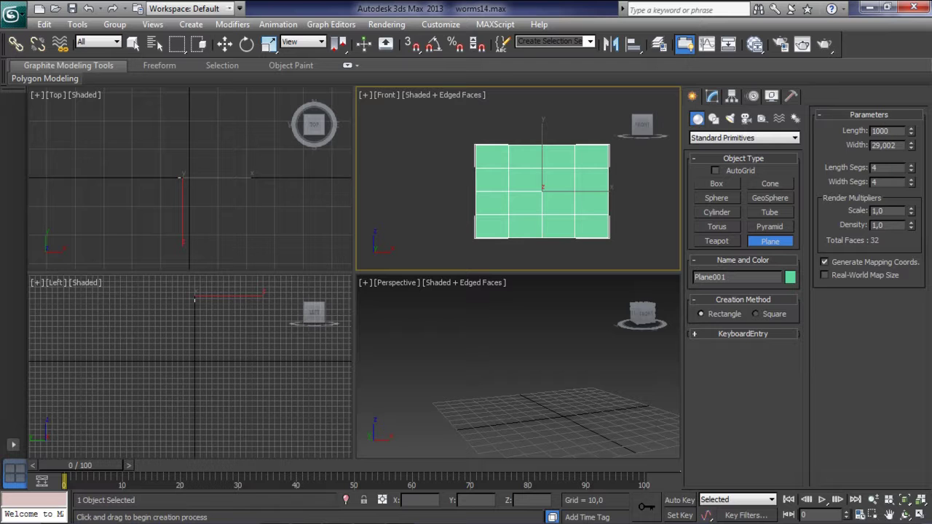
key("Tab")
type("1000")
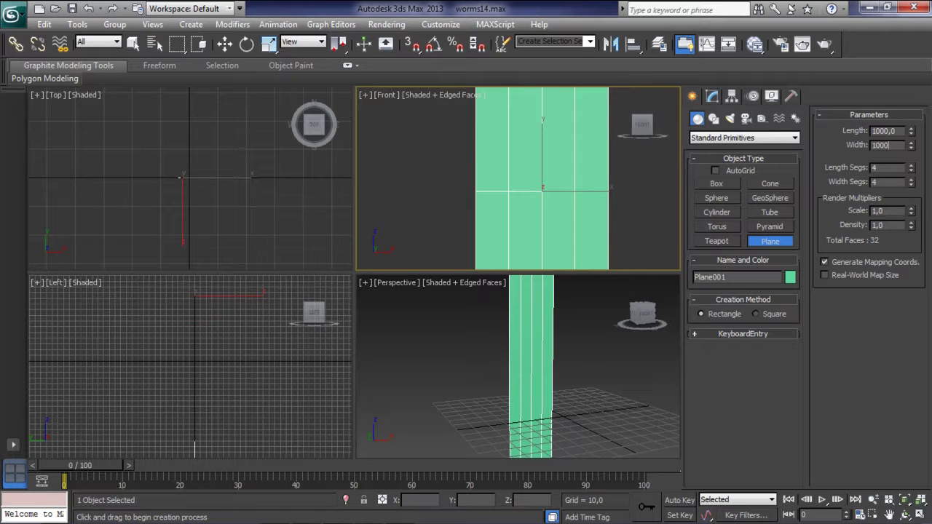
key("Return")
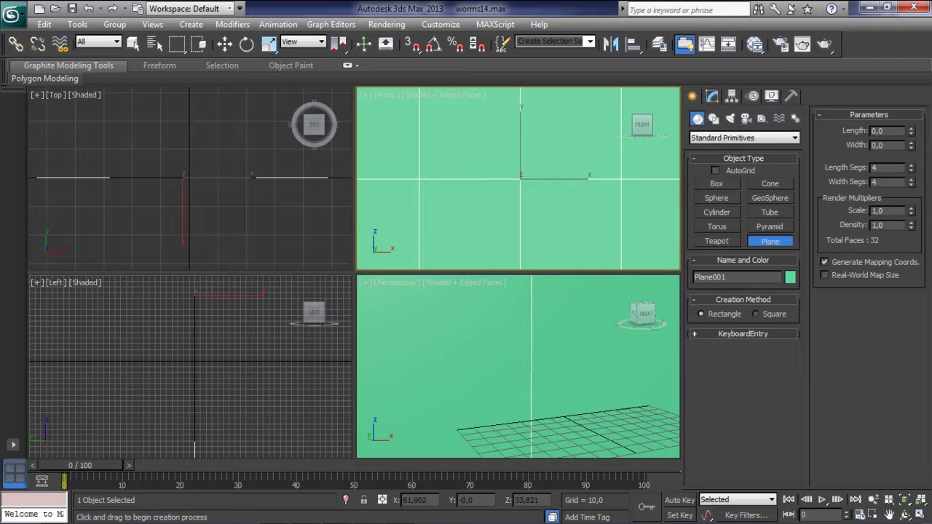
Step: Fit the plane in the front, perspective, top and left views
key("z")
right_click(521, 383)
key("z")
right_click(189, 182)
key("z")
right_click(190, 364)
key("z")
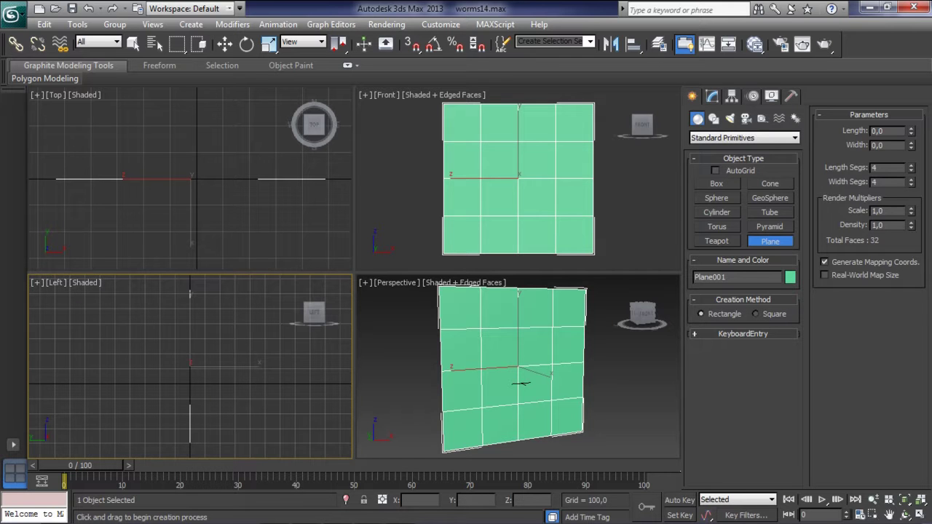
right_click(641, 204)
Step: Add a new Standard material in the Slate Material Editor and open its parameters
key("z")
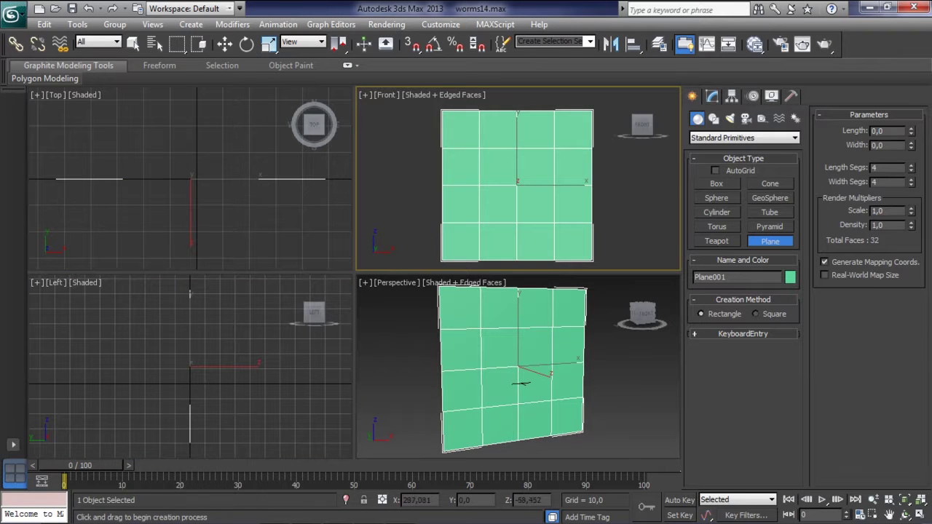
key("m")
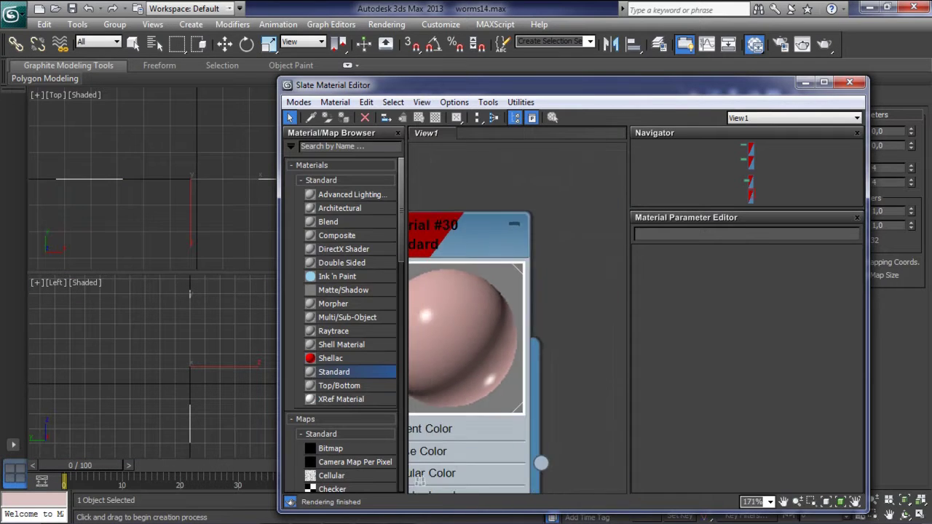
scroll(419, 436, "down", 3)
scroll(420, 291, "down", 3)
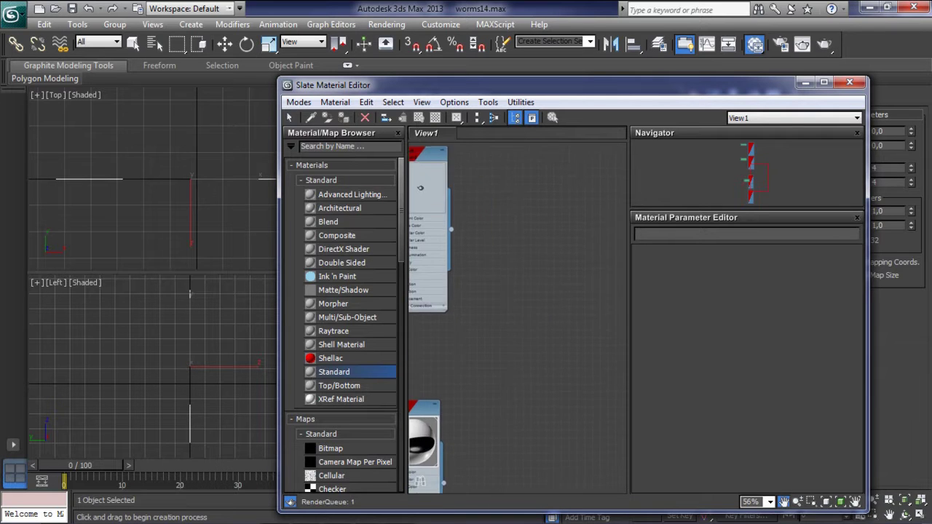
scroll(420, 327, "down", 2)
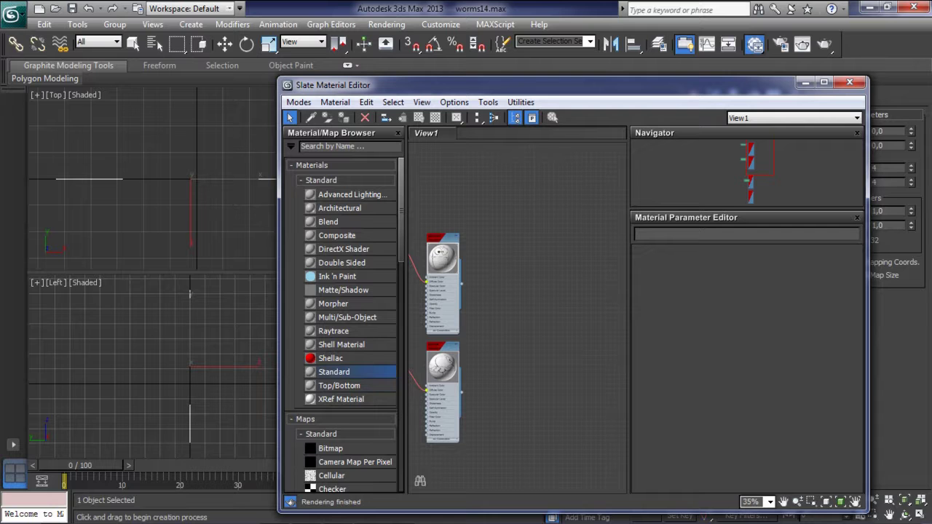
left_click_drag(334, 372, 529, 238)
double_click(542, 251)
type("plan main front")
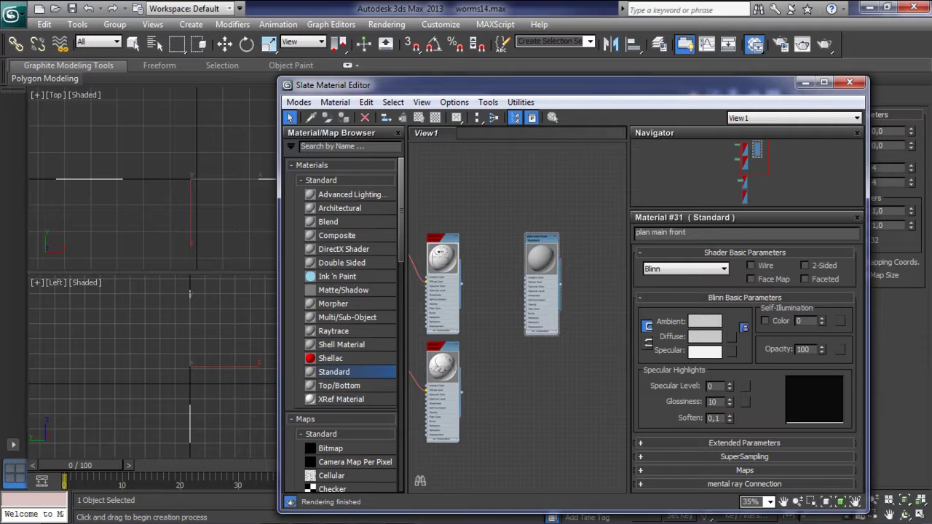
Step: Load main_front.jpg as the Diffuse bitmap, show it on the plane, and close the editor
left_click(732, 337)
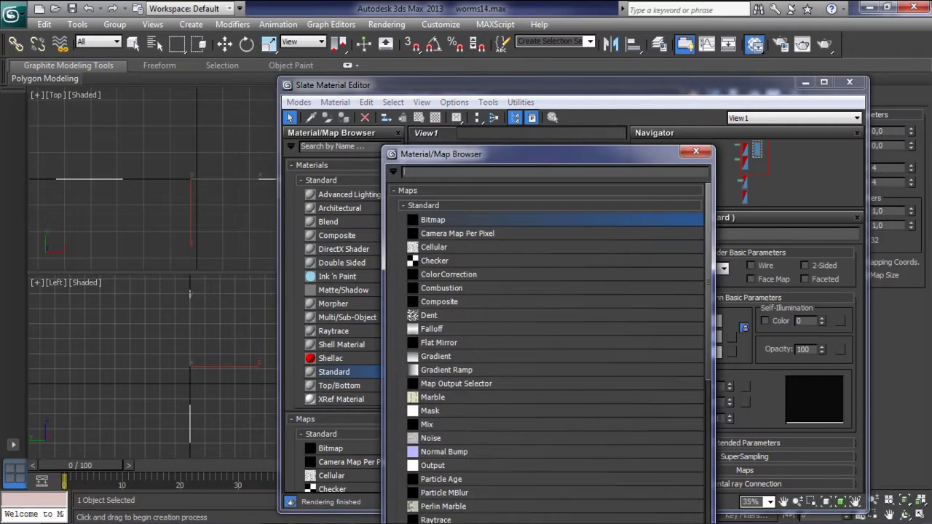
double_click(428, 100)
left_click(341, 109)
double_click(341, 109)
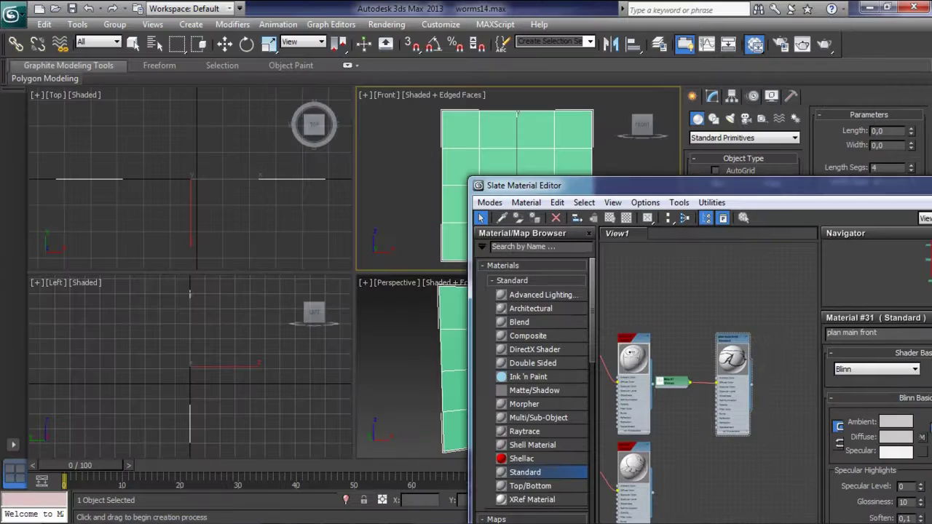
left_click(610, 217)
mouse_move(554, 185)
left_mouse_down()
mouse_move(189, 153)
mouse_move(186, 160)
left_mouse_up()
left_click(673, 157)
Step: Add a UVW Map modifier with Real-World Map Size off, then rotate a sideways copy
left_click(713, 95)
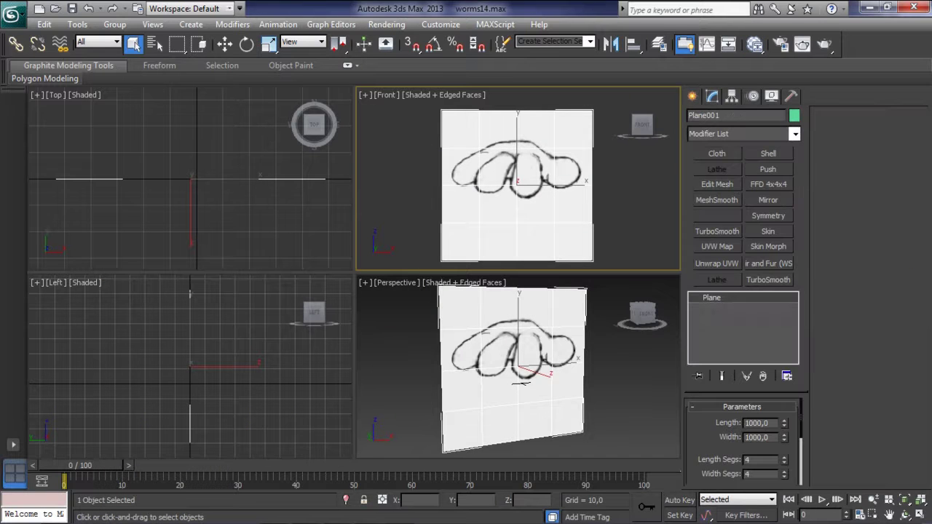
left_click(717, 246)
scroll(742, 437, "down", 2)
scroll(742, 437, "up", 2)
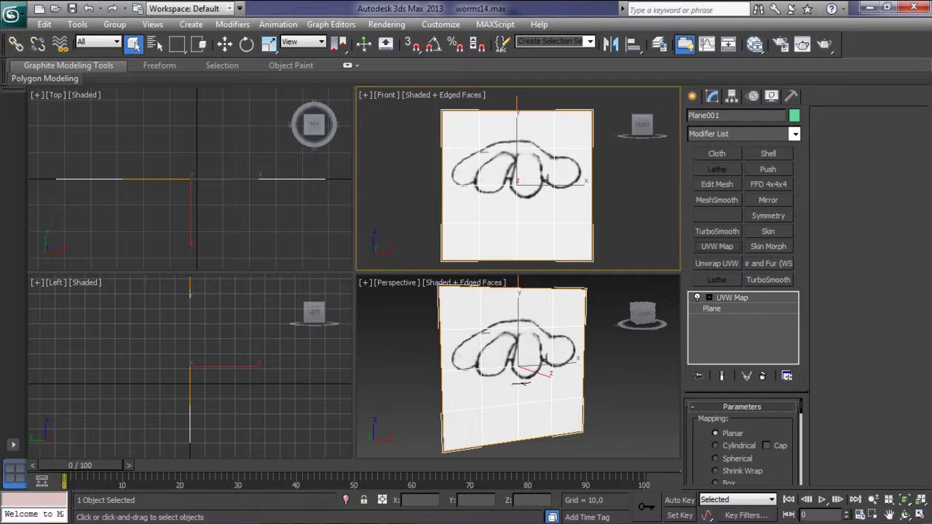
scroll(742, 437, "down", 4)
scroll(742, 440, "down", 3)
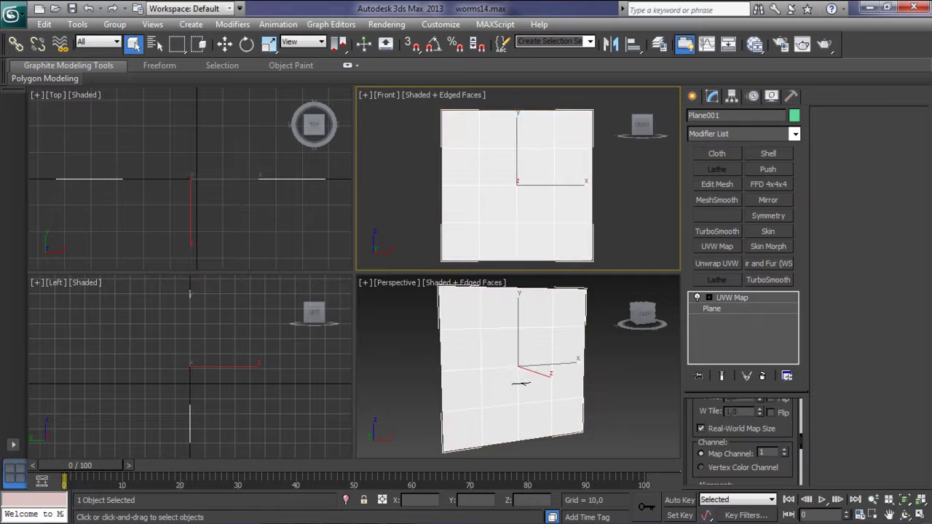
scroll(742, 436, "up", 7)
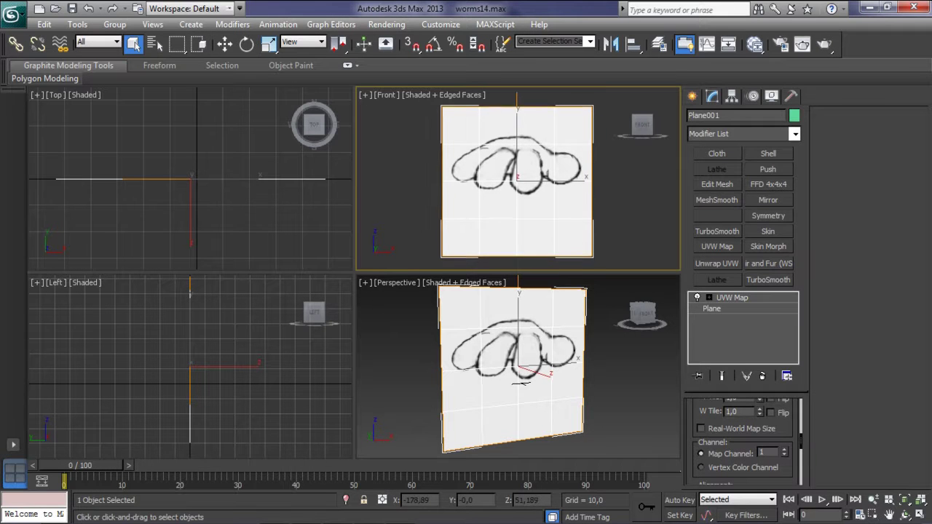
middle_click_drag(524, 182, 517, 184)
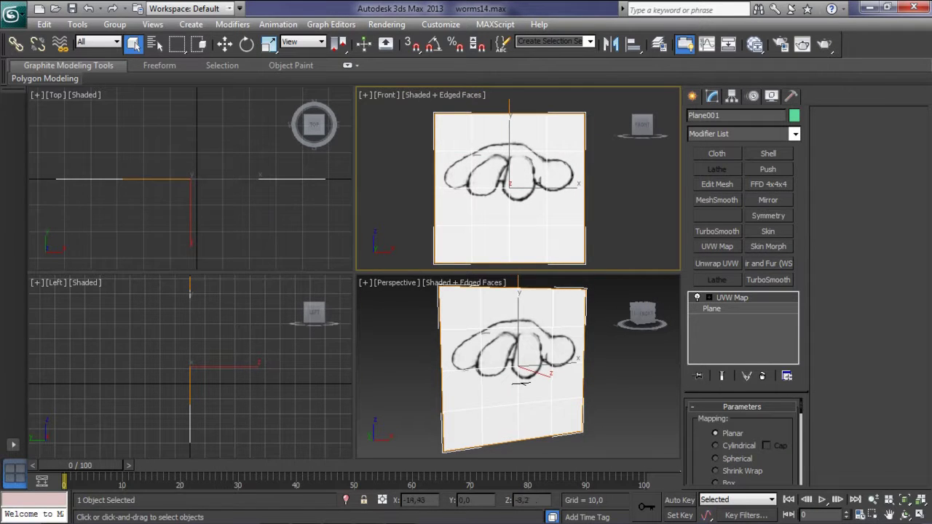
key("e")
left_click_drag(190, 342, 218, 362, "shift")
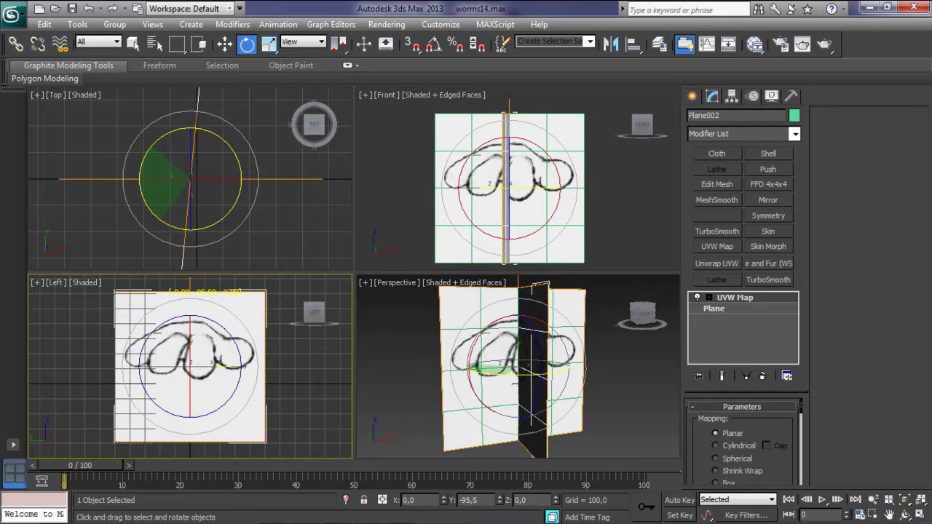
Step: With angle snap on, rotate a copy of the plane and name it Plan main left
key("Escape")
key("a")
left_click_drag(218, 362, 218, 390)
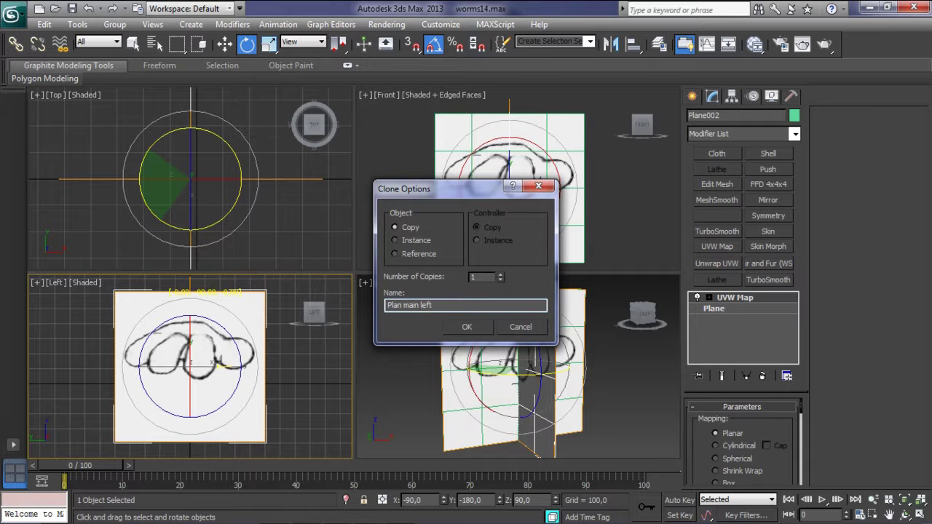
key("Return")
Step: Clone another copy rotated flat as Plan main top and reopen the material editor
middle_click_drag(189, 364, 179, 372)
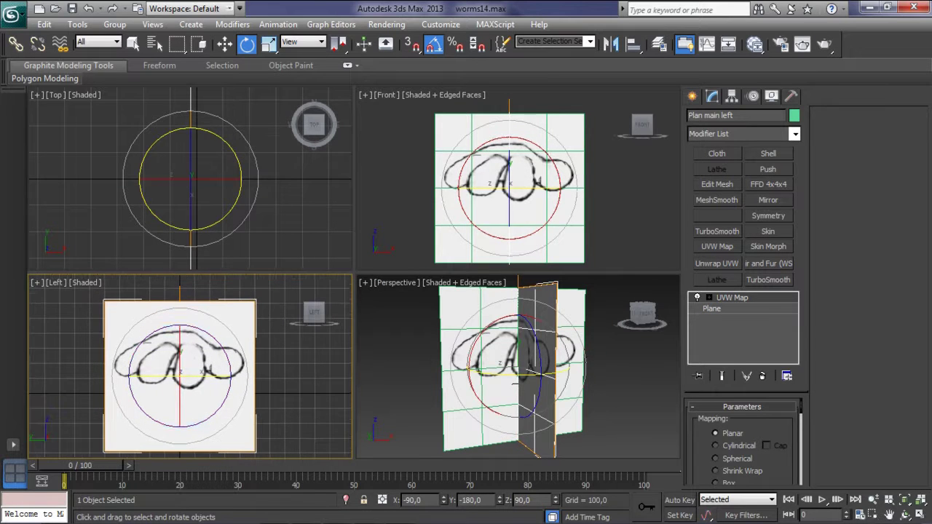
left_click_drag(191, 131, 147, 178, "shift")
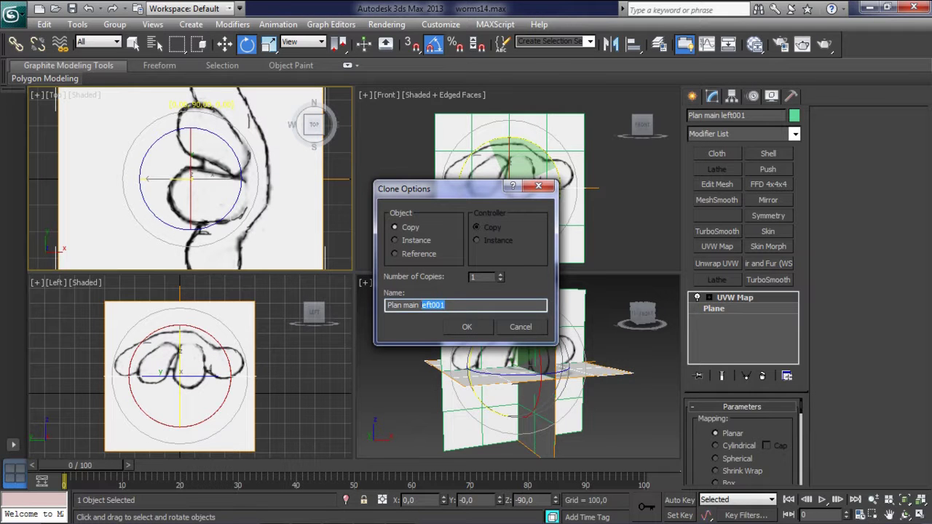
key("Return")
left_click(619, 408)
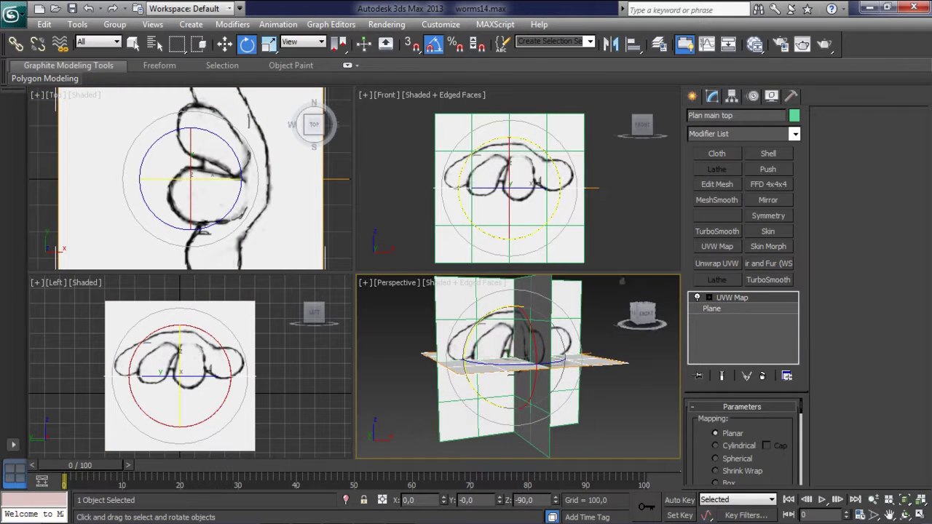
key("m")
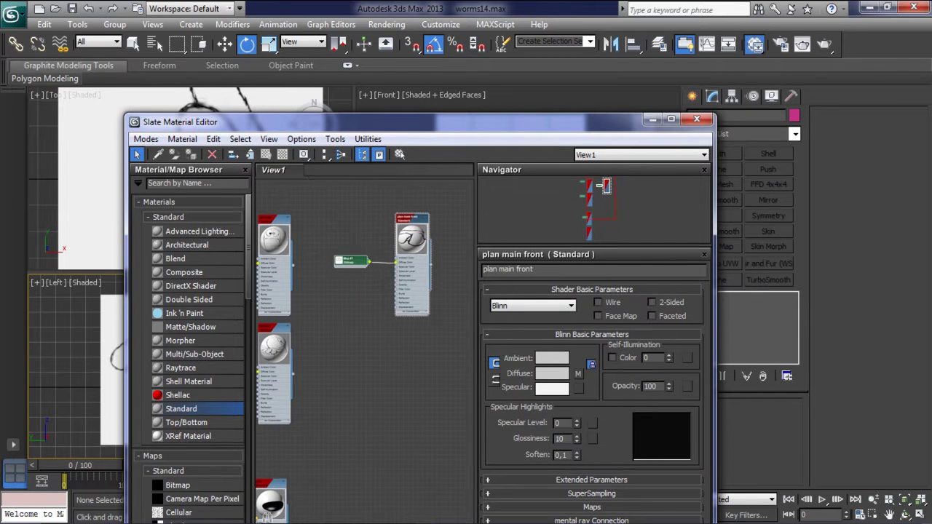
Step: Create the plan main left material with main-left.jpg as Diffuse and assign it to the side plane
left_click_drag(181, 408, 429, 269)
double_click(429, 247)
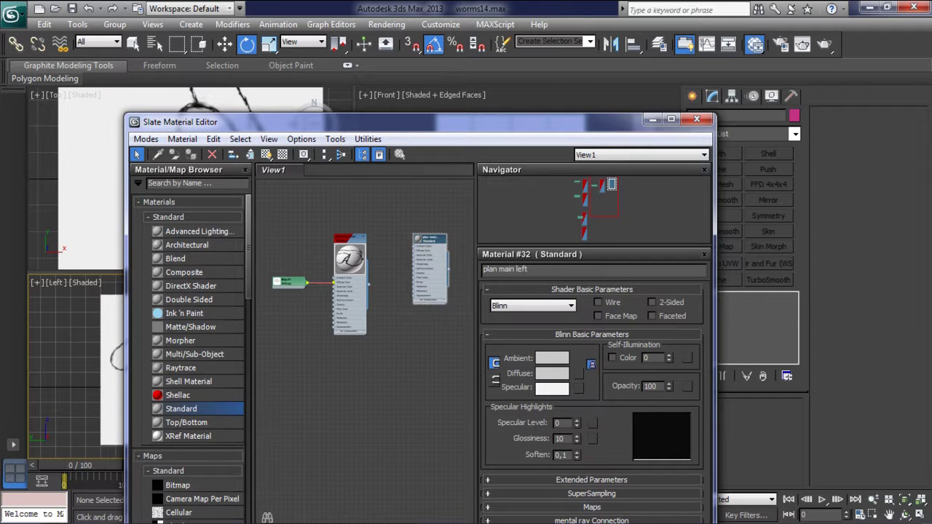
left_click(579, 373)
double_click(452, 216)
left_click(419, 109)
left_click(791, 362)
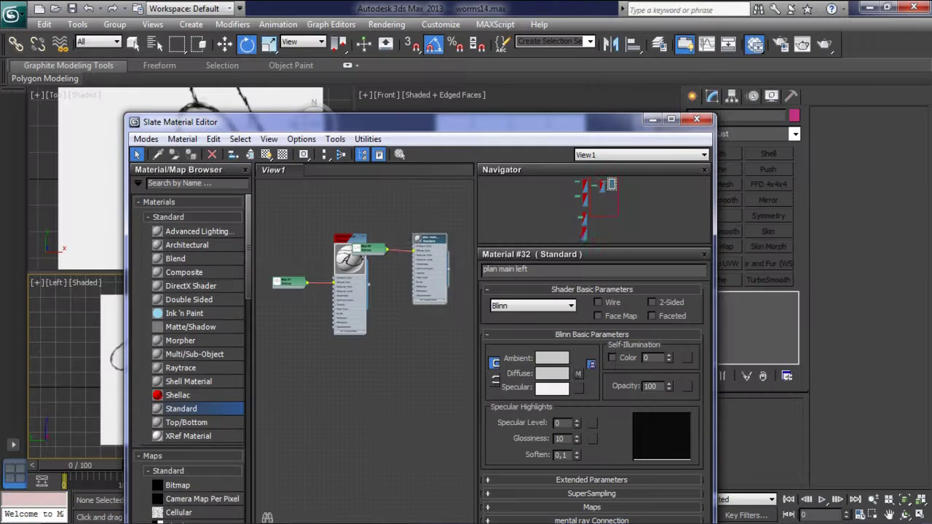
mouse_move(292, 122)
left_mouse_down()
mouse_move(521, 104)
mouse_move(480, 454)
mouse_move(478, 145)
mouse_move(403, 77)
left_mouse_up()
left_click(174, 356)
left_click(419, 137)
Step: Rearrange the material and bitmap nodes neatly in the Slate view
middle_click_drag(510, 292, 466, 319)
left_click_drag(453, 194, 546, 316)
mouse_move(500, 250)
left_mouse_down()
mouse_move(472, 385)
mouse_move(418, 375)
left_mouse_up()
mouse_move(437, 291)
middle_mouse_down()
mouse_move(511, 295)
mouse_move(445, 273)
middle_mouse_up()
right_click(492, 226)
key("Escape")
left_click_drag(406, 143, 527, 262)
left_click_drag(472, 233, 575, 340)
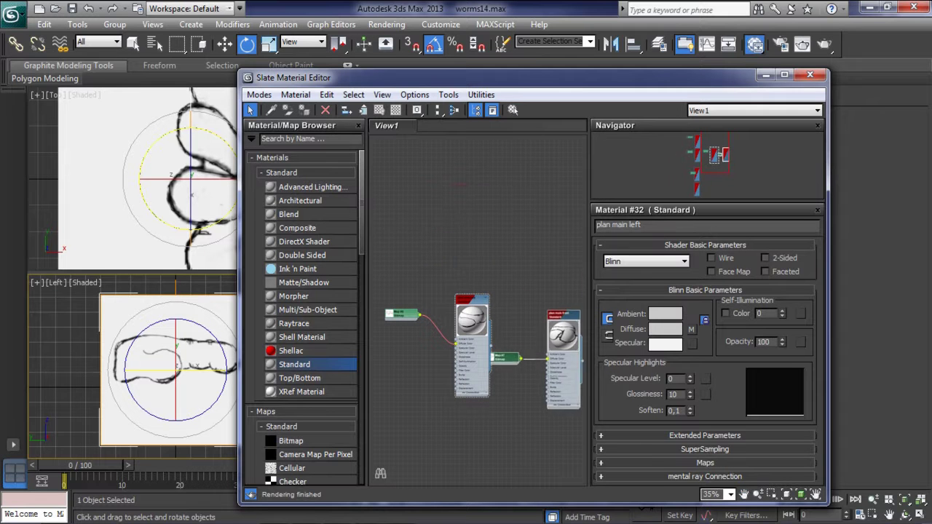
Step: Add a new Standard material node and name it plan main top
left_click_drag(294, 364, 523, 219)
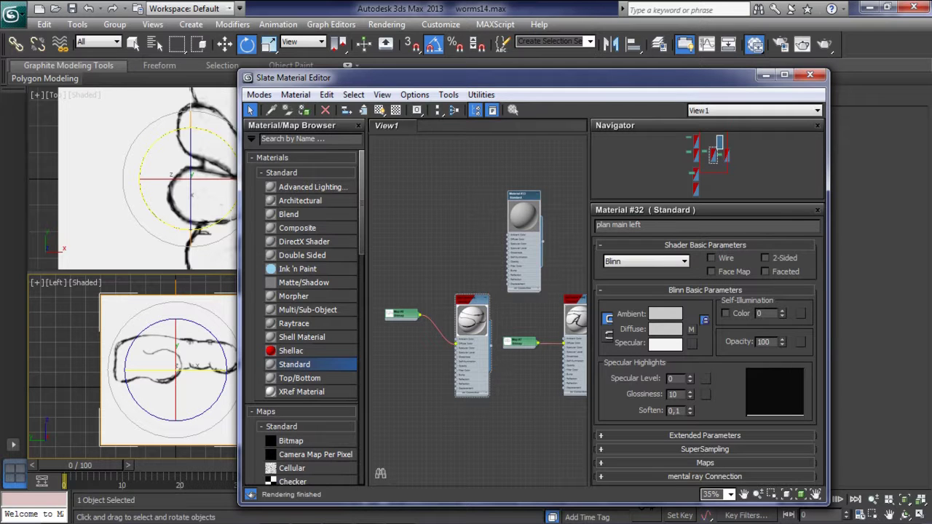
key("Delete")
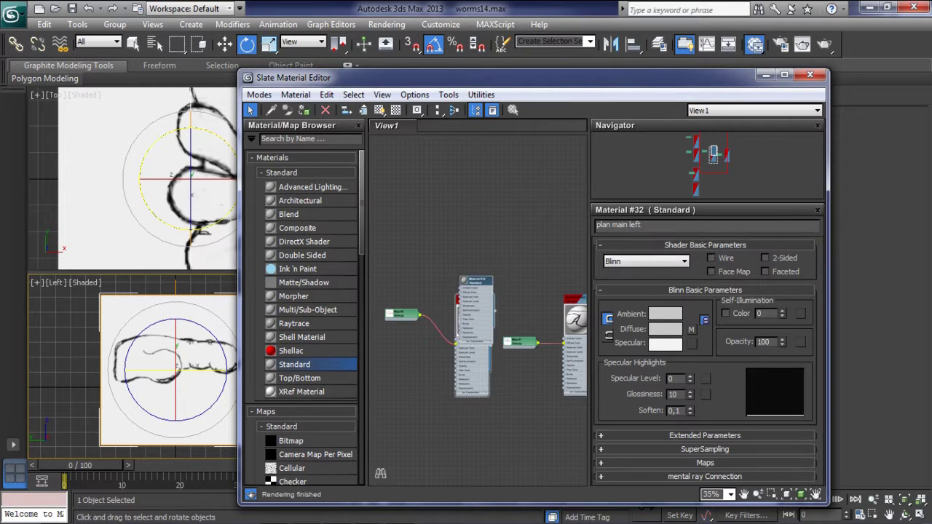
key("ctrl+z")
type("op")
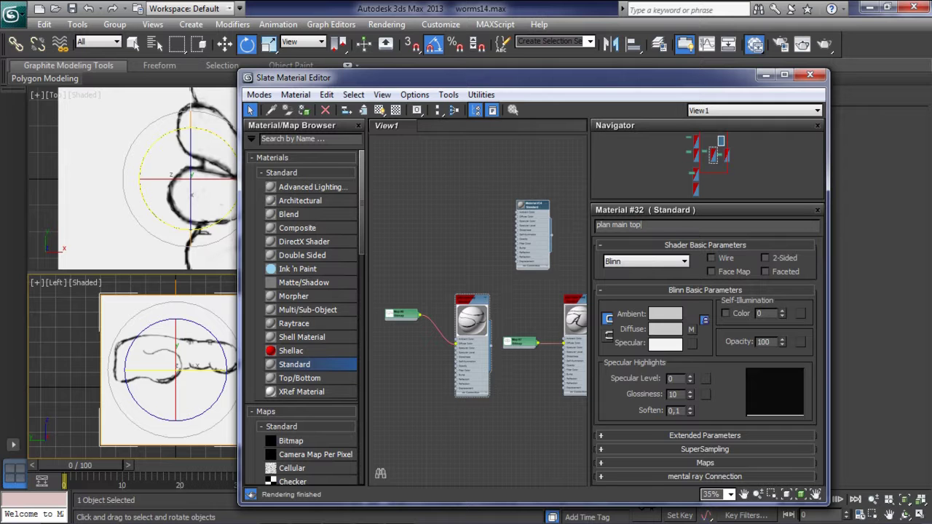
key("Return")
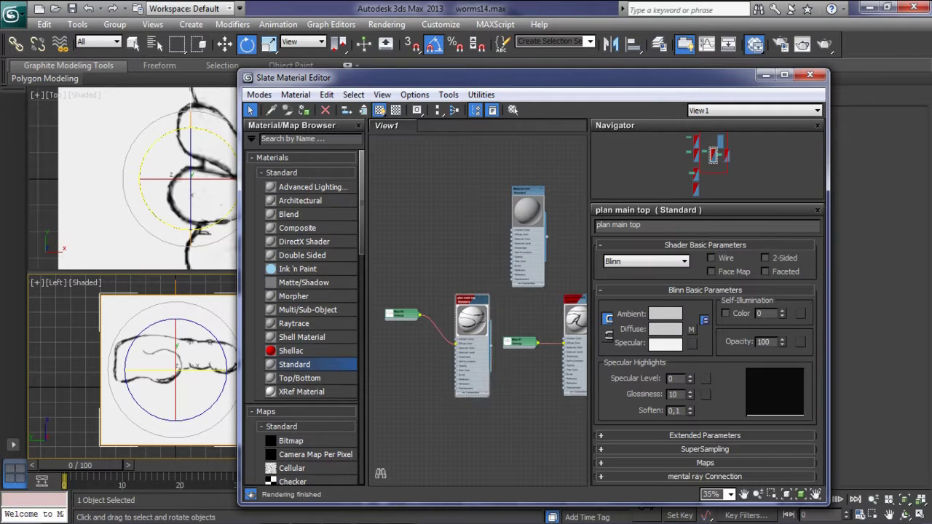
left_click_drag(437, 77, 424, 112)
left_click_drag(627, 259, 617, 259)
type("fron")
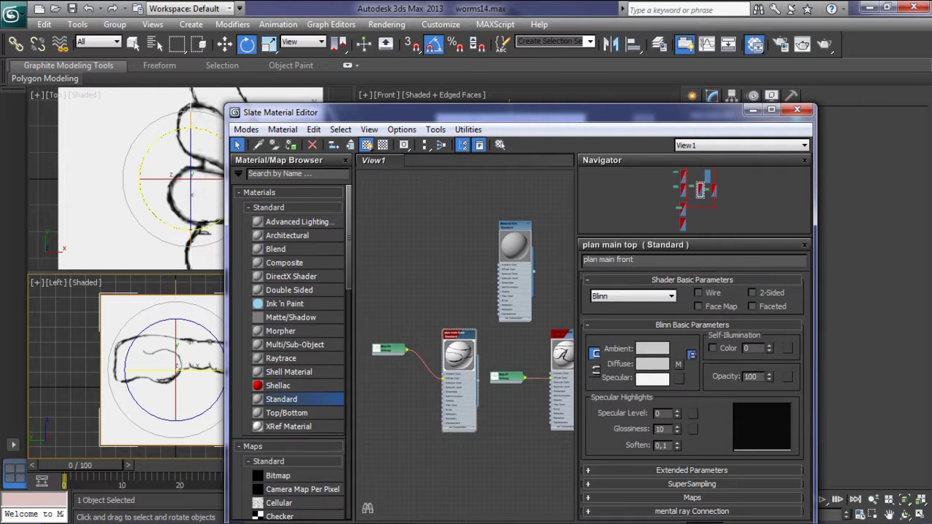
Step: Expand the Maps rollout and open the plan main front material's parameters
left_click(691, 497)
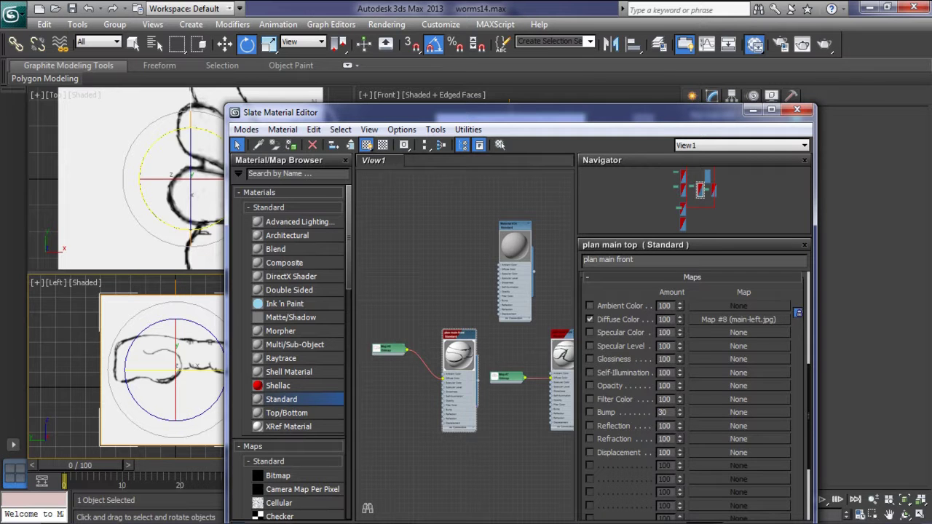
double_click(563, 348)
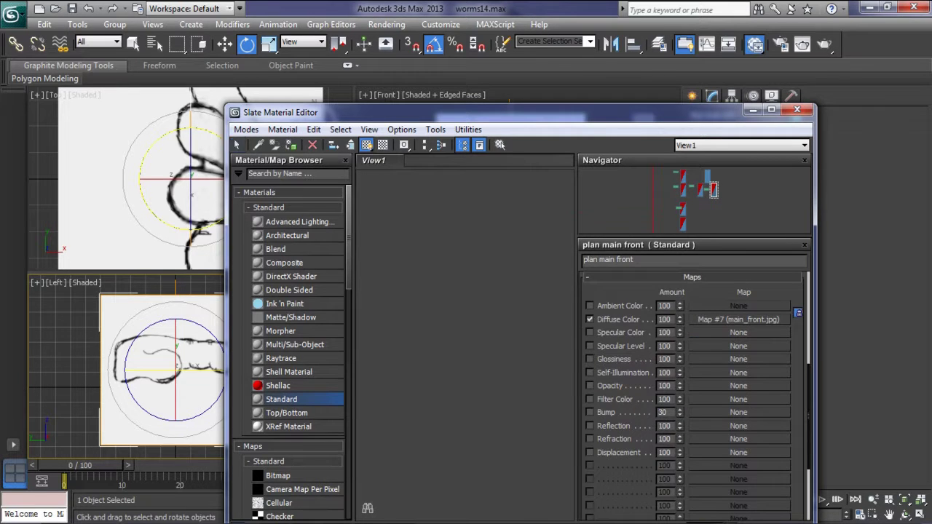
scroll(466, 335, "down", 5)
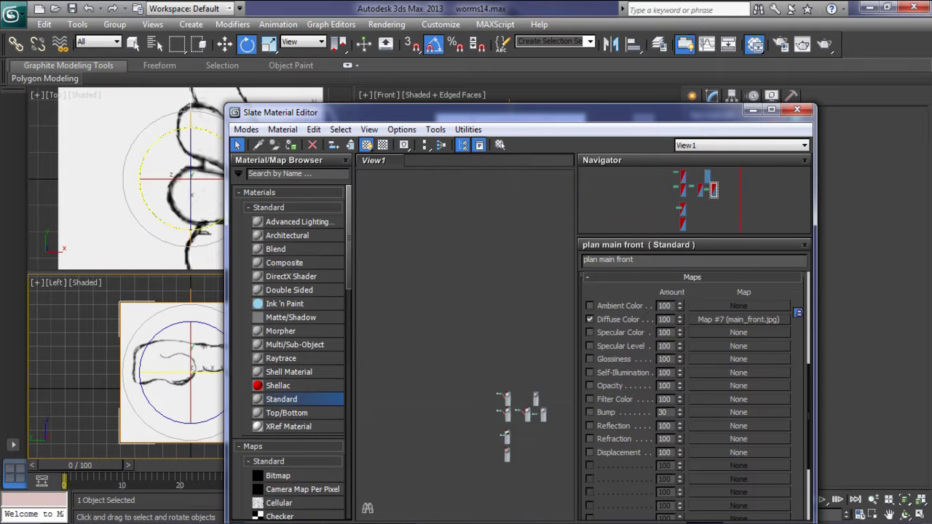
Step: Maximize the Slate editor, select the new top material node, and rename it plan main top
scroll(455, 342, "up", 5)
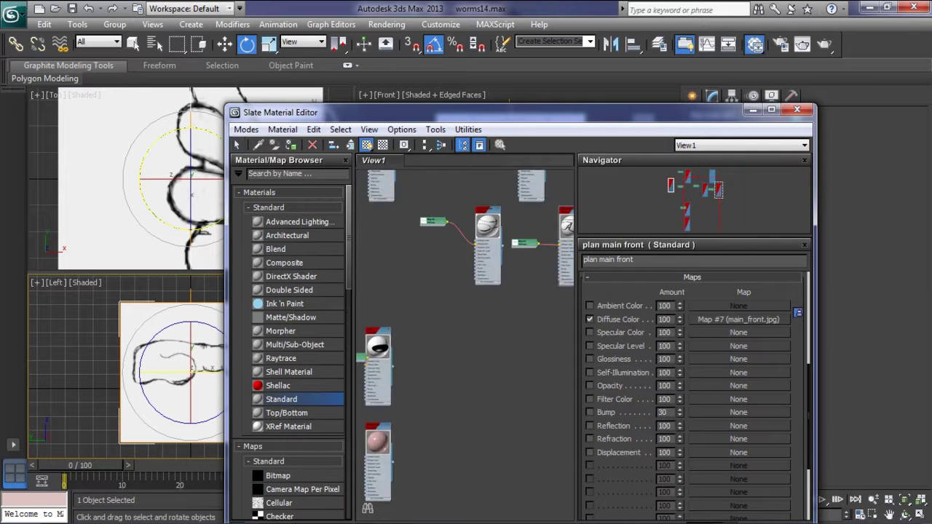
left_click(771, 110)
scroll(407, 277, "up", 4)
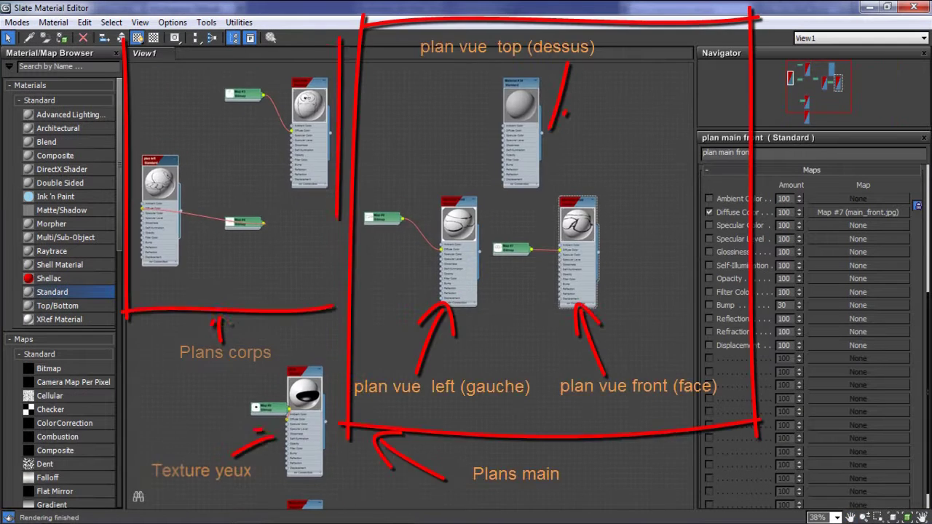
left_click(578, 201)
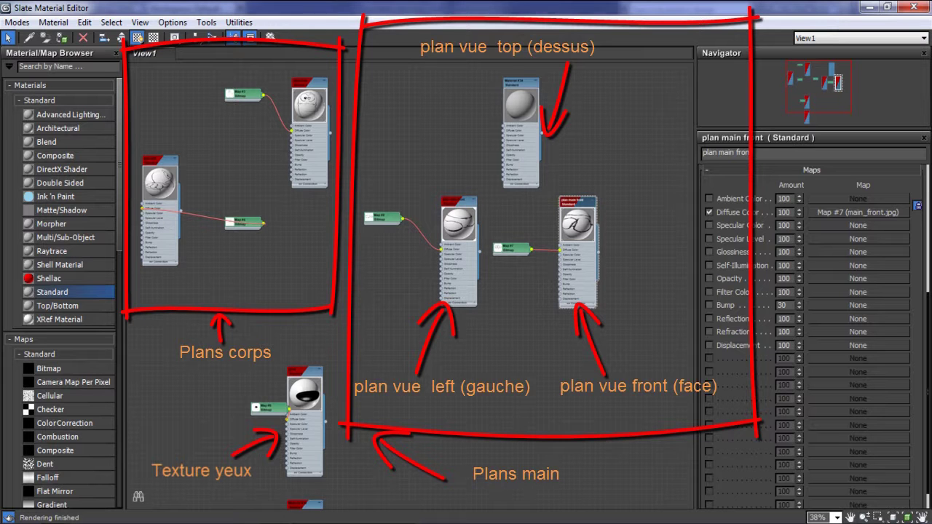
left_click(458, 202)
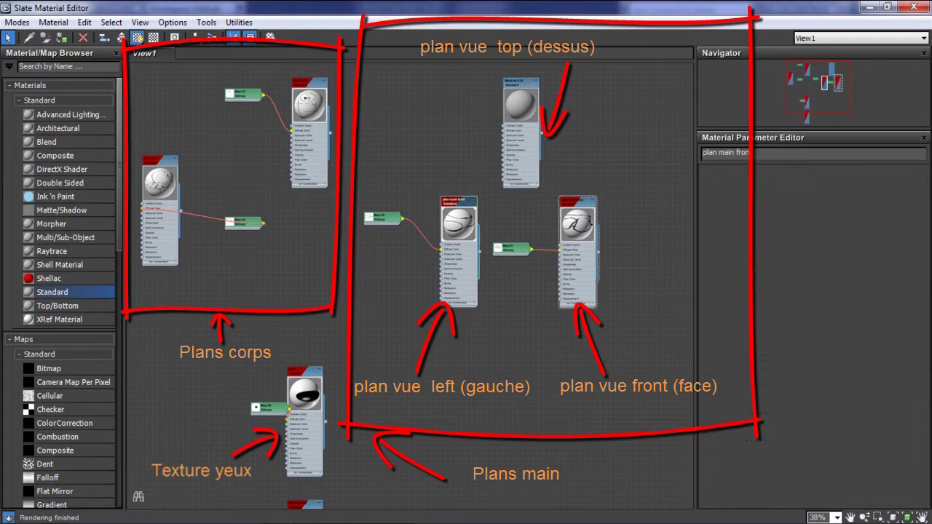
left_click(521, 82)
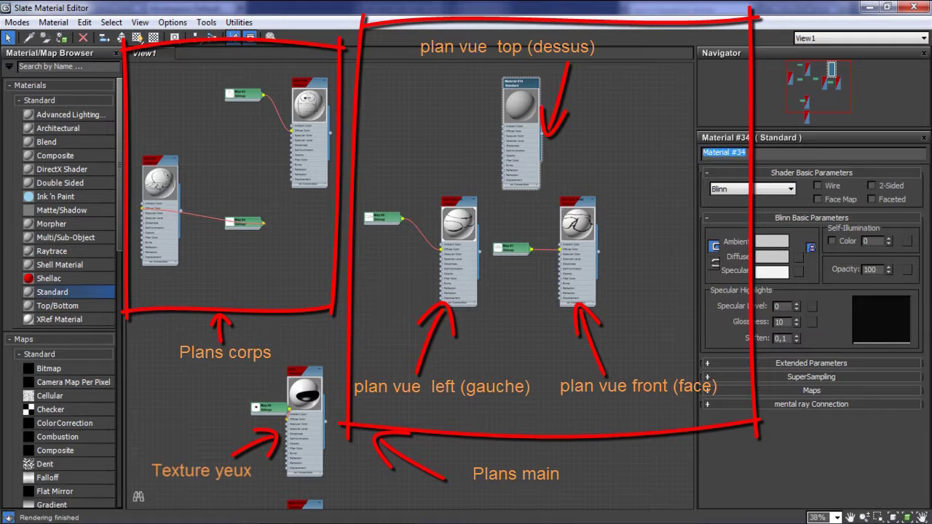
type("top")
key("Return")
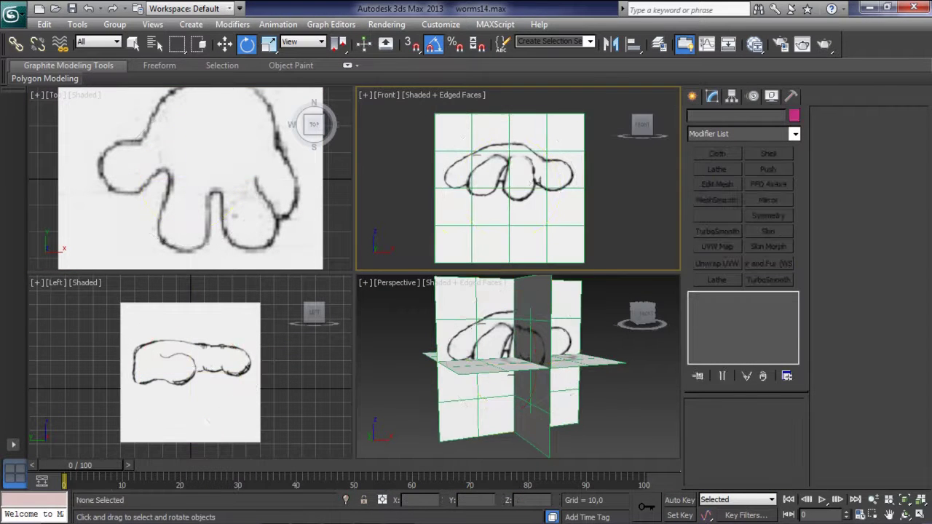
Step: Select the reference planes from the scene list and move them apart, shifting Plan main front back
left_click(531, 334)
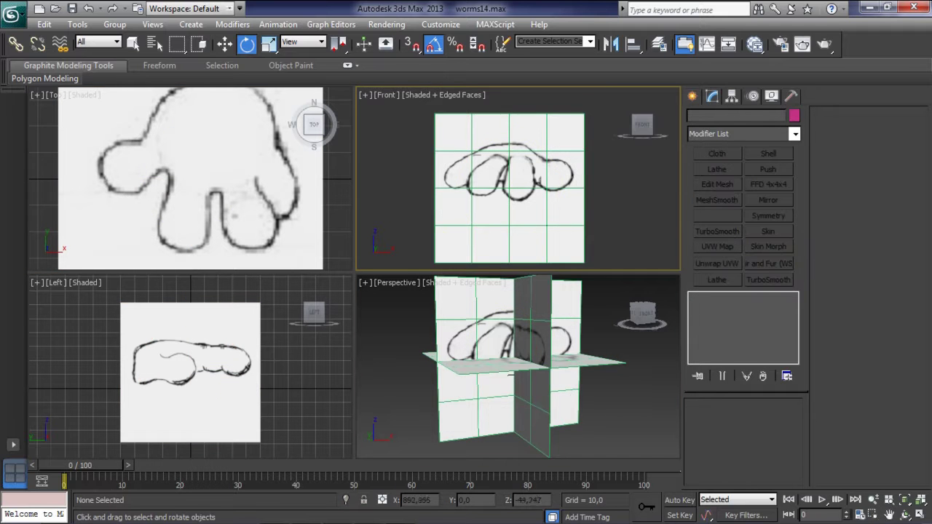
key("h")
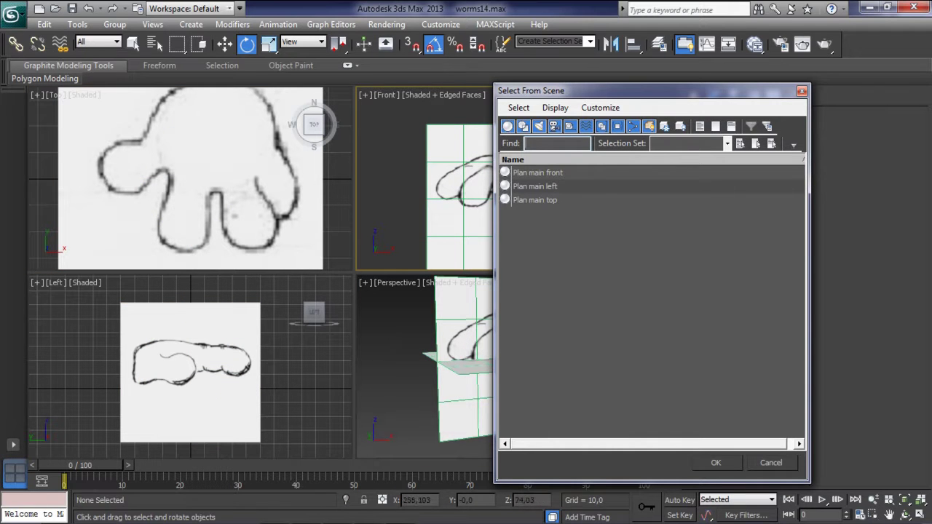
key("Escape")
scroll(506, 193, "up", 2)
scroll(509, 373, "up", 2)
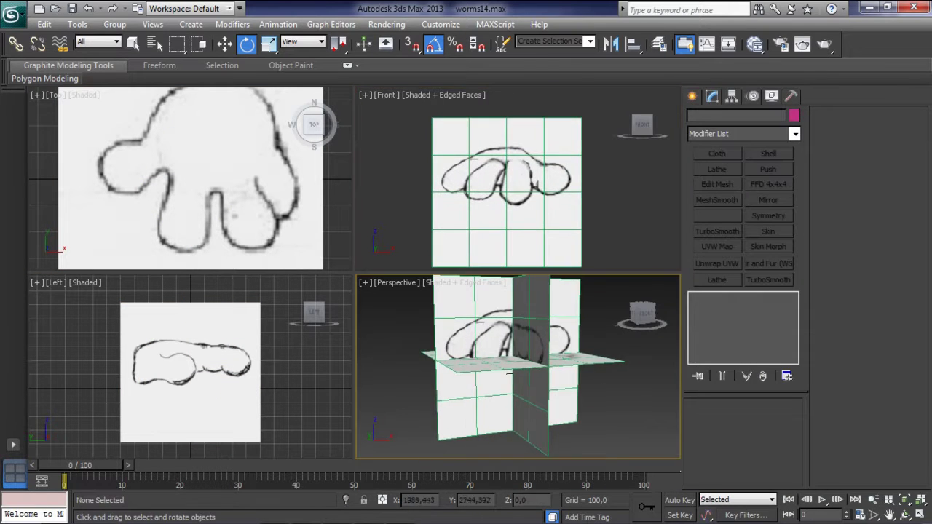
key("w")
key("ctrl+z")
key("ctrl+z")
key("ctrl+z")
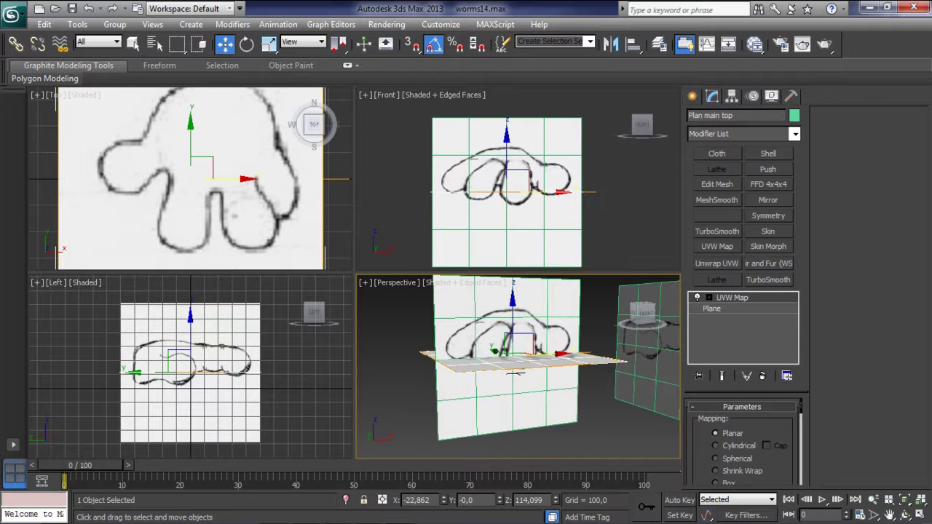
key("ctrl+z")
key("ctrl+z")
key("ctrl+z")
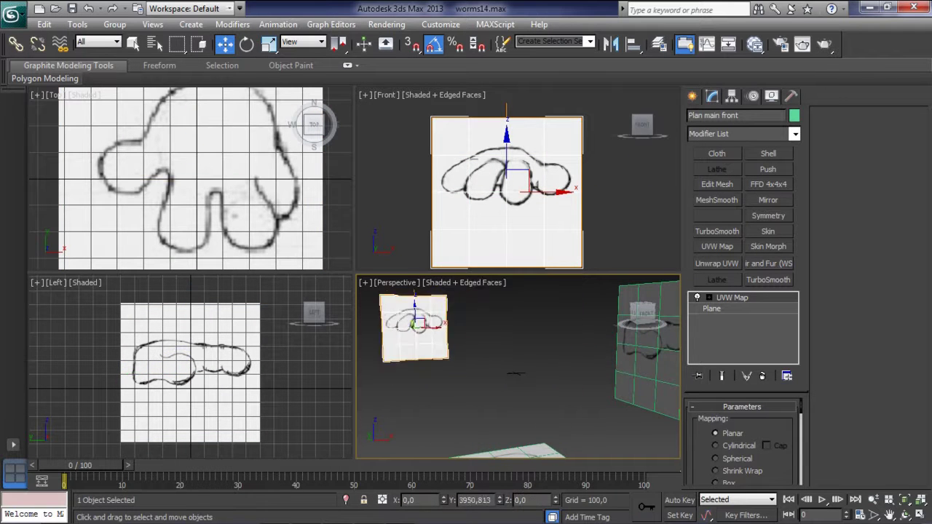
key("ctrl+z")
key("ctrl+z")
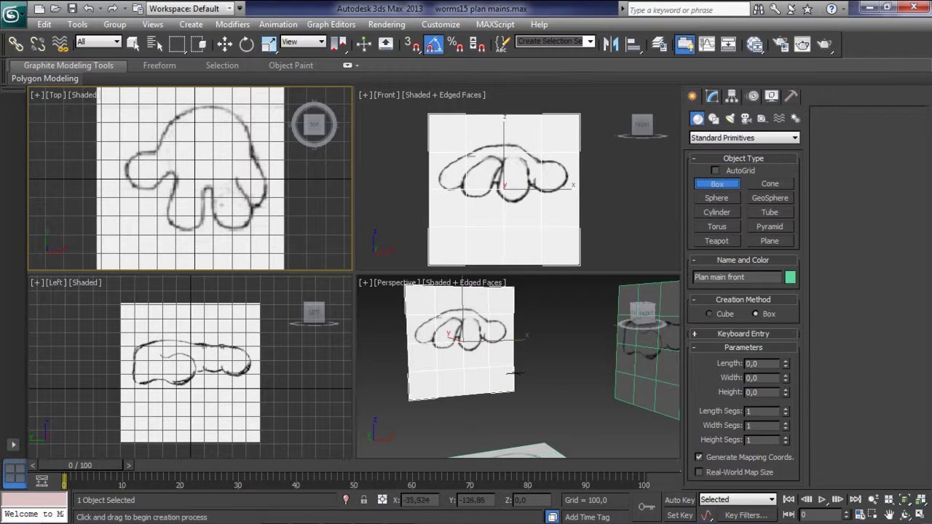
Step: Draw a square box over the palm in the top view
scroll(208, 240, "up", 3)
scroll(208, 241, "up", 2)
left_click_drag(168, 184, 197, 213)
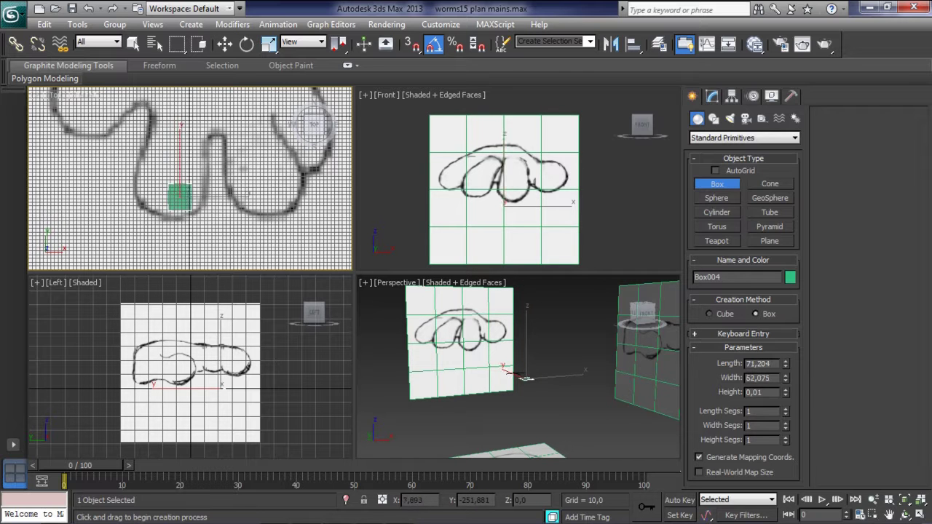
left_click(196, 189)
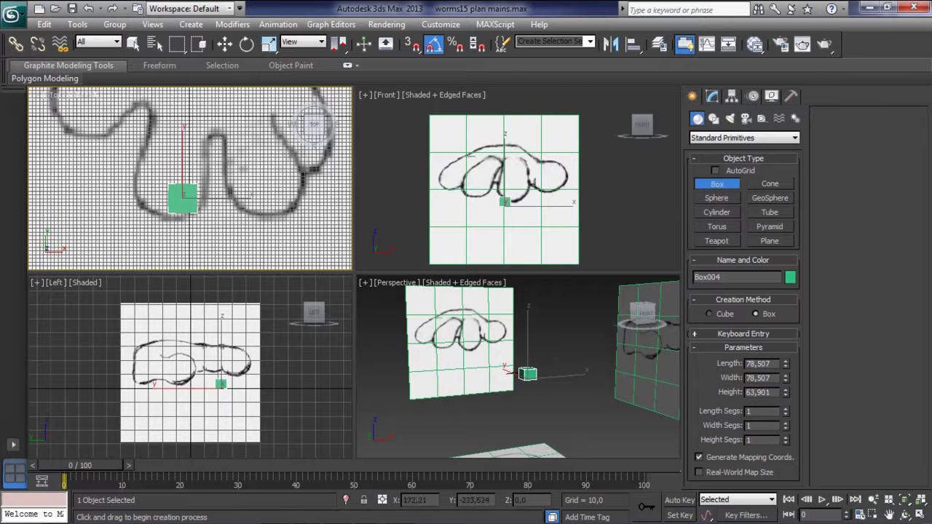
scroll(175, 190, "up", 1)
scroll(175, 189, "up", 2)
right_click(218, 182)
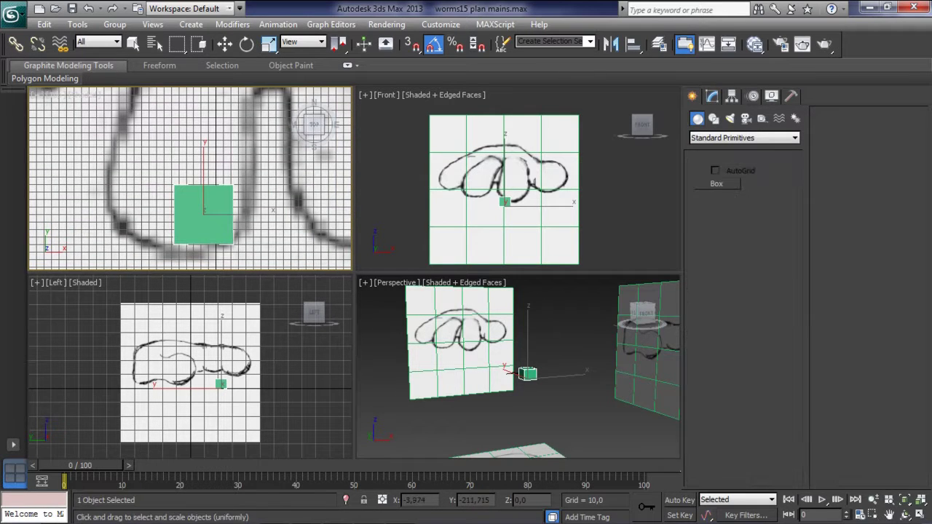
middle_click_drag(204, 215, 185, 184)
scroll(153, 364, "up", 2)
scroll(153, 364, "up", 2)
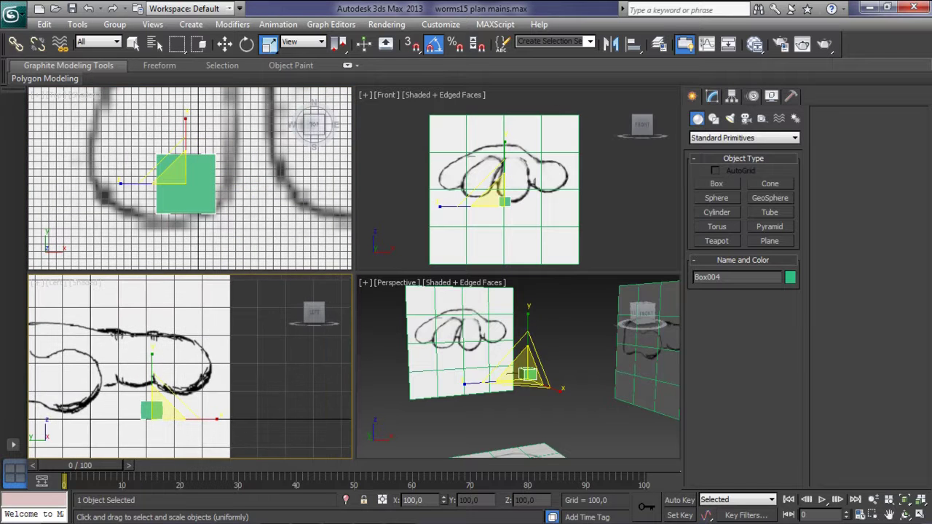
Step: Raise the box in the side view
key("w")
mouse_move(151, 410)
left_mouse_down()
mouse_move(186, 391)
mouse_move(188, 357)
left_mouse_up()
key("r")
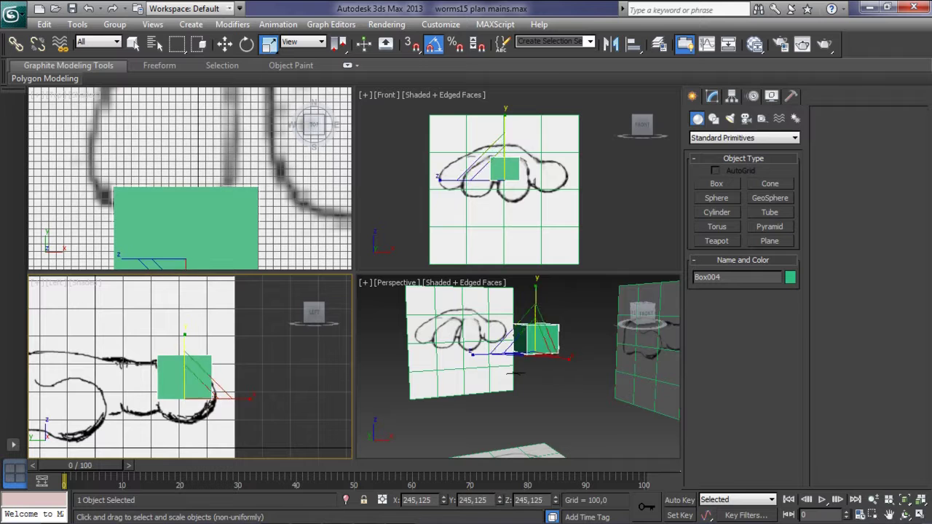
key("w")
scroll(189, 178, "down", 3)
Step: Move the top sketch plane down, then select the green box for modifying
left_click(466, 218)
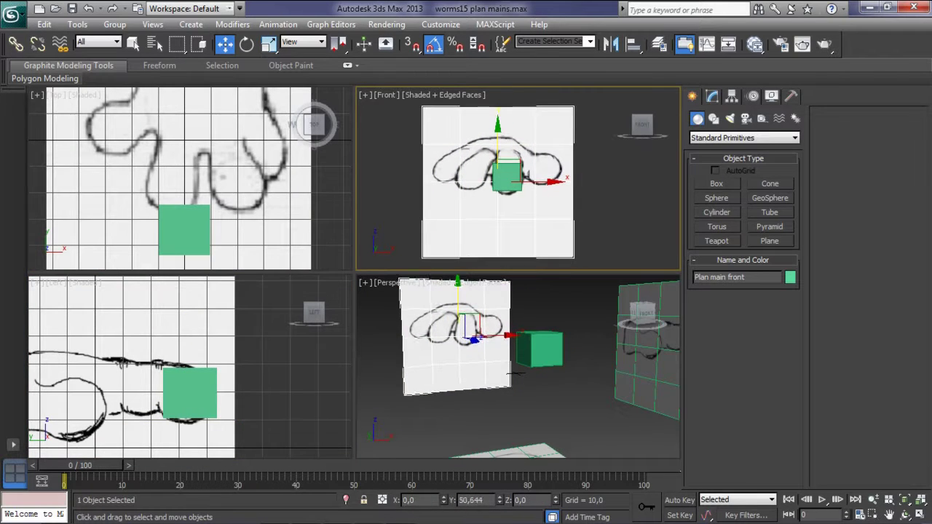
left_click(196, 131)
left_click_drag(198, 130, 202, 169)
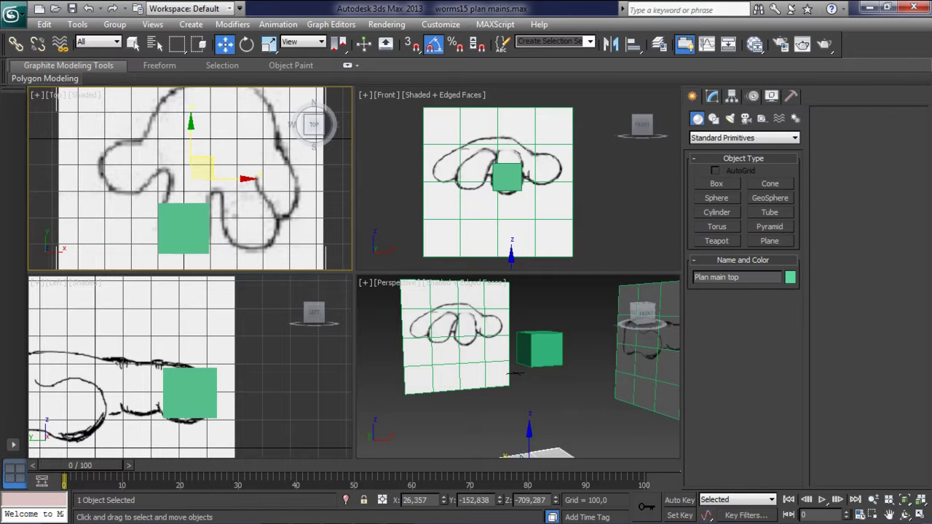
left_click(190, 383)
right_click(208, 339)
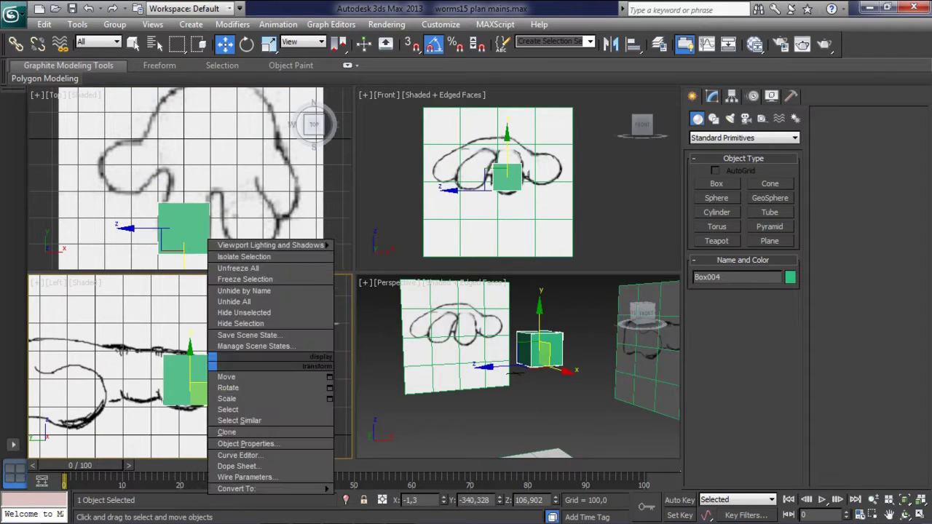
left_click(712, 95)
Step: Convert the MeshSmoothed sphere to an Editable Poly
left_click(716, 199)
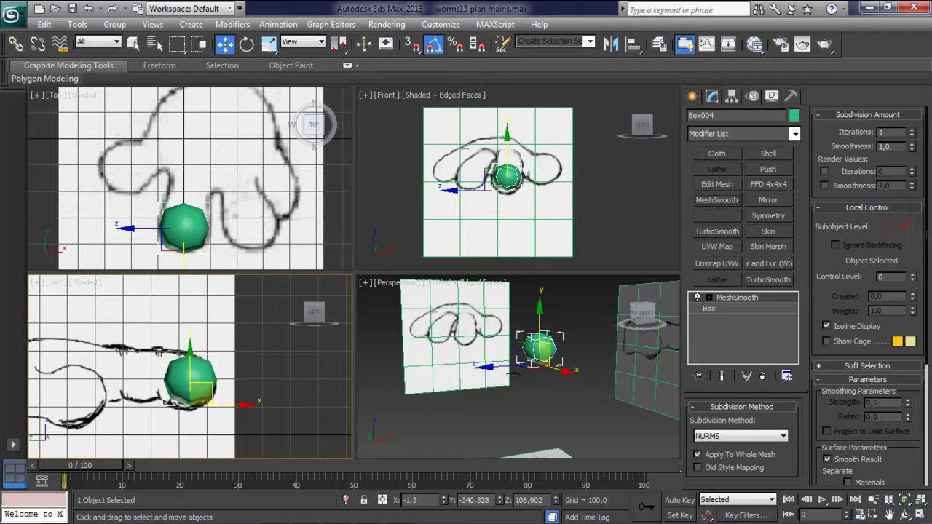
right_click(320, 348)
left_click(372, 483)
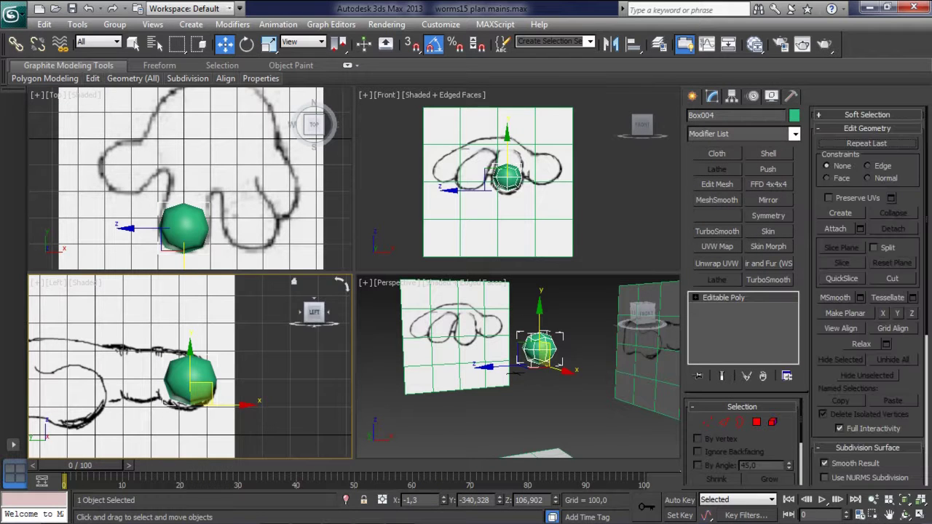
Step: Set the Left viewport shading to Facets
left_click(56, 282)
left_click(84, 283)
left_click(121, 122)
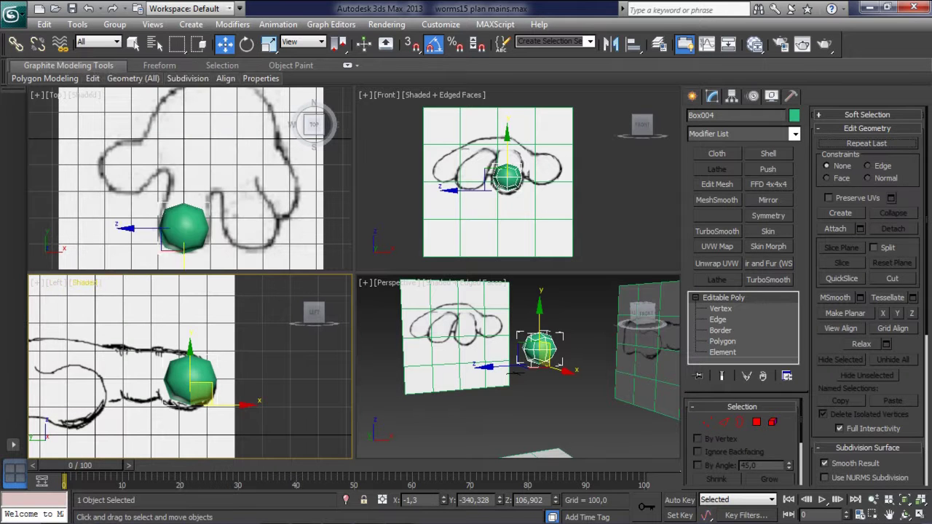
Step: Box-select and delete the polygons of one half, then reset the Left view to home
left_click(193, 378)
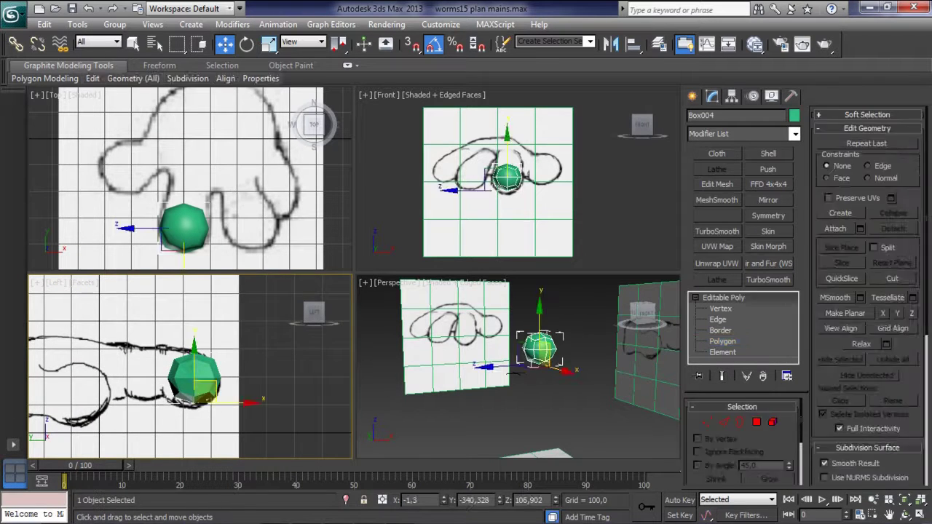
key("z")
key("4")
left_click_drag(120, 299, 229, 441)
key("Delete")
scroll(190, 367, "up", 1)
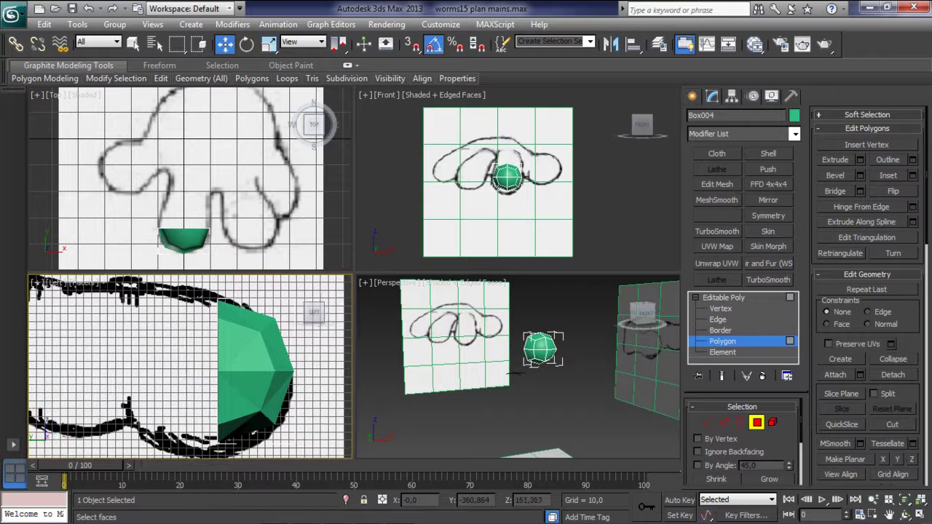
left_click(34, 282)
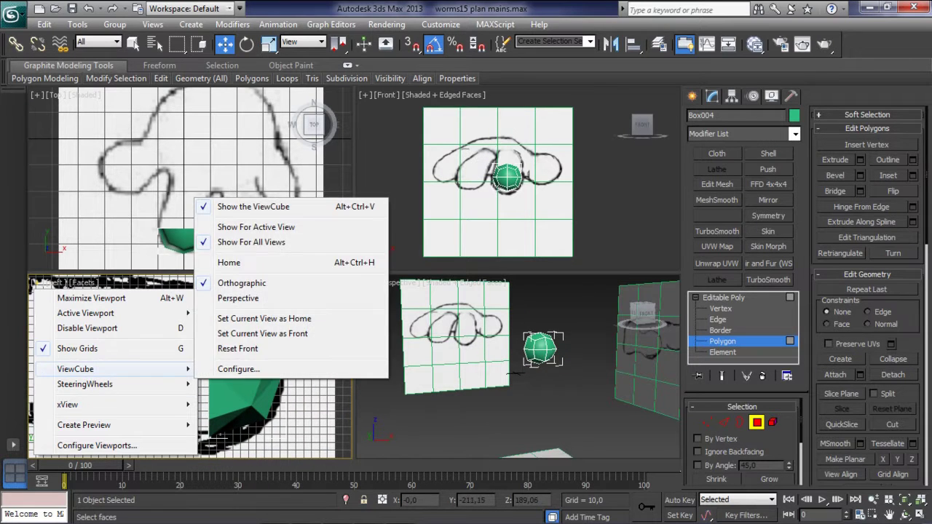
left_click(228, 262)
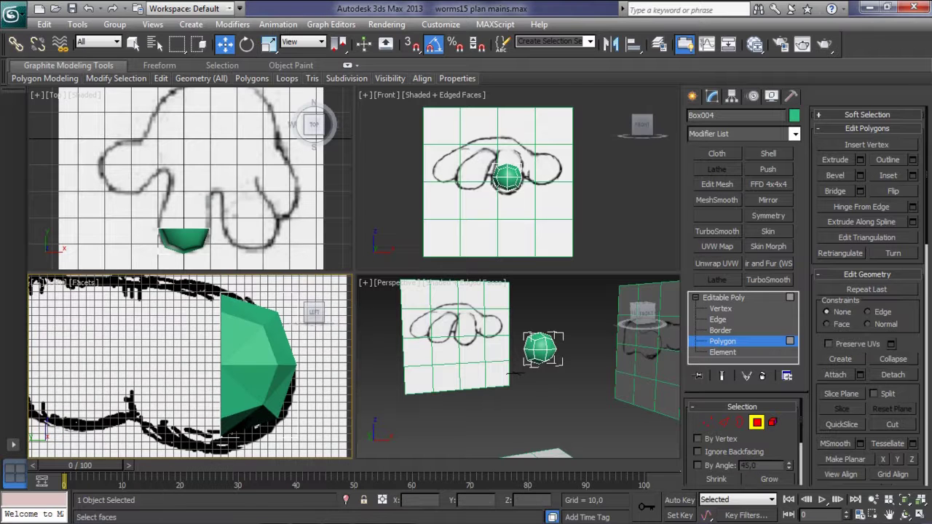
Step: Select all the half-sphere's vertices and frame it in the Top view
key("1")
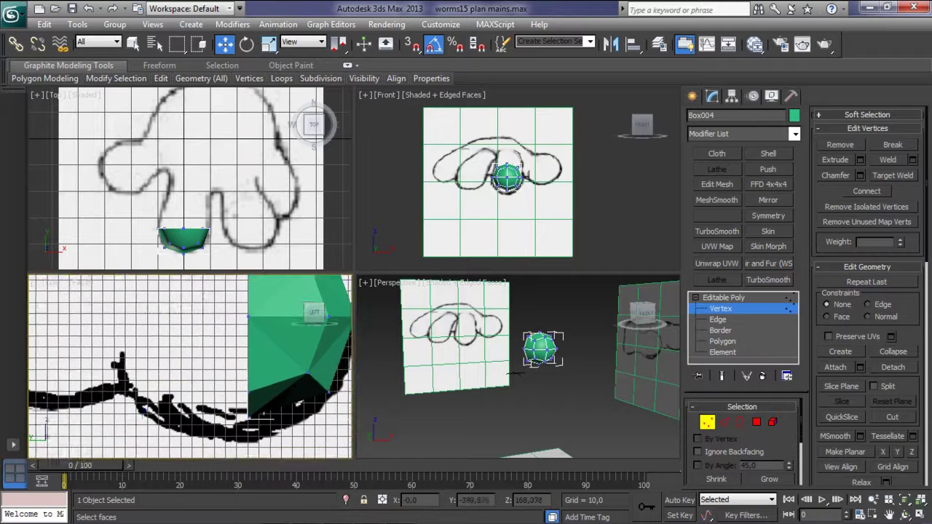
key("ctrl+a")
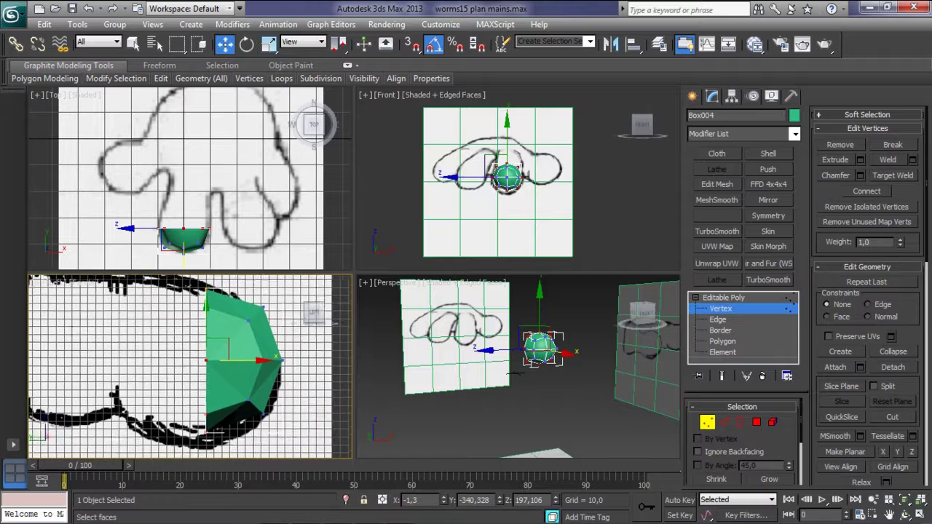
key("3")
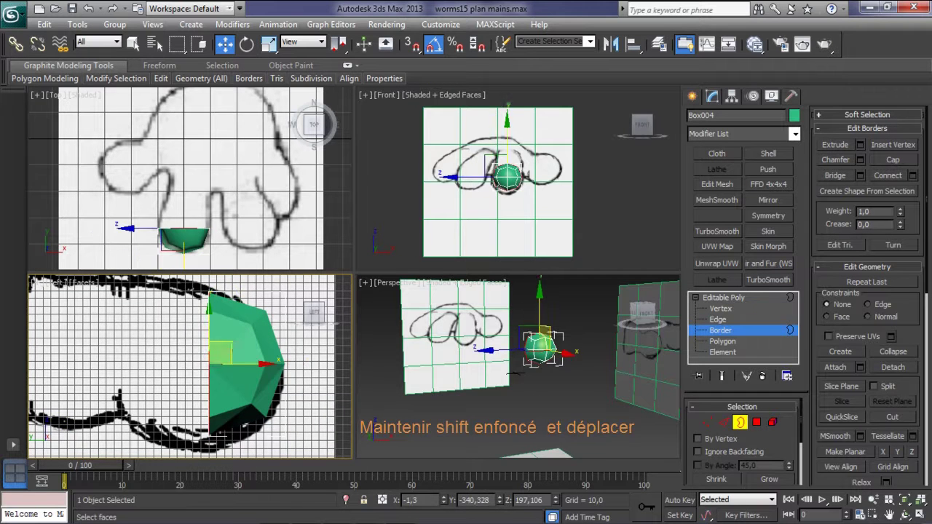
scroll(219, 364, "up", 2)
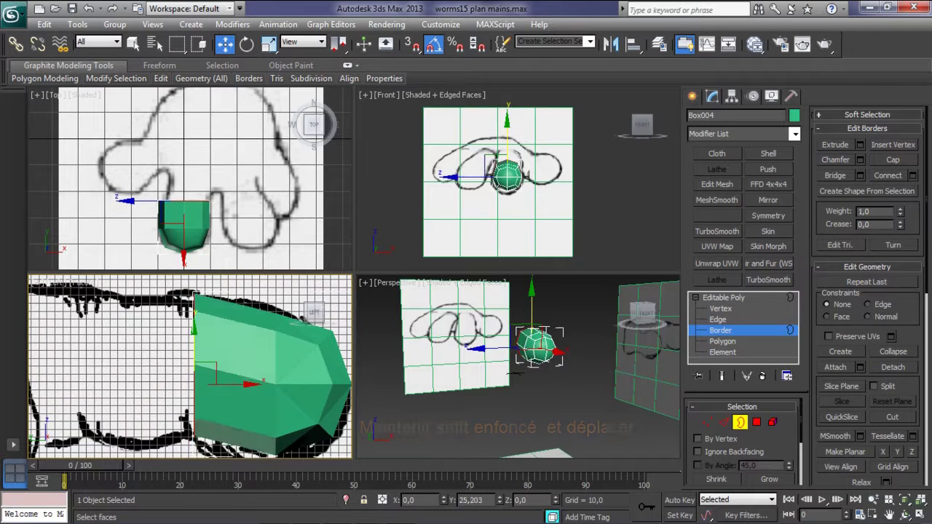
scroll(190, 367, "down", 1)
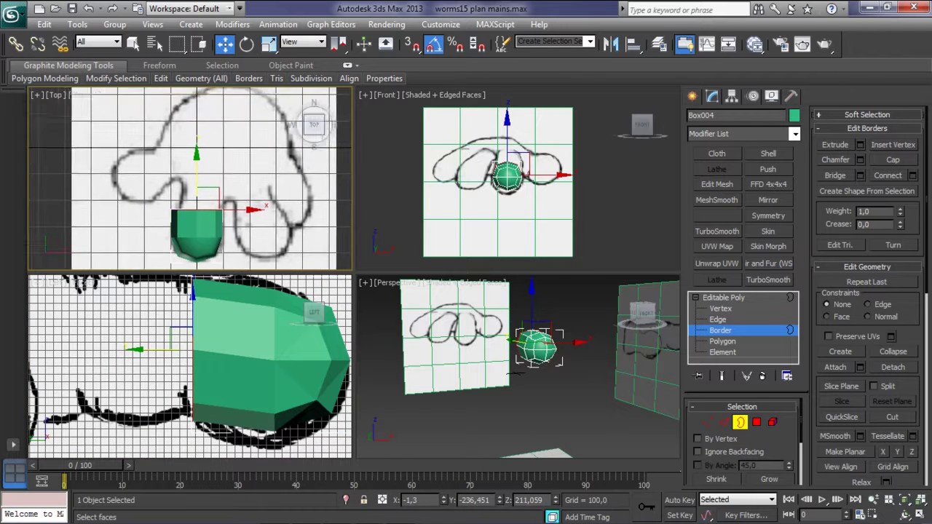
middle_click_drag(183, 218, 153, 203)
key("1")
scroll(189, 179, "up", 2)
key("r")
key("w")
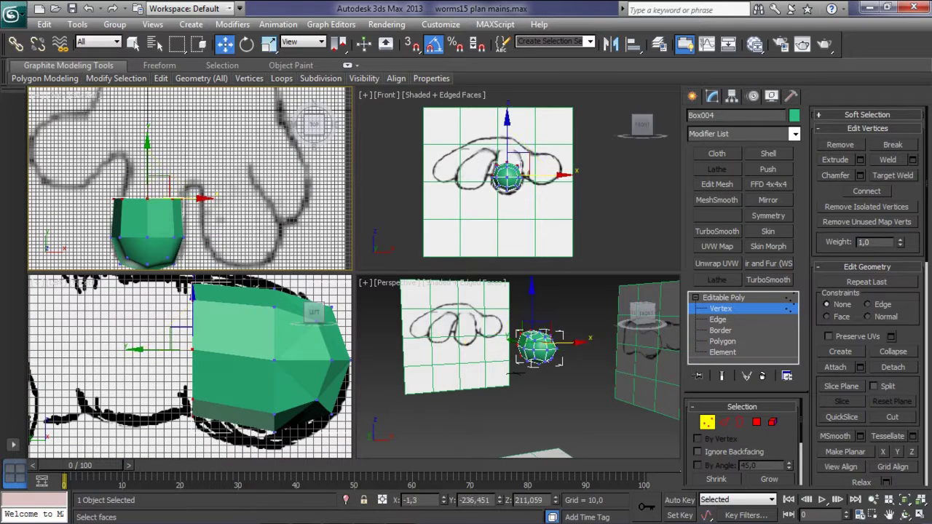
key("e")
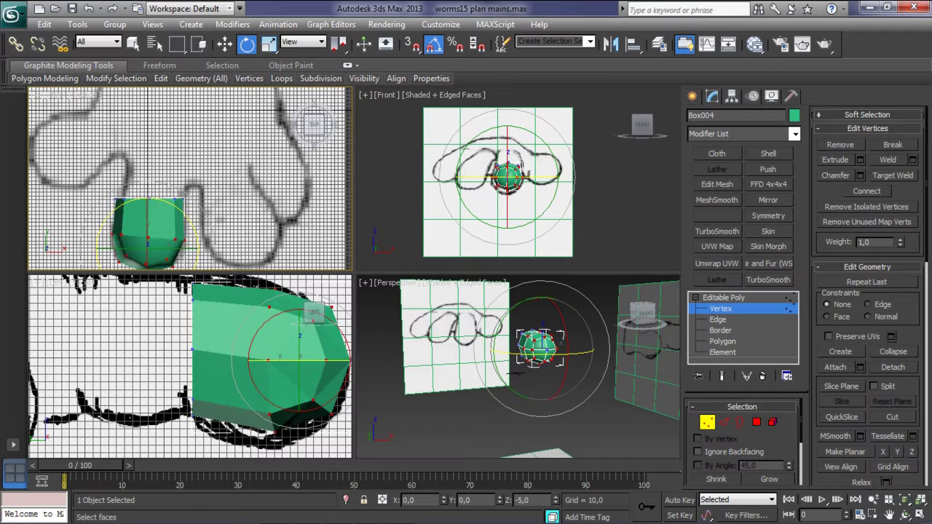
left_click(219, 408)
Step: Extrude the open border twice to lengthen the shape along the sketch
scroll(200, 417, "down", 3)
scroll(199, 418, "up", 2)
key("3")
key("w")
middle_click_drag(498, 182, 479, 201)
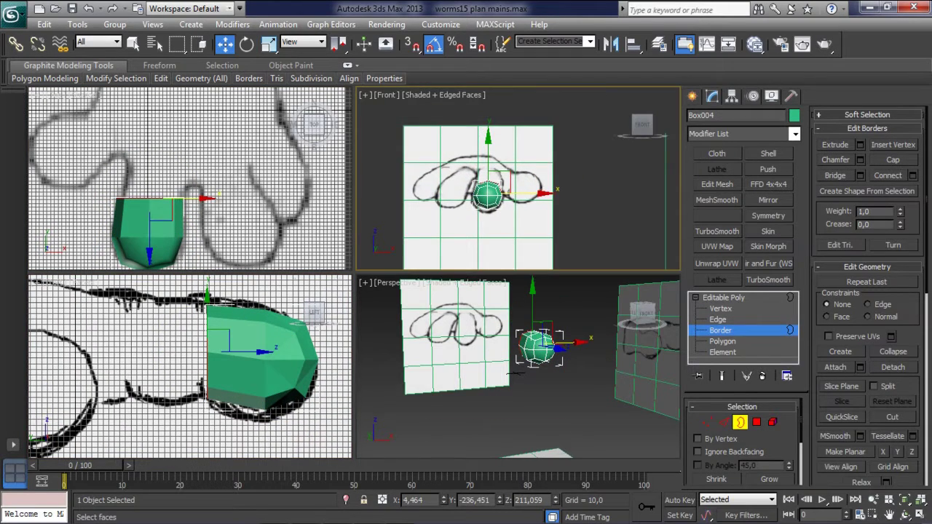
left_click_drag(255, 351, 175, 351, "shift")
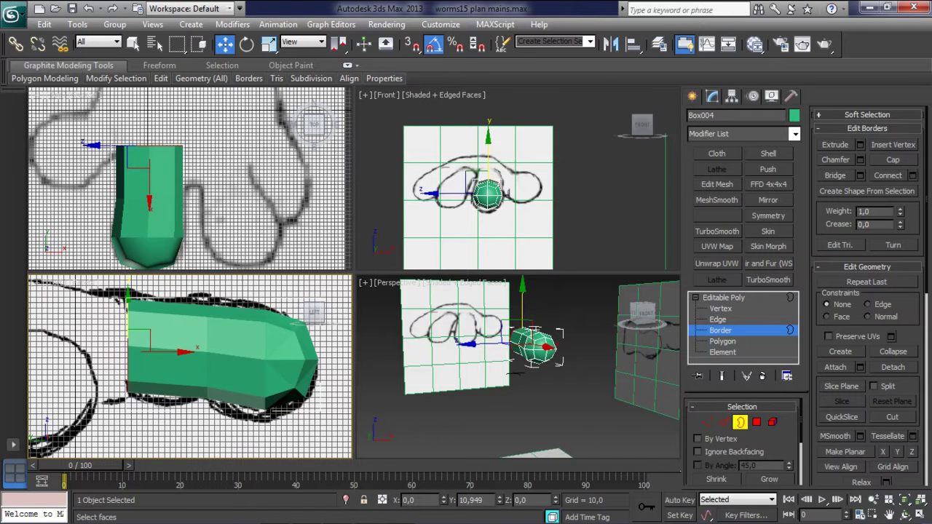
middle_click_drag(182, 364, 289, 367)
mouse_move(276, 349)
left_mouse_down("shift")
mouse_move(194, 350)
mouse_move(277, 350)
left_mouse_up("shift")
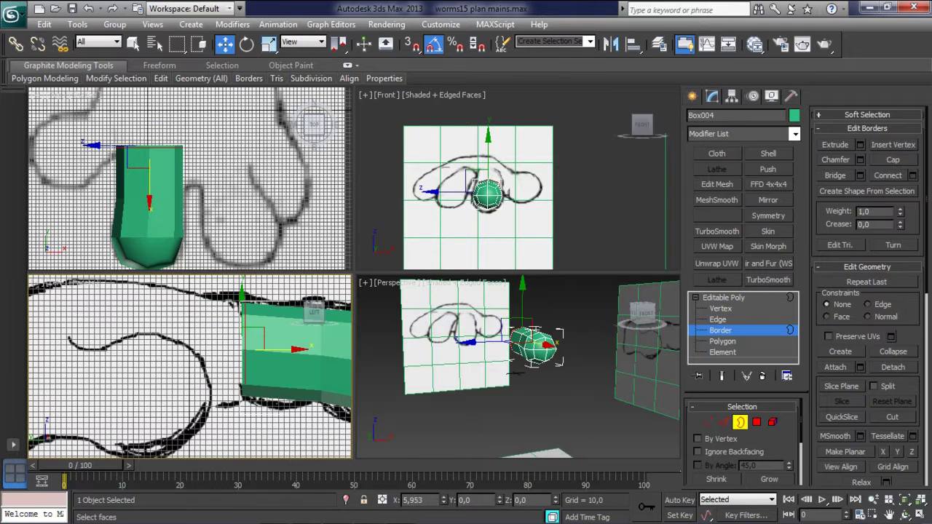
Step: Move the front sketch plane up to line up with the extruded shape
middle_click_drag(182, 182, 173, 187)
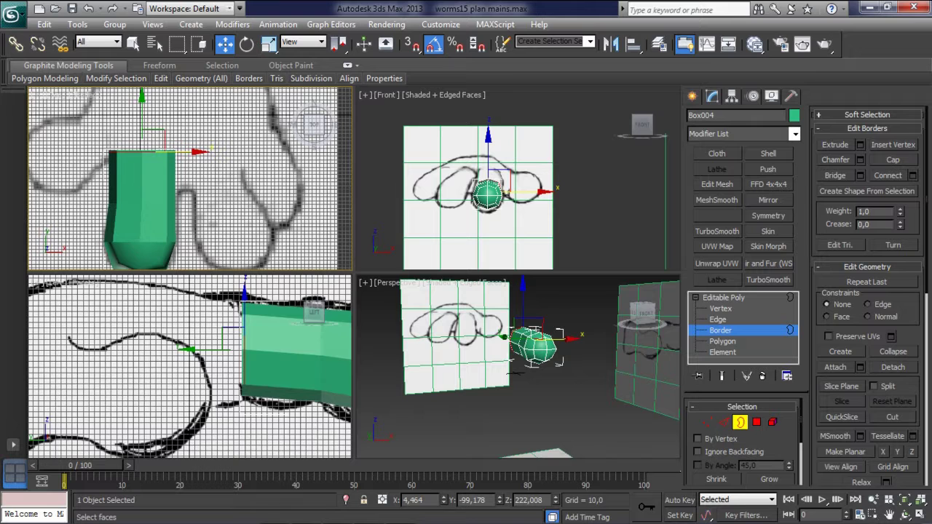
scroll(241, 350, "down", 2)
scroll(241, 349, "down", 2)
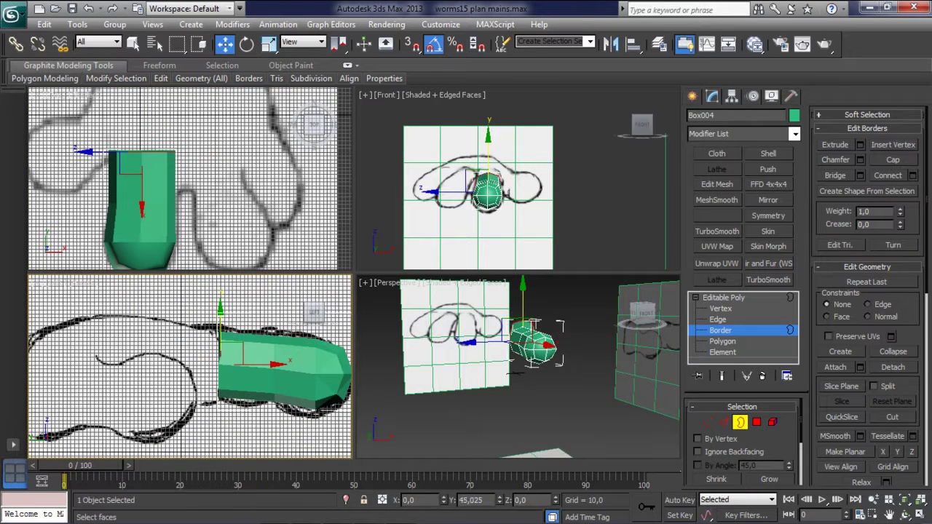
key("ctrl+d")
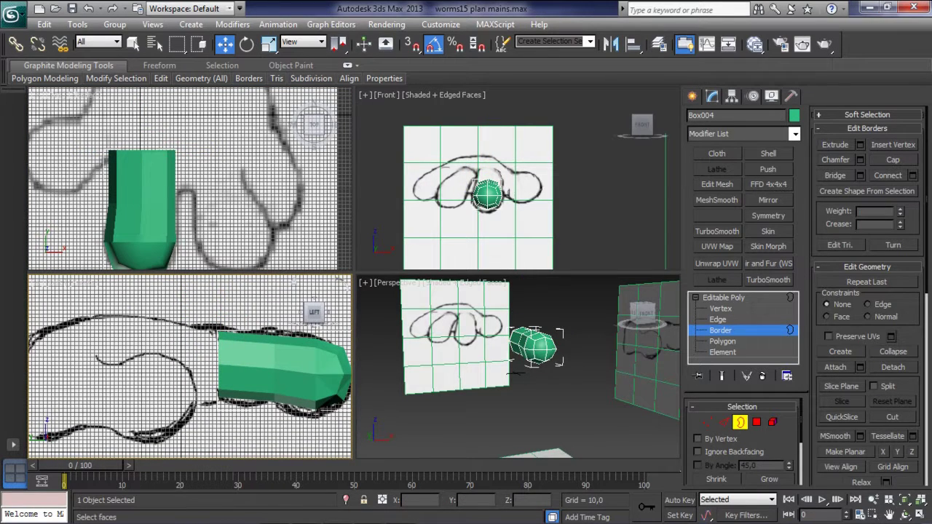
scroll(500, 149, "up", 2)
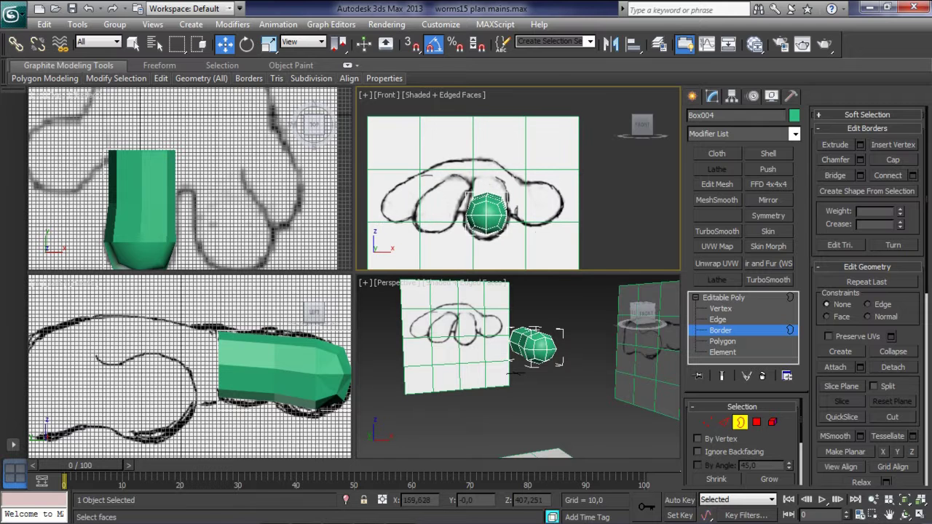
left_click(692, 95)
left_click(408, 240)
left_click_drag(473, 182, 472, 172)
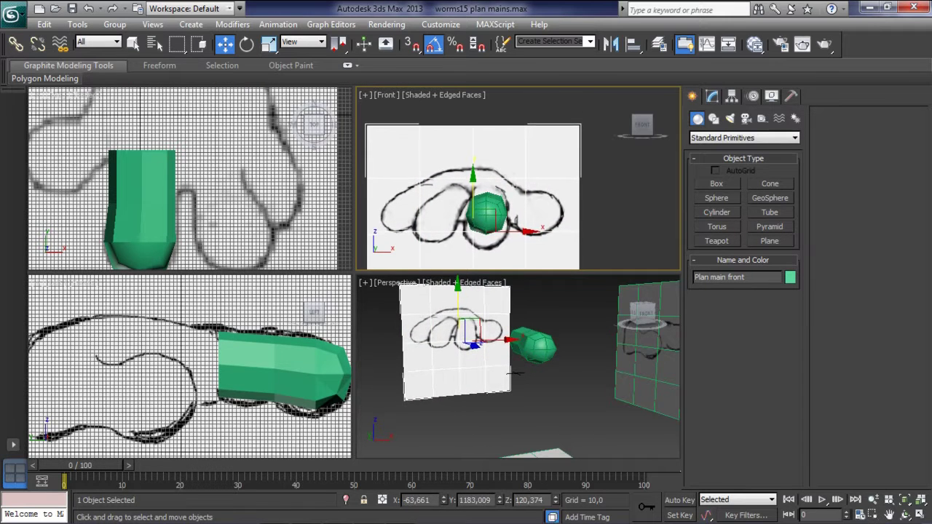
left_click(284, 364)
middle_click_drag(284, 364, 269, 343)
Step: Scale up the vertices at the open end slightly
left_click(712, 95)
key("1")
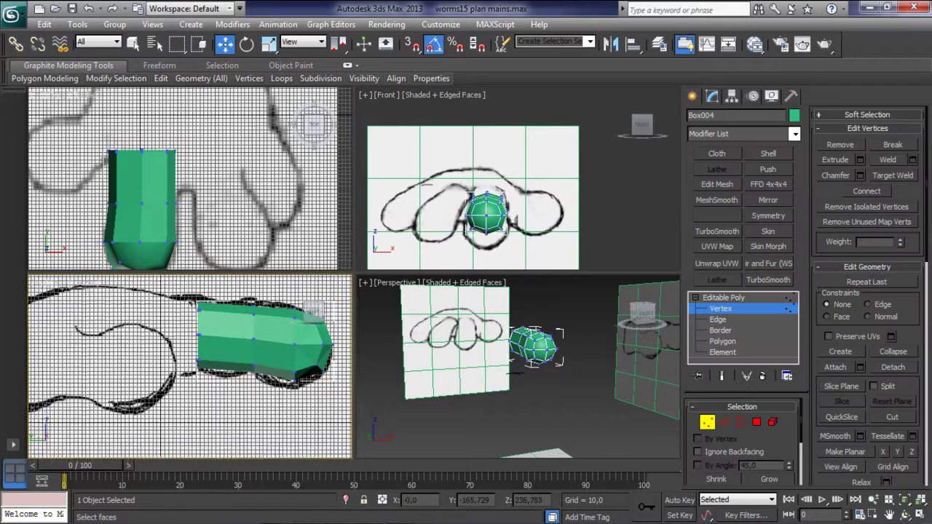
scroll(189, 364, "up", 2)
left_click_drag(124, 287, 164, 397)
key("r")
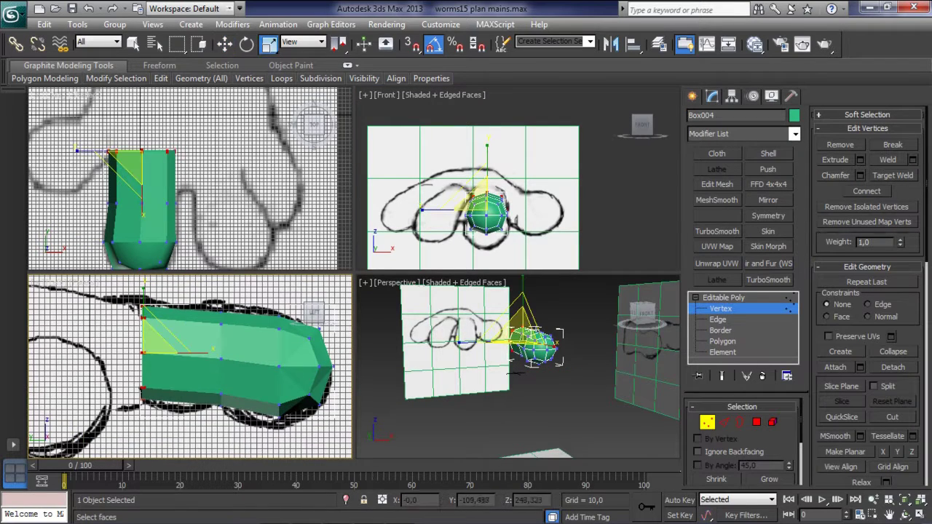
left_click_drag(143, 354, 167, 331)
left_click(87, 430)
middle_click_drag(286, 379, 296, 377)
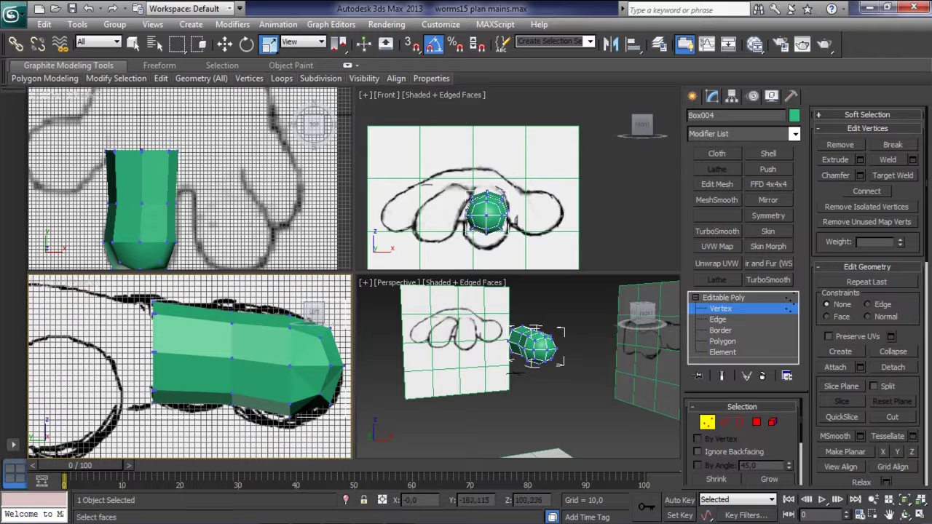
Step: Move the open end's border further left
key("3")
left_click(153, 349)
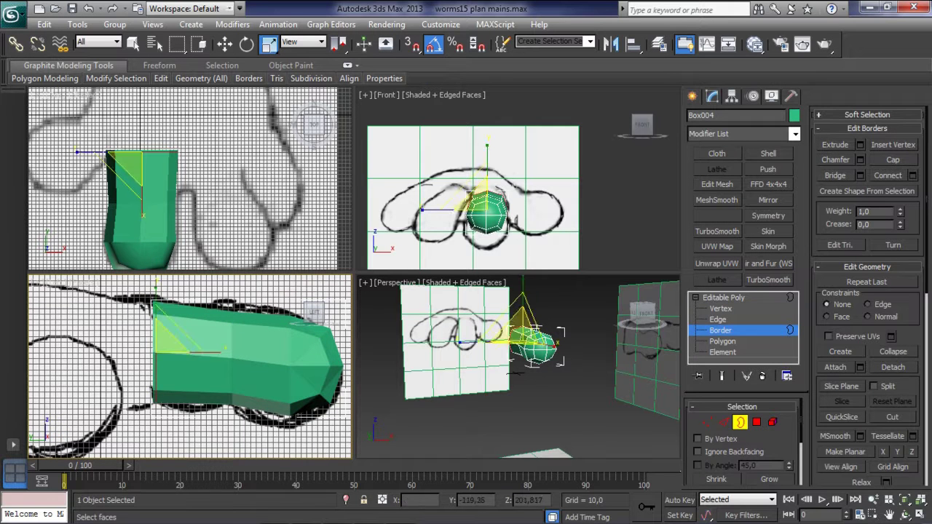
key("w")
left_click_drag(156, 353, 145, 352)
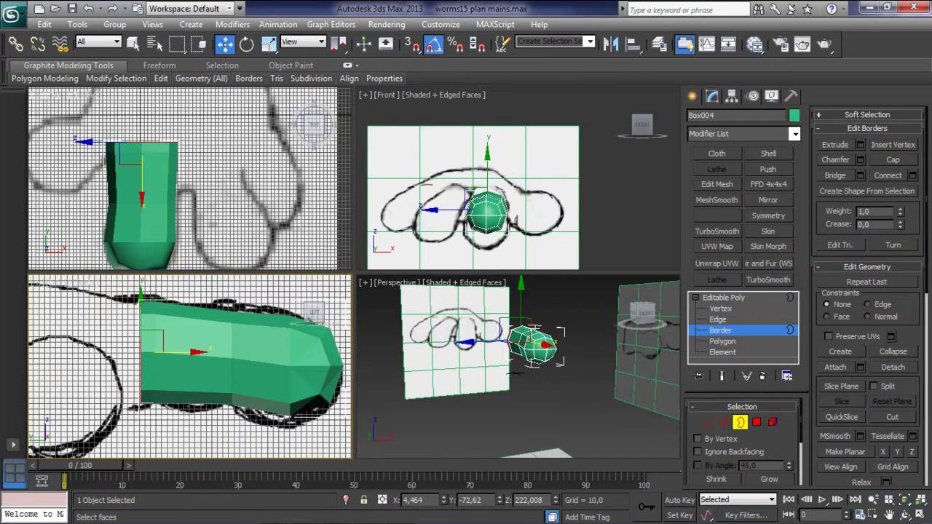
Step: Lower the box's top vertices to fit the sketch
key("1")
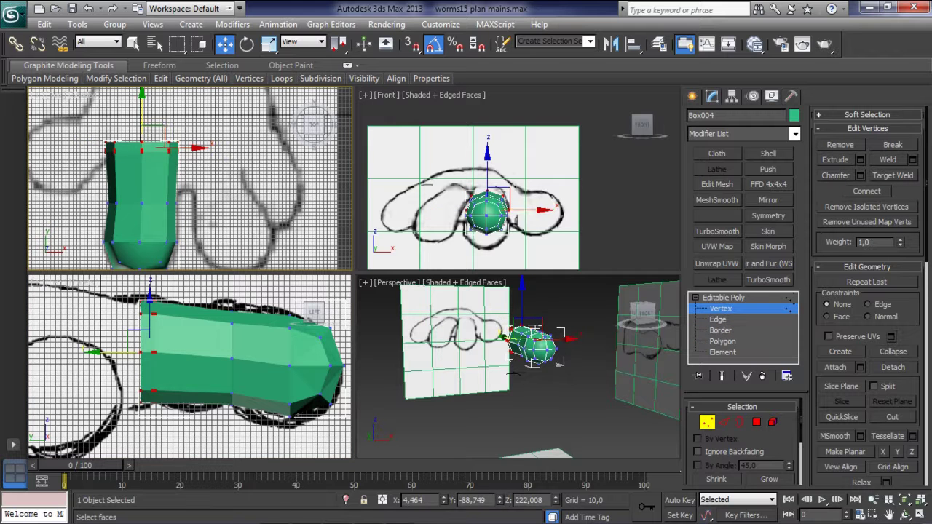
left_click_drag(153, 135, 153, 139)
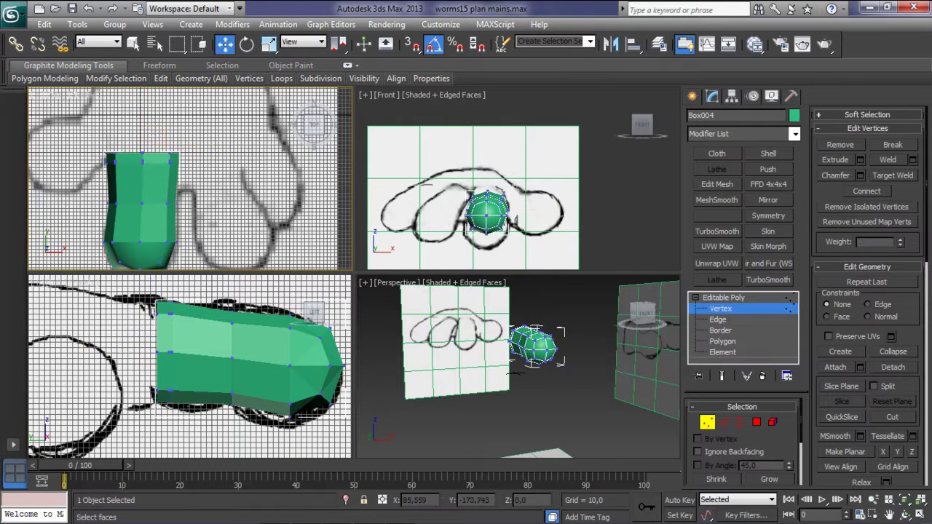
scroll(189, 180, "up", 2)
key("2")
scroll(189, 180, "up", 1)
Step: Connect the two selected edges with a new edge loop
left_click(85, 200)
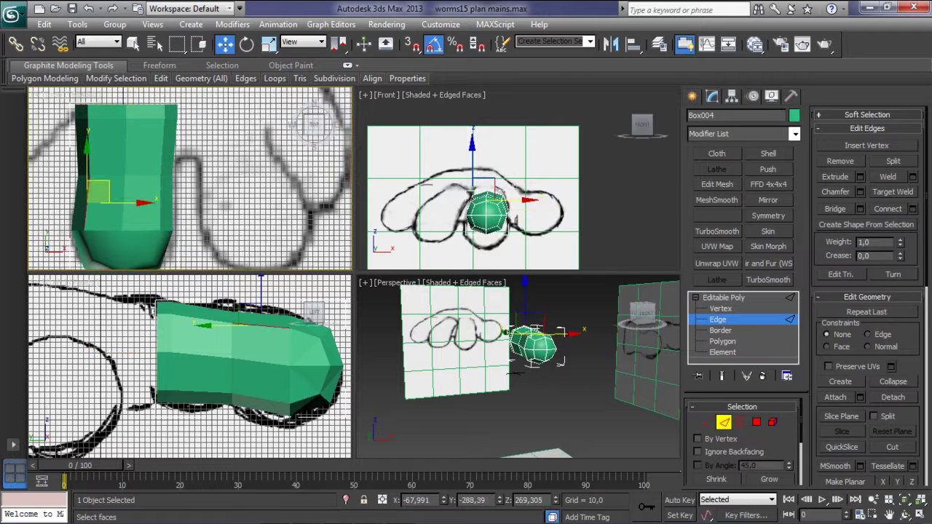
left_click(127, 187)
right_click(127, 187)
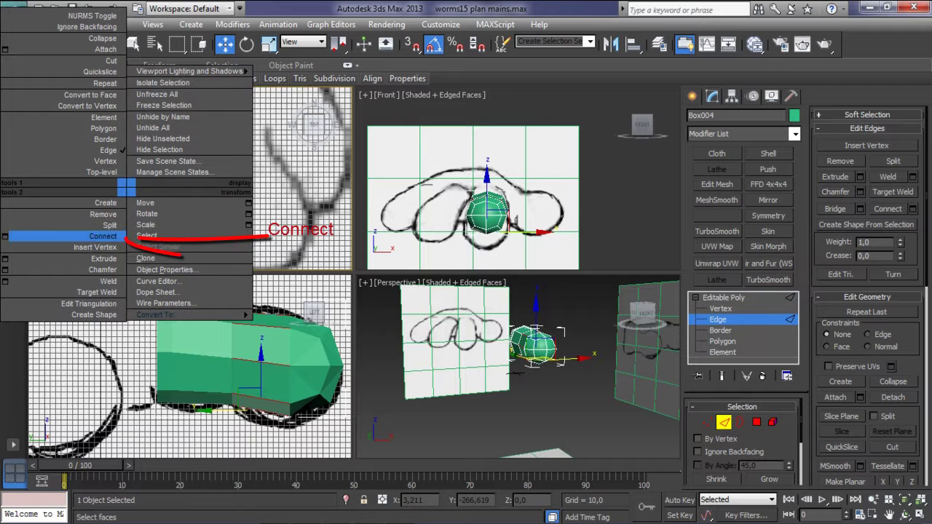
left_click(5, 236)
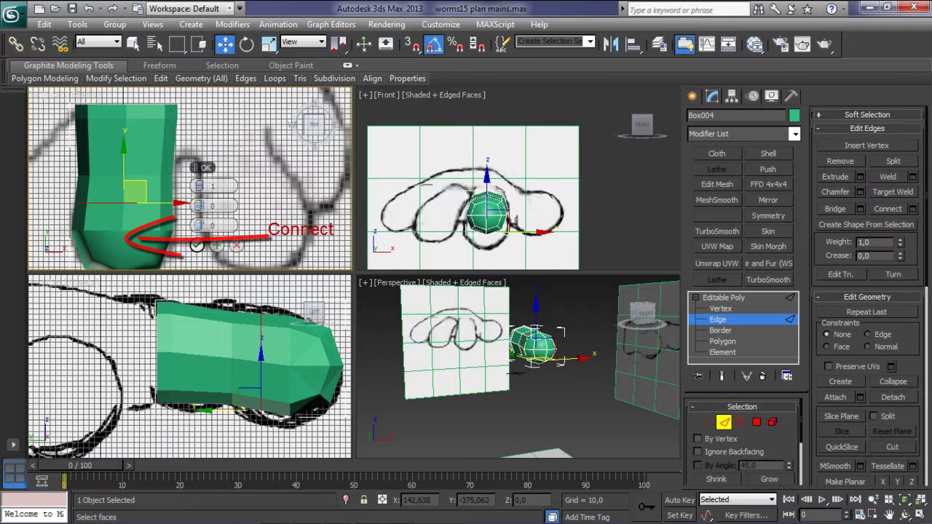
key("Return")
Step: Chamfer the selected edges by about 6.16 with 2 segments
key("r")
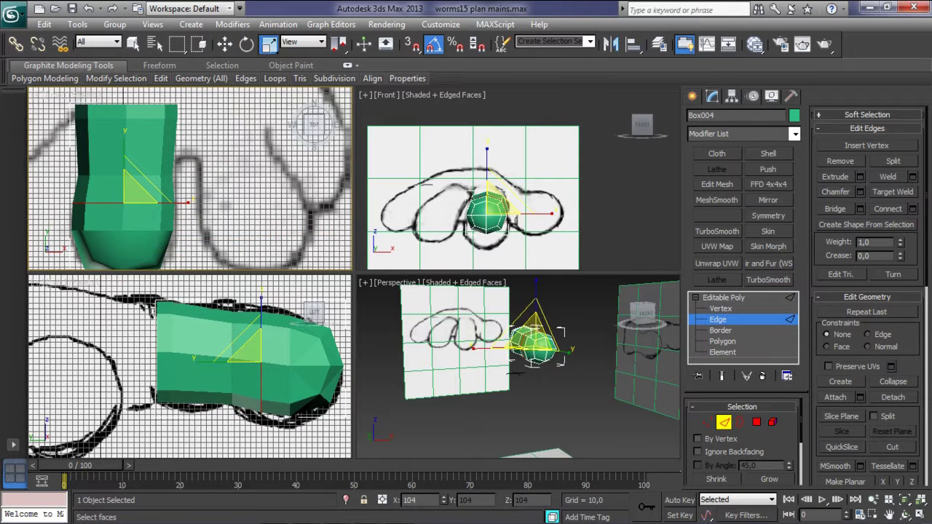
middle_click_drag(190, 190, 189, 173)
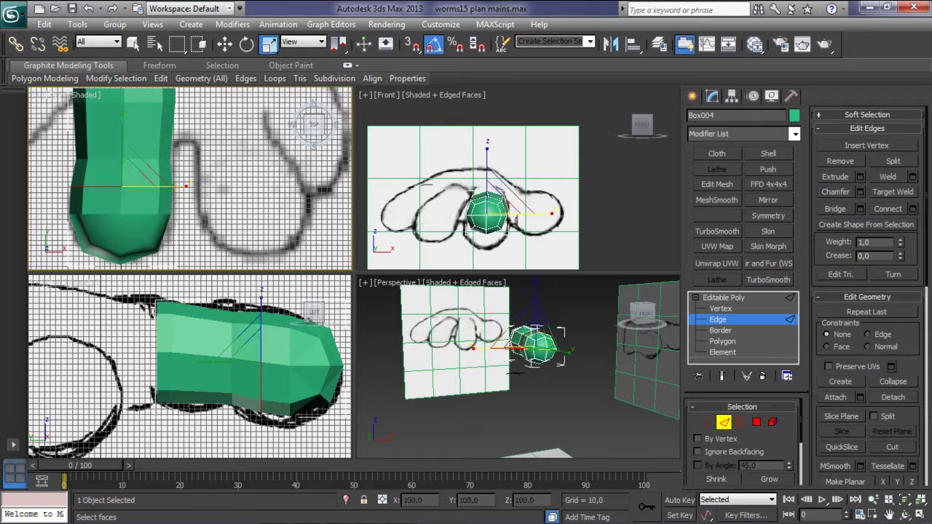
key("w")
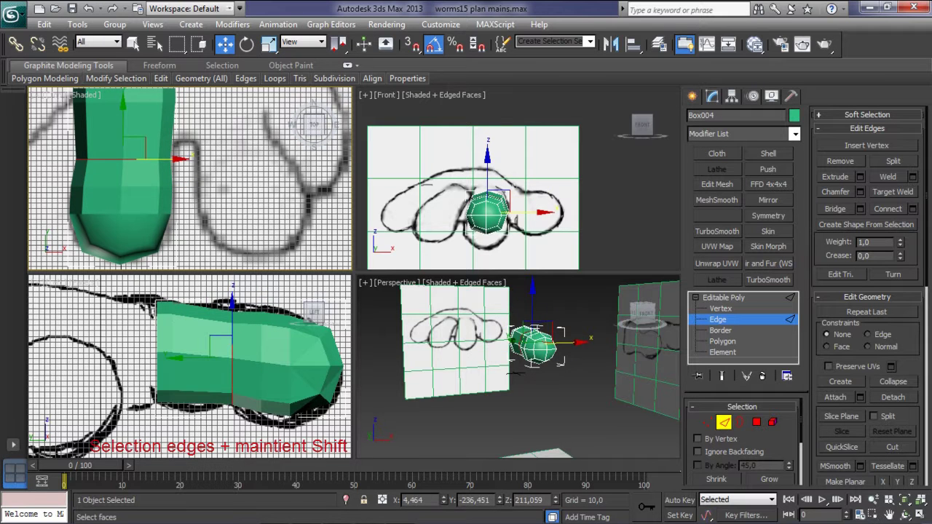
left_click(860, 192)
key("ctrl+shift+e")
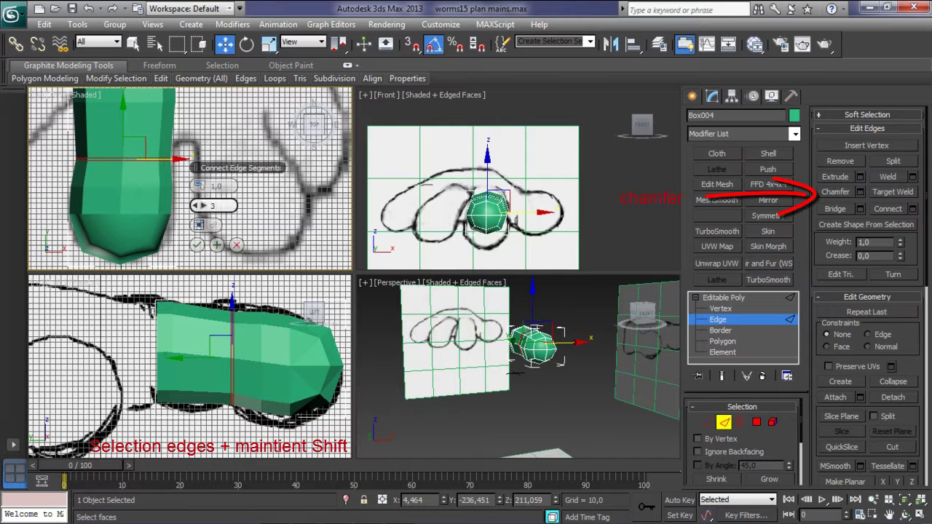
key("ctrl+shift+c")
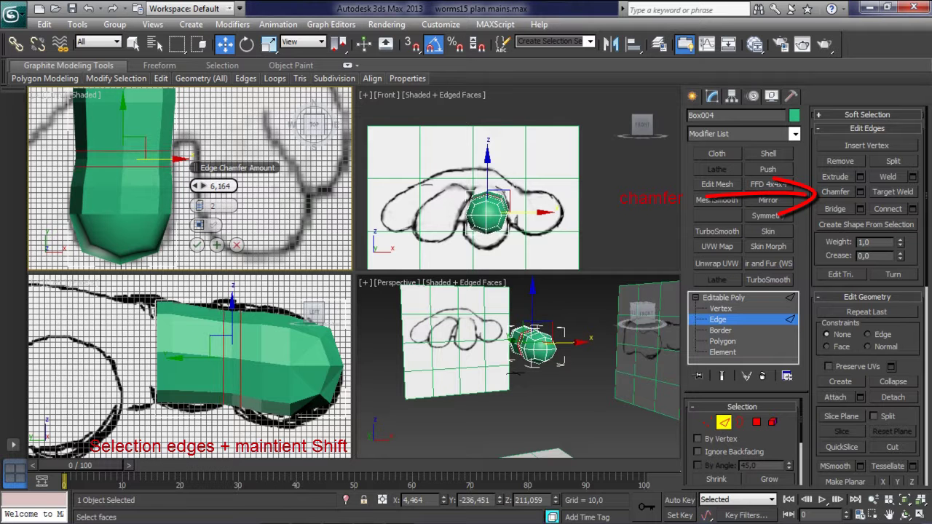
left_click_drag(195, 186, 195, 182)
key("Return")
key("1")
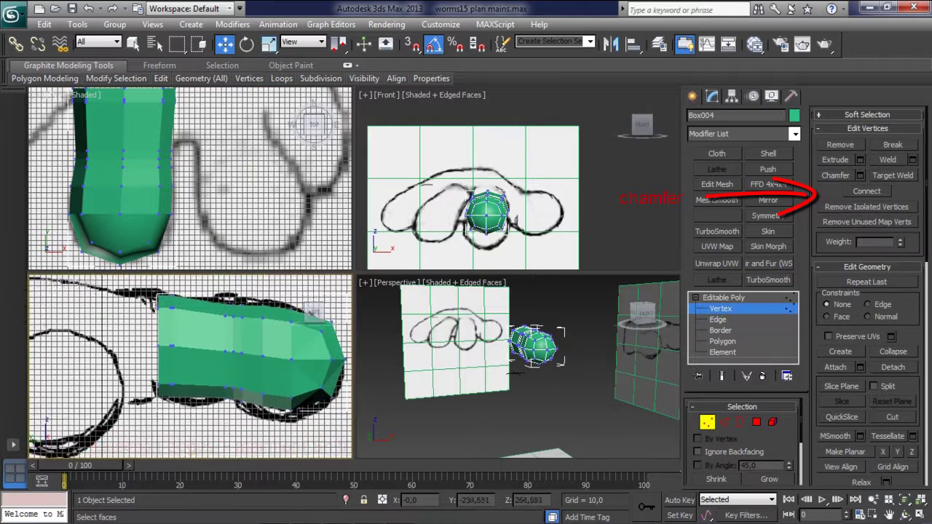
scroll(190, 366, "up", 2)
Step: Select and scale vertices along the side and bottom so the box follows the sketch
left_click(218, 313)
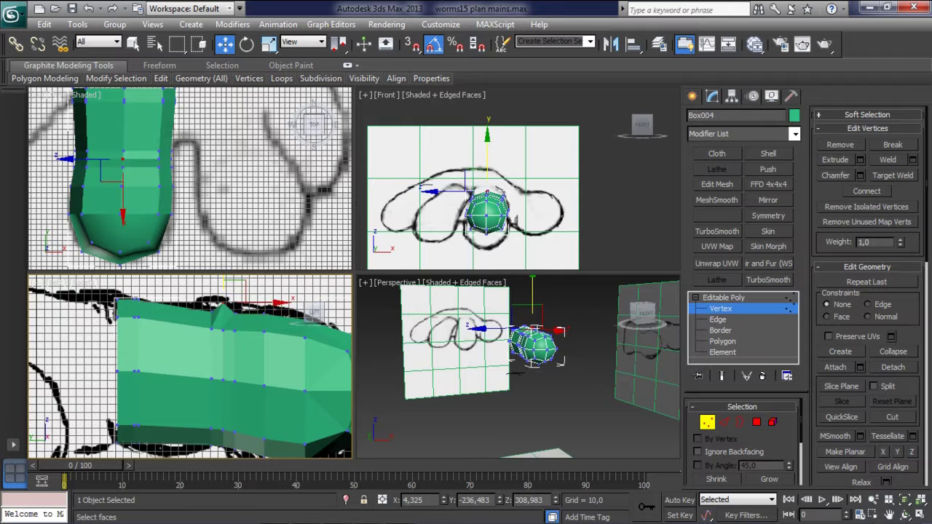
left_click(244, 312)
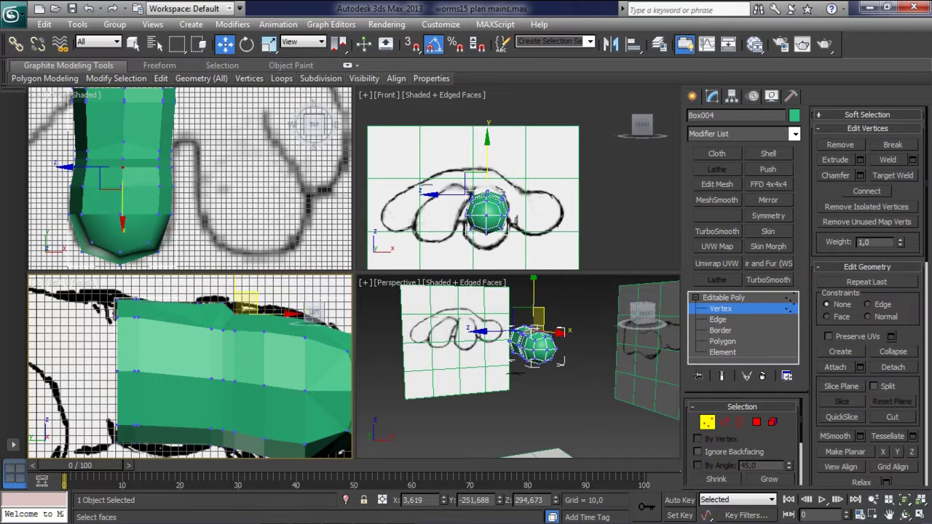
left_click(246, 308)
middle_click_drag(215, 331, 215, 313)
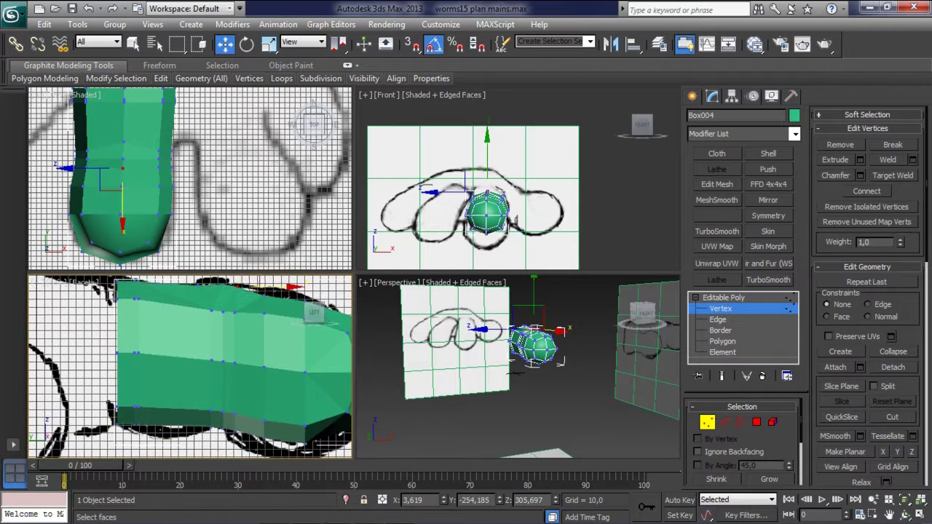
left_click(233, 313)
left_click(212, 311)
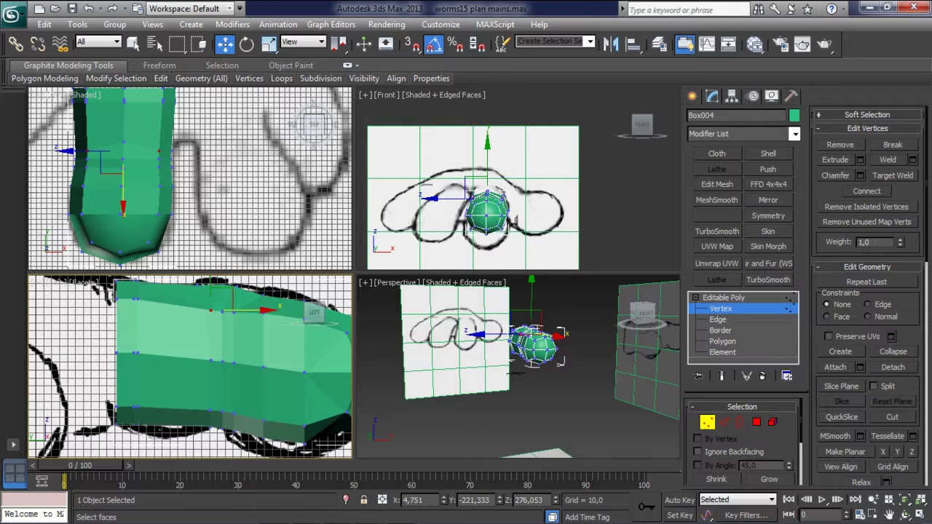
key("r")
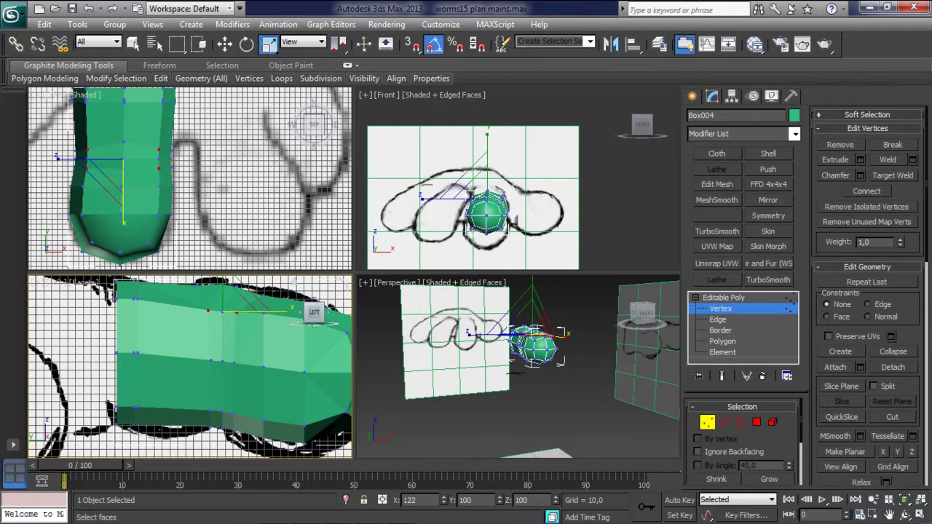
middle_click_drag(217, 436, 218, 364)
left_click(217, 362)
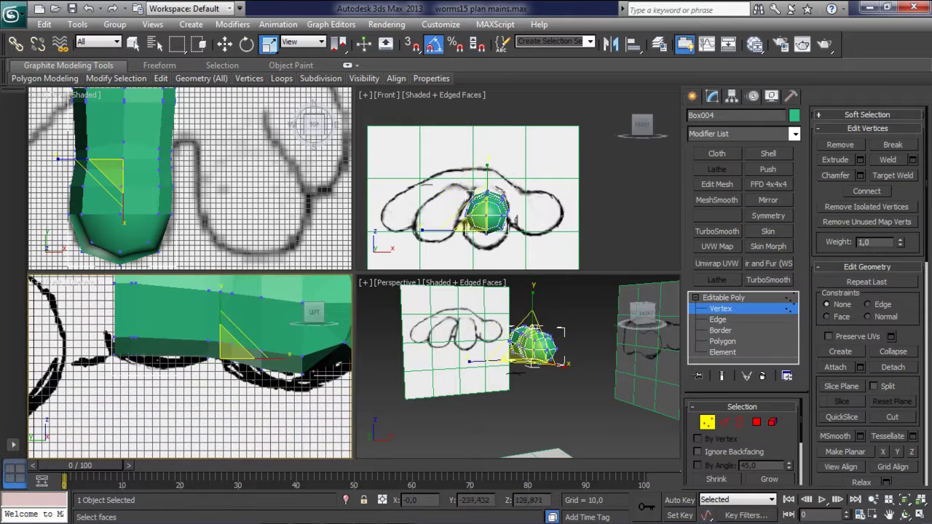
key("w")
key("ctrl+d")
Step: Scale further vertices, then maximize the Perspective view and orbit the mesh
left_click(290, 357)
key("r")
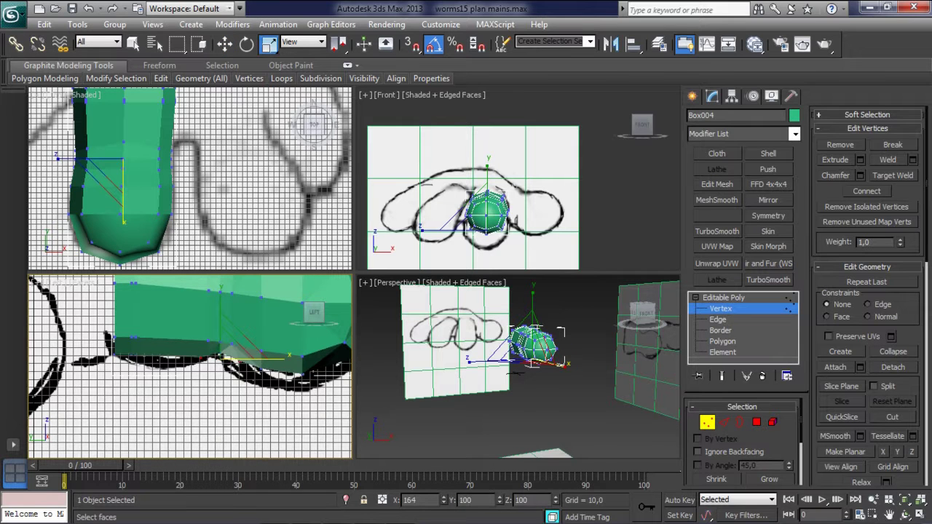
left_click(525, 338)
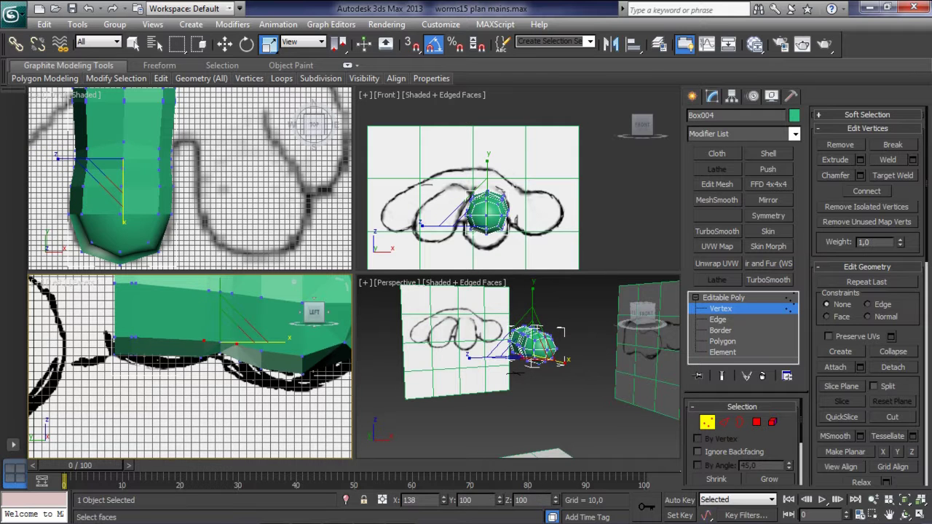
key("alt+w")
mouse_move(437, 327)
middle_mouse_down("alt")
mouse_move(378, 291)
mouse_move(408, 313)
mouse_move(291, 306)
mouse_move(343, 313)
mouse_move(342, 277)
mouse_move(342, 313)
mouse_move(437, 313)
middle_mouse_up("alt")
key("w")
Step: Select the wrist edge loop and try raising its vertices, then undo
scroll(450, 372, "up", 4)
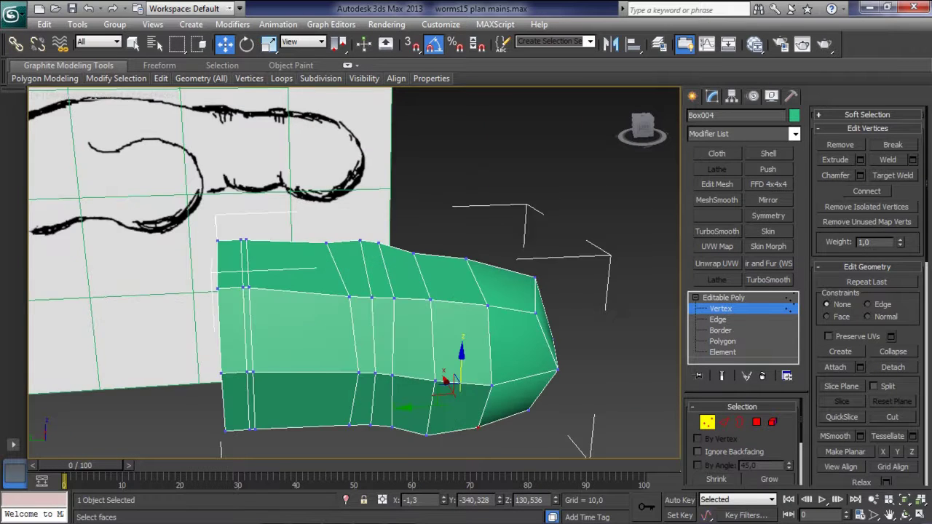
key("2")
left_click(248, 328)
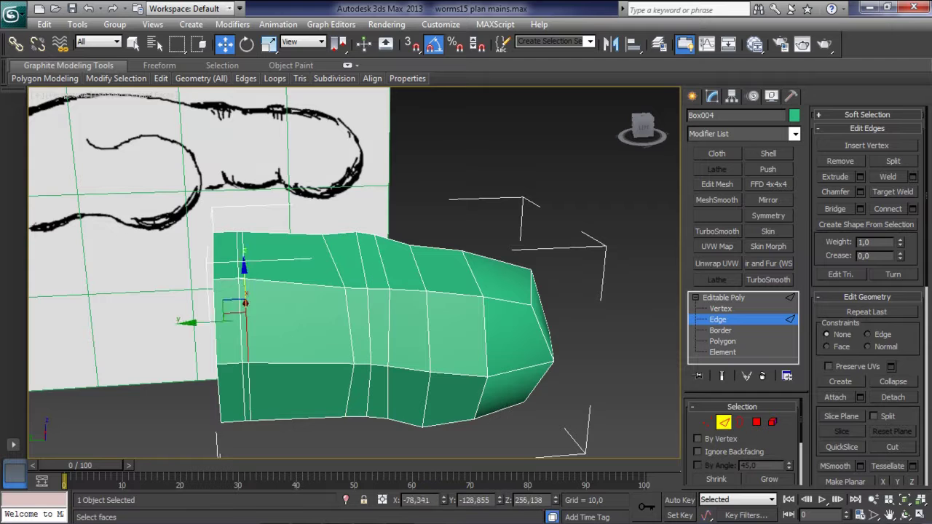
key("alt+l")
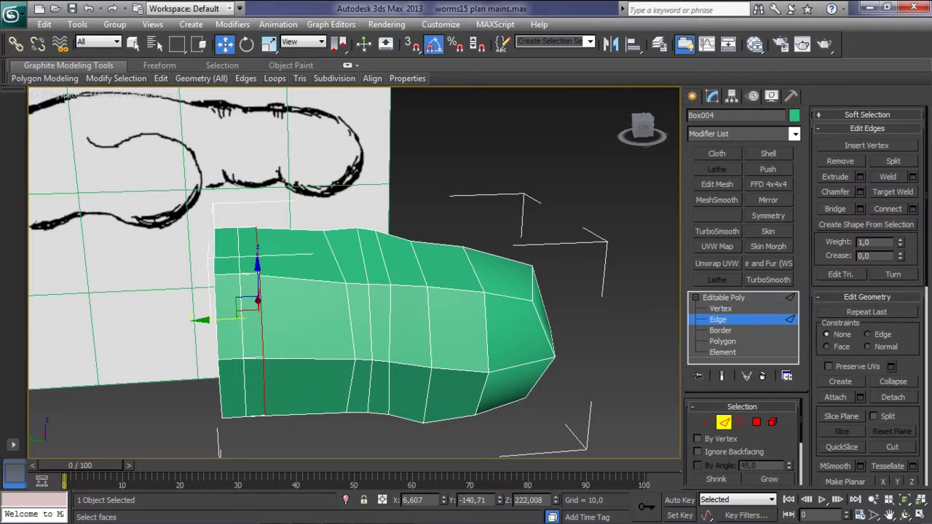
key("1")
left_click_drag(237, 191, 236, 185)
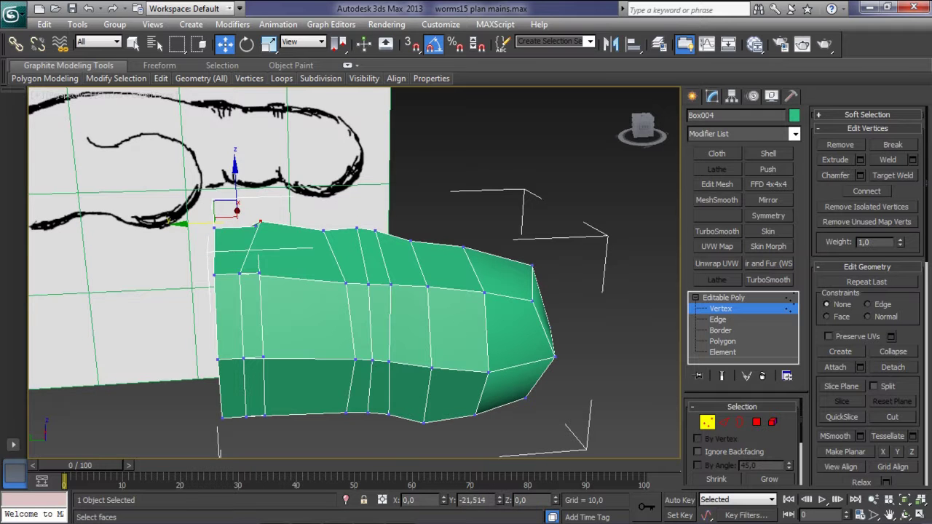
key("ctrl+z")
Step: Raise the vertices of a loop near the wrist and select the lower wrist vertices for scaling
left_click(452, 367)
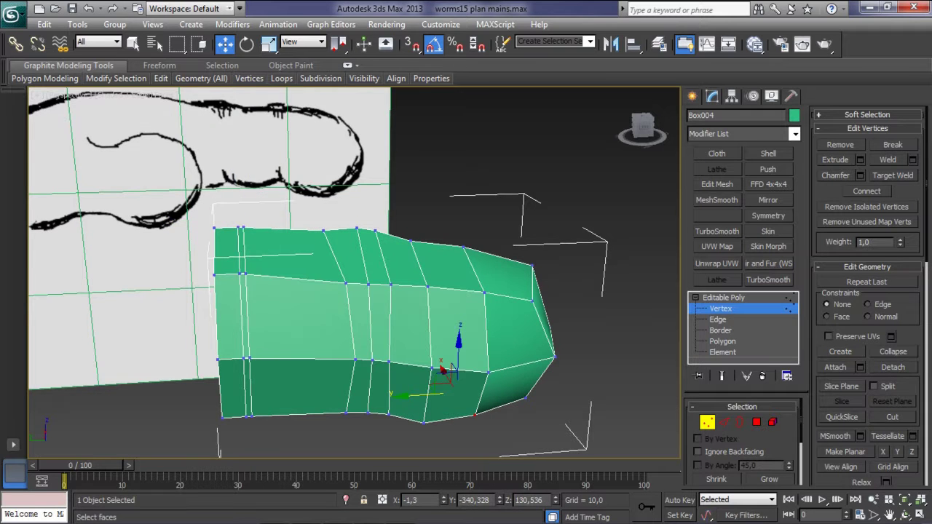
key("2")
left_click(232, 328)
key("1")
left_click_drag(225, 169, 224, 160)
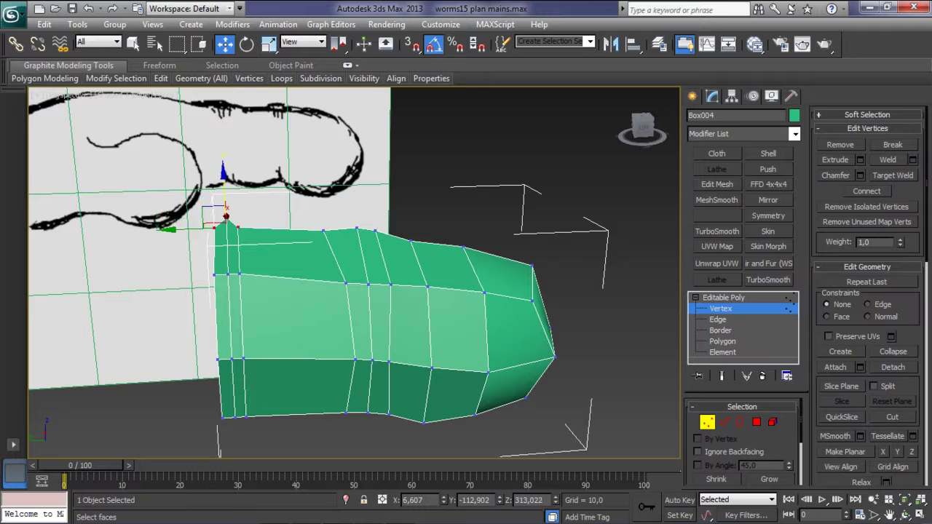
key("r")
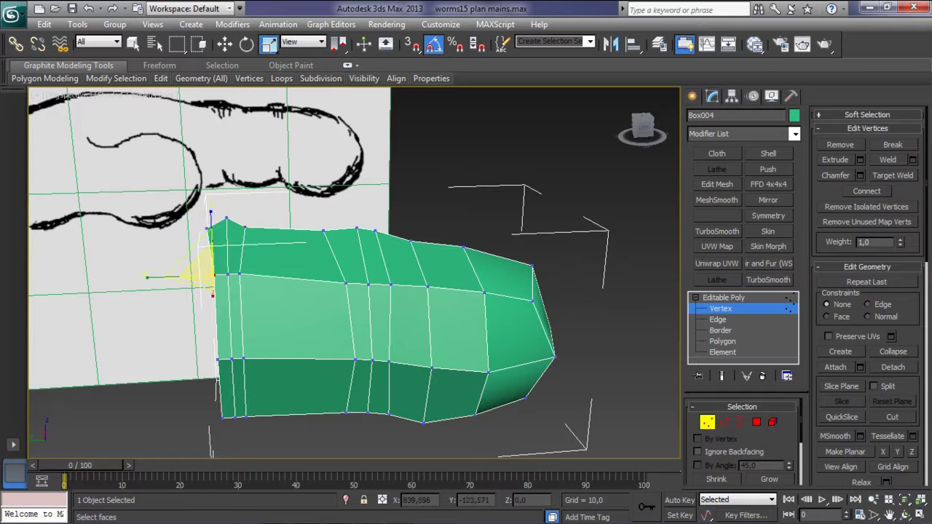
mouse_move(364, 349)
middle_mouse_down()
mouse_move(364, 291)
mouse_move(509, 281)
mouse_move(277, 284)
mouse_move(321, 247)
mouse_move(364, 284)
middle_mouse_up()
left_click(236, 353)
key("w")
Step: Apply MeshSmooth, drop to the Editable Poly's Vertex level, orbit, then switch to Top view
key("1")
left_click(716, 200)
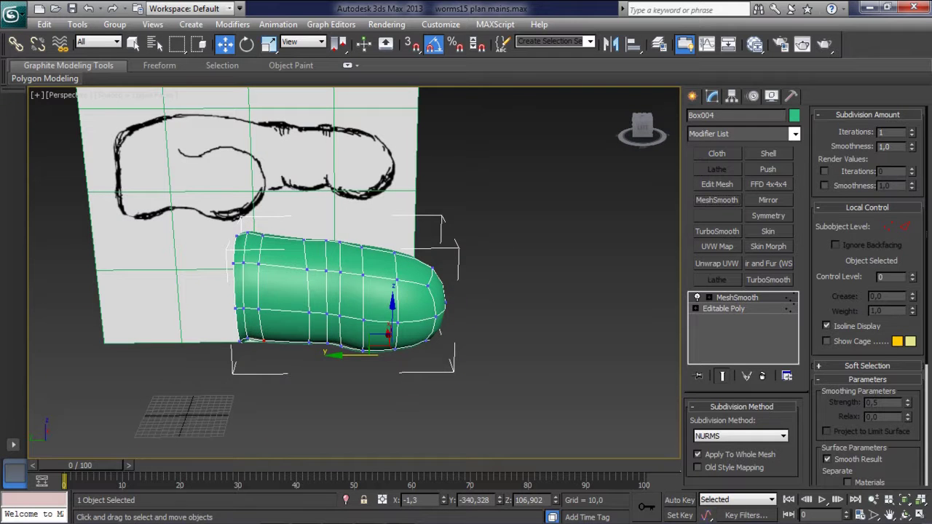
left_click(695, 309)
left_click(721, 319)
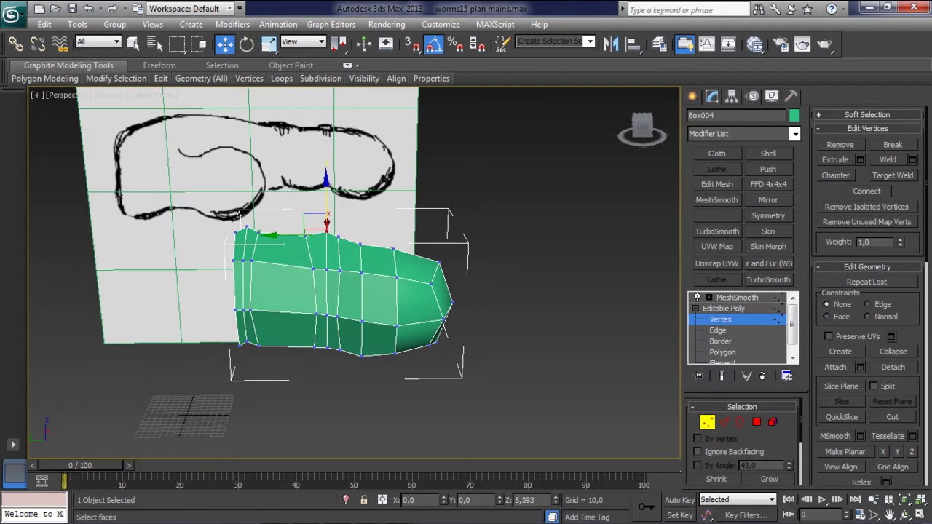
mouse_move(364, 284)
middle_mouse_down("alt")
mouse_move(321, 269)
mouse_move(350, 280)
mouse_move(379, 270)
mouse_move(364, 240)
mouse_move(335, 263)
mouse_move(353, 271)
middle_mouse_up("alt")
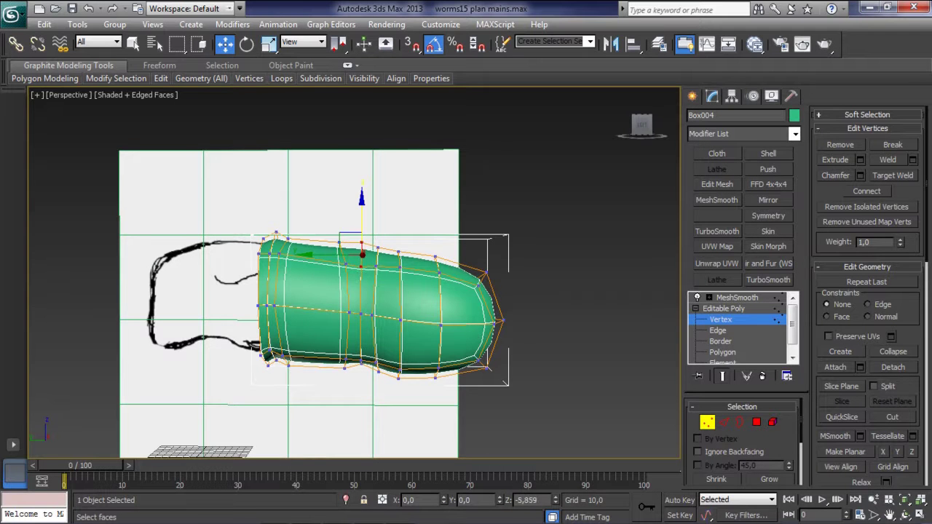
mouse_move(354, 271)
middle_mouse_down("alt")
mouse_move(335, 248)
mouse_move(346, 230)
middle_mouse_up("alt")
middle_click_drag(280, 338, 187, 409, "alt")
key("t")
scroll(353, 273, "down", 5)
scroll(313, 292, "up", 4)
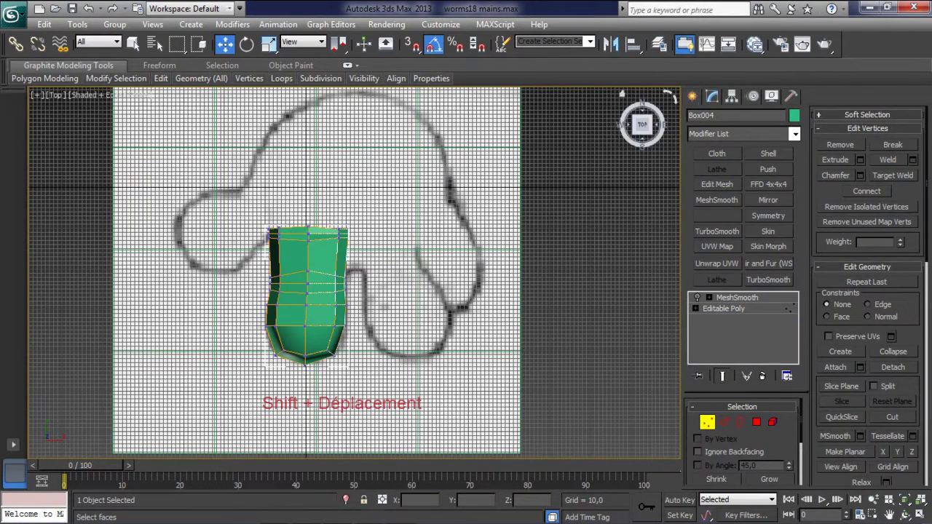
Step: Copy the finger block and slide the copy against the first one, tilting it
left_click_drag(437, 320, 437, 320, "shift")
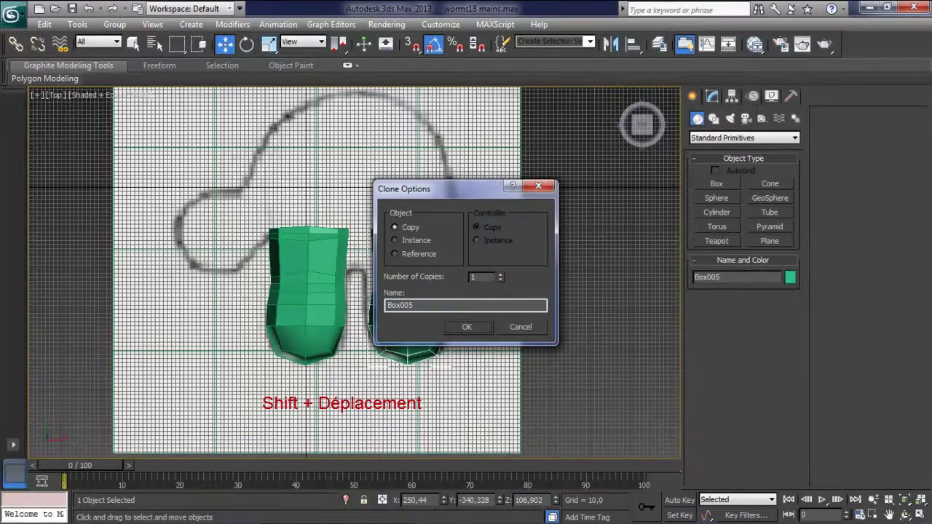
key("Return")
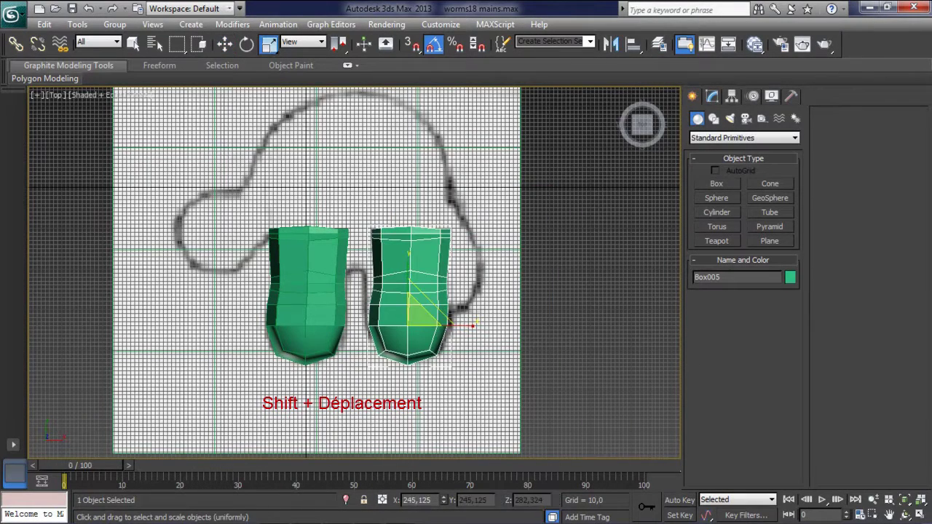
mouse_move(461, 324)
left_mouse_down()
mouse_move(432, 326)
mouse_move(460, 324)
mouse_move(448, 312)
mouse_move(416, 313)
left_mouse_up()
key("e")
key("w")
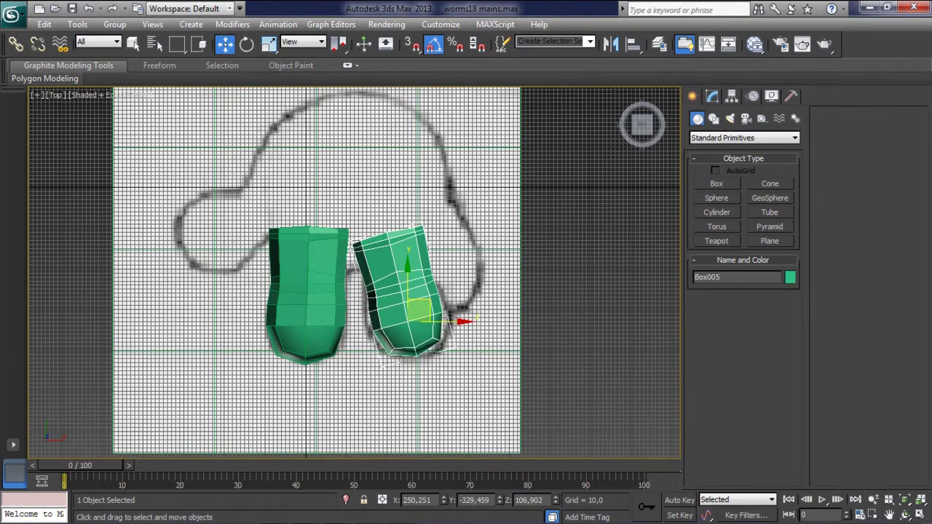
Step: Clone a third block, shrink and tilt it, and nudge it into place
left_click(310, 291)
mouse_move(320, 317)
left_mouse_down("shift")
mouse_move(509, 317)
mouse_move(502, 327)
mouse_move(466, 262)
mouse_move(454, 291)
mouse_move(535, 256)
mouse_move(519, 276)
left_mouse_up("shift")
left_click(468, 324)
key("r")
key("w")
key("e")
key("w")
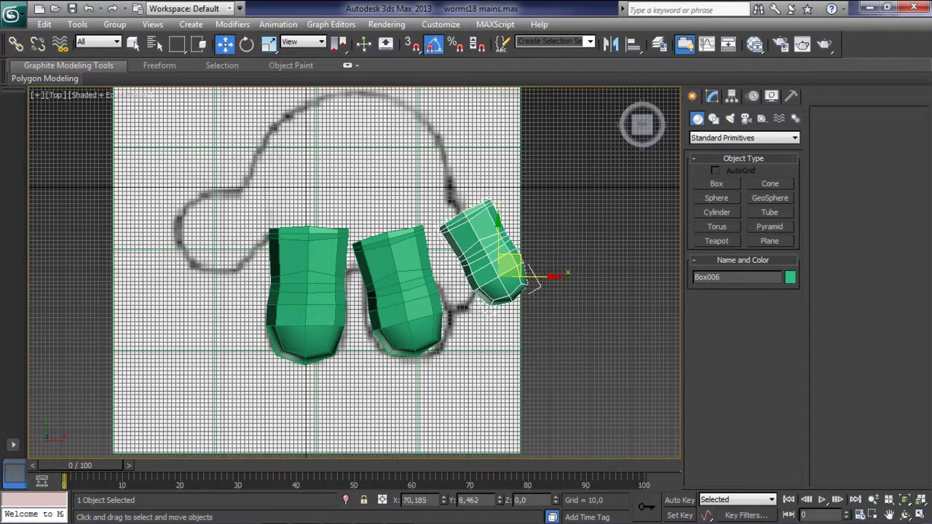
left_click(437, 321)
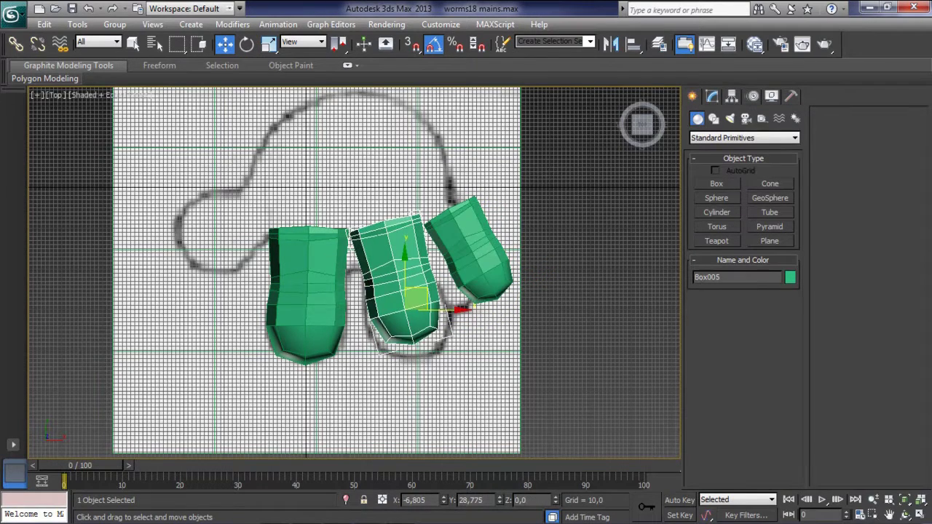
left_click(469, 248)
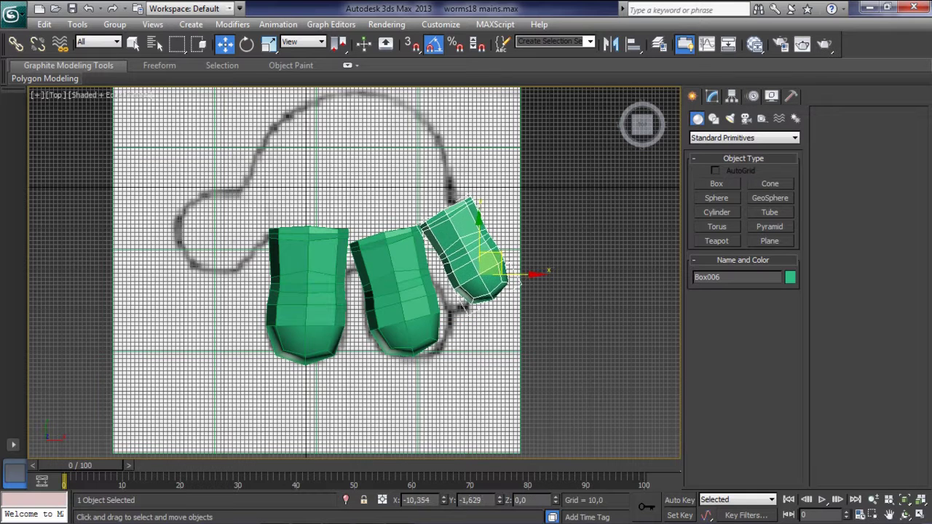
left_click_drag(489, 264, 486, 269)
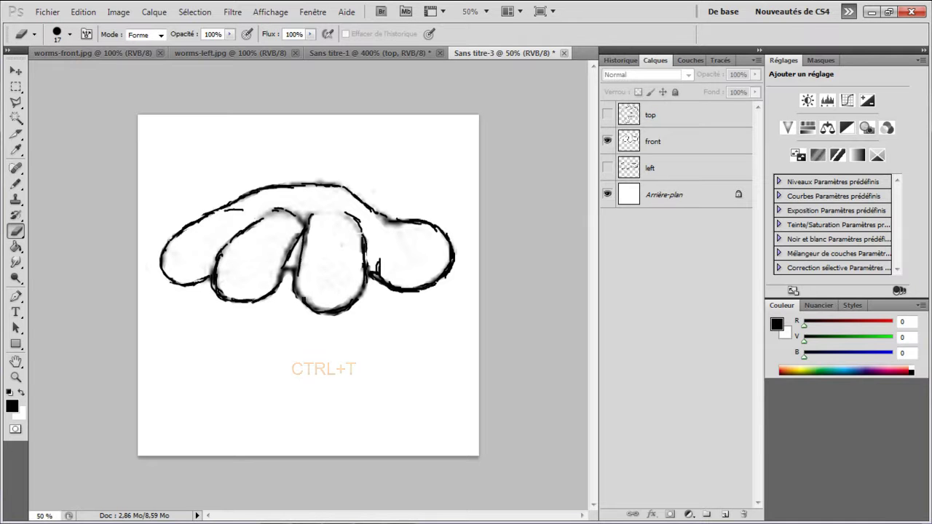
Step: Mirror and resize the front hand sketch layer with Free Transform
left_click(699, 141)
key("ctrl+t")
mouse_move(430, 239)
left_mouse_down()
mouse_move(165, 239)
mouse_move(450, 239)
left_mouse_up()
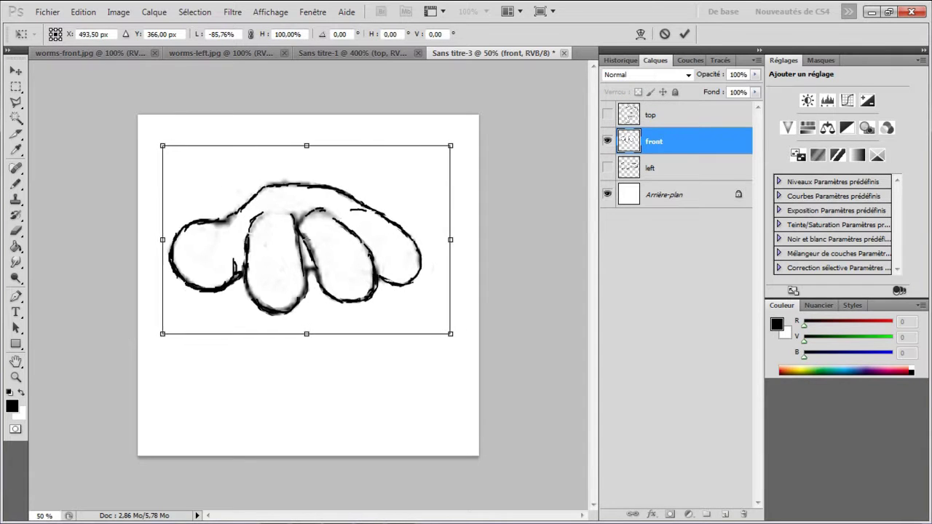
key("Return")
key("e")
Step: Check the front sketch against the left layer at 44% opacity, then restore 100%
left_click(607, 168)
left_click(755, 74)
left_click_drag(742, 88, 716, 88)
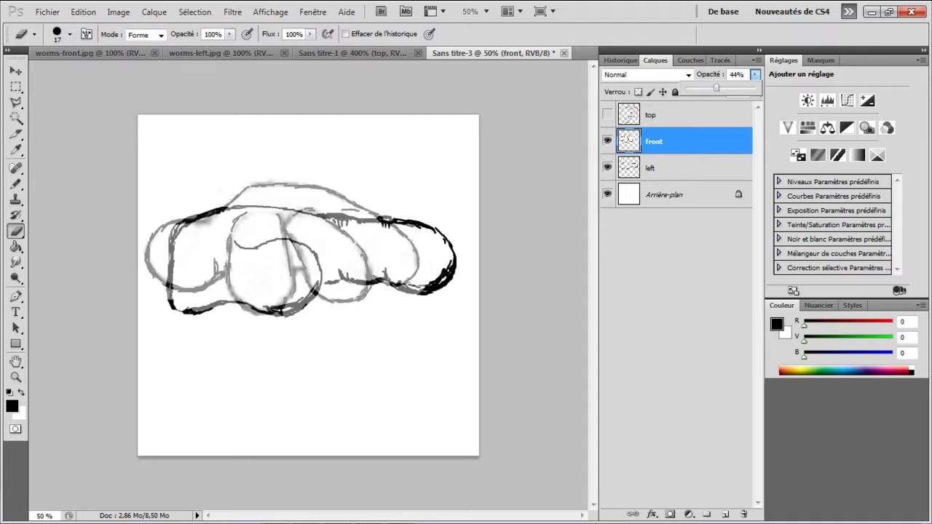
key("ctrl+t")
key("Return")
key("w")
left_click(607, 168)
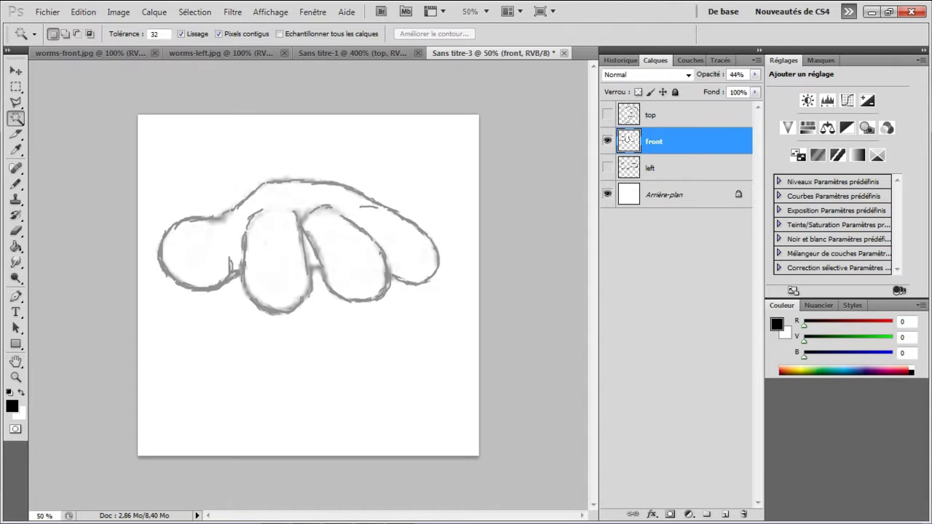
key("0")
Step: Save the image as JPEG over main_front.jpg, replacing the existing file
left_click(47, 12)
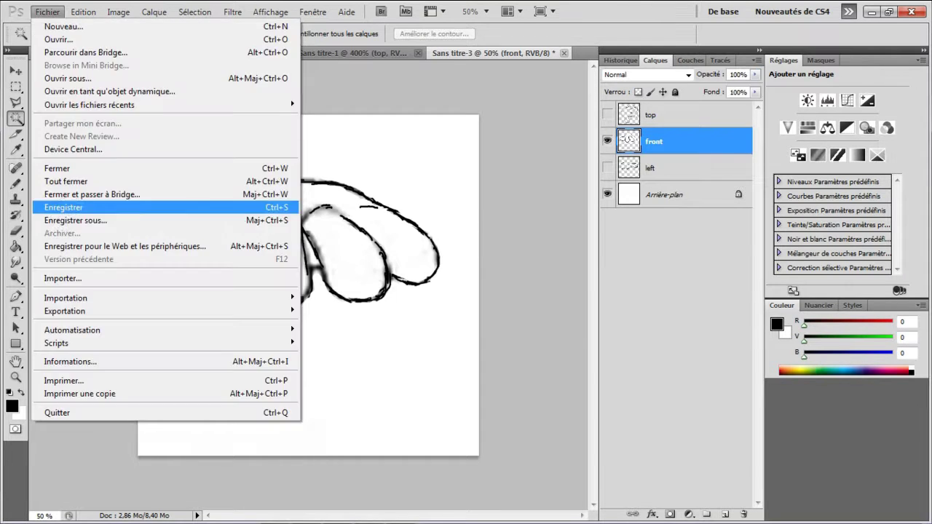
left_click(80, 218)
left_click(824, 355)
left_click(218, 252)
left_click(396, 84)
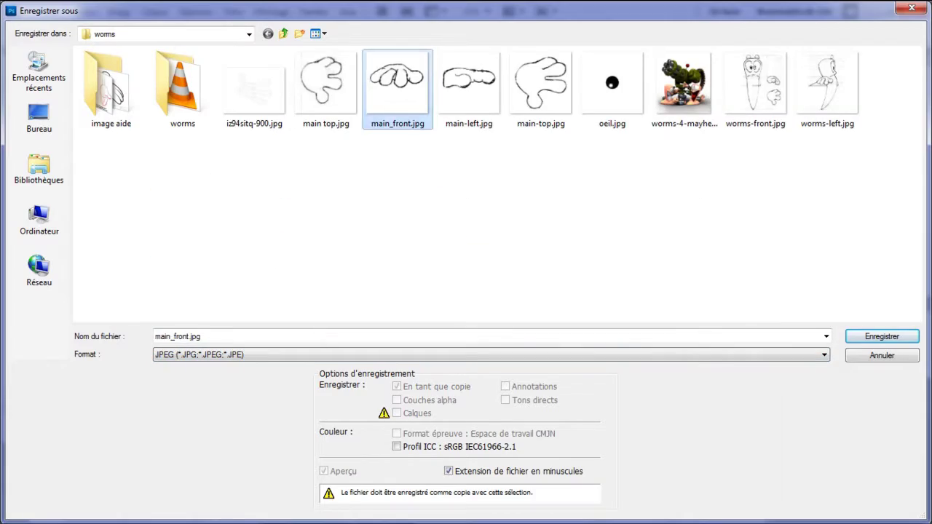
left_click(882, 337)
key("Return")
key("Return")
Step: Back in 3ds Max, select the middle finger block in Front view and orbit in Perspective
key("alt+Tab")
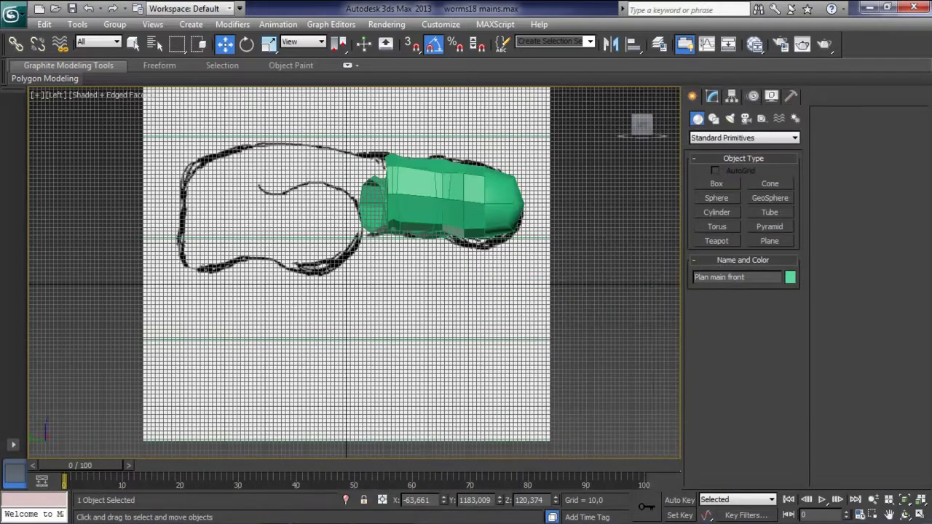
key("f")
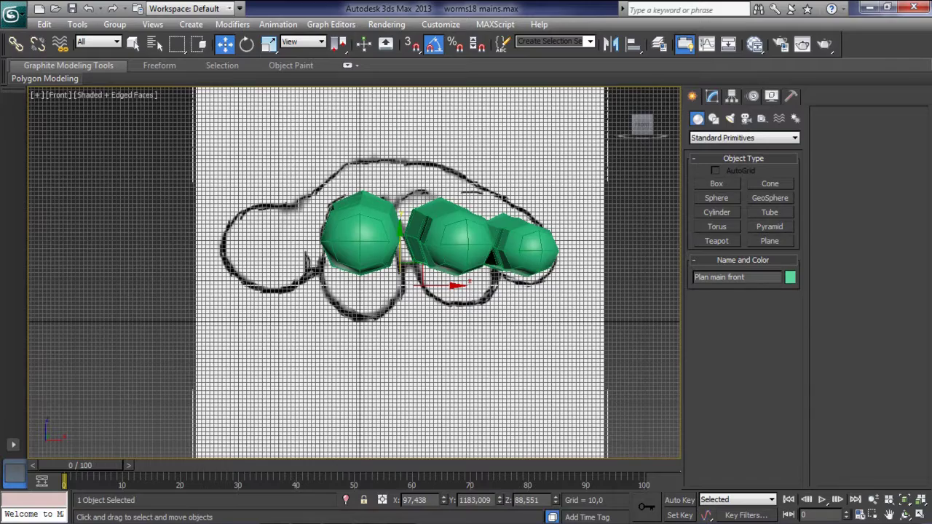
left_click(444, 233)
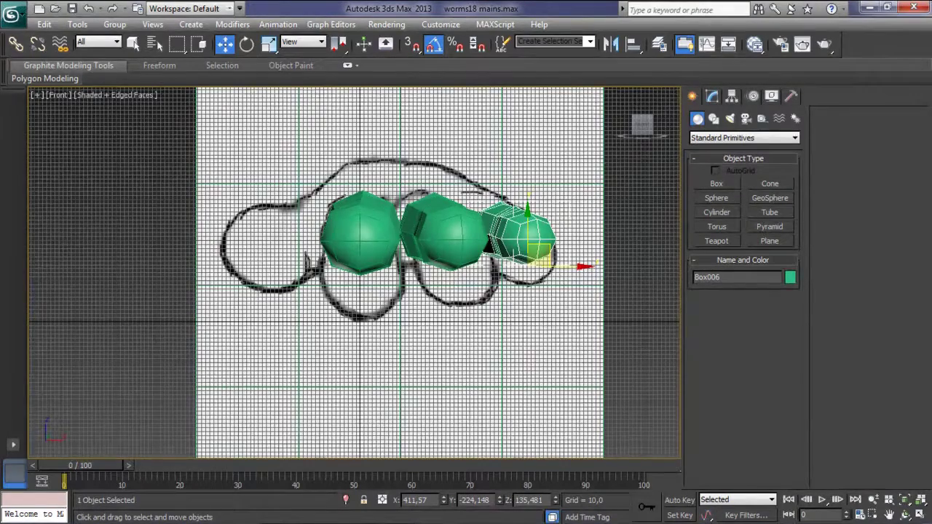
key("p")
mouse_move(356, 276)
middle_mouse_down("alt")
mouse_move(393, 218)
mouse_move(378, 262)
mouse_move(364, 241)
middle_mouse_up("alt")
mouse_move(437, 240)
middle_mouse_down("alt")
mouse_move(451, 244)
mouse_move(408, 259)
mouse_move(379, 240)
mouse_move(408, 269)
middle_mouse_up("alt")
Step: Put the middle finger block (Box005) into Editable Poly Vertex level
left_click(517, 219)
left_click(379, 182)
middle_click_drag(378, 182, 430, 218, "alt")
left_click(712, 96)
left_click(695, 308)
left_click(720, 319)
scroll(408, 168, "up", 3)
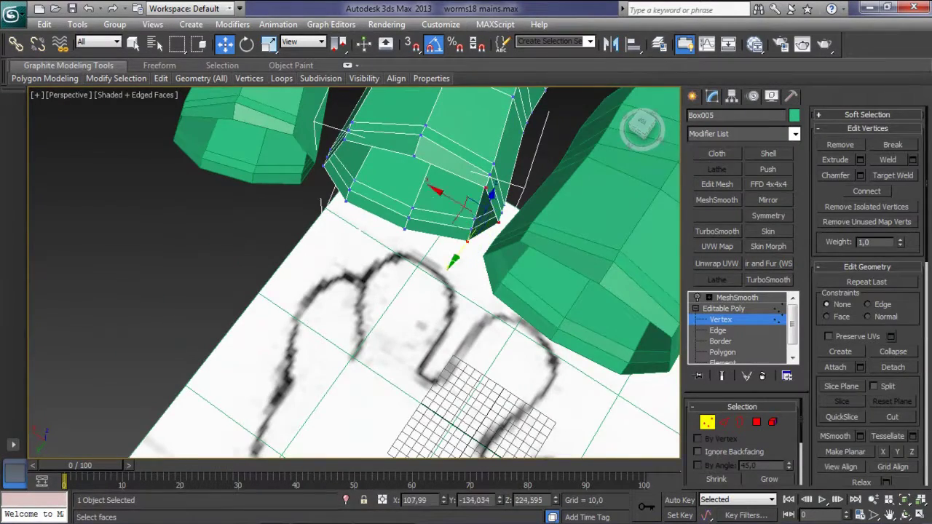
Step: Attach the right and left finger blocks to Box005
middle_click_drag(357, 273, 408, 284, "alt")
mouse_move(455, 208)
middle_mouse_down("alt")
mouse_move(437, 218)
mouse_move(466, 219)
middle_mouse_up("alt")
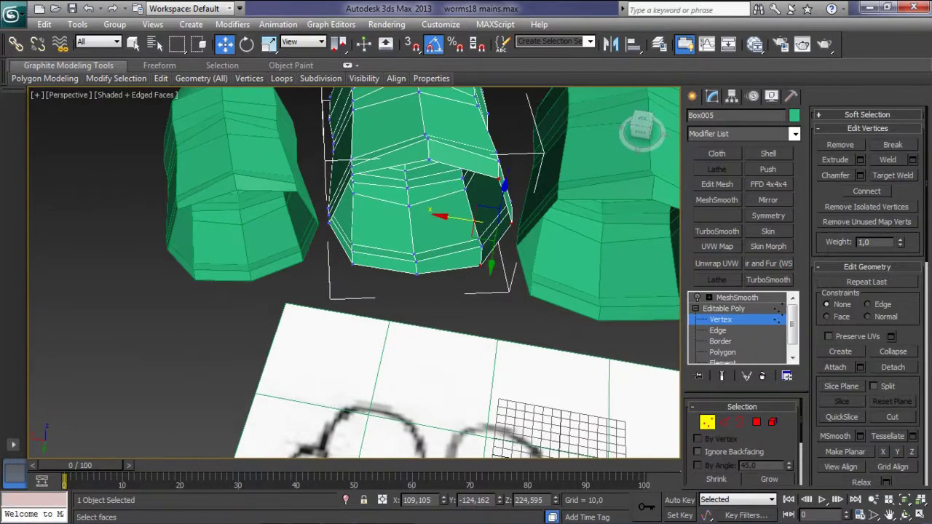
key("2")
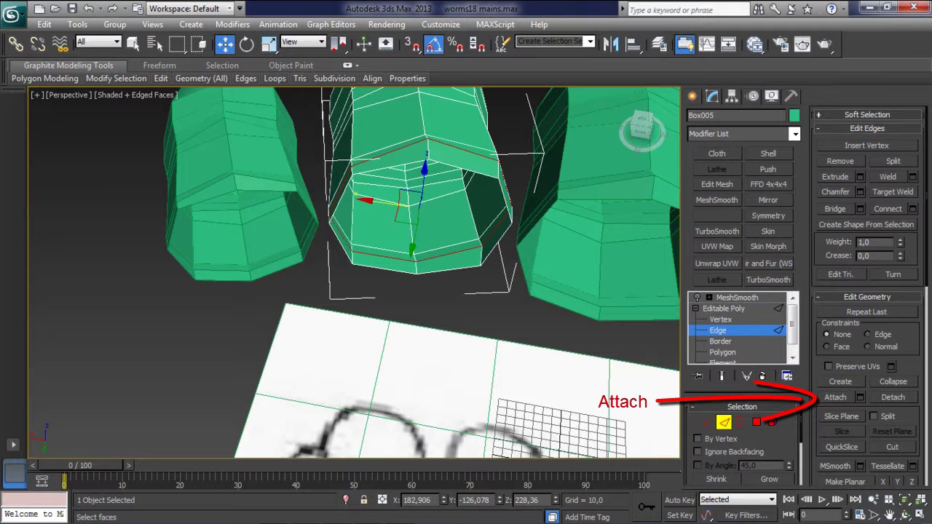
left_click(835, 396)
left_click(604, 240)
left_click(240, 218)
key("w")
Step: Return to Edge level and orbit to look down into the gaps between fingers
key("3")
key("2")
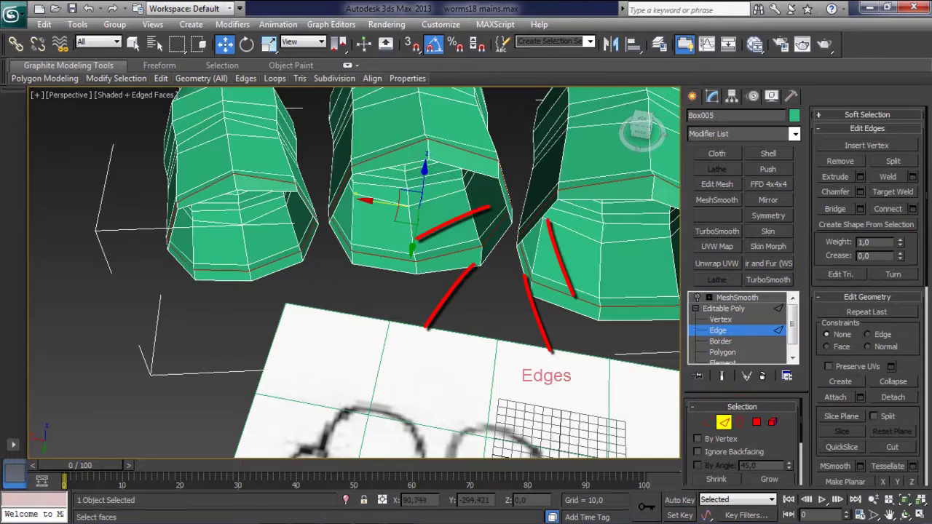
middle_click_drag(437, 255, 502, 240, "alt")
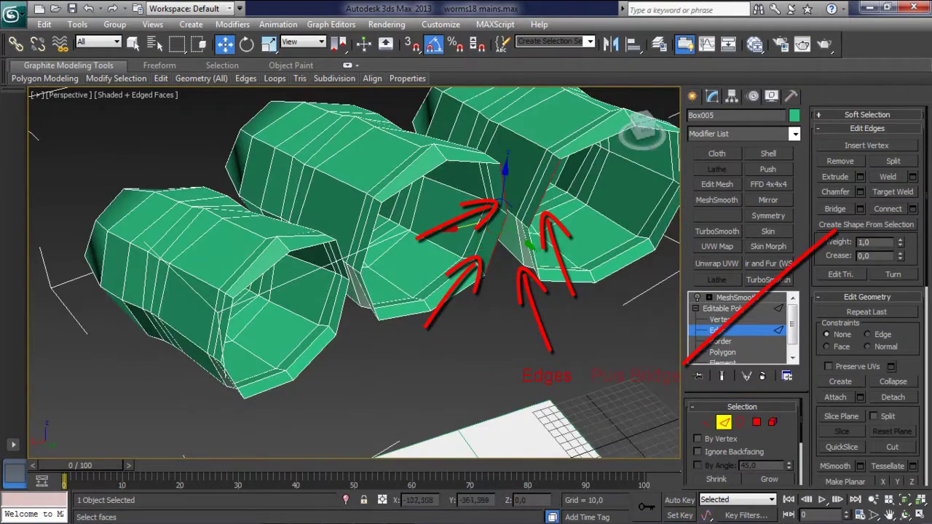
mouse_move(437, 255)
middle_mouse_down("alt")
mouse_move(465, 248)
mouse_move(495, 204)
mouse_move(335, 299)
middle_mouse_up("alt")
Step: Connect the selected gap edges to add edges across the bridged gaps
scroll(343, 295, "up", 5)
mouse_move(384, 375)
middle_mouse_down("alt")
mouse_move(386, 291)
mouse_move(364, 327)
middle_mouse_up("alt")
right_click(443, 244)
key("Escape")
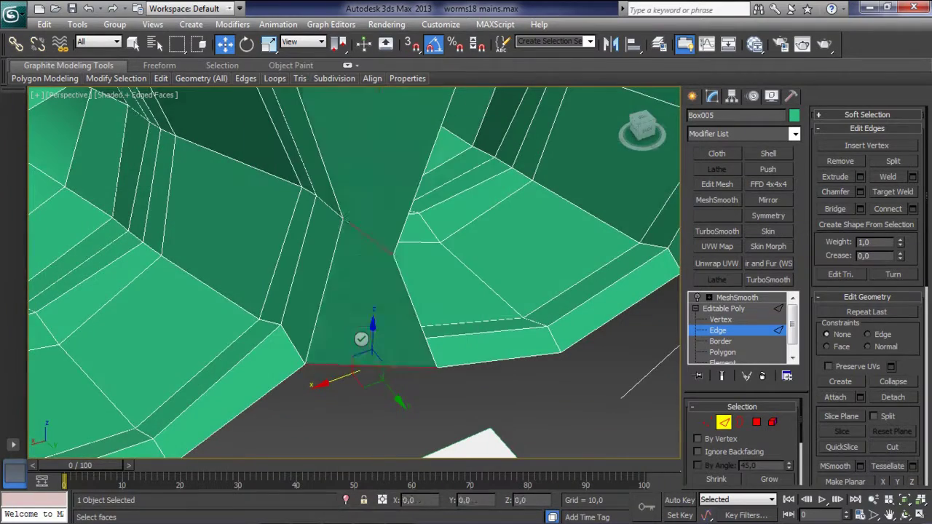
scroll(364, 291, "down", 5)
left_click(366, 333)
Step: At Vertex level, select the corner vertex at the gap between fingers
middle_click_drag(364, 291, 379, 292, "alt")
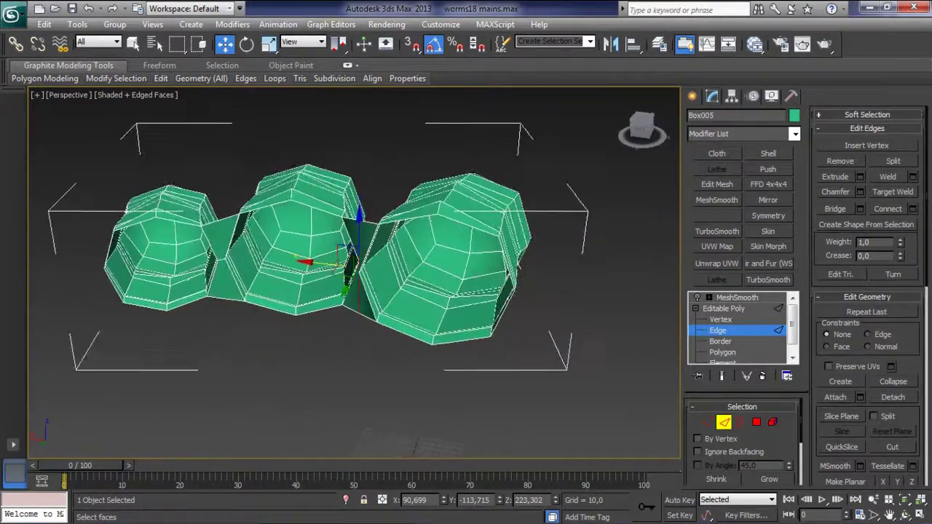
scroll(349, 241, "up", 3)
mouse_move(350, 241)
middle_mouse_down("alt")
mouse_move(378, 233)
mouse_move(364, 262)
middle_mouse_up("alt")
scroll(364, 240, "down", 4)
key("1")
scroll(364, 241, "up", 3)
scroll(364, 240, "up", 2)
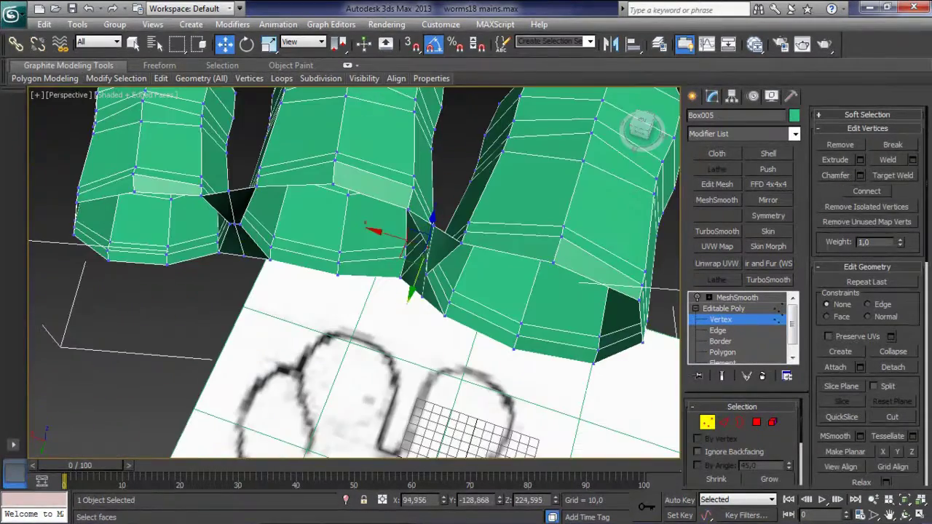
mouse_move(404, 247)
middle_mouse_down("alt")
mouse_move(419, 233)
mouse_move(407, 252)
mouse_move(408, 233)
middle_mouse_up("alt")
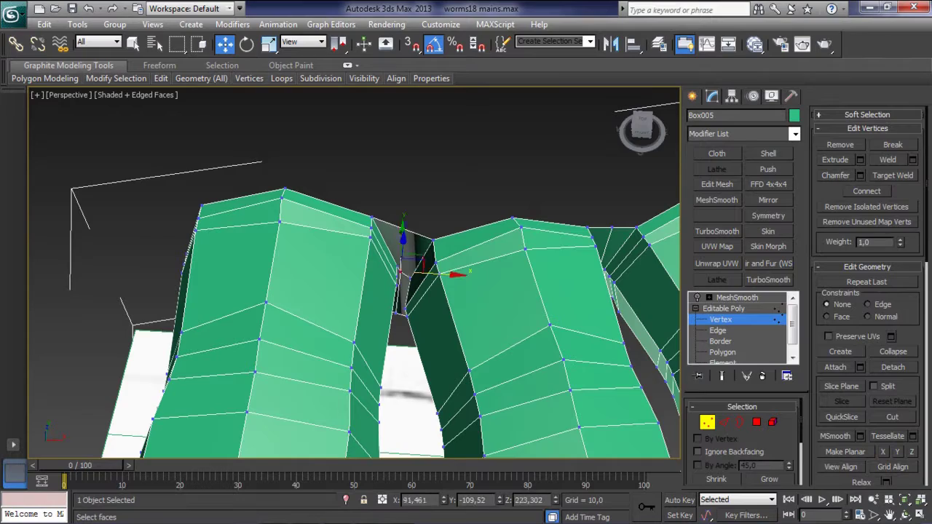
mouse_move(405, 272)
middle_mouse_down("alt")
mouse_move(391, 320)
mouse_move(408, 315)
middle_mouse_up("alt")
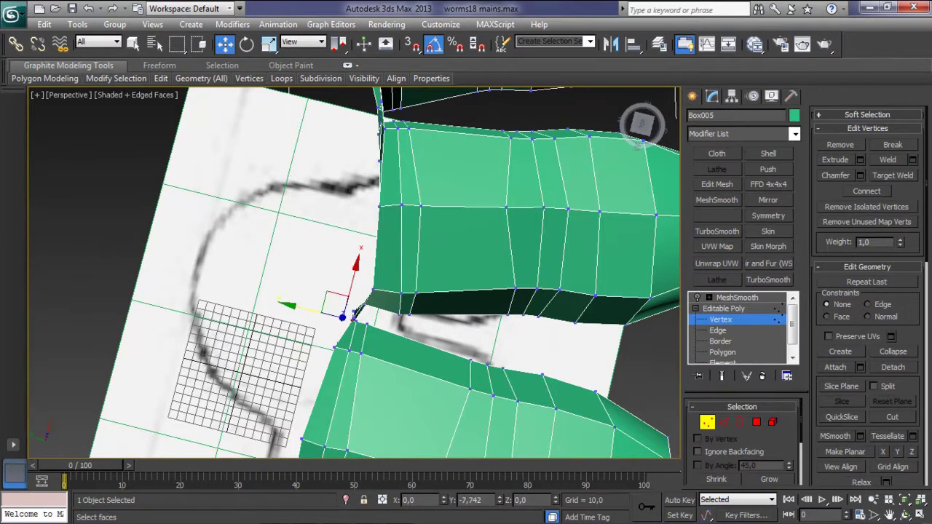
left_click(352, 318)
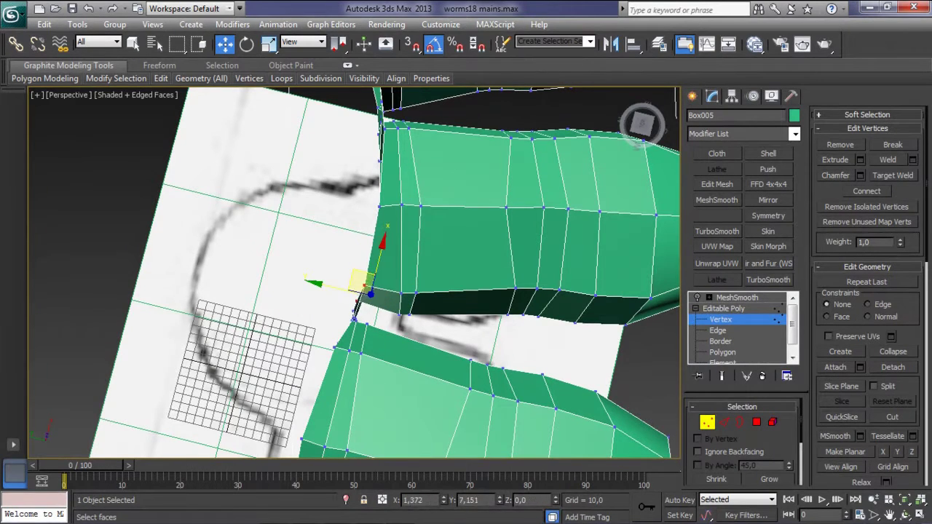
Step: Turn on Show End Result to view the MeshSmoothed fingers from above
middle_click_drag(408, 314, 433, 262, "alt")
scroll(429, 269, "down", 5)
left_click(721, 376)
middle_click_drag(407, 291, 451, 280, "alt")
middle_click_drag(357, 277, 400, 233, "alt")
Step: In Top view, raise the fingers' top border and shift the right finger's corner and joint vertices
key("3")
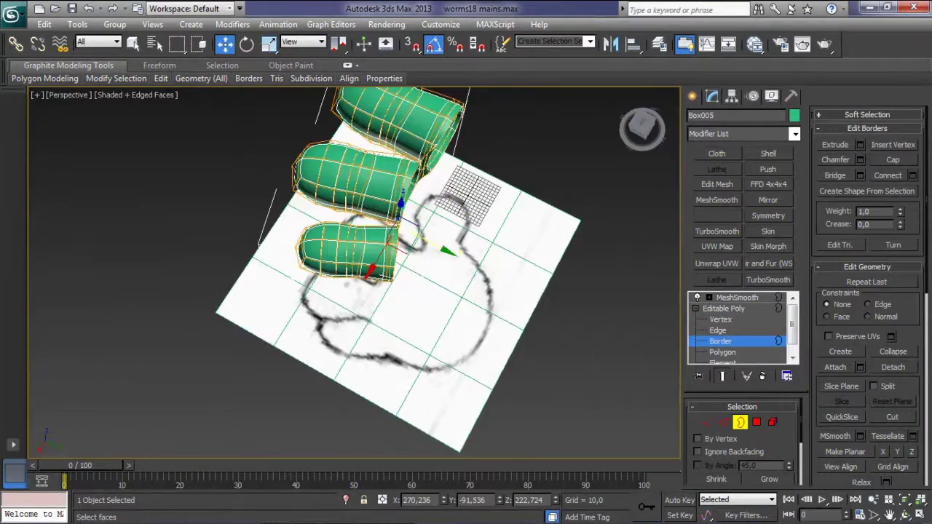
key("t")
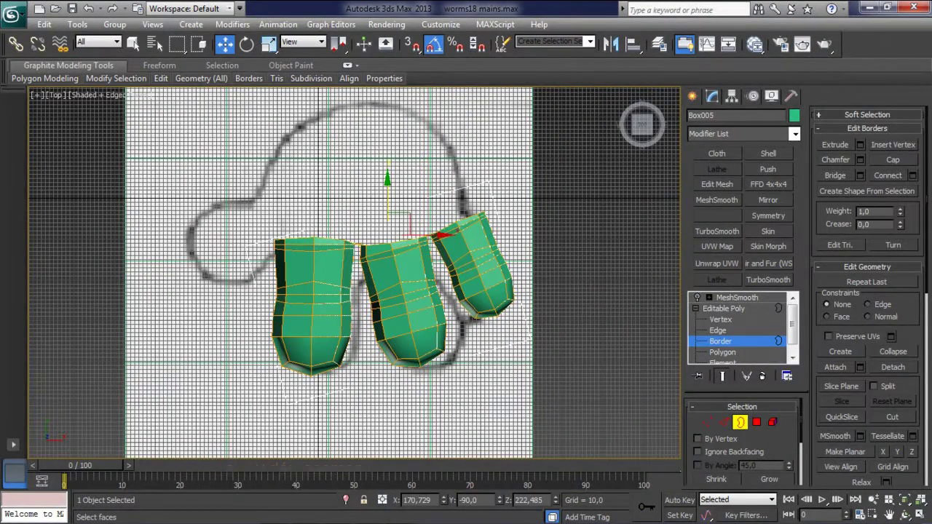
left_click_drag(386, 184, 387, 173, "shift")
key("1")
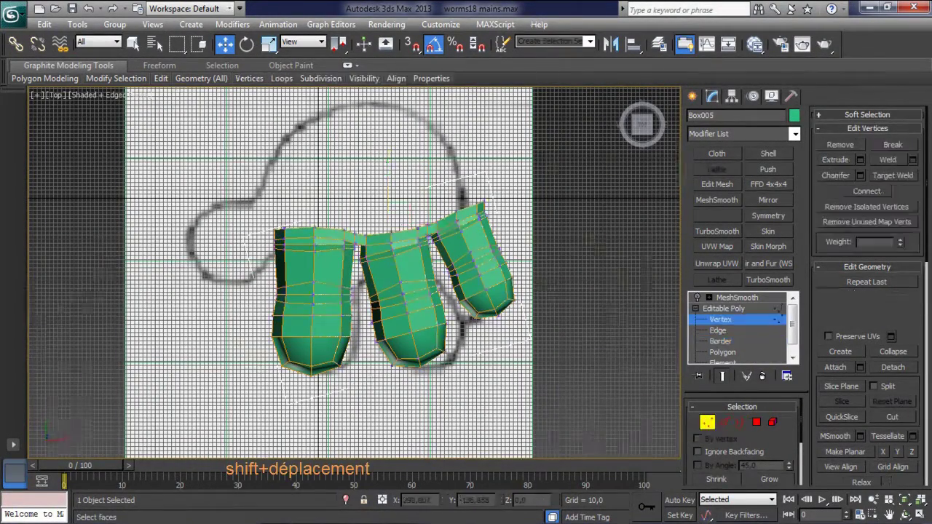
scroll(364, 291, "up", 3)
scroll(364, 292, "up", 1)
left_click_drag(535, 202, 513, 206)
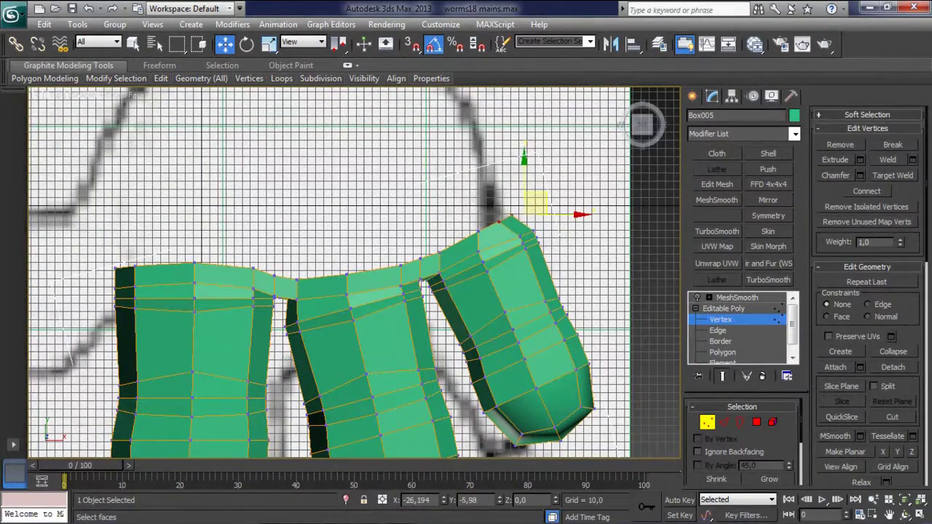
middle_click_drag(364, 291, 285, 270)
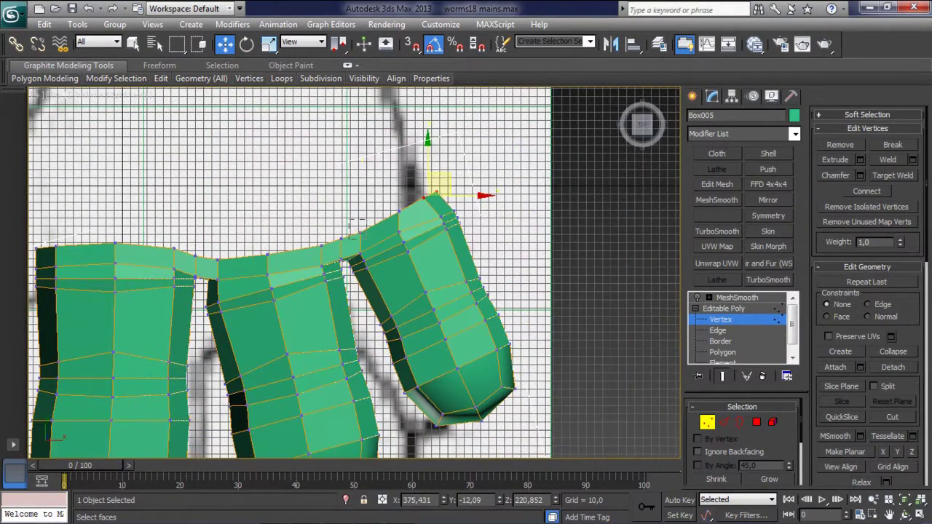
left_click_drag(361, 222, 343, 229)
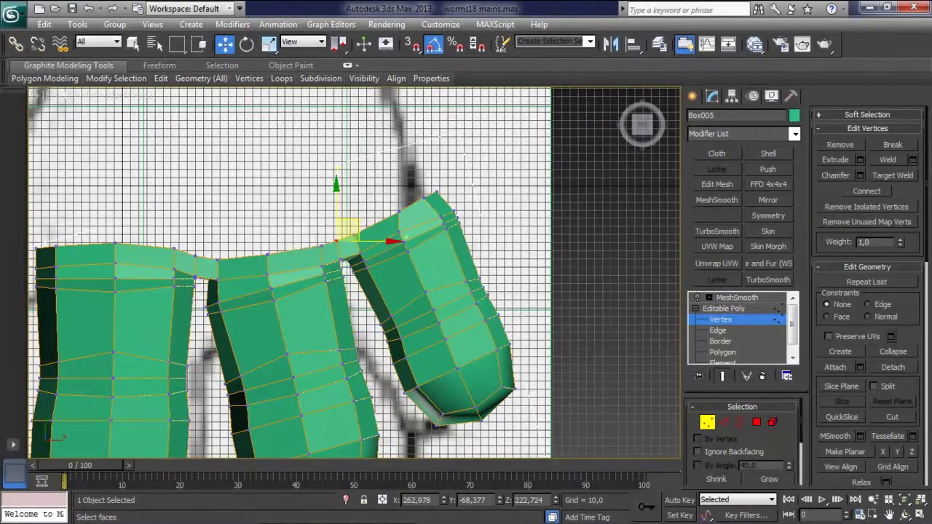
Step: Select the right finger's vertices and pull the joining band vertex down between fingers
left_click(394, 217)
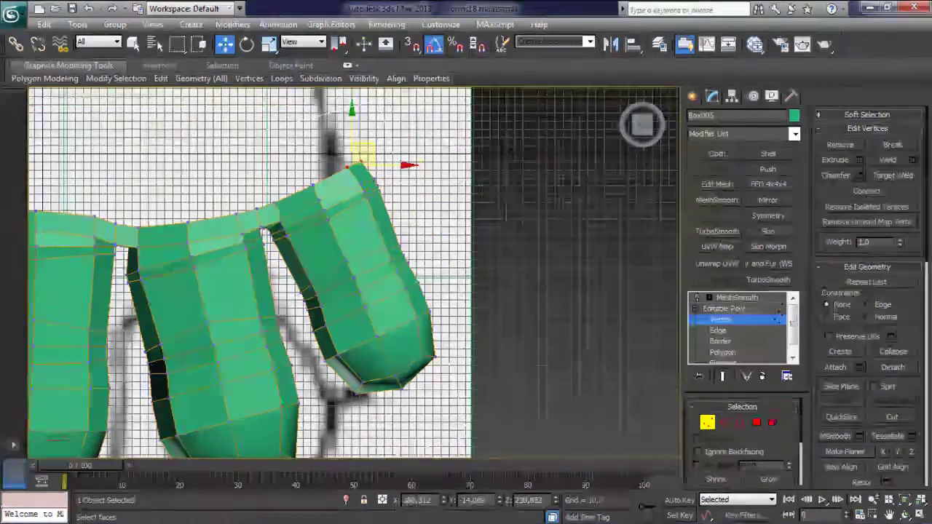
middle_click_drag(437, 218, 358, 188)
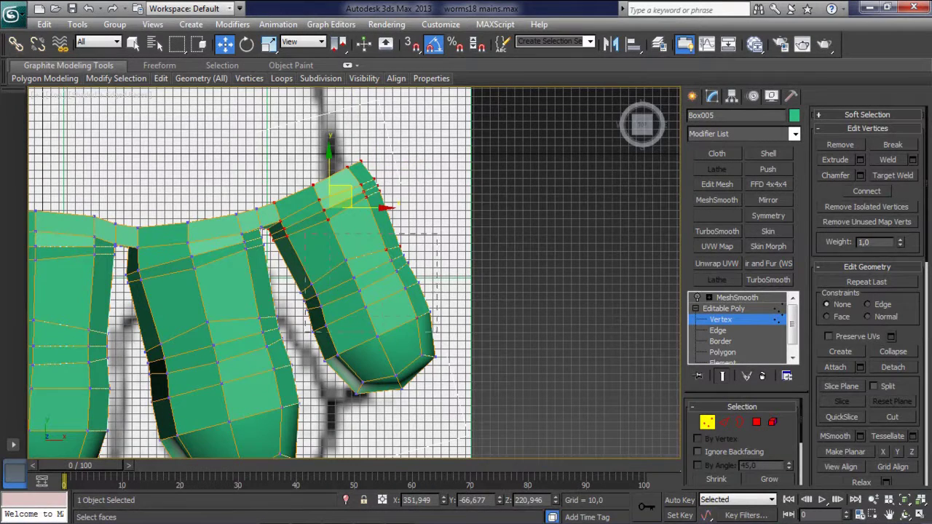
left_click_drag(417, 248, 437, 330)
left_click_drag(309, 365, 351, 354, "ctrl")
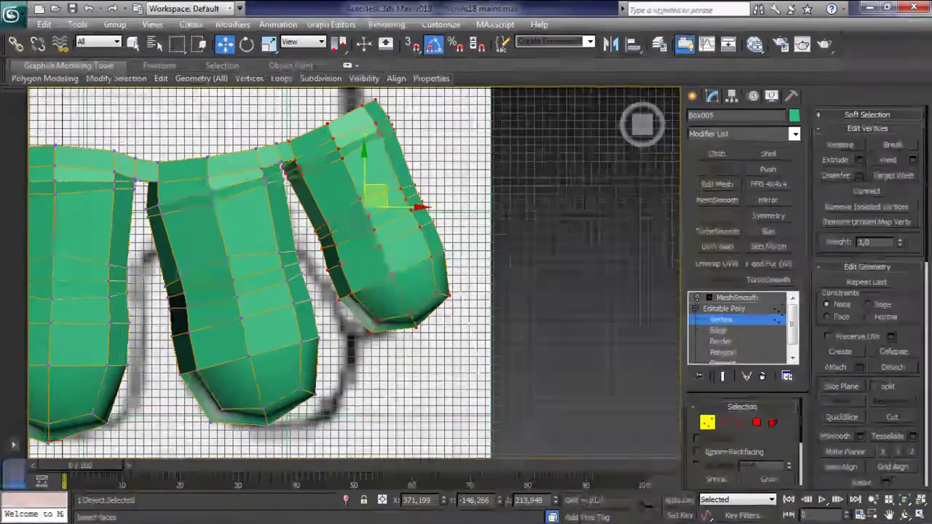
middle_click_drag(364, 277, 380, 214)
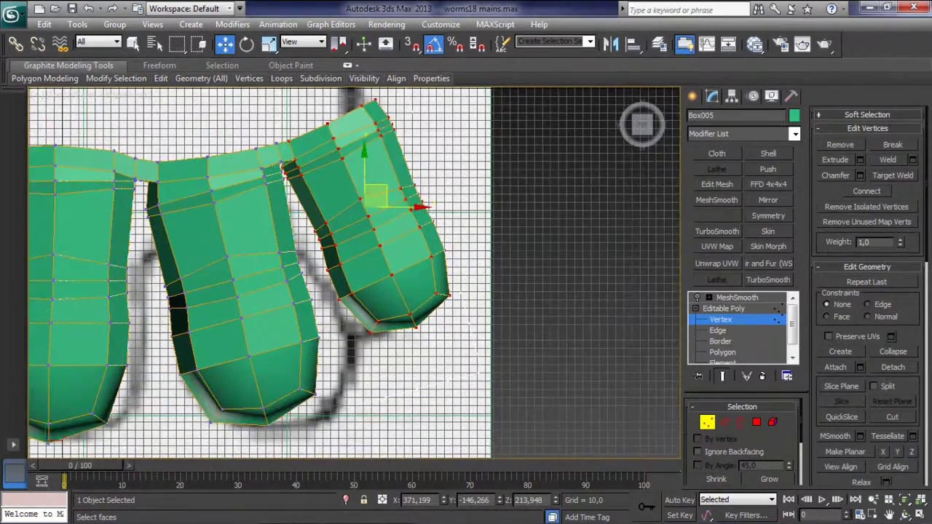
left_click(158, 172)
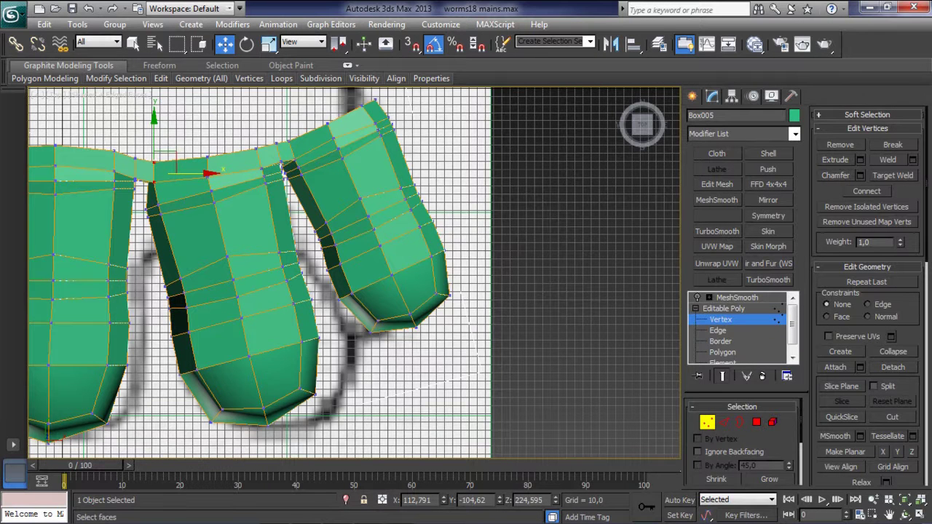
mouse_move(155, 174)
left_mouse_down()
mouse_move(149, 214)
mouse_move(168, 206)
left_mouse_up()
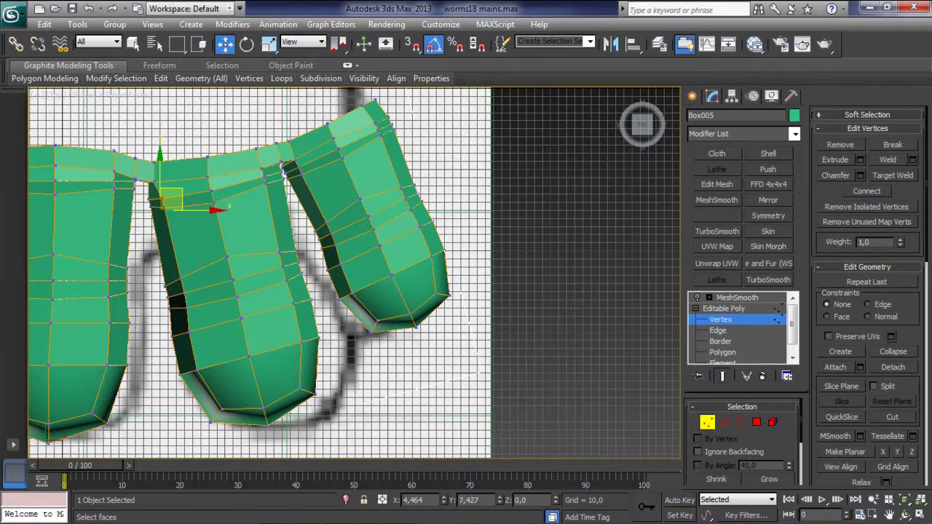
Step: Nudge the middle finger's side vertices up and right to fit the sketch
middle_click_drag(291, 292, 283, 270)
left_click_drag(149, 247, 314, 401)
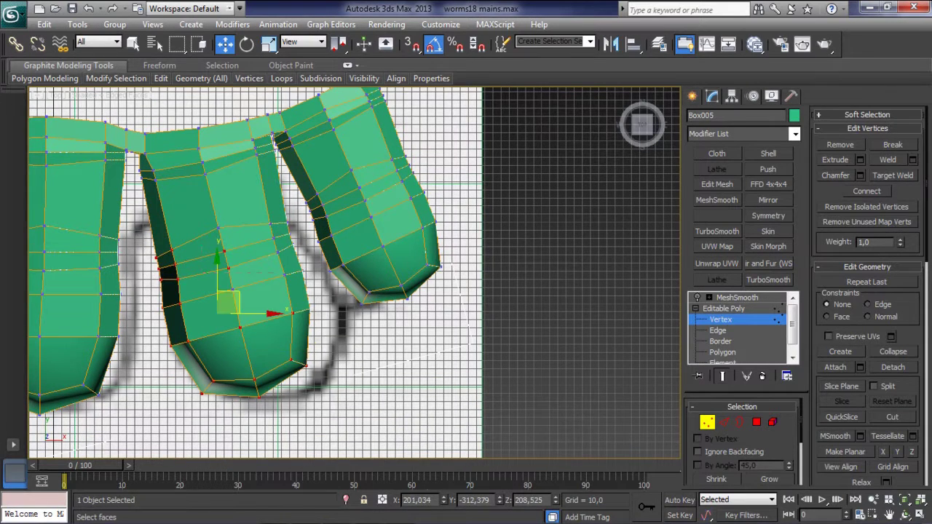
left_click_drag(229, 303, 244, 281)
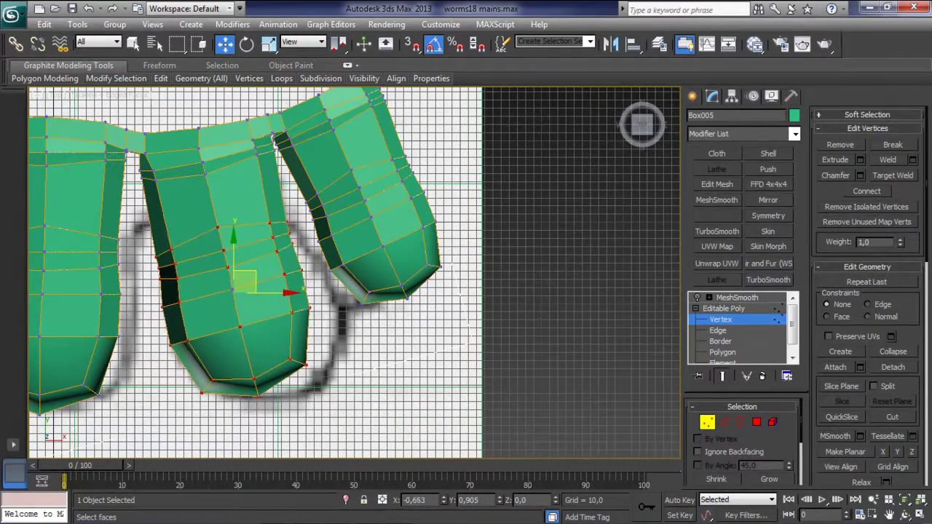
scroll(255, 273, "down", 3)
middle_click_drag(254, 274, 284, 306)
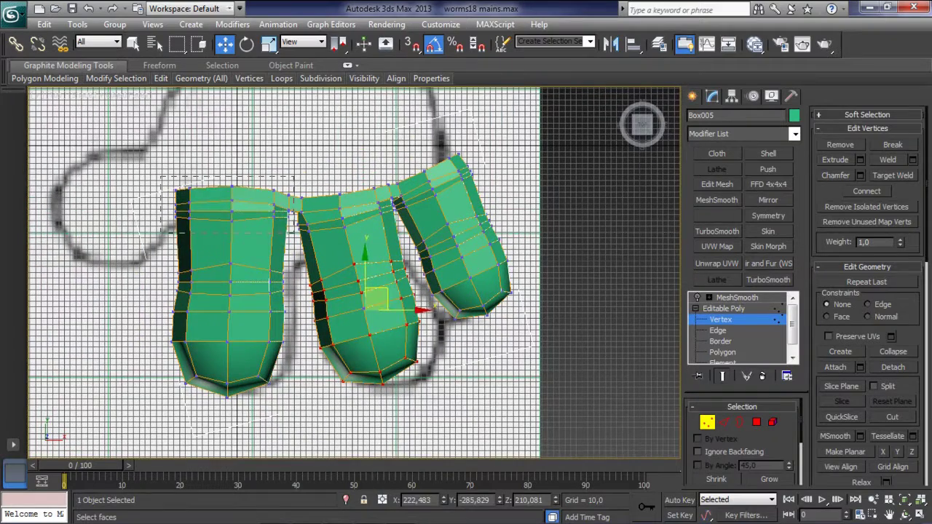
left_click_drag(293, 222, 294, 220)
scroll(280, 210, "up", 2)
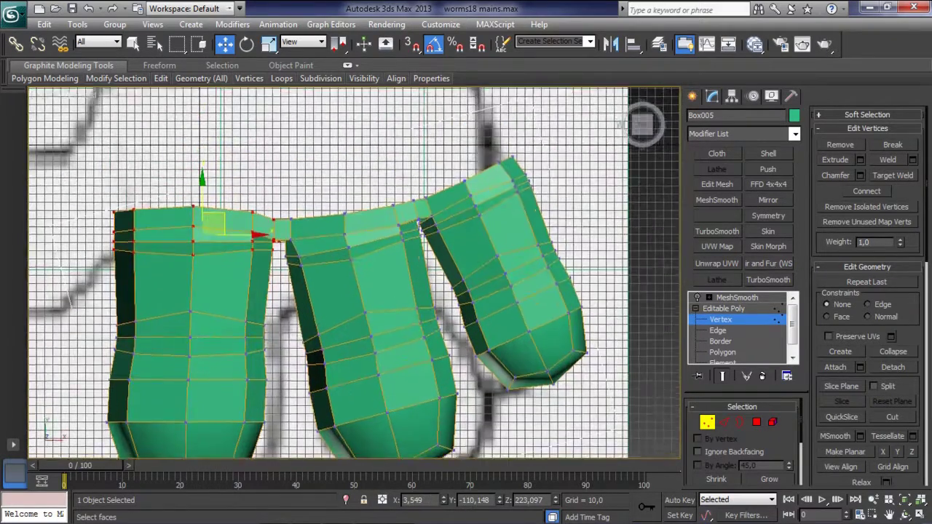
left_click(279, 213)
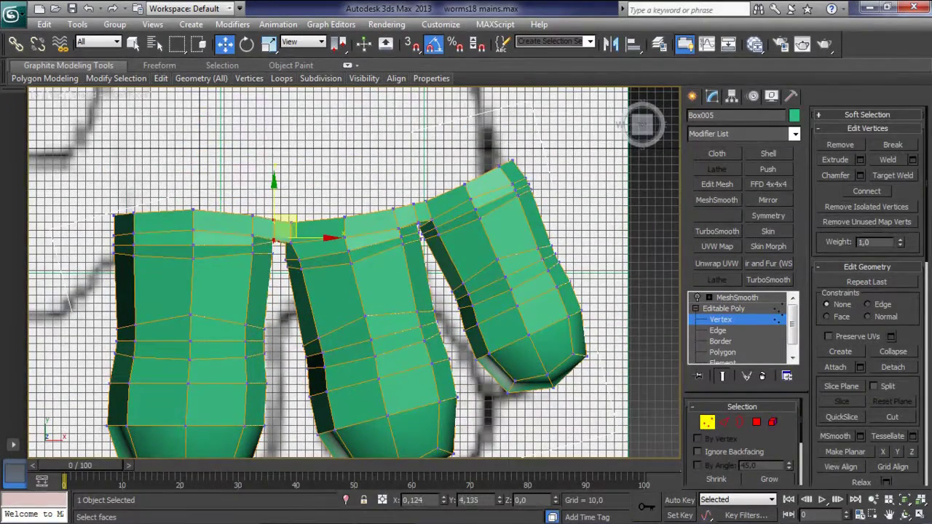
Step: Move the selected vertices slightly up, then orbit to check the fingers at an angle
scroll(354, 279, "up", 2)
scroll(353, 278, "up", 3)
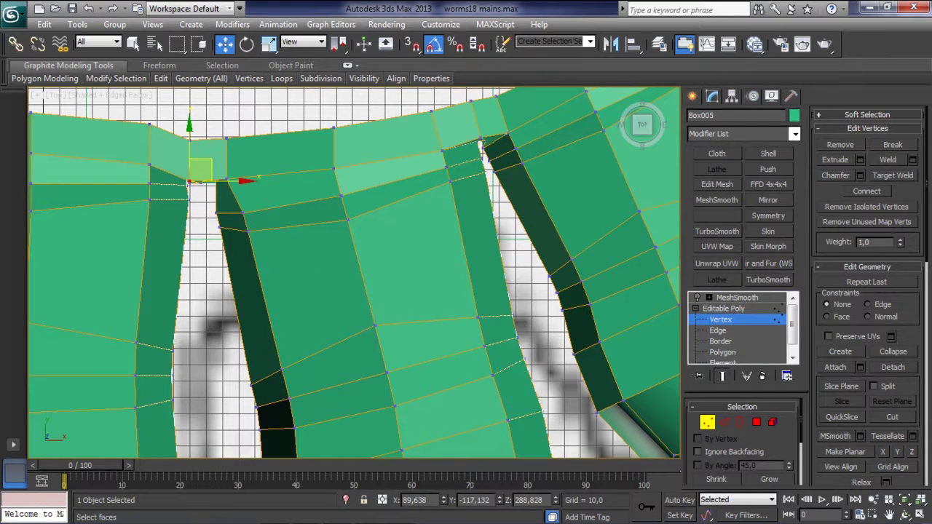
left_click_drag(203, 152, 202, 128)
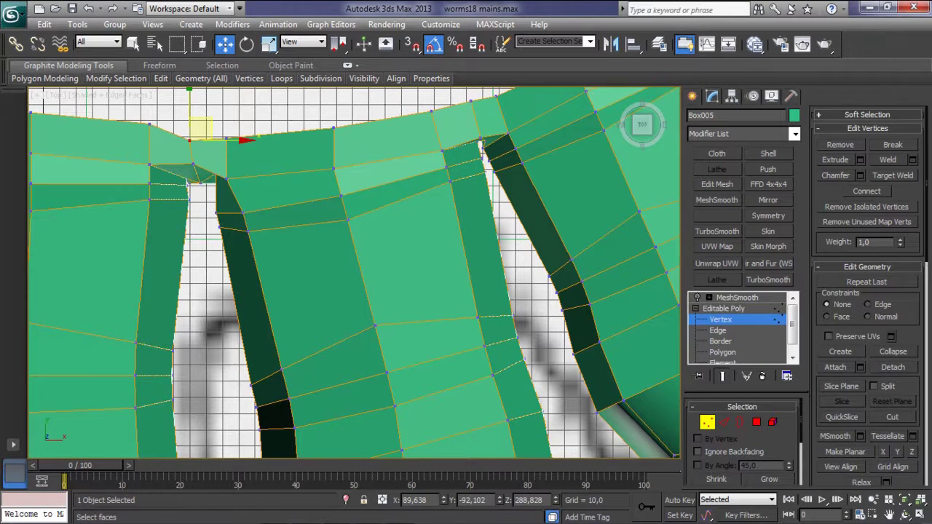
scroll(204, 139, "up", 2)
scroll(204, 139, "up", 1)
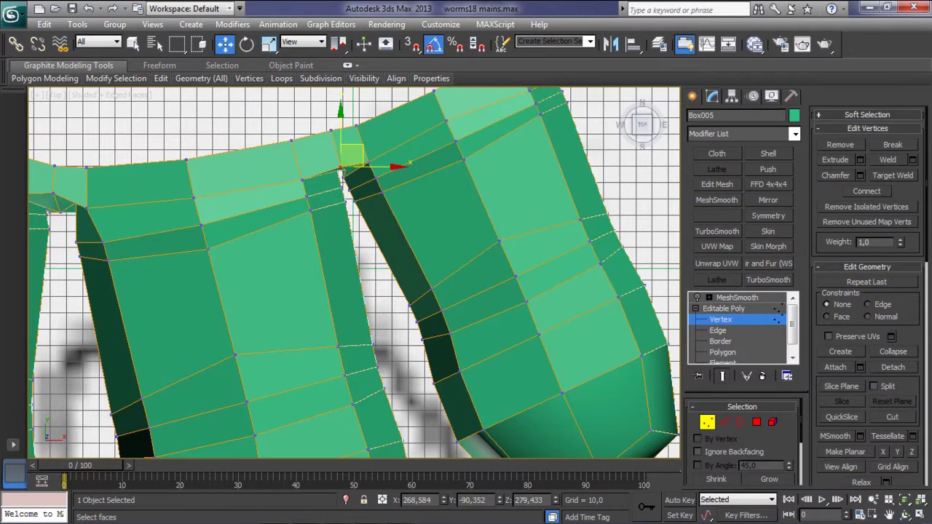
middle_click_drag(350, 277, 379, 262, "alt")
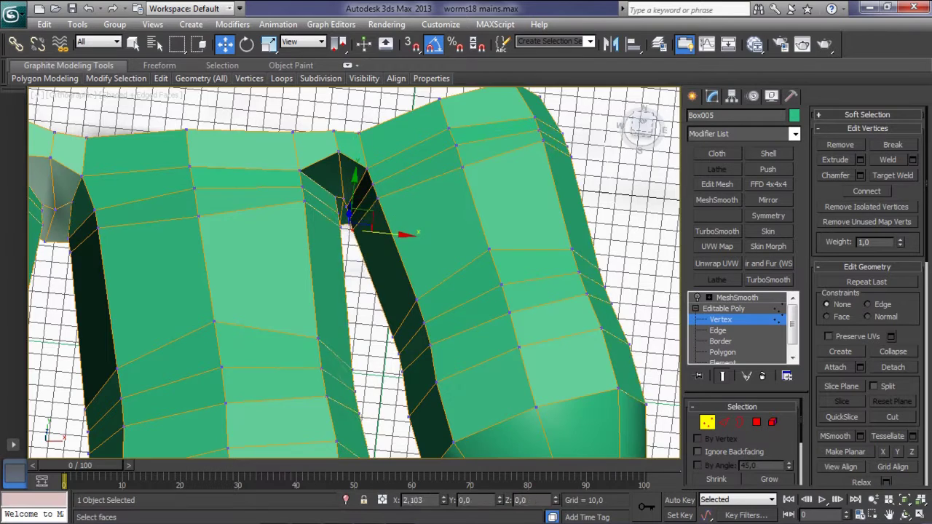
middle_click_drag(348, 226, 354, 211, "alt")
Step: Preview the MeshSmoothed fingers in a close Perspective view
mouse_move(354, 277)
middle_mouse_down("alt")
mouse_move(375, 244)
mouse_move(375, 273)
mouse_move(386, 277)
mouse_move(397, 251)
mouse_move(371, 273)
mouse_move(278, 175)
mouse_move(357, 233)
mouse_move(342, 211)
mouse_move(343, 182)
mouse_move(320, 175)
mouse_move(342, 178)
mouse_move(349, 233)
mouse_move(334, 211)
middle_mouse_up("alt")
key("p")
left_click(722, 376)
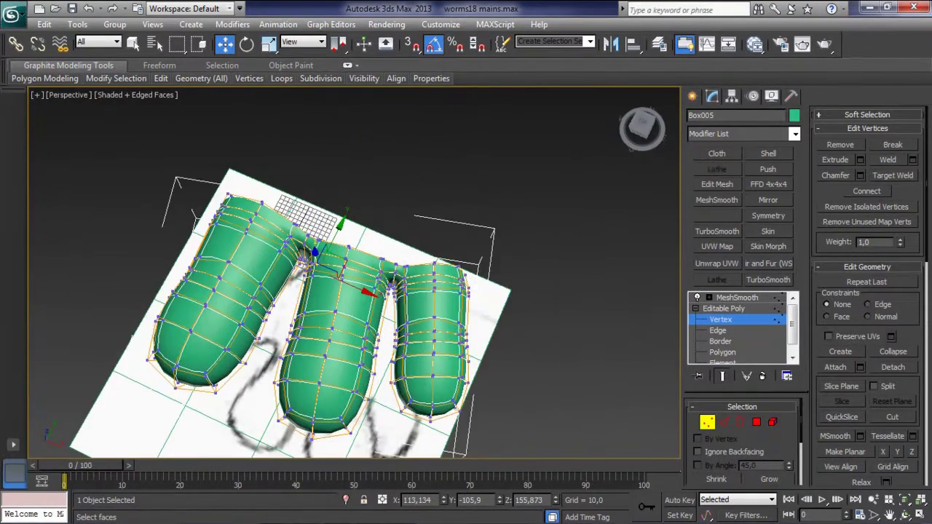
scroll(328, 255, "up", 3)
scroll(327, 255, "up", 1)
Step: Turn the smoothing preview off and switch to Border sub-object level
key("3")
left_click(722, 376)
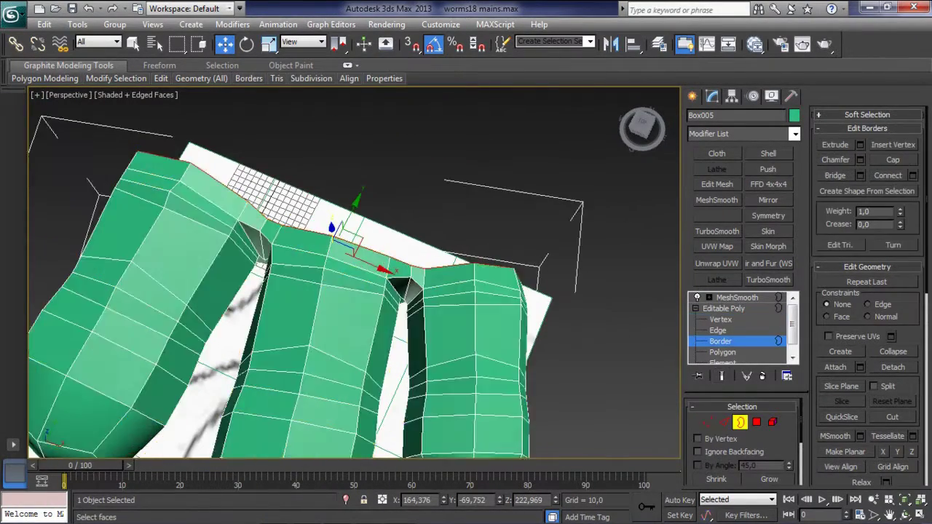
left_click(641, 126)
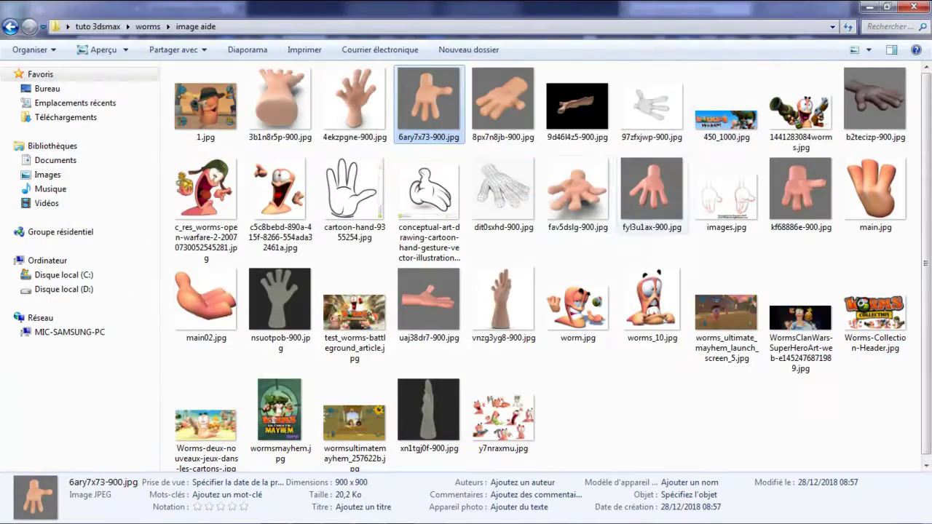
double_click(280, 197)
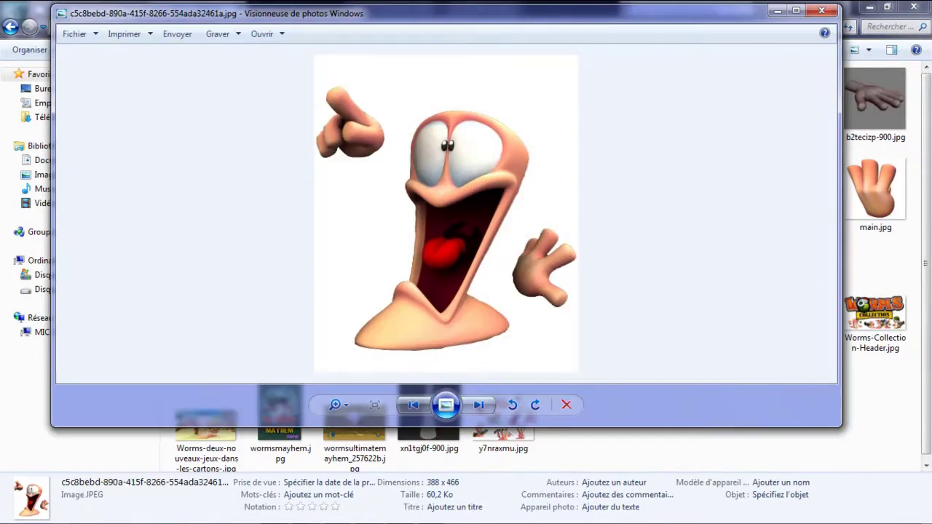
key("Escape")
double_click(503, 298)
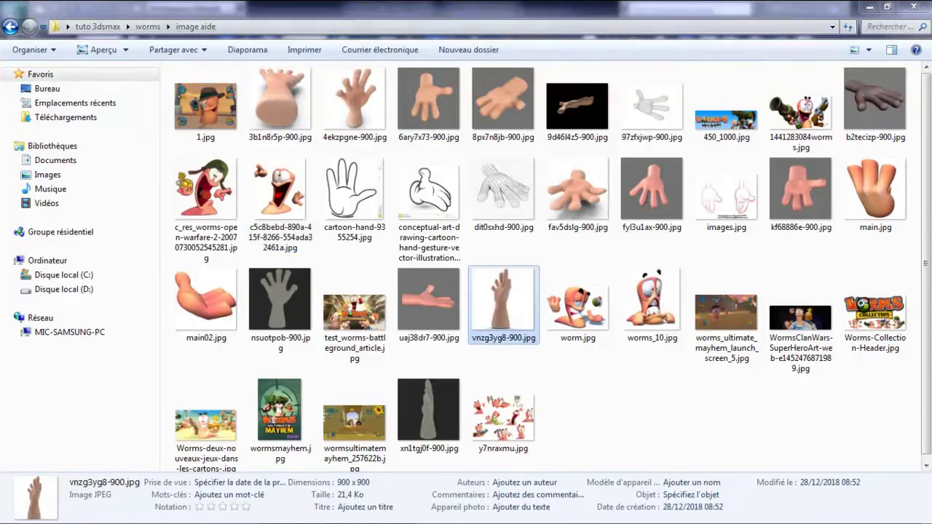
key("Escape")
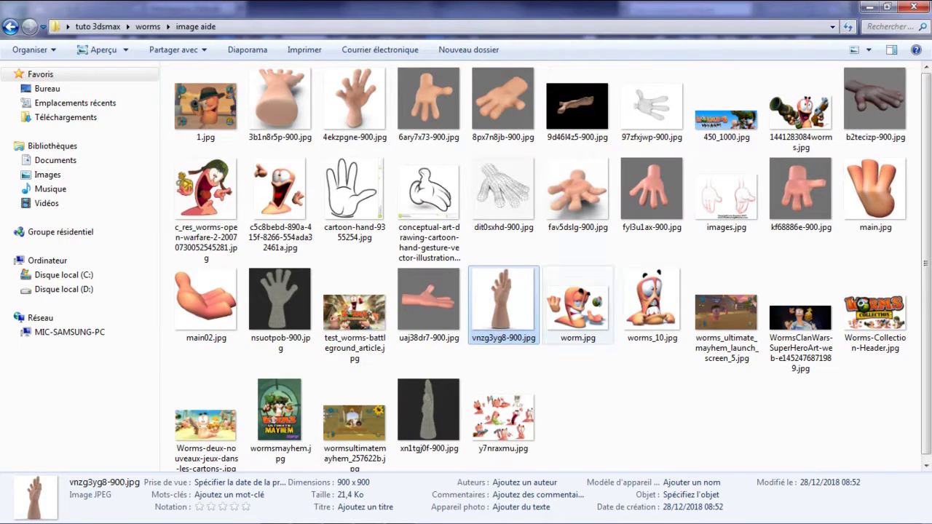
double_click(503, 195)
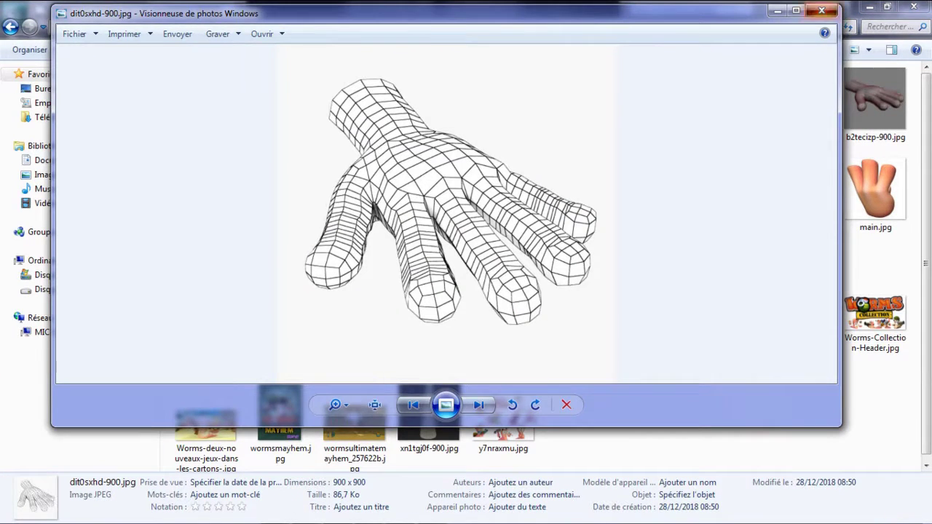
key("Escape")
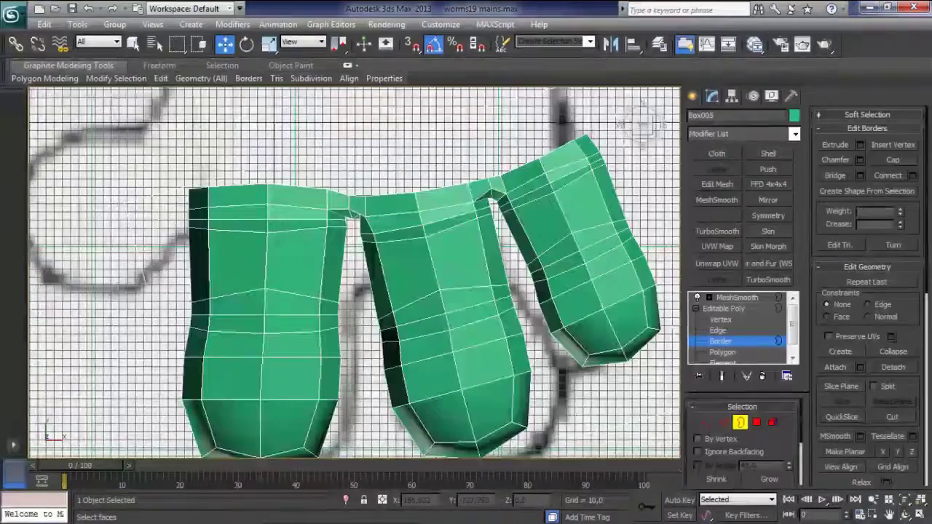
scroll(353, 273, "down", 3)
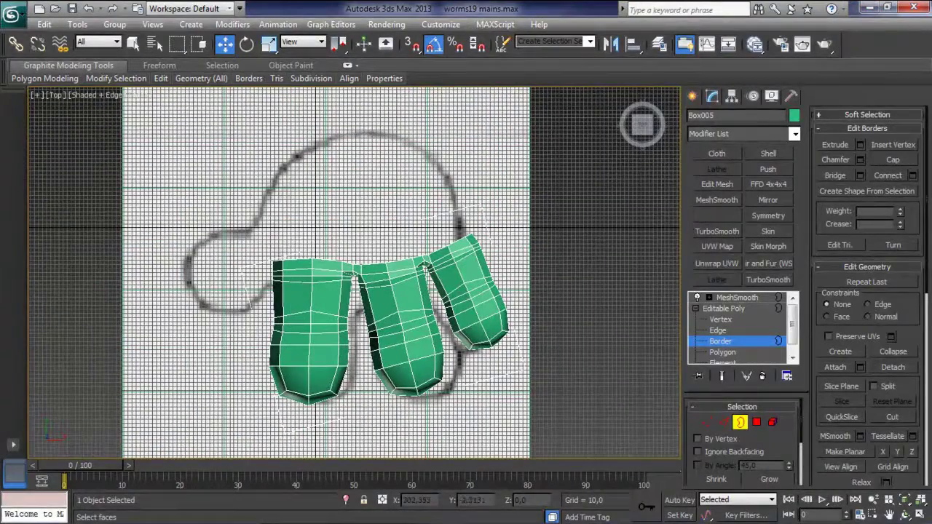
Step: Select the open wrist border and move it up along Y toward the sketched wrist
left_click(393, 260)
left_click_drag(386, 240, 382, 216)
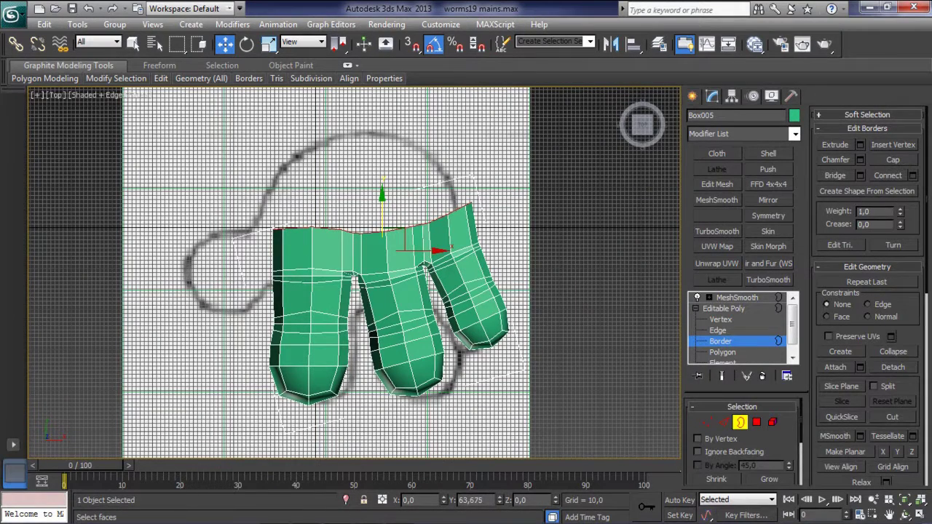
left_click_drag(382, 191, 381, 196)
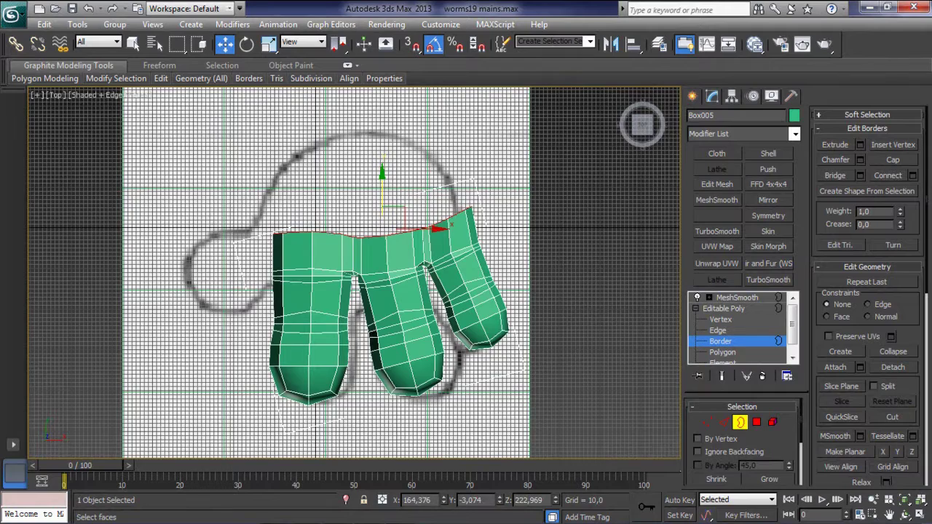
Step: In Perspective, select a strip of polygons along the wrist side at Polygon level
key("p")
middle_click_drag(361, 224, 343, 218, "alt")
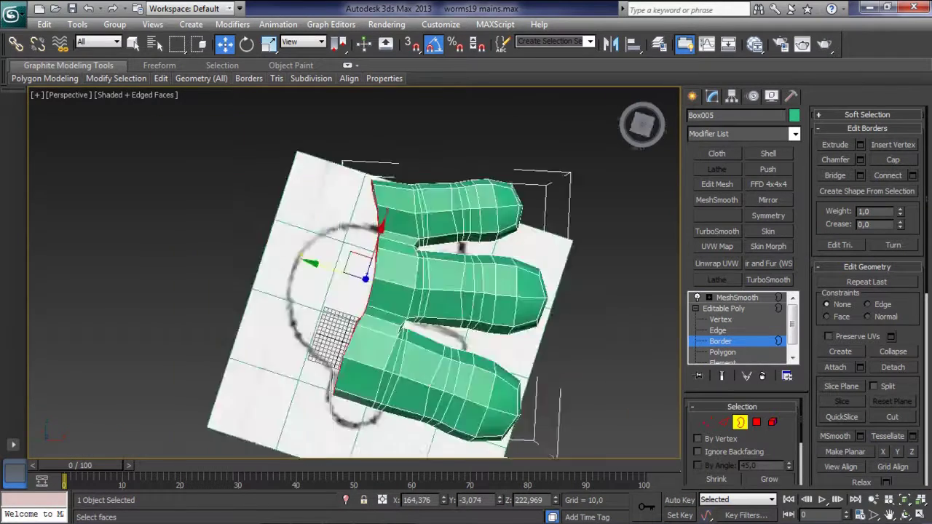
key("4")
left_click(380, 182)
left_click(391, 248, "ctrl")
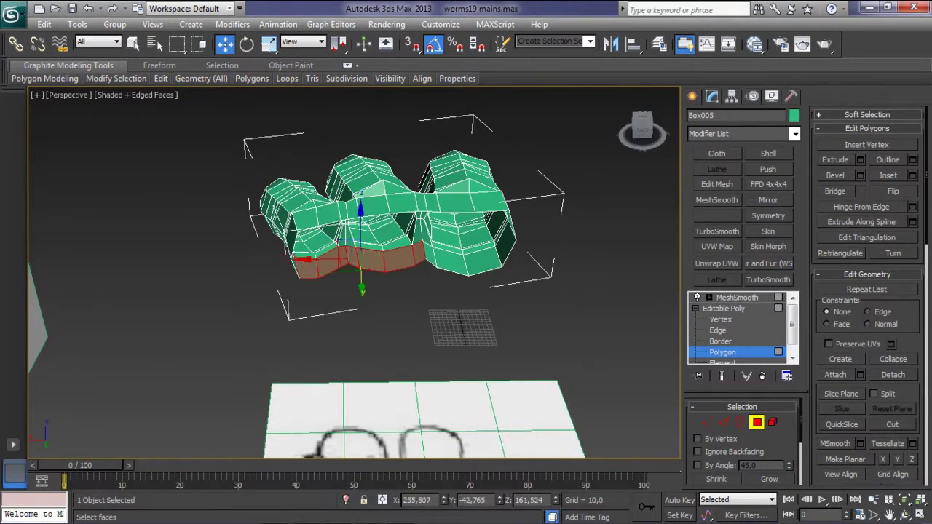
Step: Extend the polygon band across the whole hand, then return to Vertex level and orbit into the finger gaps
left_click(473, 265, "ctrl")
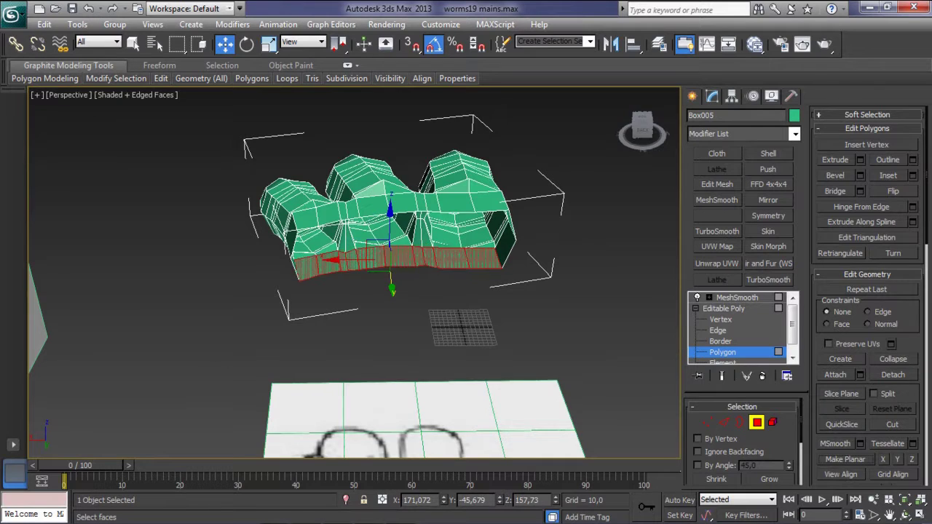
key("1")
mouse_move(349, 277)
middle_mouse_down("alt")
mouse_move(444, 233)
mouse_move(466, 284)
mouse_move(495, 236)
mouse_move(520, 284)
mouse_move(530, 265)
mouse_move(466, 277)
mouse_move(448, 212)
mouse_move(437, 240)
mouse_move(466, 276)
mouse_move(423, 240)
mouse_move(458, 321)
middle_mouse_up("alt")
Step: Adjust the top-edge vertices, moving the top-right corner left and down to match the sketch
scroll(444, 291, "up", 3)
left_click_drag(351, 239, 369, 235)
left_click(423, 236)
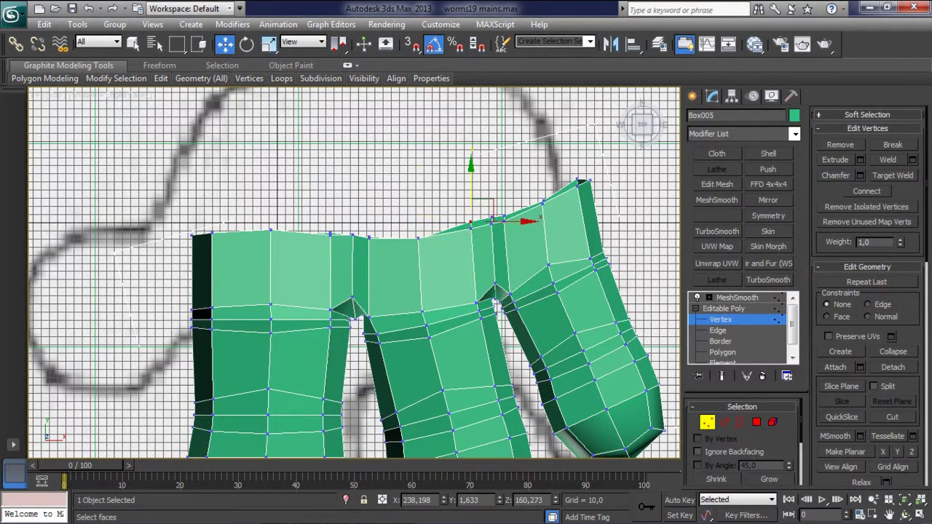
left_click_drag(541, 225, 530, 229)
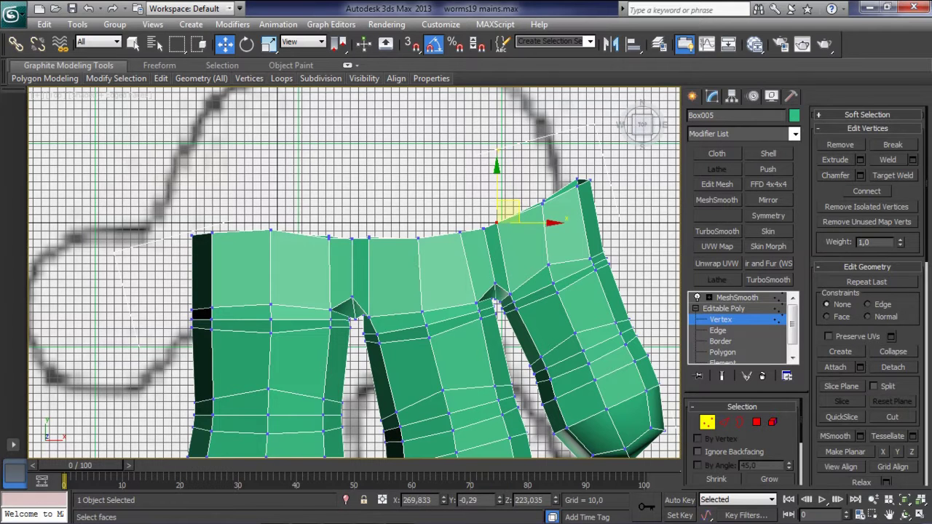
left_click_drag(543, 202, 530, 210)
left_click(580, 181)
left_click_drag(591, 171, 571, 186)
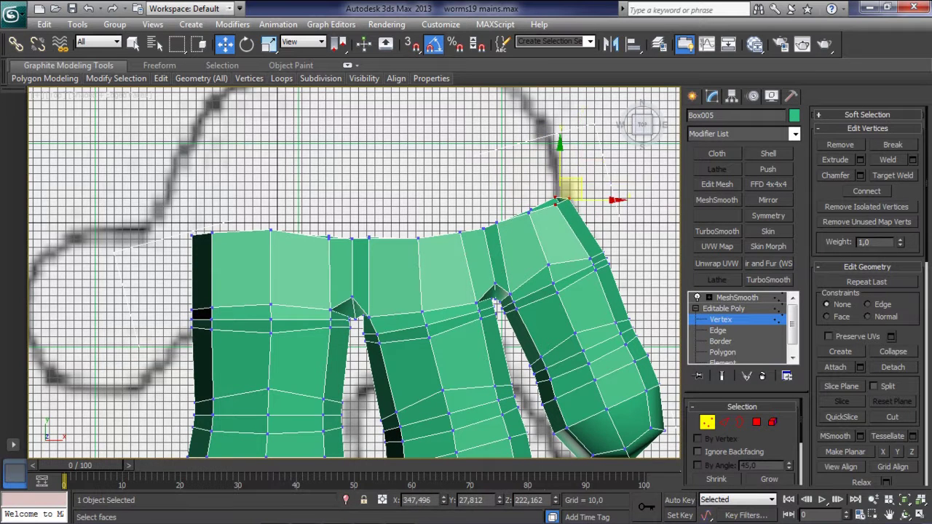
key("ctrl+d")
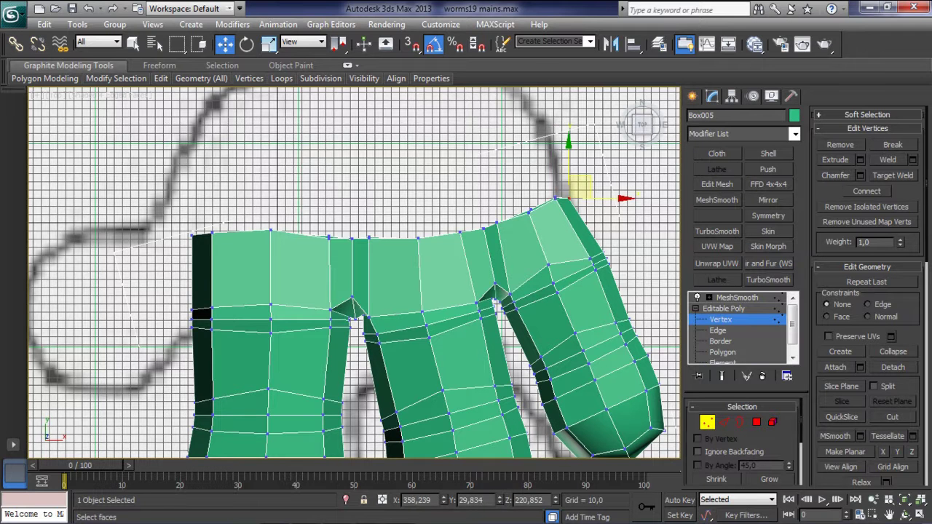
Step: Select vertices along the inner and outer edges of all three fingers
left_click_drag(598, 259, 581, 273)
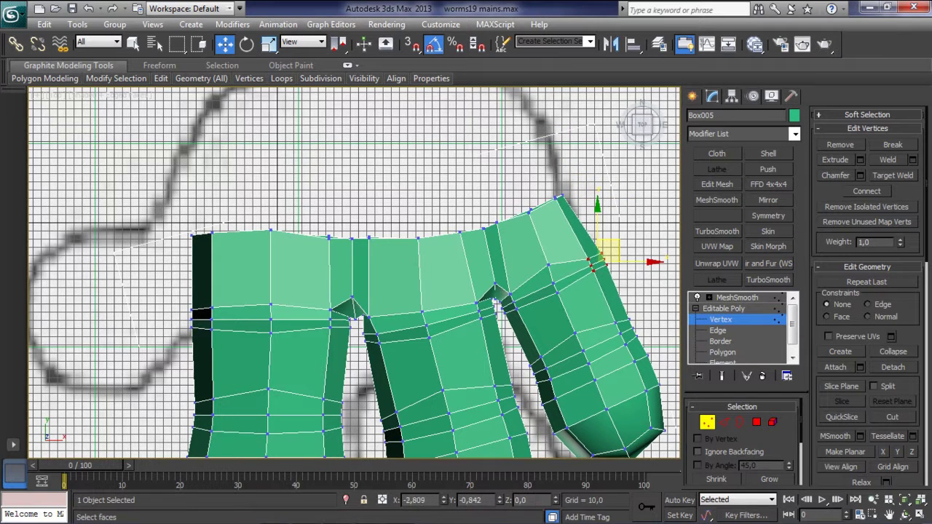
mouse_move(590, 270)
middle_mouse_down()
mouse_move(557, 229)
mouse_move(552, 153)
middle_mouse_up()
left_click_drag(485, 237, 509, 266)
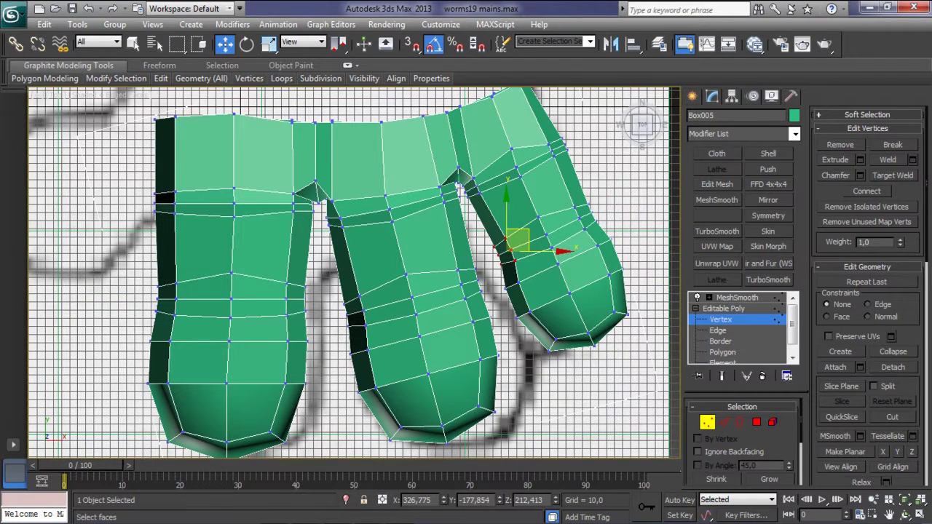
left_click_drag(354, 284, 386, 321)
left_click_drag(446, 263, 470, 304)
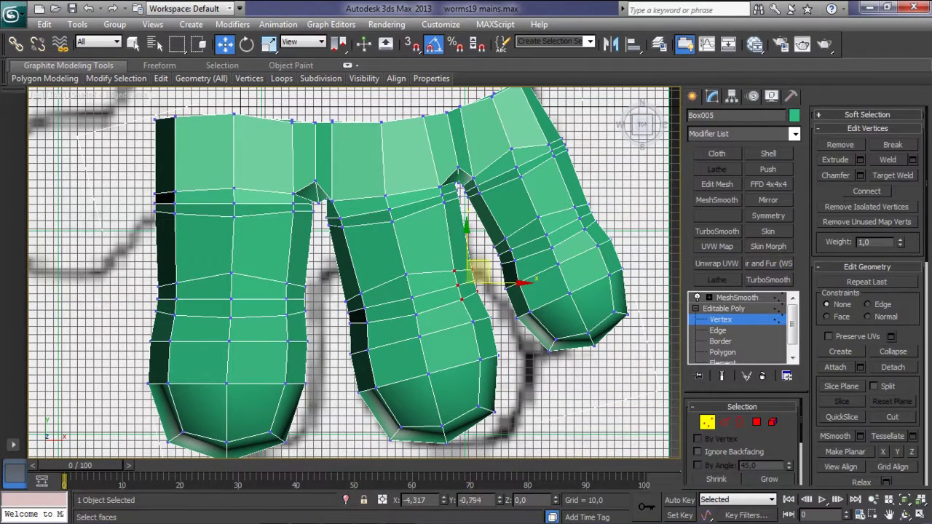
middle_click_drag(437, 291, 474, 291)
left_click_drag(309, 271, 336, 324)
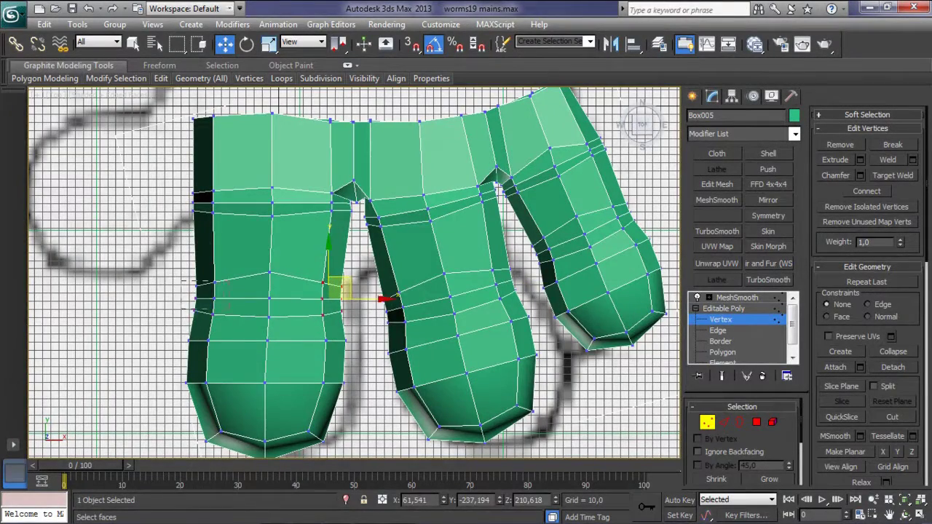
left_click_drag(186, 273, 222, 306)
Step: Lower the left finger's top-edge vertices and the remaining top vertices, then check in Perspective
middle_click_drag(218, 306, 226, 378)
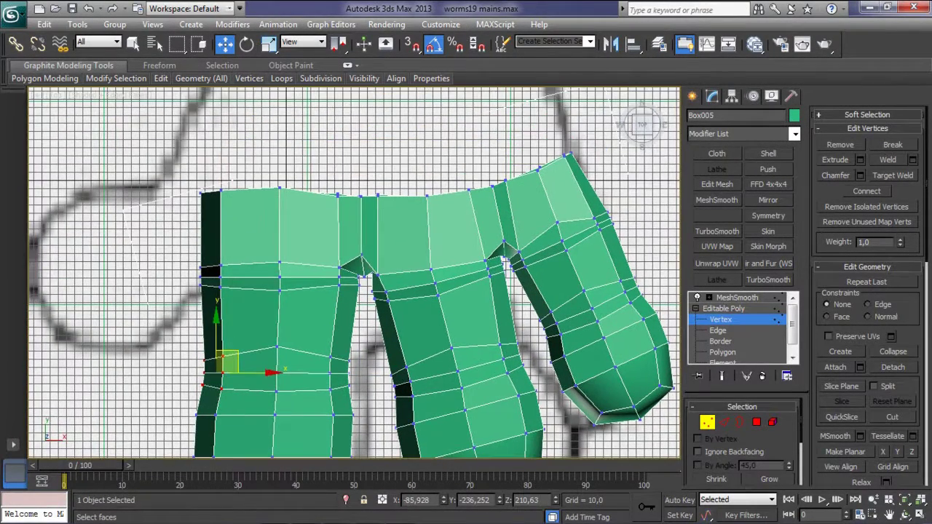
left_click_drag(320, 222, 386, 222)
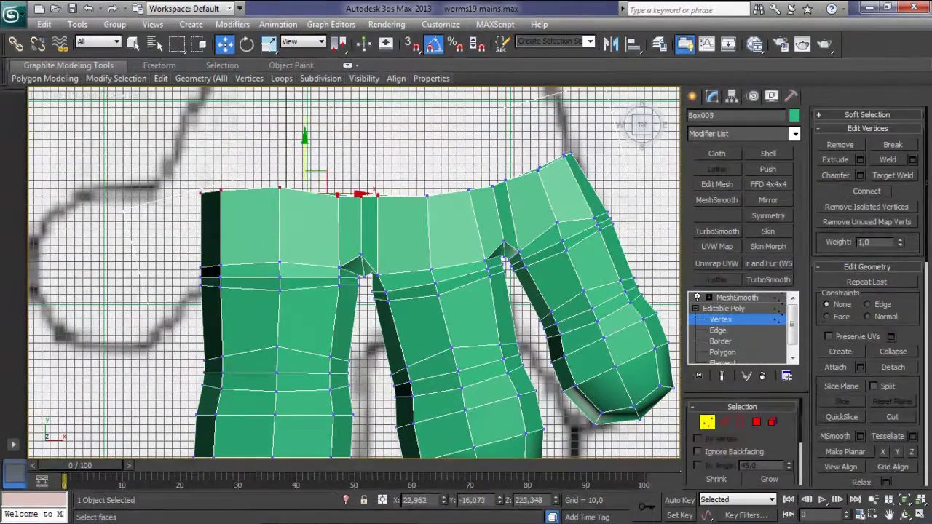
left_click_drag(304, 164, 305, 178)
left_click(278, 209)
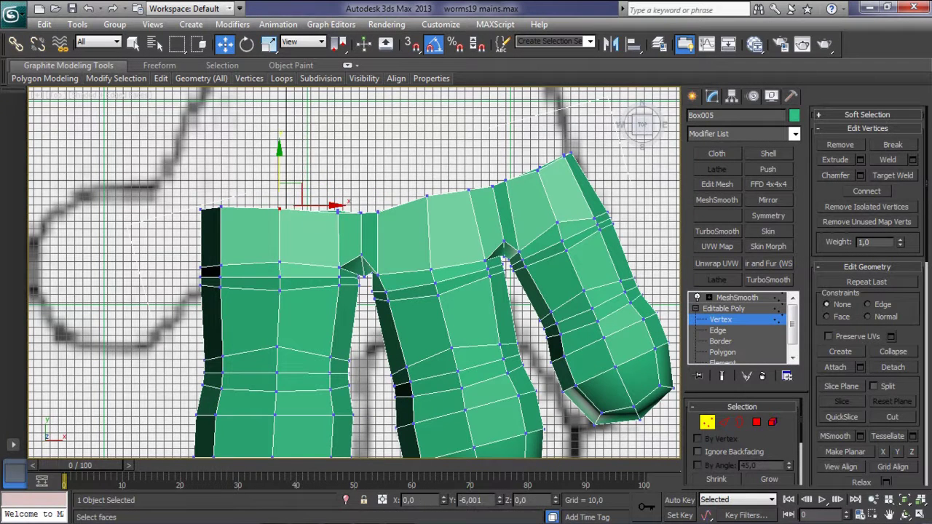
left_click_drag(436, 186, 479, 184)
left_click(468, 190)
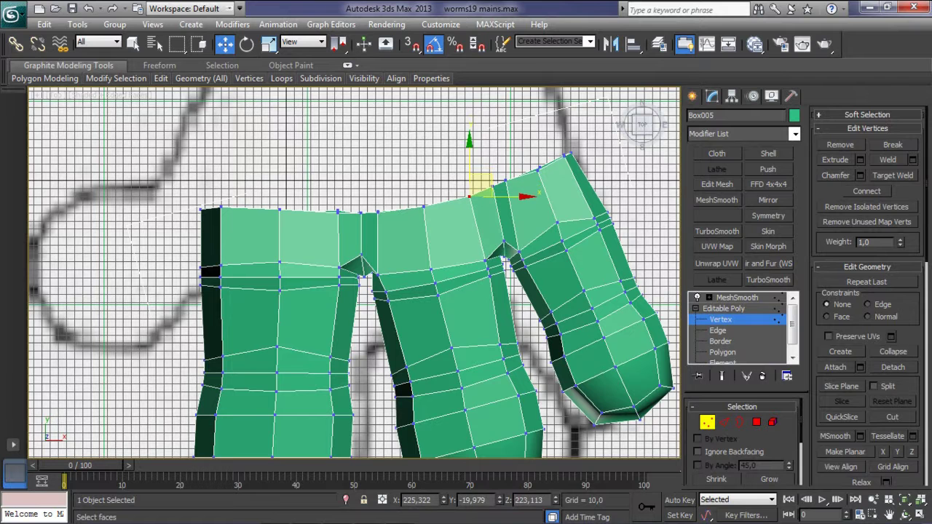
left_click_drag(562, 182, 562, 185)
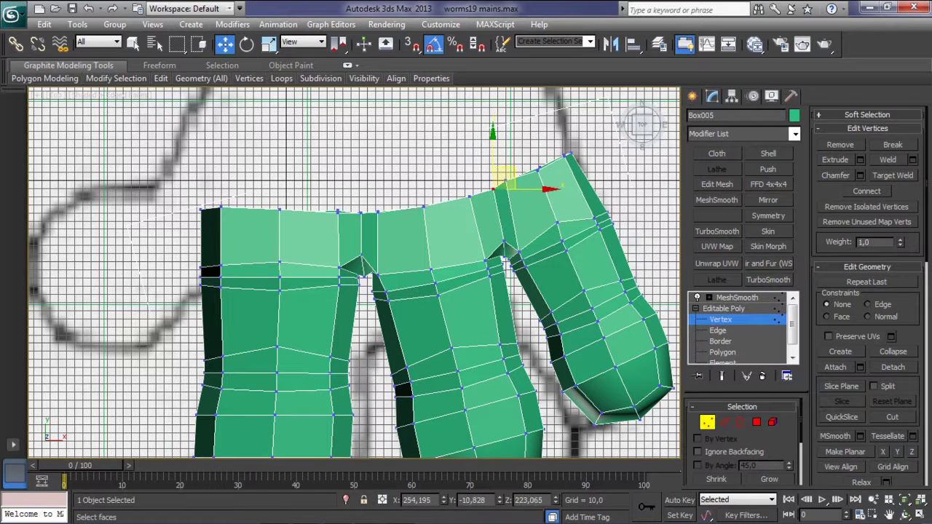
left_click(571, 155)
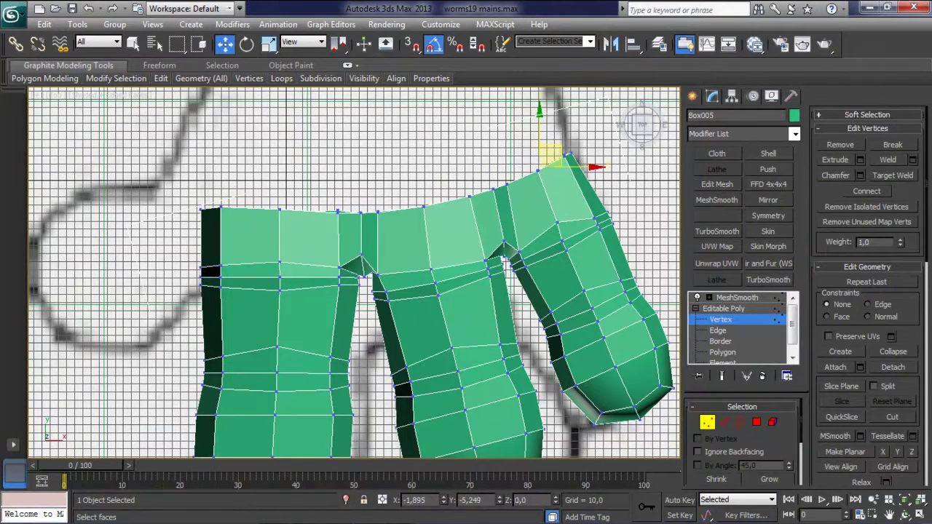
key("p")
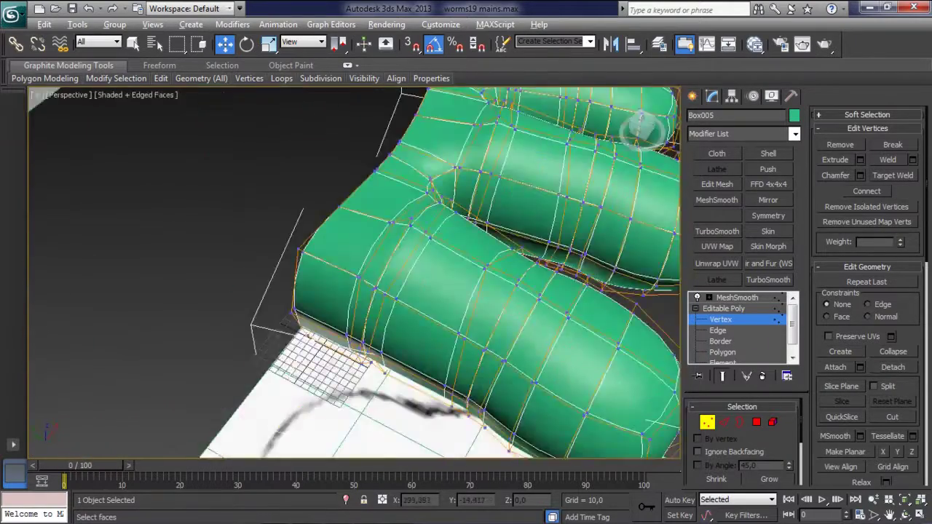
mouse_move(349, 277)
middle_mouse_down("alt")
mouse_move(407, 262)
mouse_move(466, 276)
mouse_move(524, 259)
mouse_move(524, 285)
mouse_move(539, 306)
middle_mouse_up("alt")
left_click(429, 267)
left_click(473, 269)
left_click(524, 285)
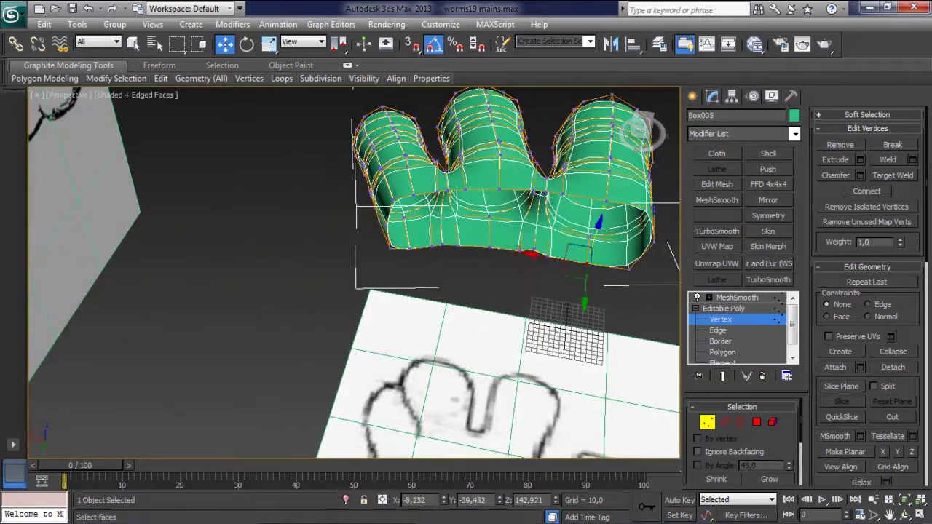
middle_click_drag(641, 131, 510, 219, "alt")
scroll(400, 218, "up", 2)
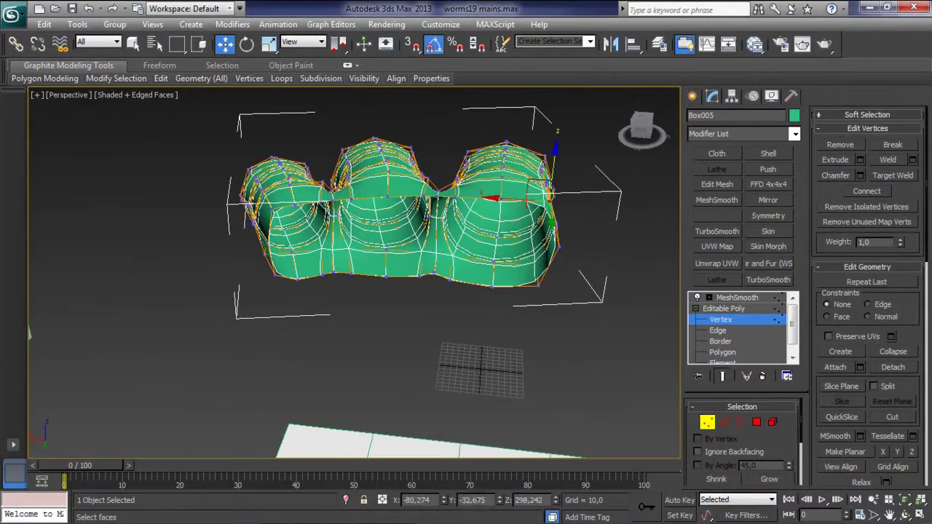
mouse_move(437, 291)
middle_mouse_down("alt")
mouse_move(350, 247)
mouse_move(364, 218)
mouse_move(378, 240)
middle_mouse_up("alt")
Step: In the front view, Shift-drag the hand's top border upward to extrude a new row of faces
key("f")
scroll(354, 273, "up", 2)
key("3")
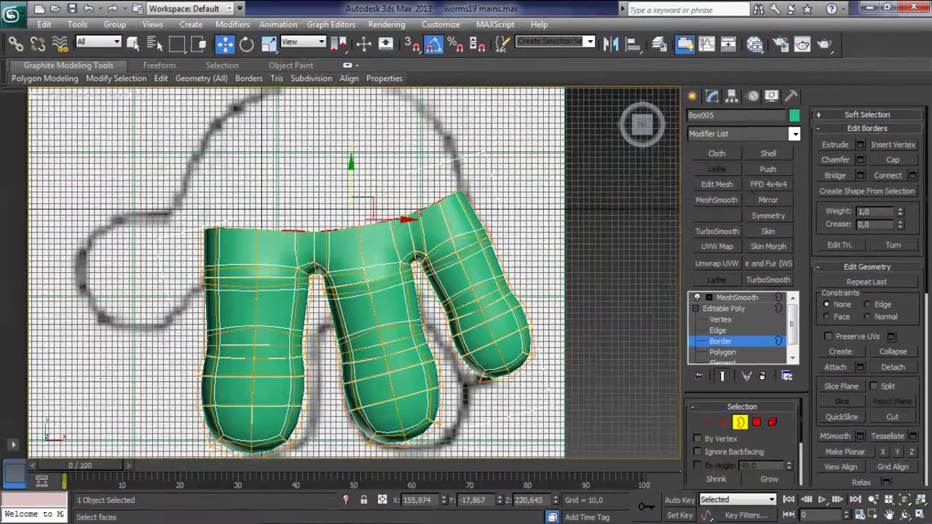
left_click_drag(350, 219, 351, 186, "shift")
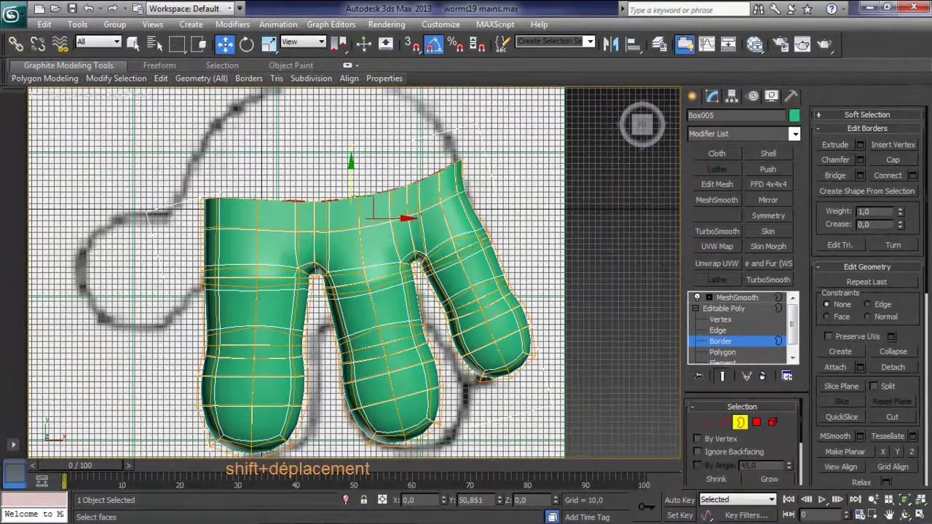
Step: Move a new top-edge vertex up and right, and nudge the top-left corner vertex toward the sketch
key("1")
scroll(364, 102, "up", 2)
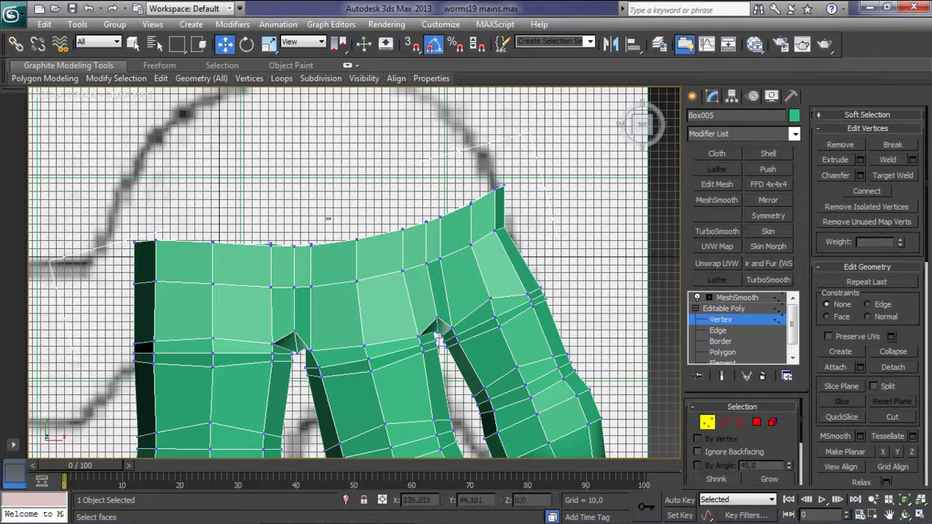
left_click(426, 217)
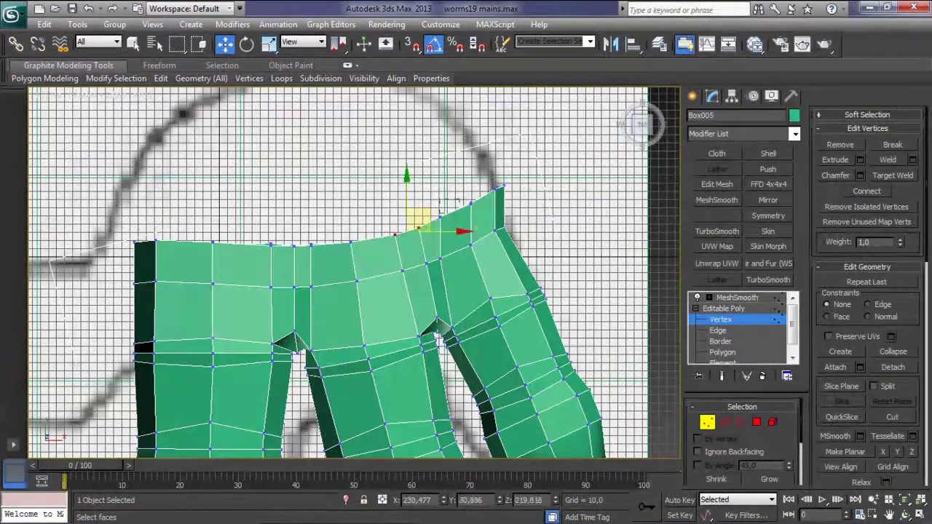
left_click_drag(453, 204, 482, 190)
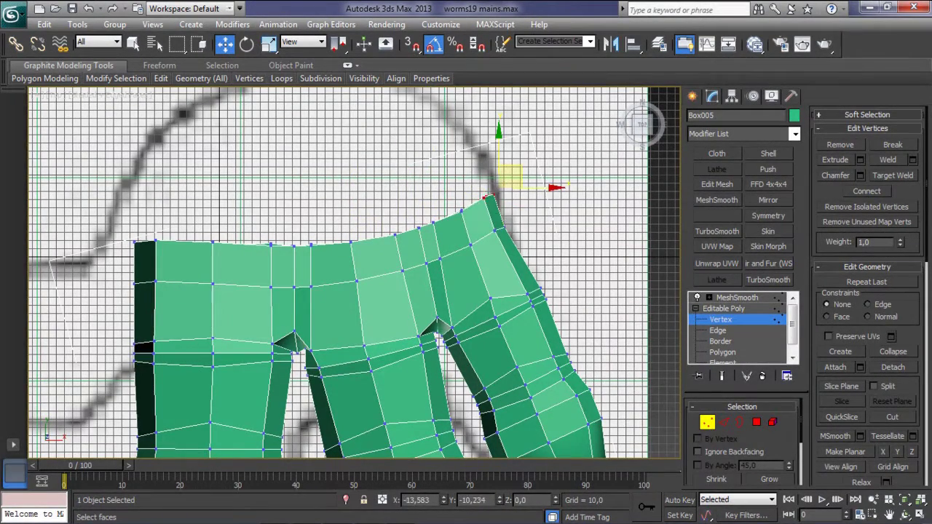
middle_click_drag(482, 191, 564, 186)
left_click(219, 277)
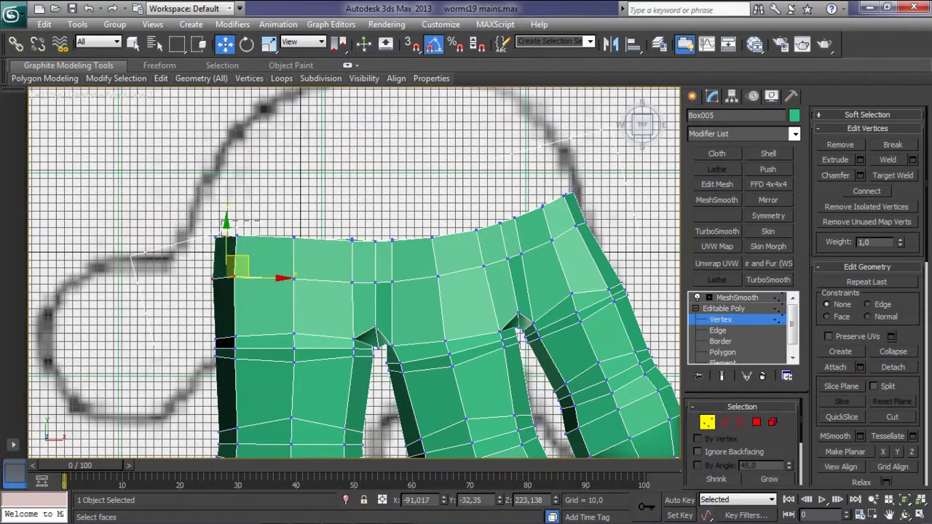
left_click_drag(241, 267, 233, 268)
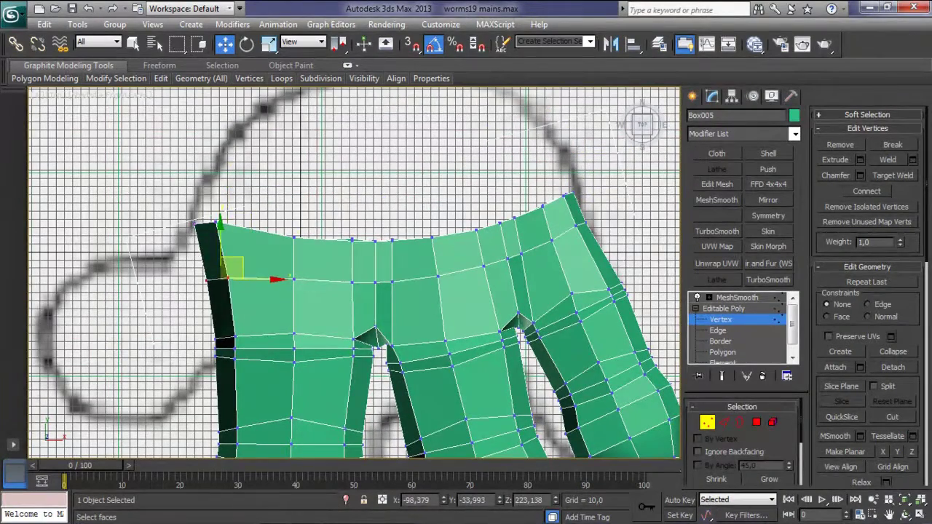
scroll(326, 168, "down", 3)
Step: Preview the smoothed result, then raise the top-right corner vertex of the mesh
left_click(721, 375)
scroll(633, 127, "up", 1)
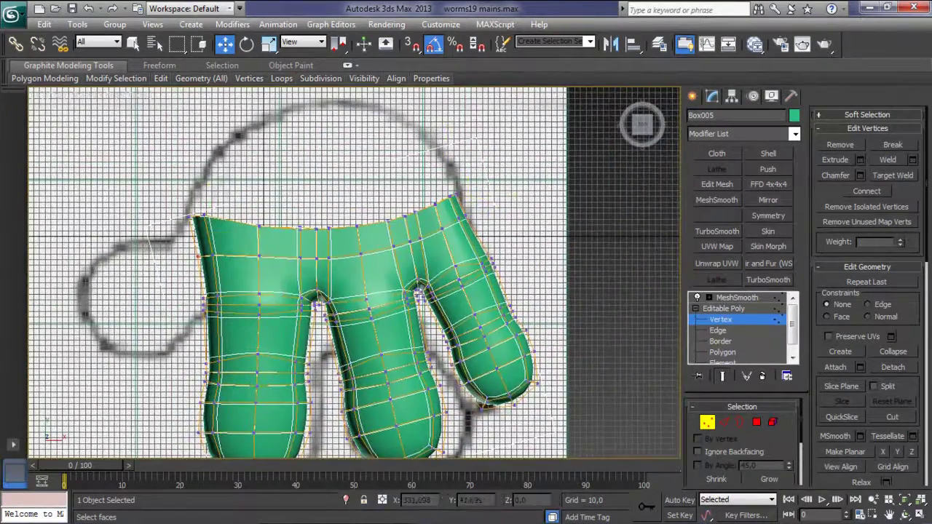
key("3")
left_click(722, 375)
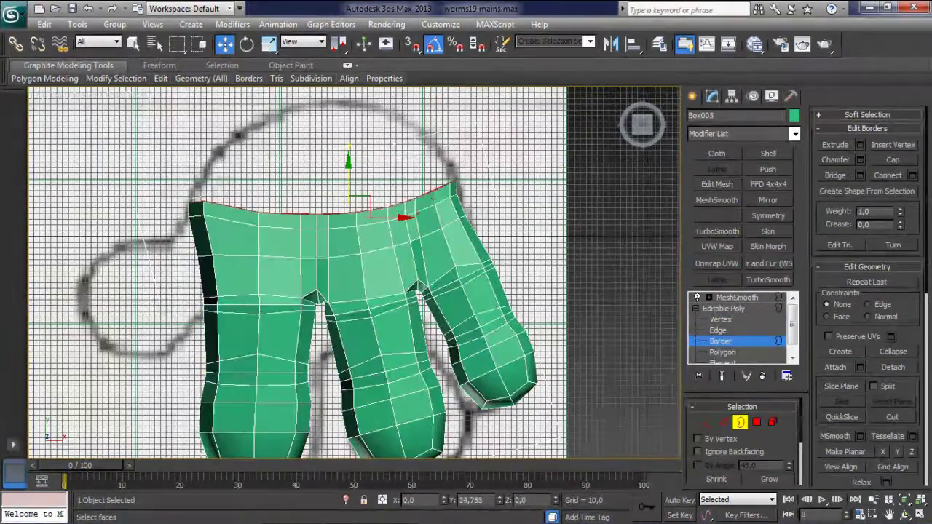
key("1")
scroll(431, 216, "up", 5)
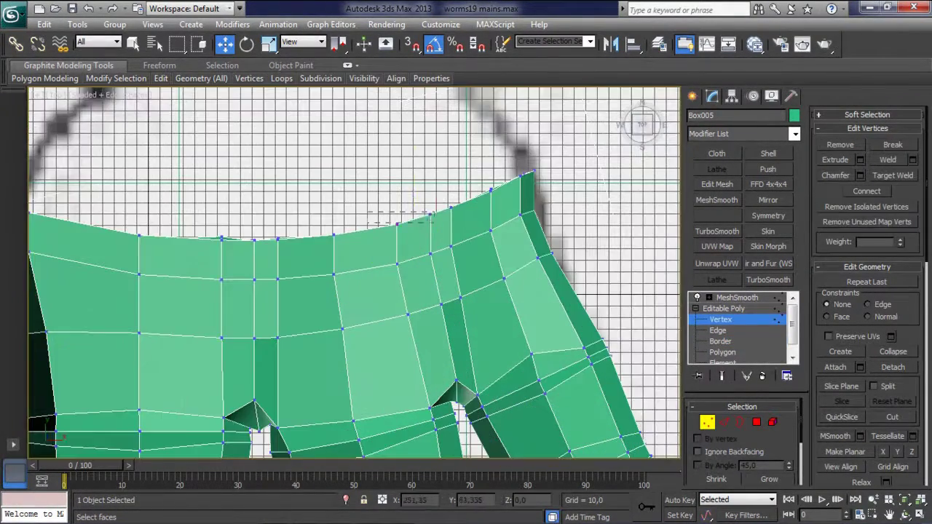
left_click_drag(422, 217, 513, 182)
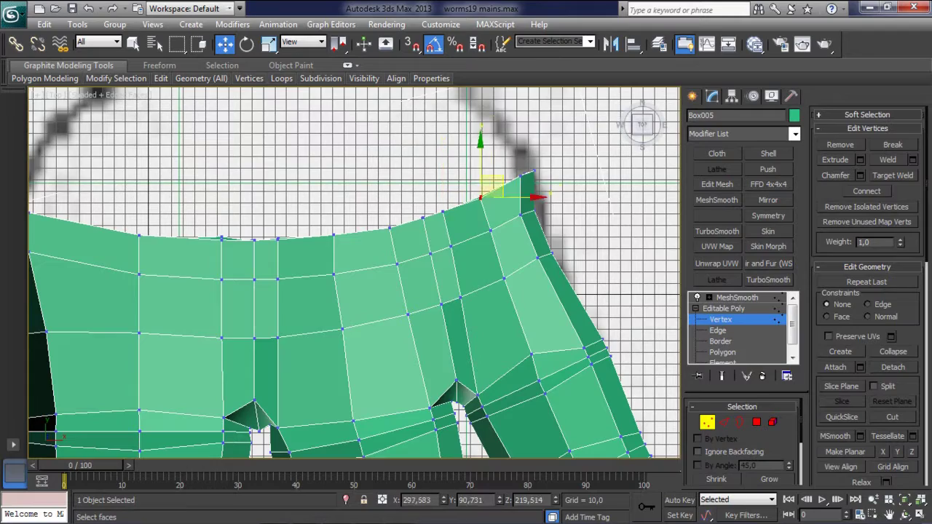
scroll(352, 298, "down", 2)
scroll(352, 298, "down", 1)
scroll(352, 298, "down", 1)
scroll(352, 299, "down", 2)
Step: Add a MeshSmooth modifier to the hand and return to polygon editing of the base mesh
key("4")
middle_click_drag(349, 328, 349, 216)
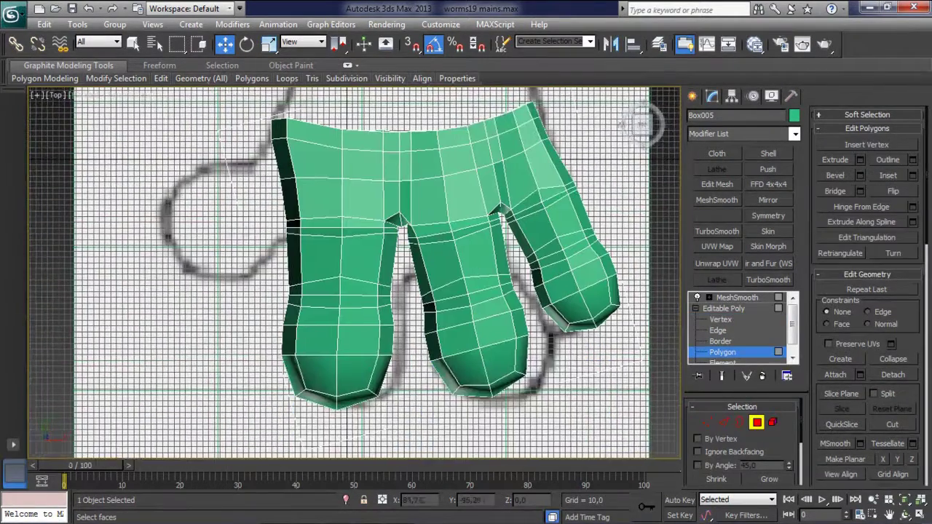
key("ctrl+b")
left_click(716, 200)
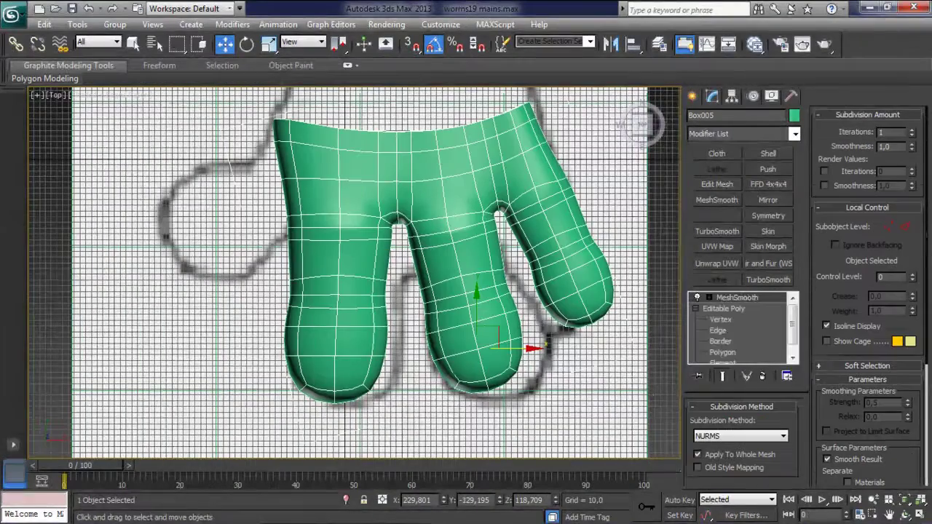
left_click(722, 376)
left_click(722, 352)
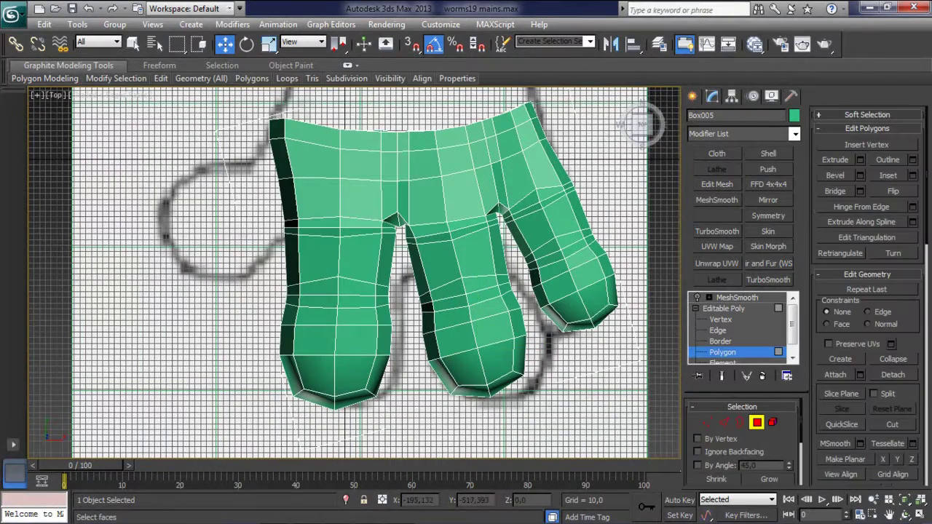
Step: Select the left finger's lower polygons and Shift-drag them left to clone a separate piece
left_click_drag(246, 424, 248, 424)
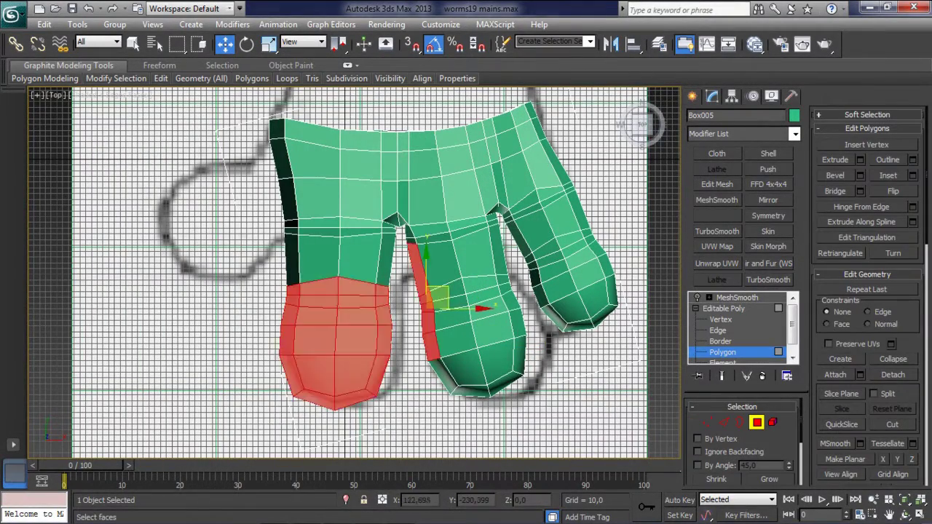
left_click_drag(394, 297, 273, 429)
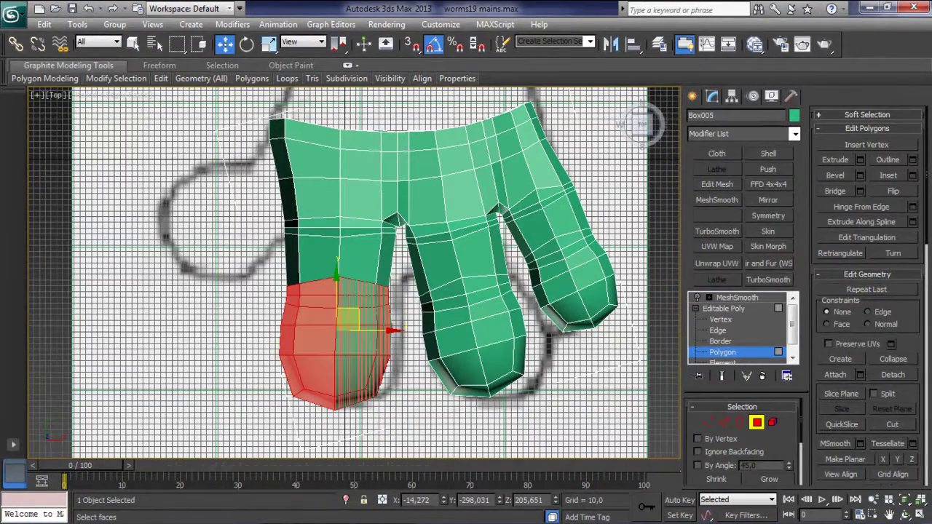
left_click_drag(397, 342, 188, 332, "shift")
key("Return")
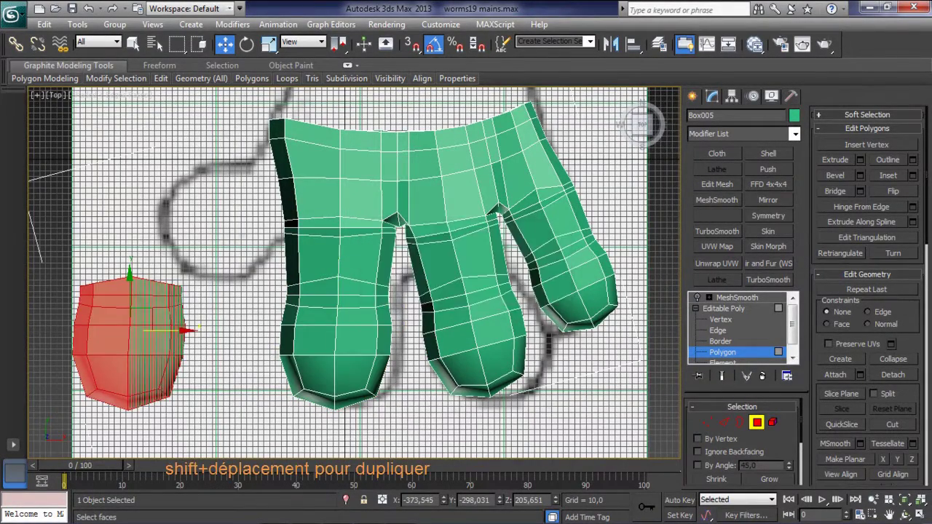
middle_click_drag(219, 328, 437, 306)
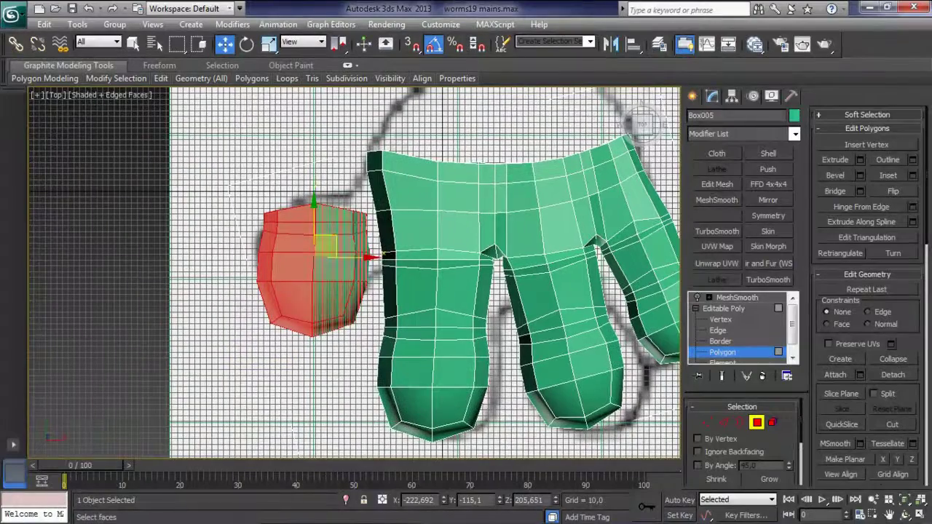
Step: Rotate the cloned piece -20° on Y and -40° on Z, then scale it down into a thumb
key("e")
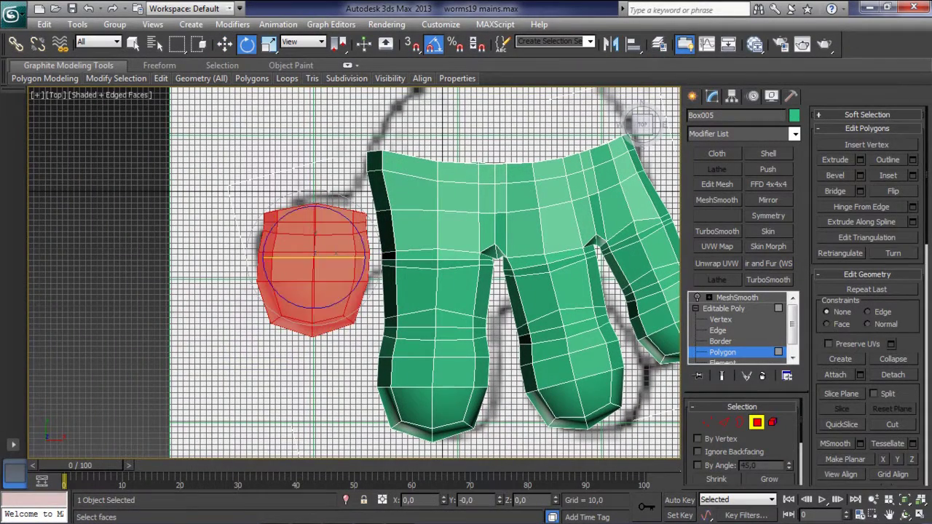
left_click_drag(443, 501, 442, 509)
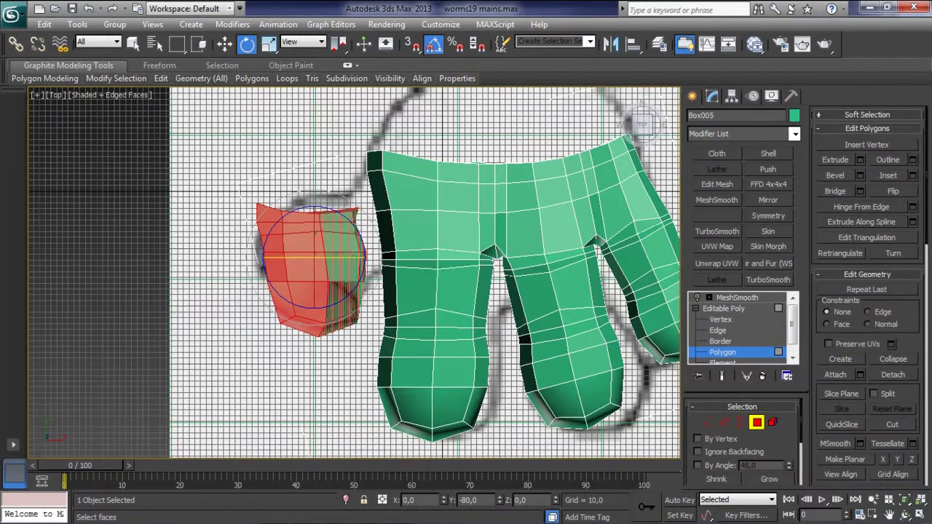
key("ctrl+d")
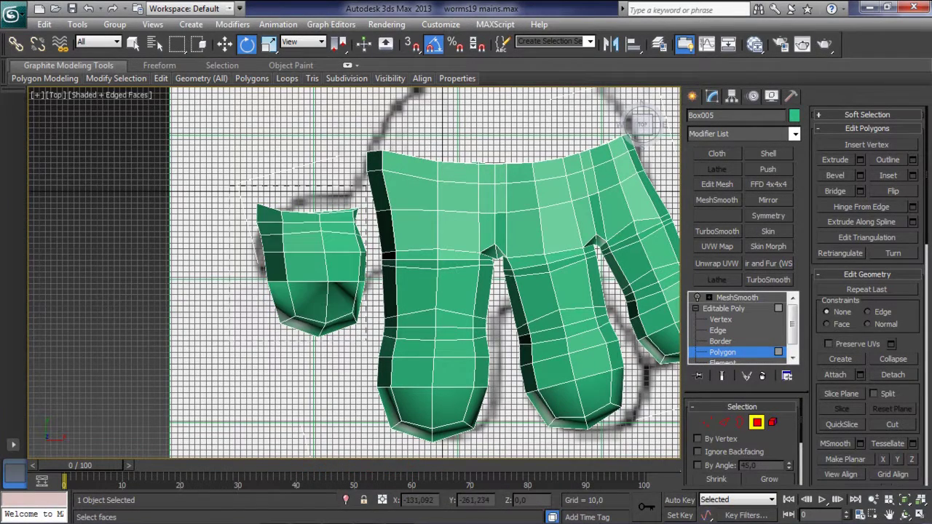
key("e")
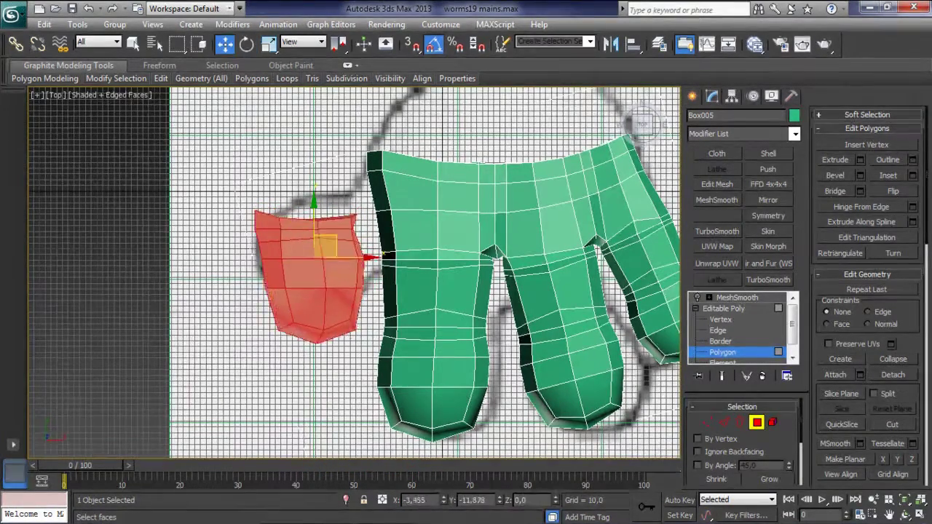
left_click_drag(364, 248, 364, 306)
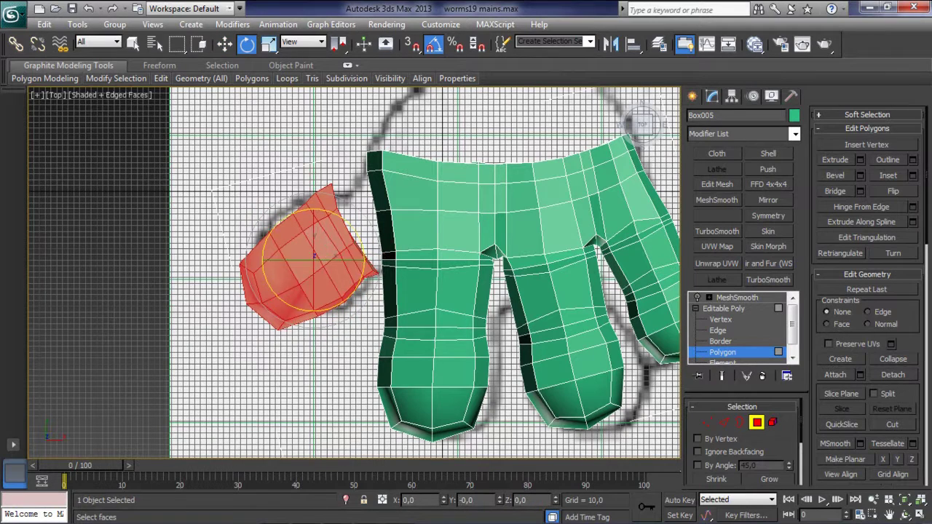
key("w")
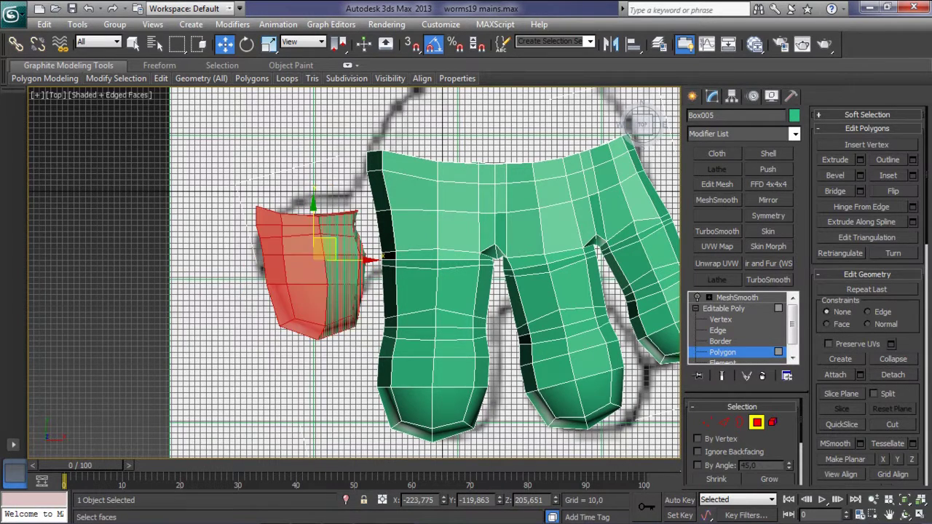
key("r")
key("e")
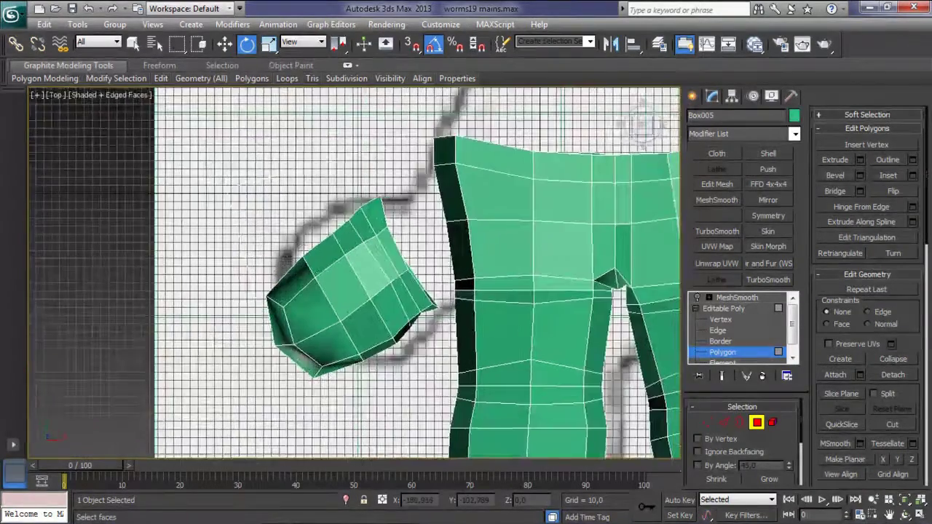
Step: In Perspective, orbit around the thumb piece and select a polygon on the palm's side
key("p")
middle_click_drag(353, 274, 353, 233, "alt")
scroll(353, 273, "up", 3)
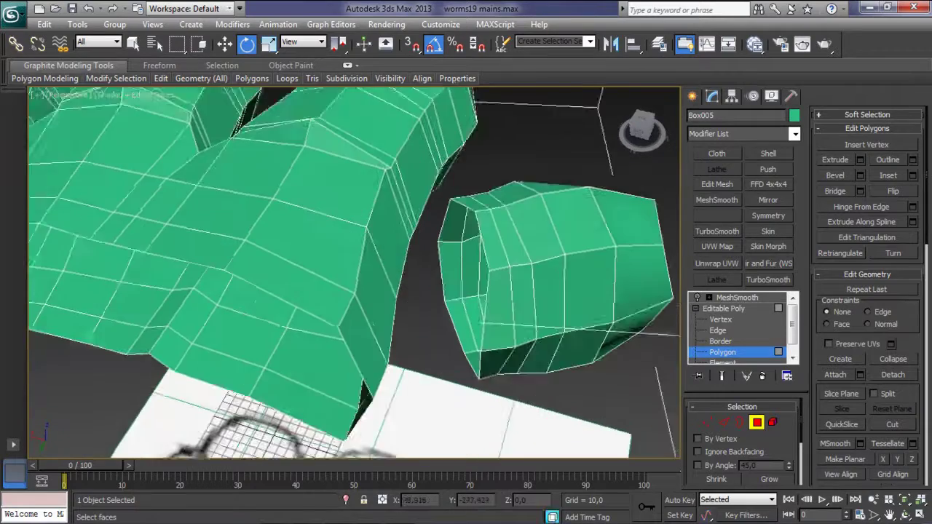
mouse_move(353, 273)
middle_mouse_down("alt")
mouse_move(262, 211)
mouse_move(286, 237)
mouse_move(313, 251)
mouse_move(247, 190)
mouse_move(292, 168)
middle_mouse_up("alt")
left_click(260, 208)
Step: Connect the thumb's border to the palm-side opening, then orbit to inspect the join
key("3")
key("w")
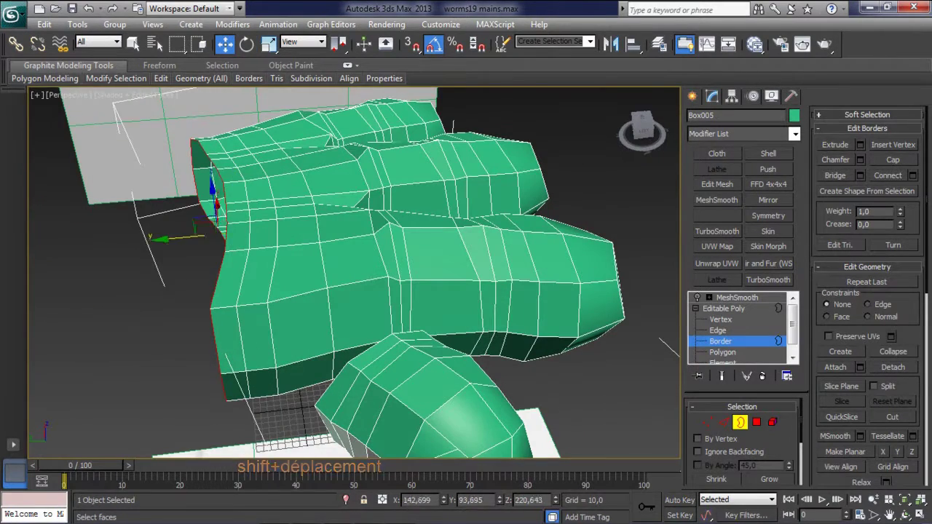
key("4")
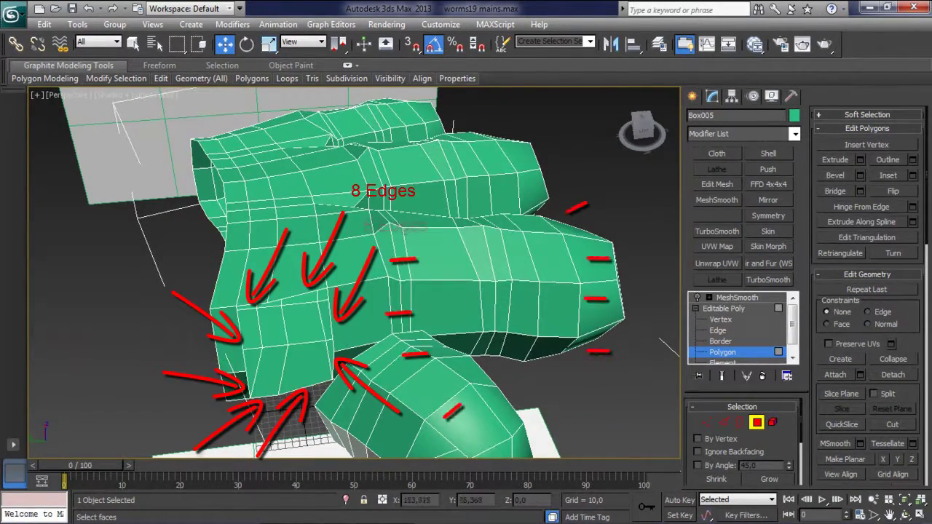
middle_click_drag(349, 277, 306, 254, "alt")
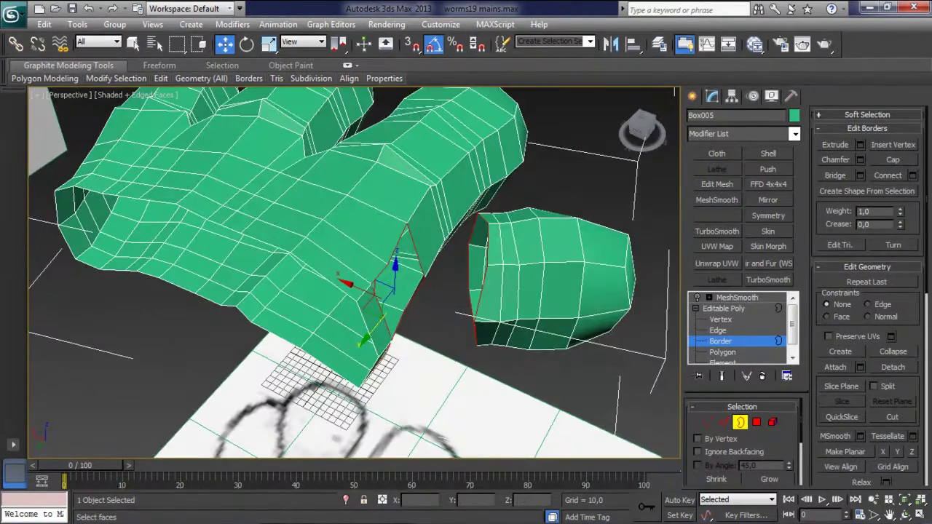
middle_click_drag(350, 277, 306, 254, "alt")
Step: In the top view, make the mesh see-through with Alt+X and select the palm's left-corner vertices
key("t")
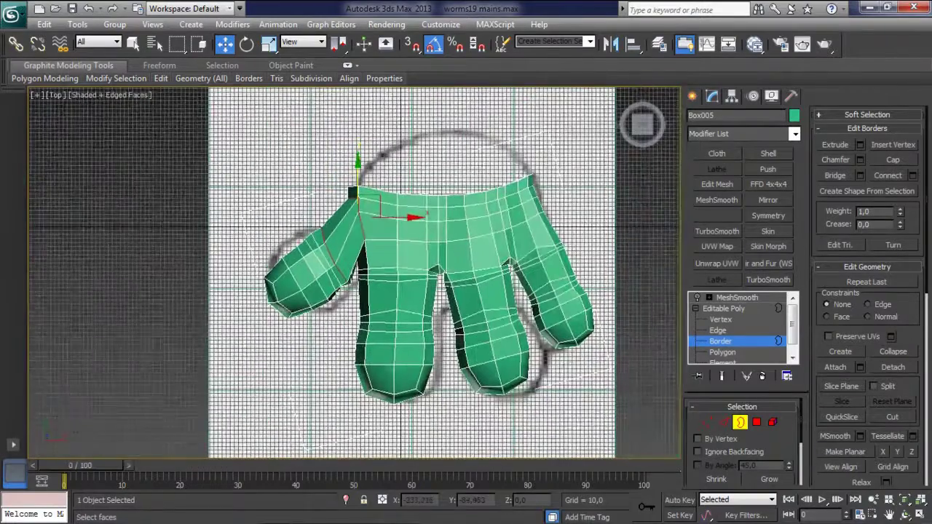
key("1")
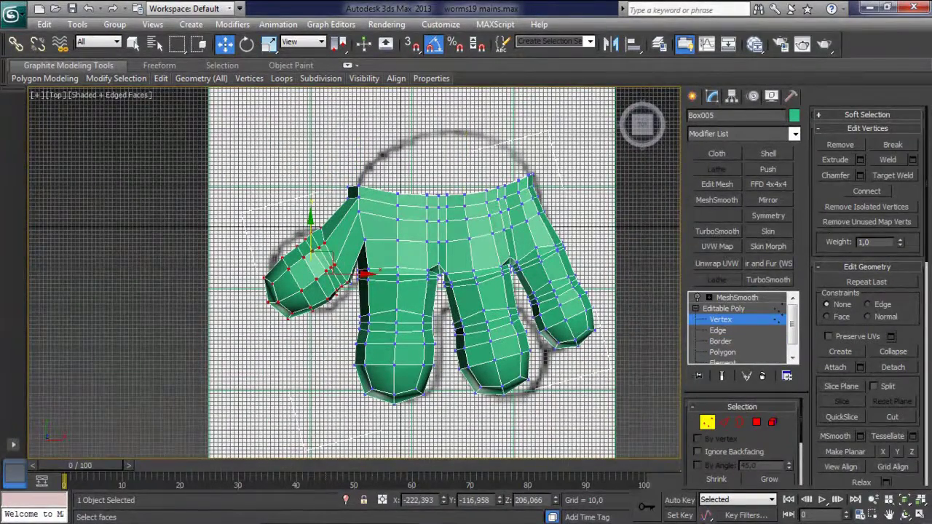
scroll(371, 335, "up", 5)
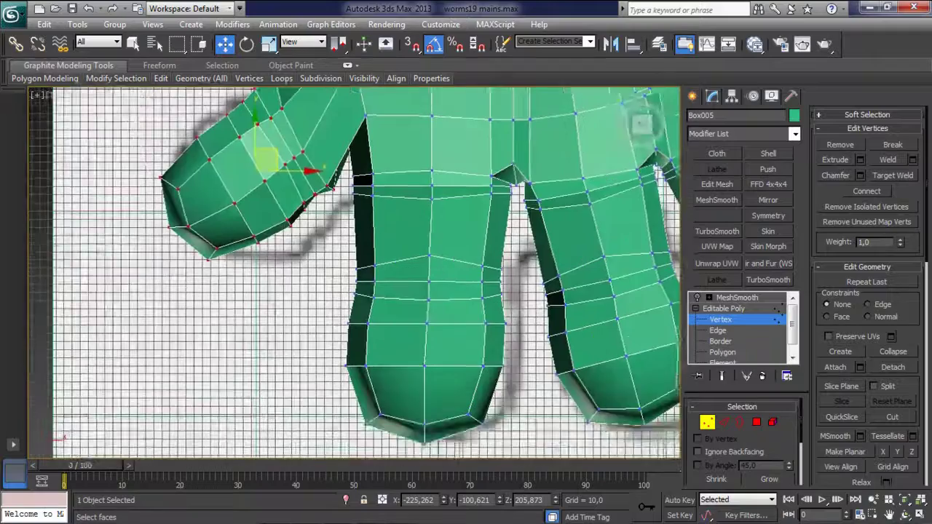
key("alt+x")
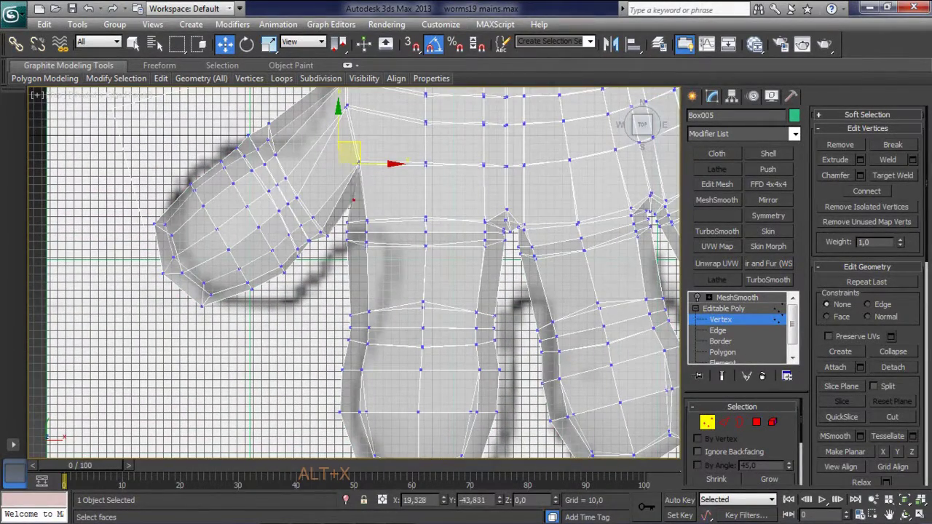
scroll(248, 364, "down", 2)
scroll(248, 364, "down", 2)
left_click_drag(313, 233, 338, 256)
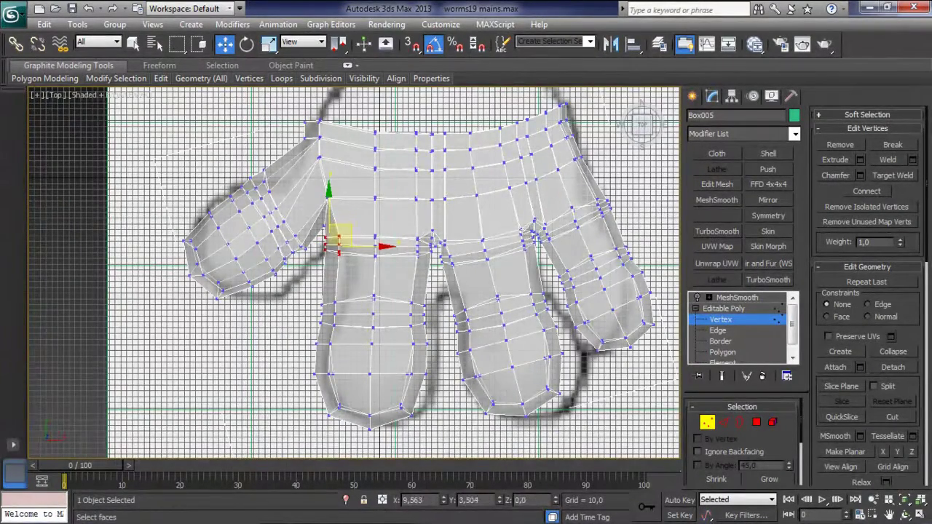
Step: Raise the shoulder vertices up and right to reshape the thumb junction, then preview the smoothed hand
middle_click_drag(386, 246, 411, 293)
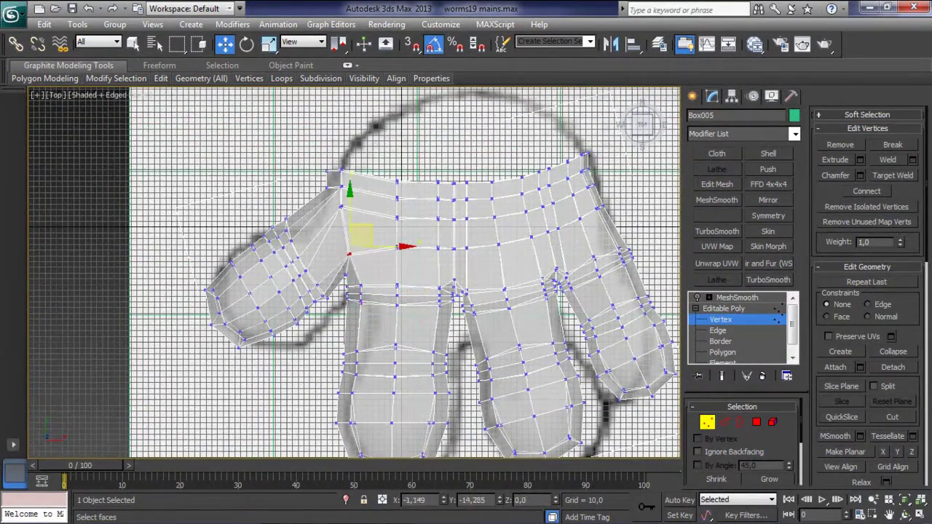
left_click_drag(346, 233, 347, 196)
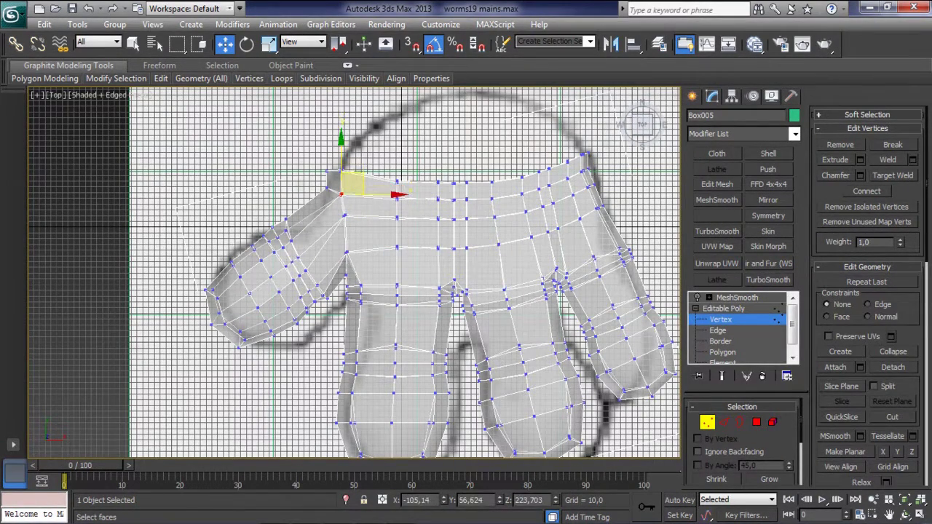
key("ctrl+d")
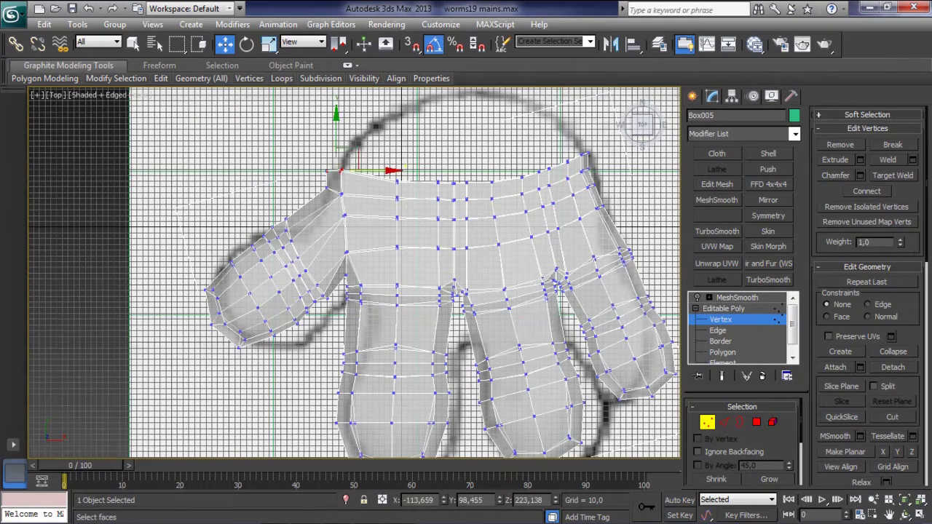
left_click_drag(348, 160, 358, 155)
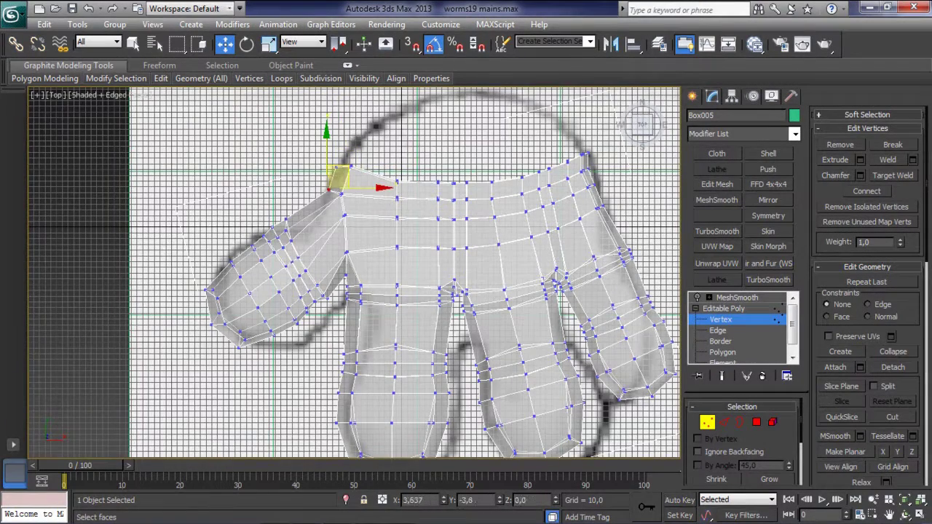
scroll(332, 191, "up", 5)
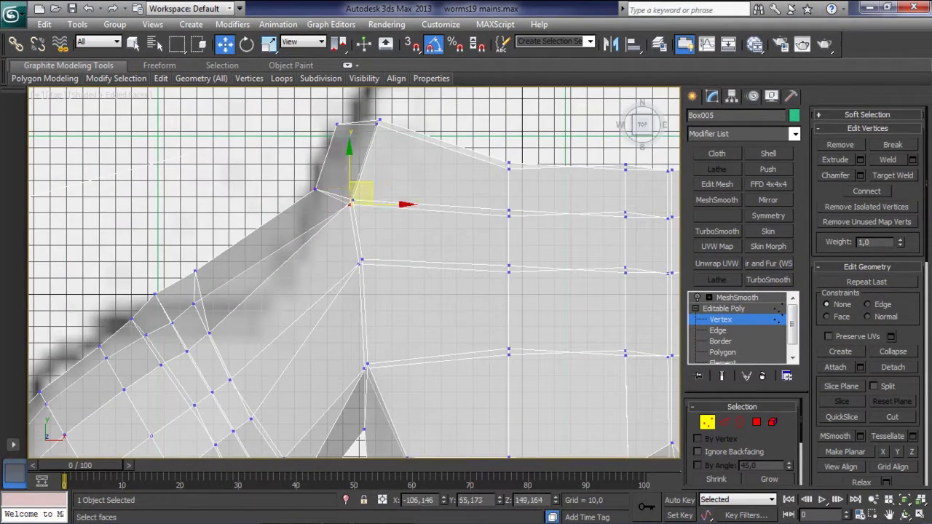
scroll(364, 227, "down", 5)
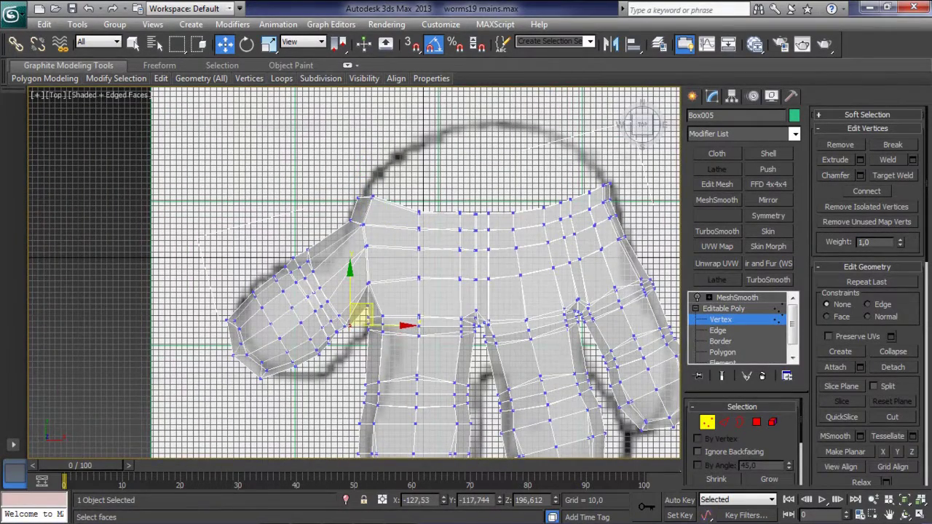
middle_click_drag(437, 306, 439, 262)
left_click(722, 376)
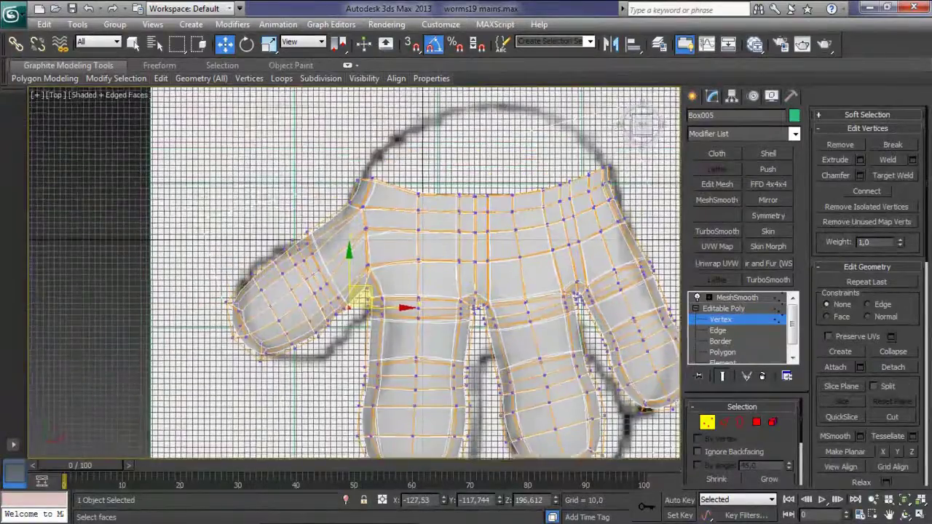
Step: In Perspective, pull the thumb tip vertex upward and orbit to a high view of the hand
key("p")
mouse_move(335, 342)
middle_mouse_down("alt")
mouse_move(295, 362)
mouse_move(364, 299)
mouse_move(276, 317)
mouse_move(295, 287)
mouse_move(306, 317)
mouse_move(331, 258)
middle_mouse_up("alt")
scroll(349, 313, "up", 3)
left_click_drag(299, 251, 326, 230)
mouse_move(331, 259)
middle_mouse_down("alt")
mouse_move(342, 222)
mouse_move(344, 266)
mouse_move(364, 230)
mouse_move(379, 241)
mouse_move(368, 226)
mouse_move(361, 240)
middle_mouse_up("alt")
scroll(355, 273, "up", 5)
scroll(354, 273, "up", 1)
scroll(355, 273, "down", 5)
Step: Back in the top view with the smoothed preview off, move a palm vertex to reshape the hand
key("3")
key("t")
mouse_move(437, 292)
middle_mouse_down()
mouse_move(354, 222)
mouse_move(406, 322)
mouse_move(408, 296)
middle_mouse_up()
scroll(328, 240, "up", 1)
scroll(327, 241, "up", 2)
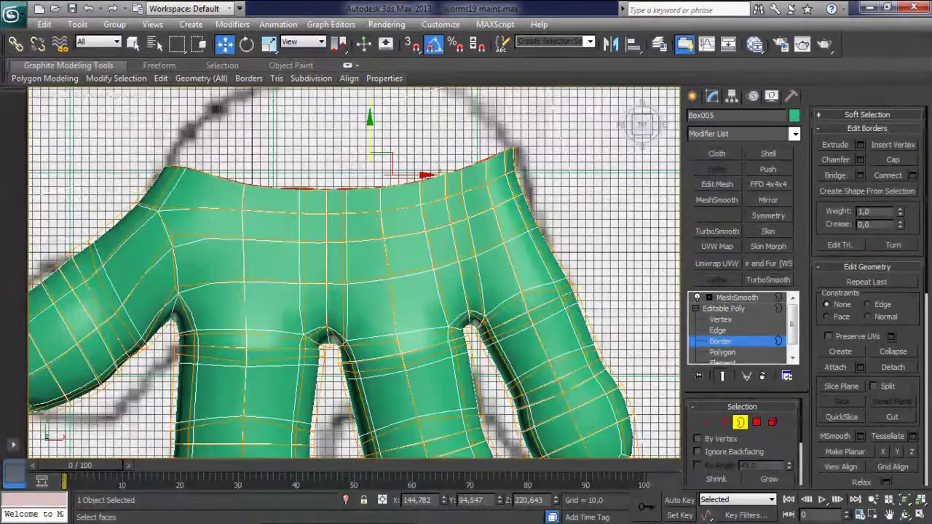
left_click(722, 376)
key("1")
scroll(459, 160, "down", 1)
scroll(458, 160, "down", 2)
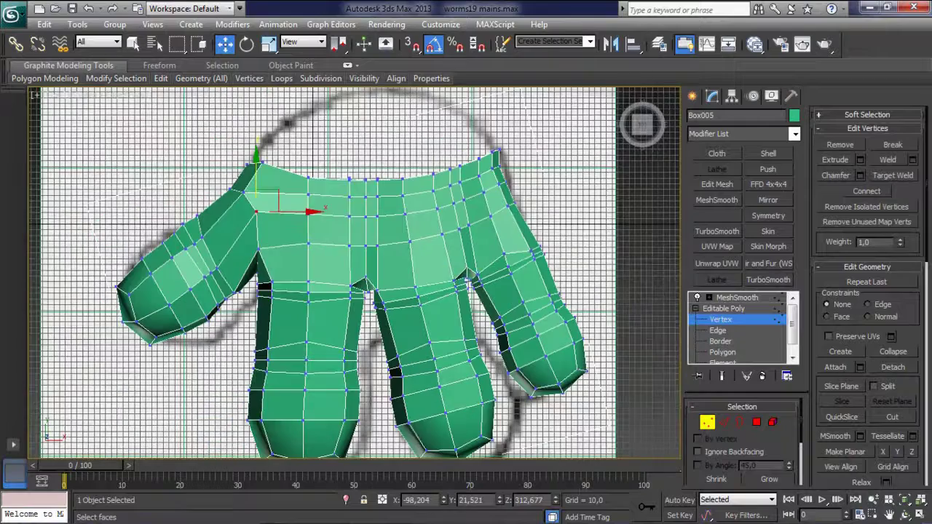
mouse_move(267, 203)
left_mouse_down()
mouse_move(269, 241)
mouse_move(269, 155)
left_mouse_up()
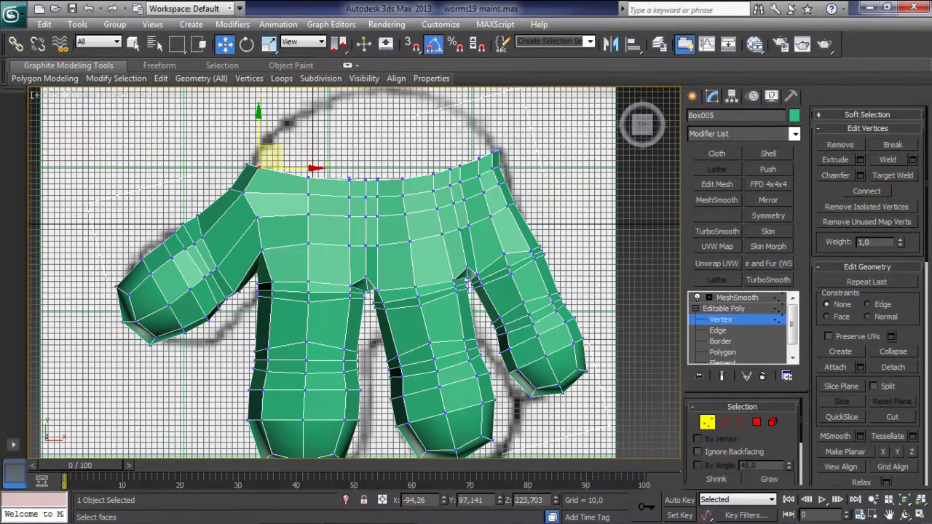
Step: Select the vertices at the top opening's right corner and along the palm, framing the hand's top
left_click(494, 154)
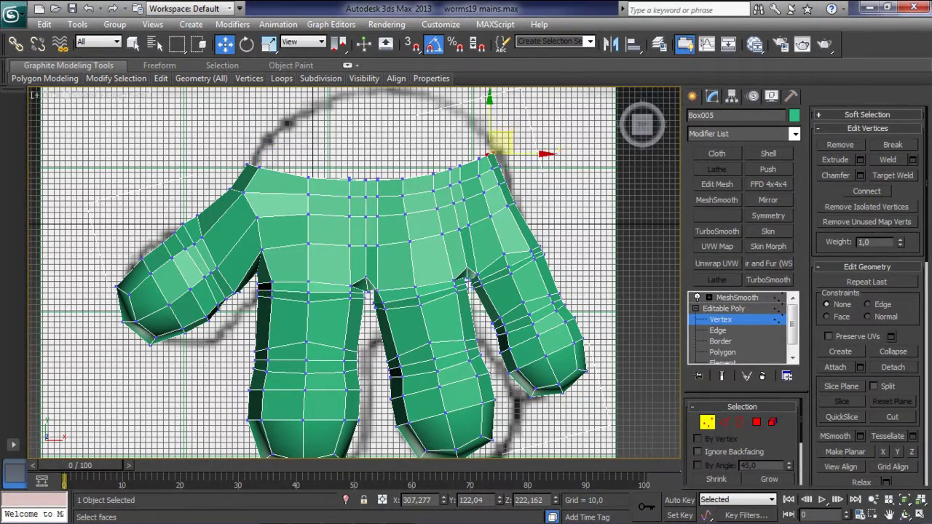
scroll(484, 145, "up", 4)
left_click_drag(340, 155, 385, 191)
left_click(365, 201)
left_click(314, 207)
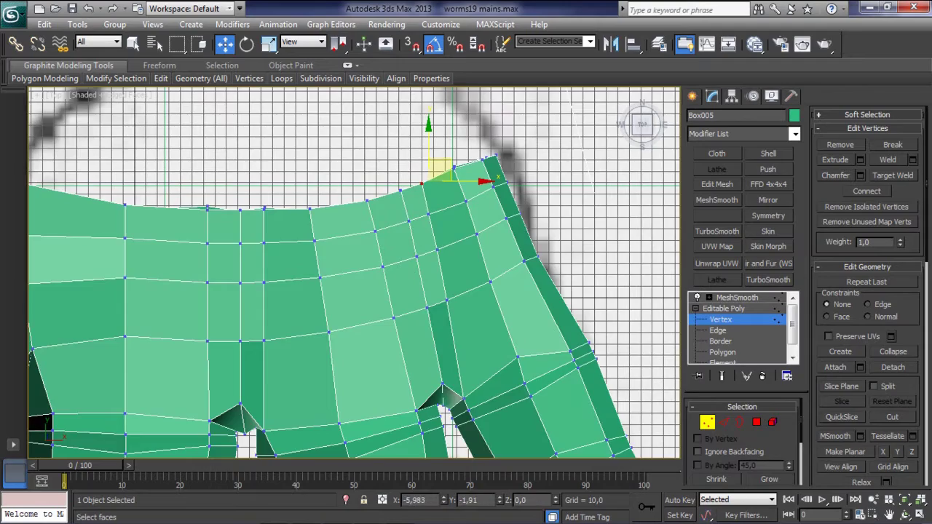
scroll(426, 127, "down", 4)
middle_click_drag(408, 131, 405, 148)
scroll(394, 160, "up", 3)
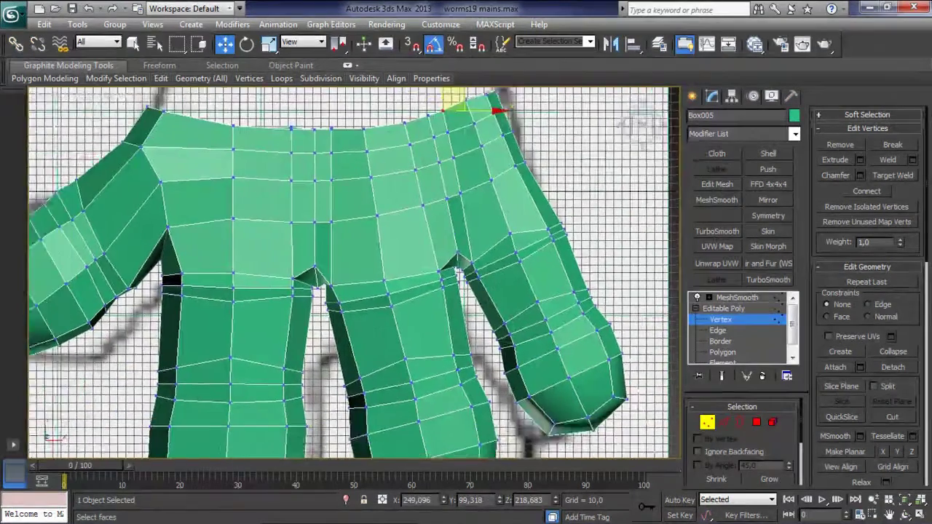
scroll(364, 265, "down", 2)
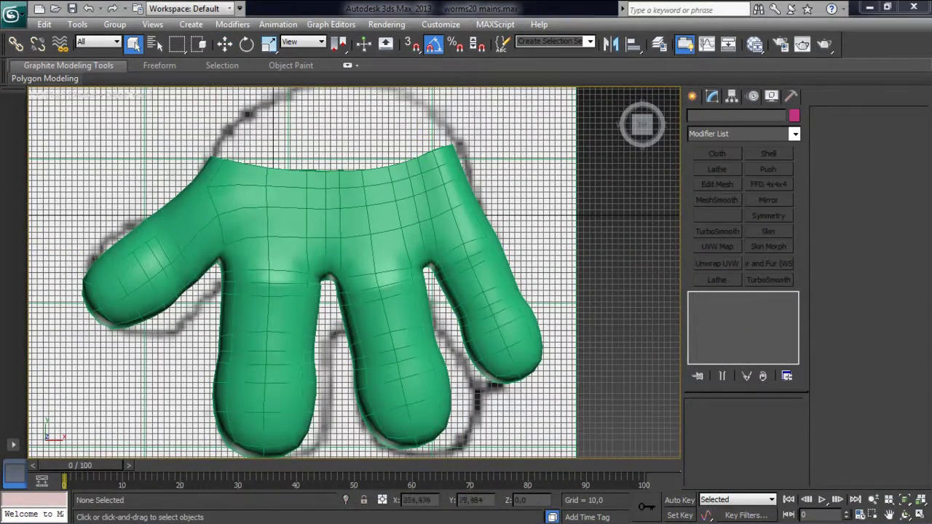
Step: Select Box005 and extend its top open border slightly upward, then return to vertex editing
left_click(328, 291)
key("1")
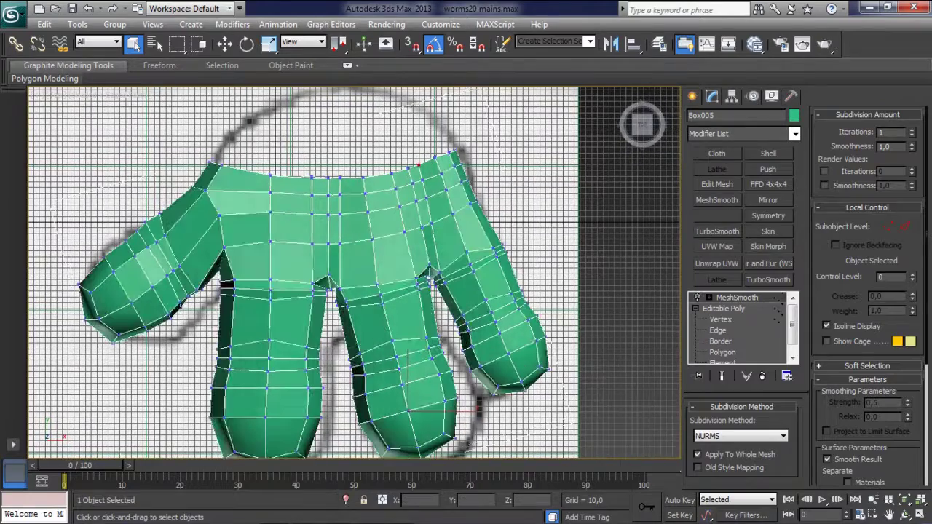
left_click(721, 319)
scroll(326, 124, "up", 5)
key("w")
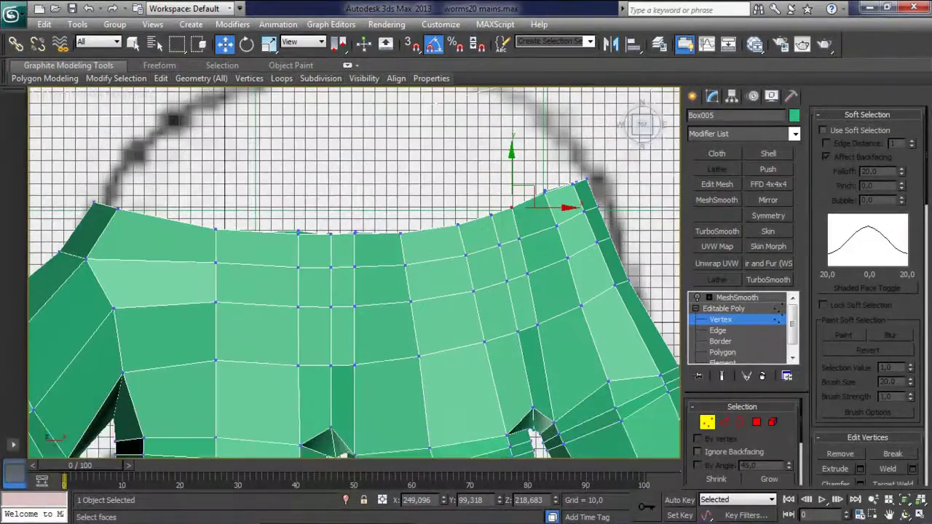
key("3")
left_click(349, 249)
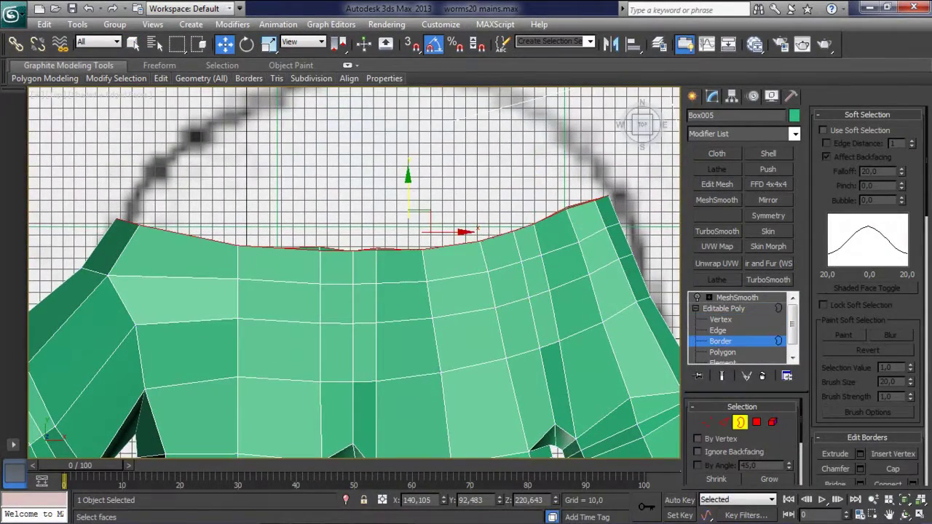
middle_click_drag(350, 291, 313, 277, "alt")
left_click_drag(364, 186, 363, 175, "shift")
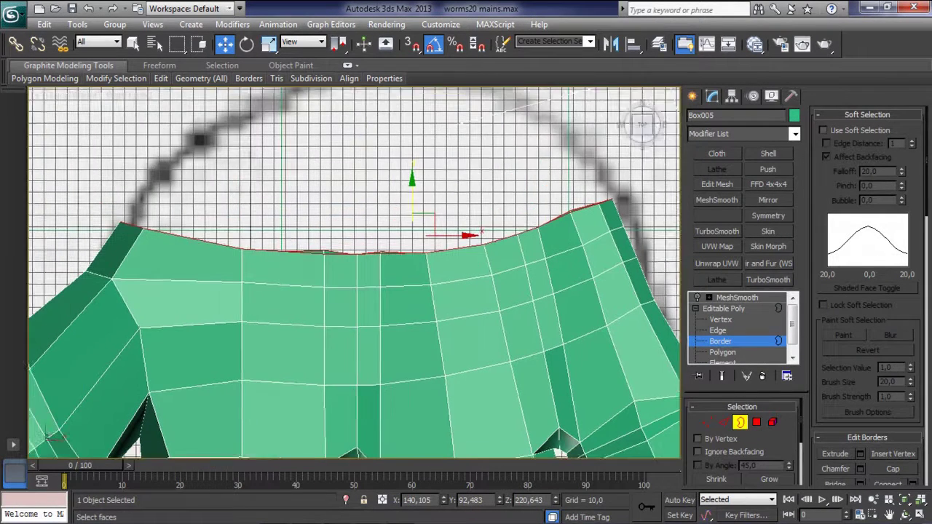
mouse_move(362, 191)
middle_mouse_down("alt")
mouse_move(574, 445)
mouse_move(526, 402)
middle_mouse_up("alt")
key("1")
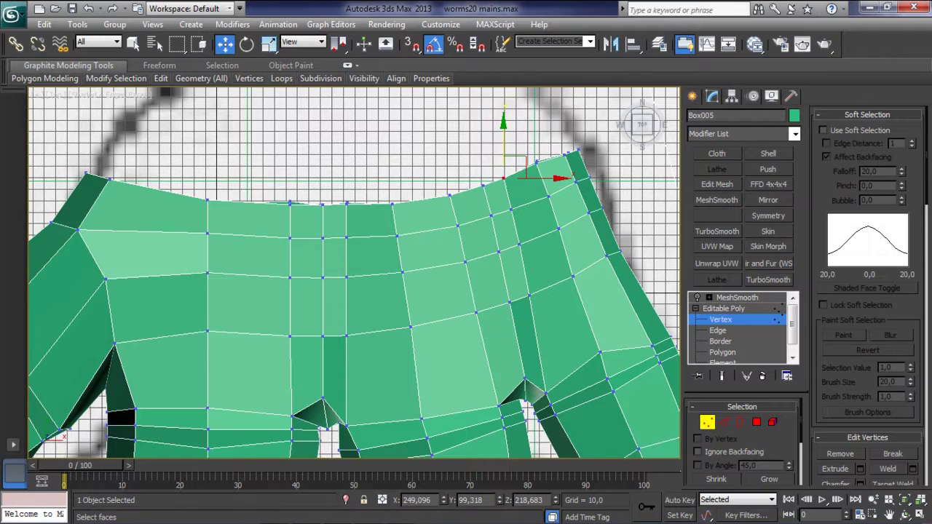
Step: Turn on Target Weld to merge the rim vertices and orbit in Perspective to check the mesh
left_click(867, 114)
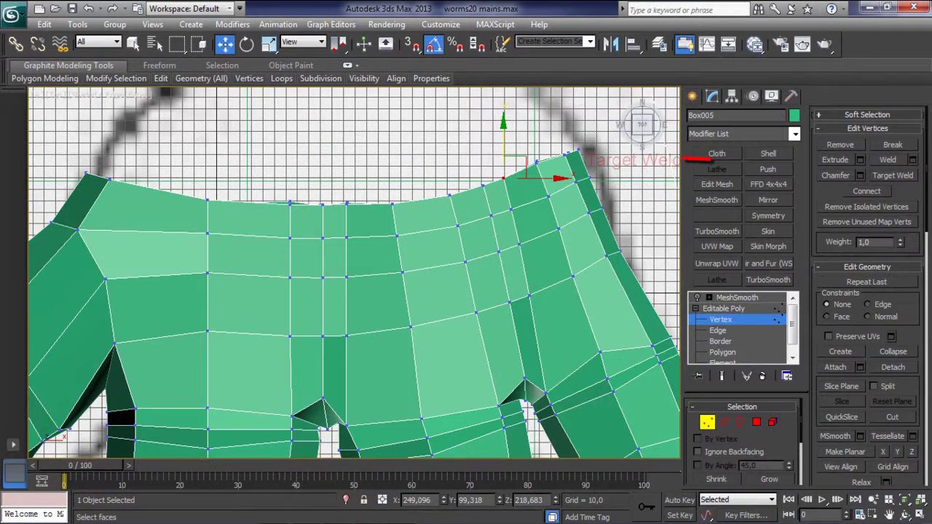
left_click(893, 176)
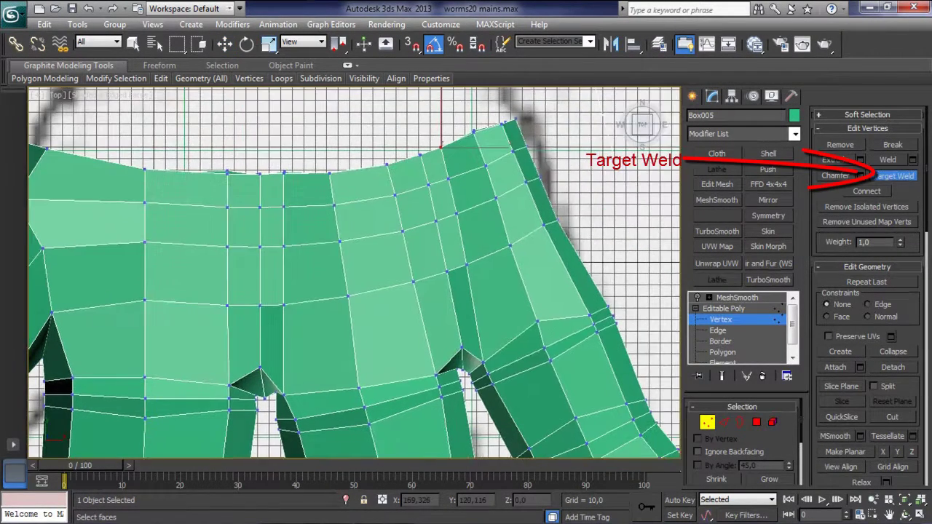
left_click(643, 124)
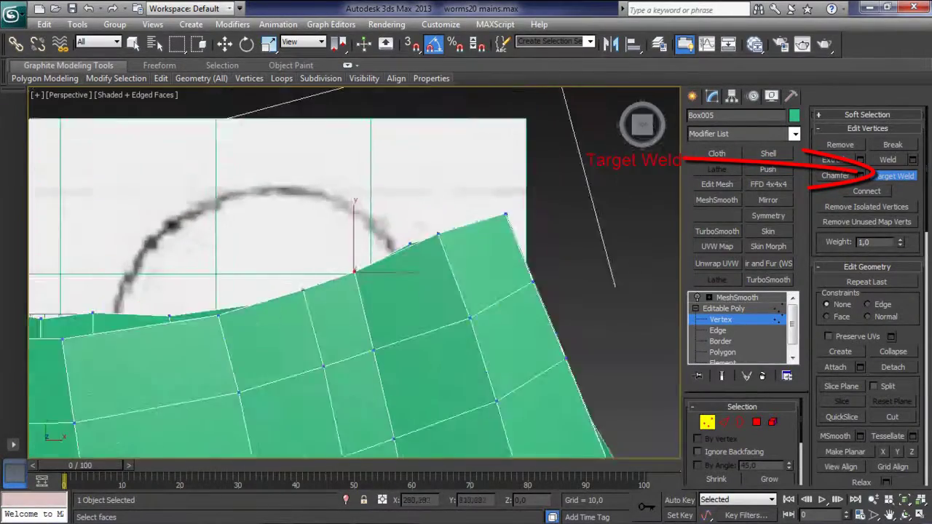
left_click_drag(642, 124, 643, 131)
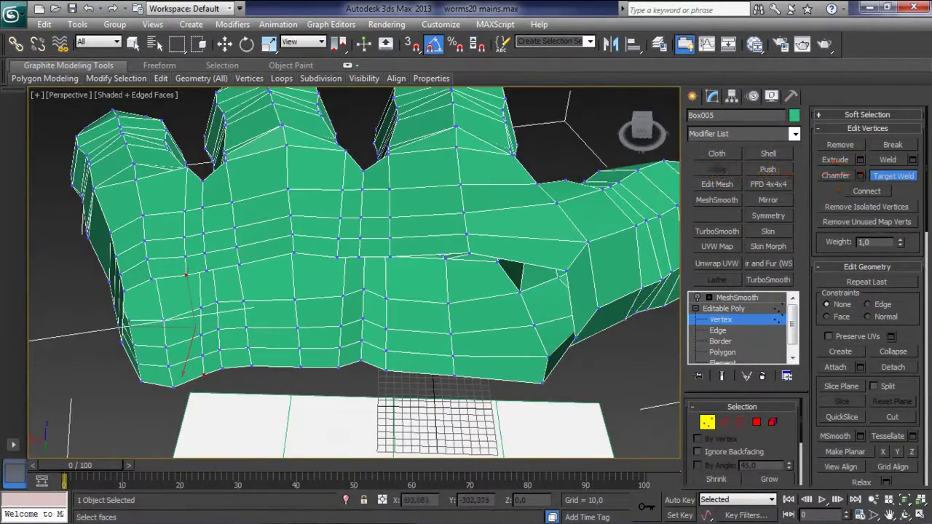
left_click_drag(642, 131, 639, 136)
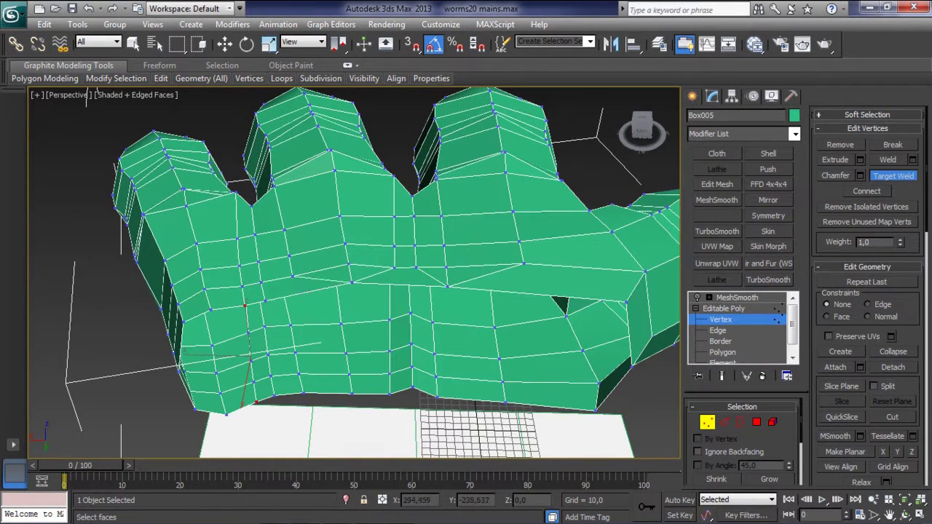
mouse_move(258, 295)
middle_mouse_down("alt")
mouse_move(262, 321)
mouse_move(252, 321)
middle_mouse_up("alt")
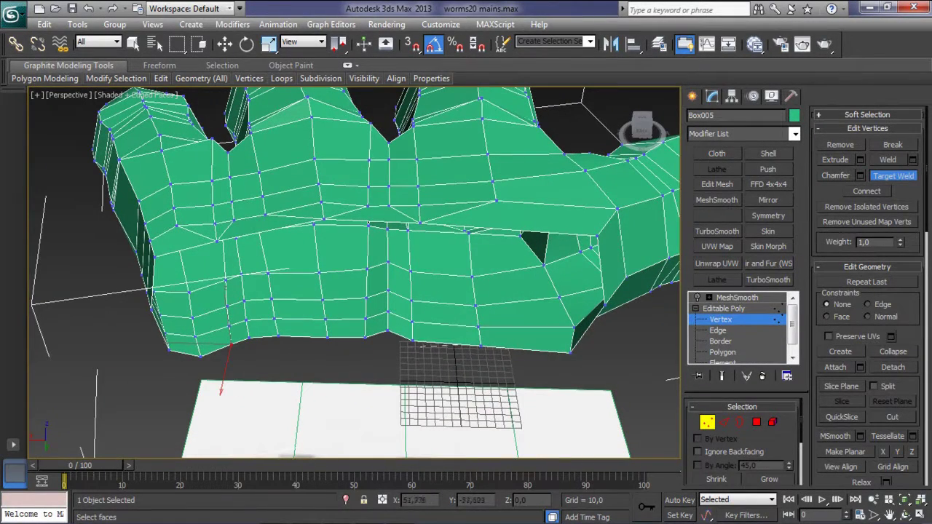
middle_click_drag(252, 320, 266, 306, "alt")
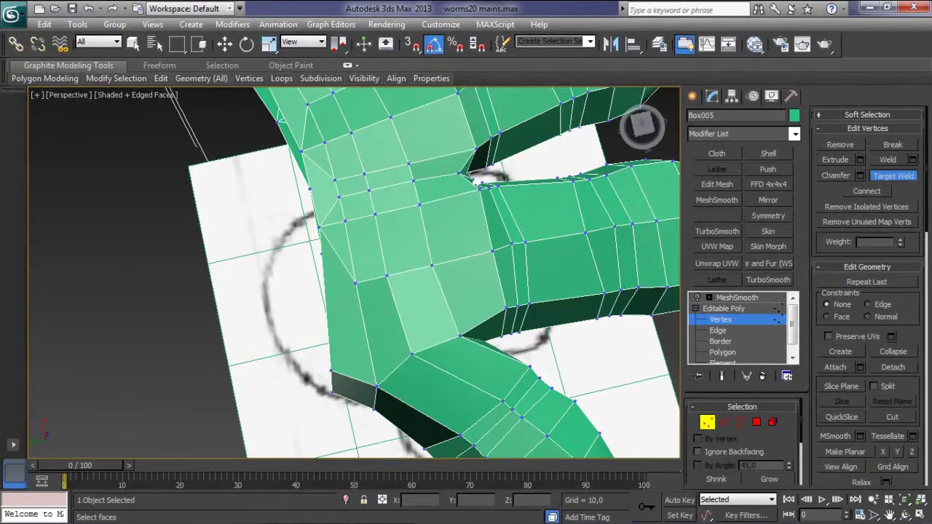
Step: Move the right-corner vertex left and down beneath the sketched wrist
key("3")
key("w")
key("ctrl+d")
key("1")
left_click_drag(616, 177, 519, 209)
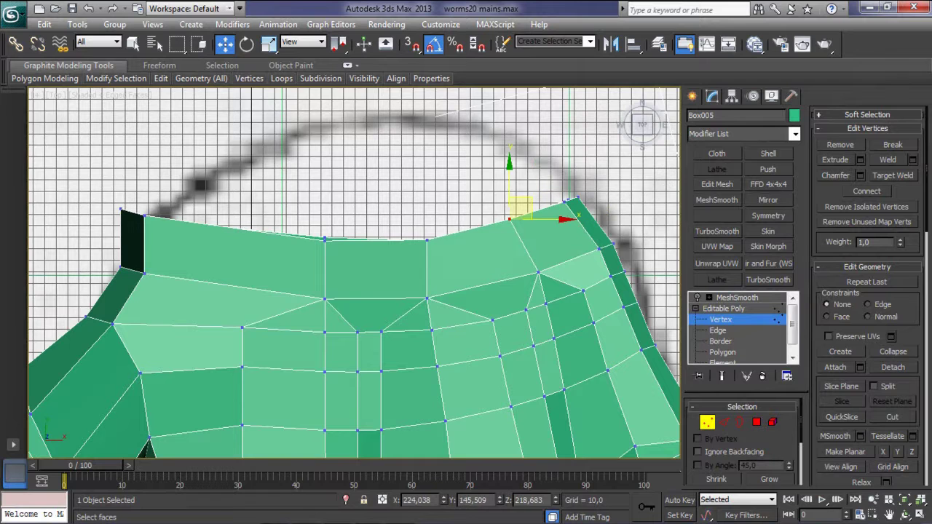
Step: Nudge the top-edge vertex and move the top-left corner vertex right on the upper palm
left_click_drag(324, 238, 332, 234)
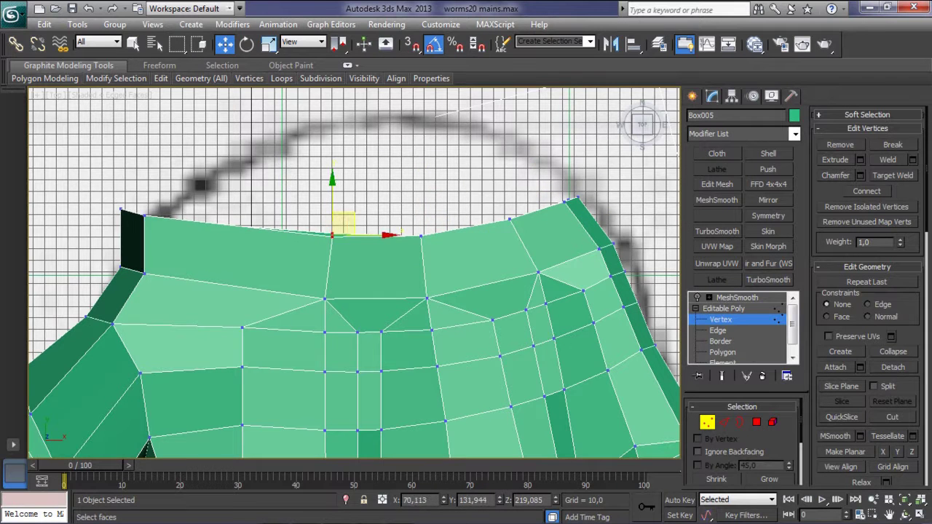
left_click(144, 216)
left_click_drag(143, 216, 168, 207)
scroll(175, 212, "down", 3)
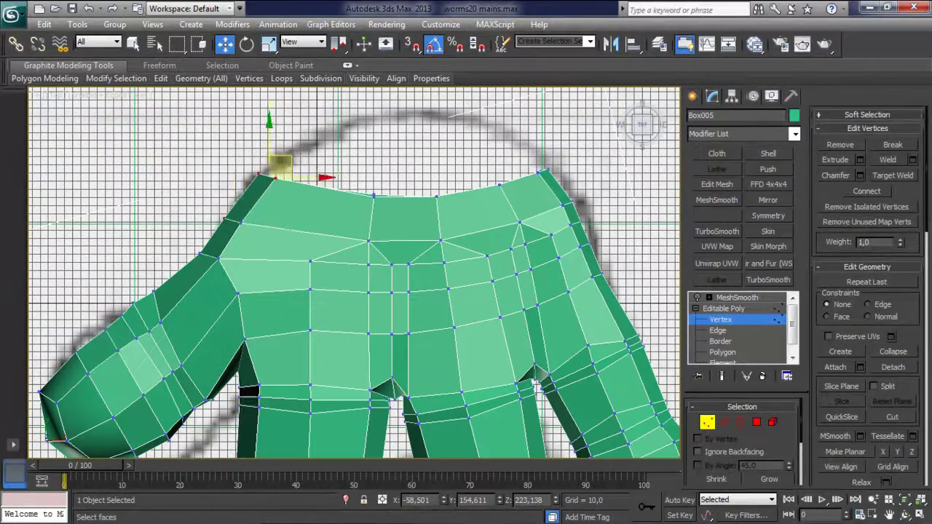
left_click(251, 220)
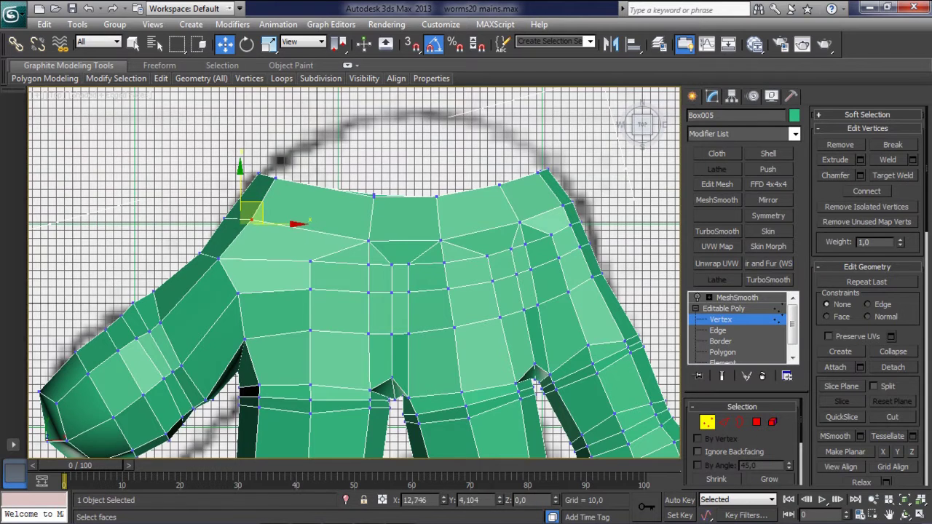
scroll(398, 346, "up", 1)
scroll(398, 347, "up", 1)
scroll(398, 346, "up", 1)
Step: With See-Through on, remove the vertical edge running across the palm
key("alt+x")
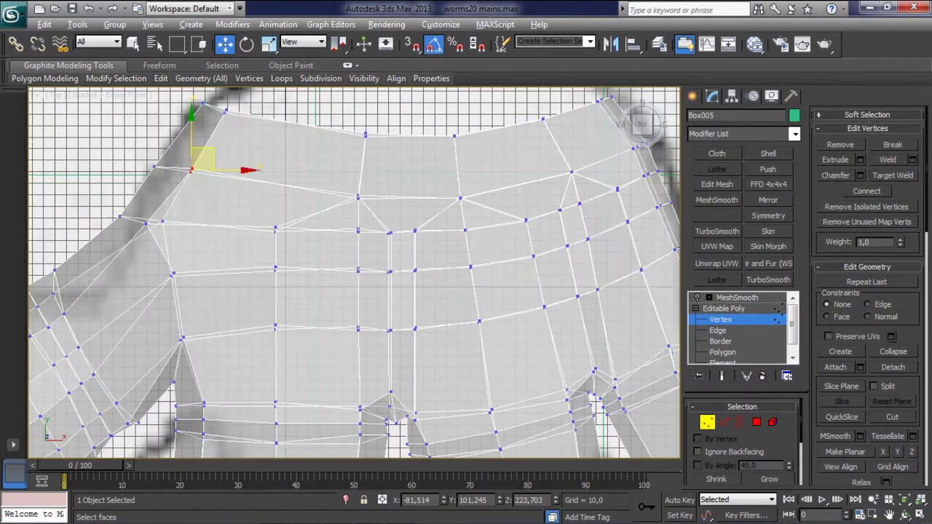
key("2")
left_click(358, 215)
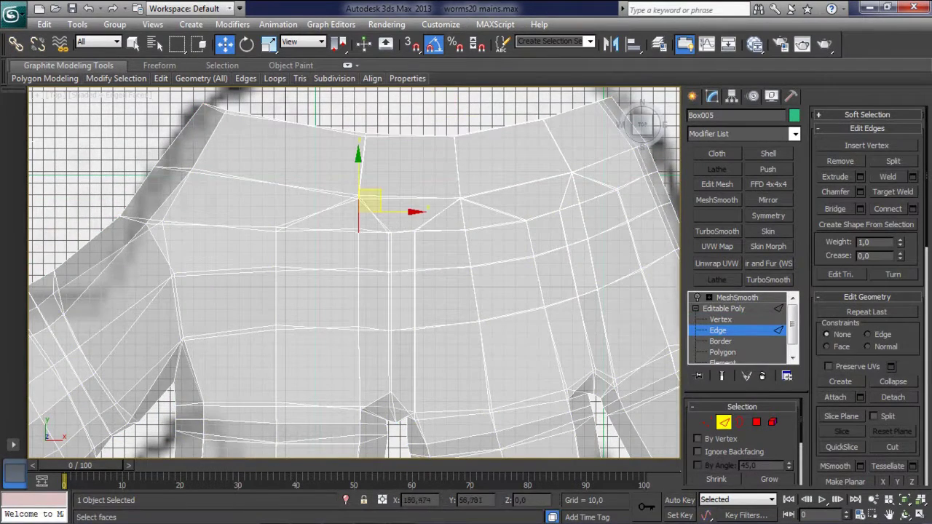
right_click(462, 208)
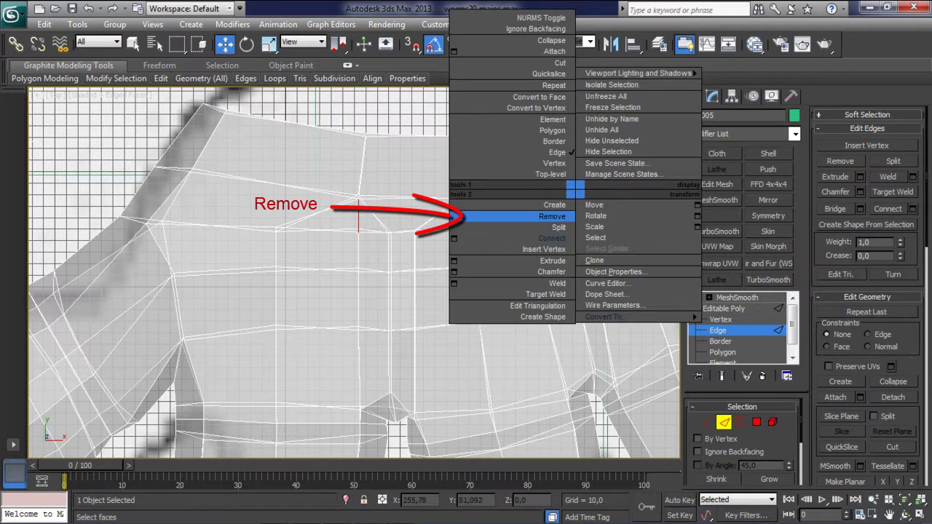
left_click(487, 216)
scroll(394, 230, "down", 1)
Step: Move the upper-right palm vertex far to the left to even the grid
key("1")
left_click(551, 169)
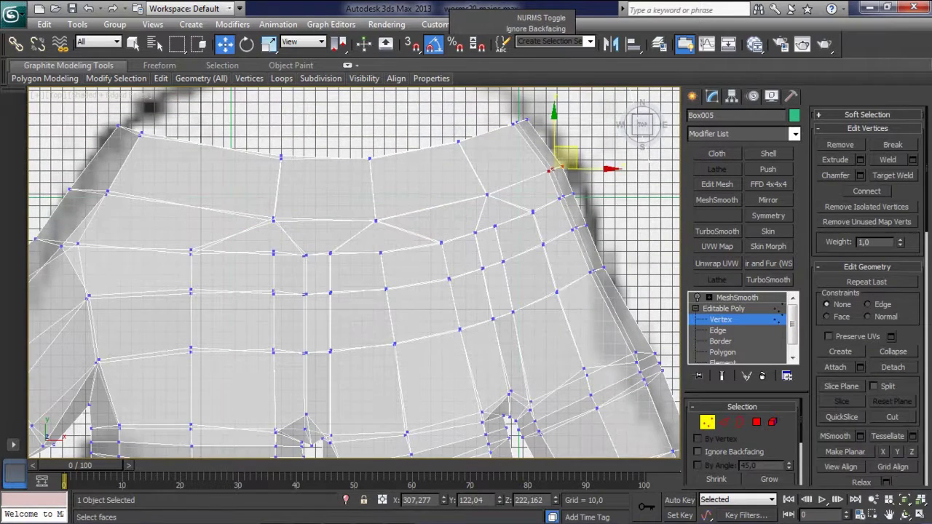
middle_click_drag(553, 174, 546, 208)
mouse_move(559, 190)
left_mouse_down()
mouse_move(491, 216)
mouse_move(277, 239)
left_mouse_up()
middle_click_drag(350, 277, 434, 236)
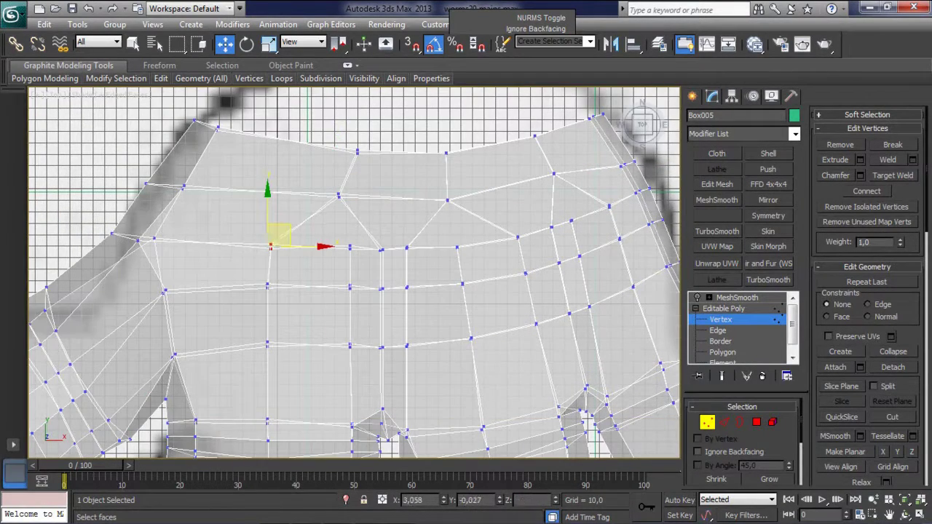
middle_click_drag(350, 276, 342, 233, "alt")
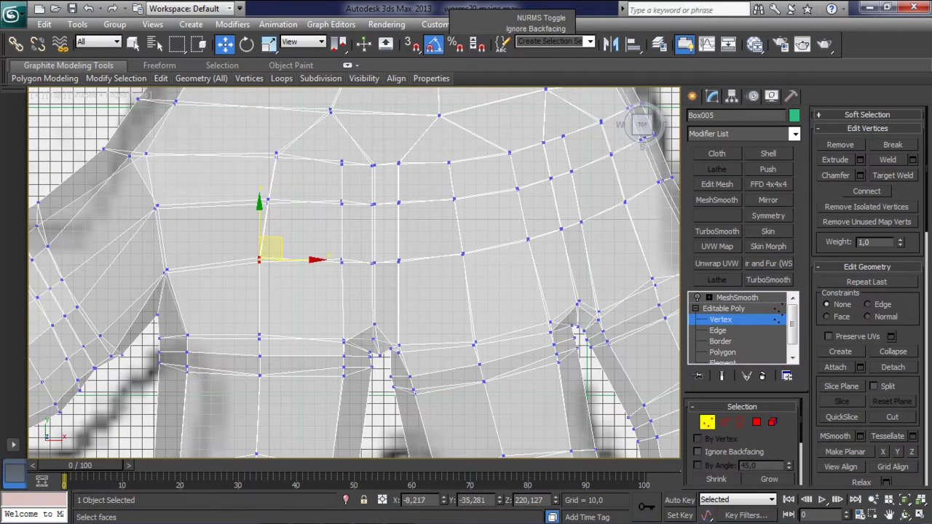
left_click_drag(271, 249, 275, 246)
Step: Shift the mid-palm vertex up and right so the grid spaces evenly
left_click(311, 256)
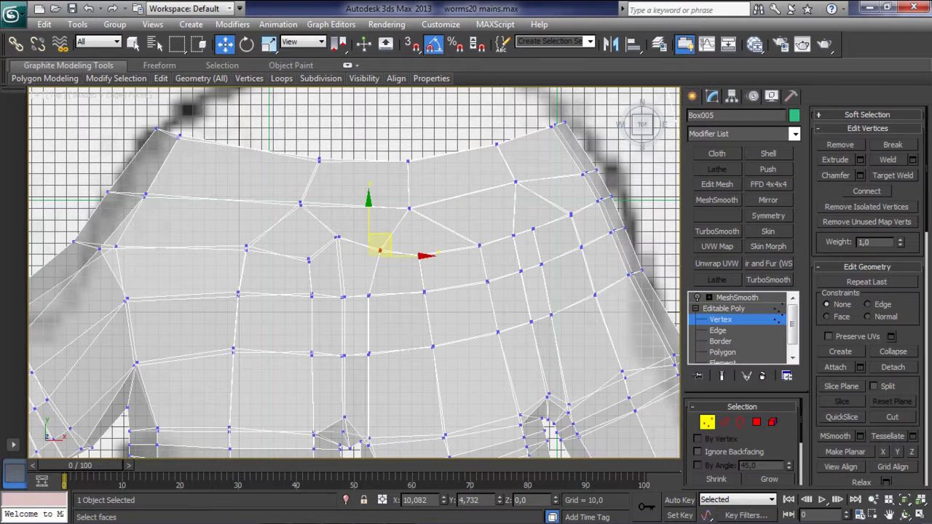
left_click_drag(379, 250, 369, 254)
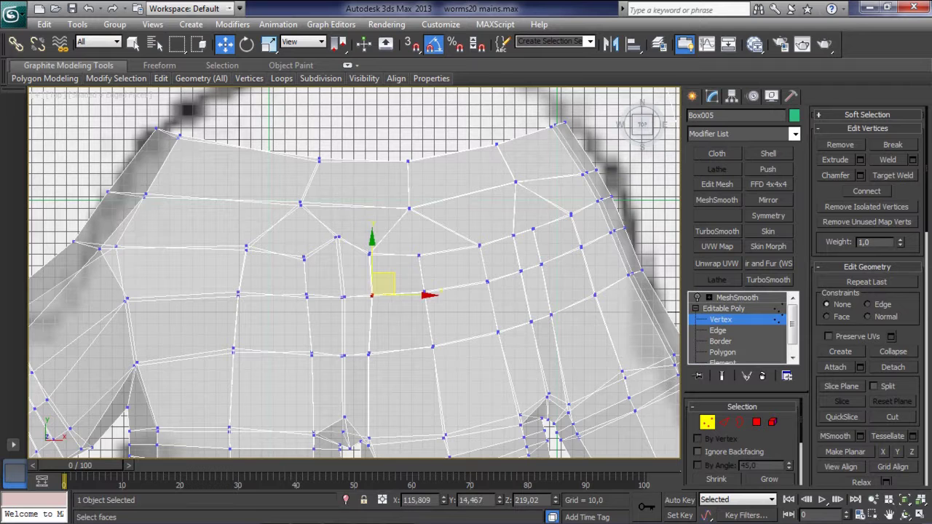
left_click_drag(385, 243, 429, 187)
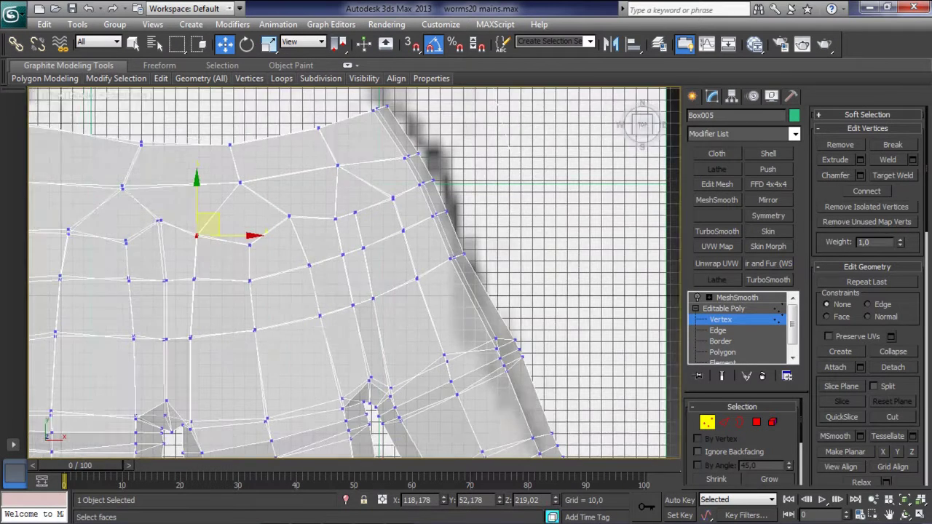
middle_click_drag(433, 255, 364, 262, "alt")
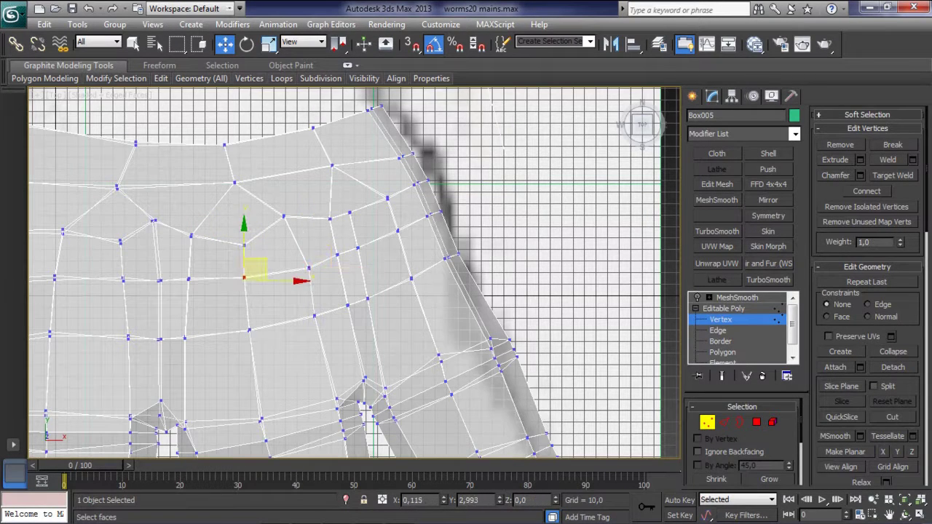
middle_click_drag(302, 280, 230, 273)
Step: Select another upper-palm vertex and zoom the Top viewport to check the grid flow
left_click_drag(278, 210, 290, 211)
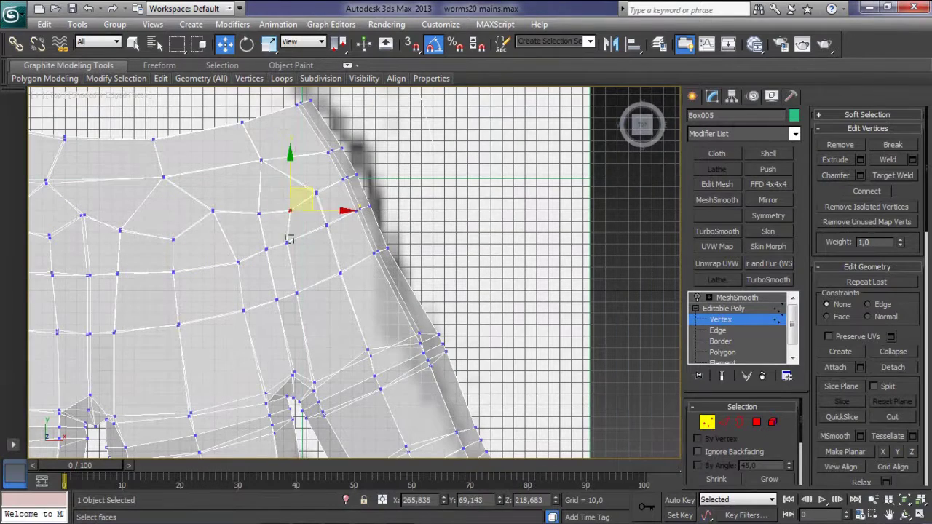
middle_click_drag(298, 291, 274, 258)
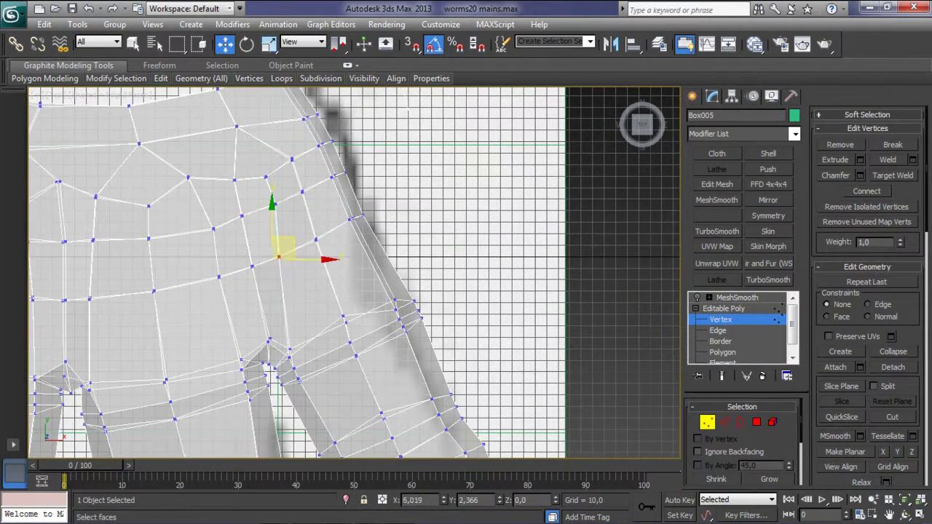
scroll(316, 244, "up", 2)
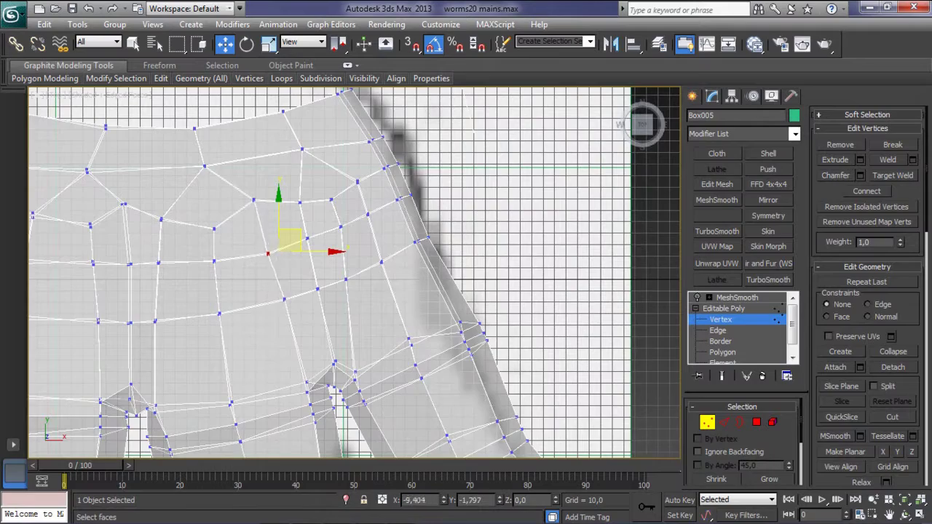
scroll(428, 284, "down", 4)
scroll(340, 268, "up", 2)
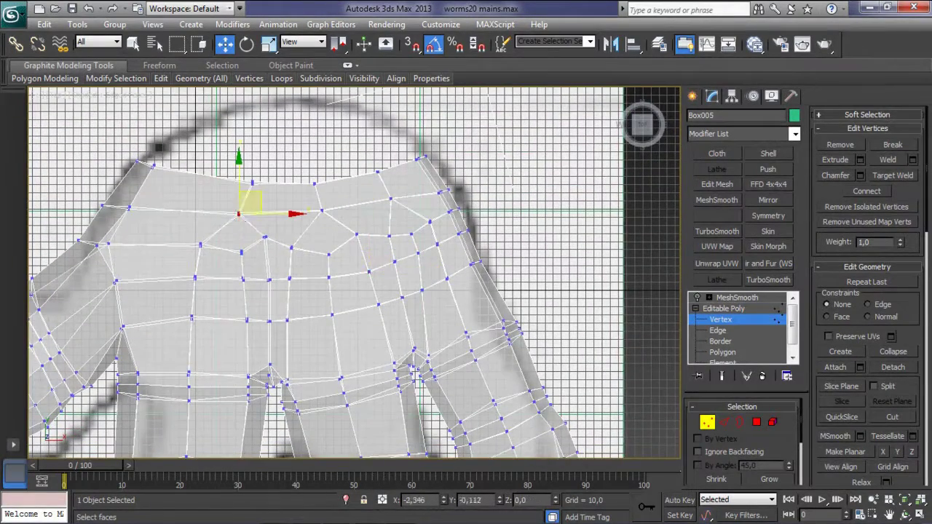
scroll(354, 273, "down", 3)
scroll(354, 273, "up", 4)
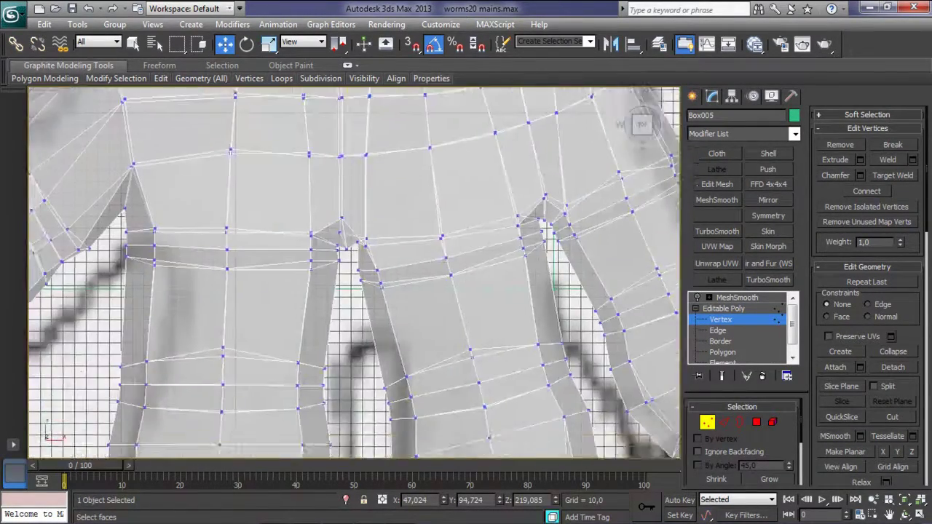
scroll(354, 273, "down", 1)
scroll(364, 262, "down", 3)
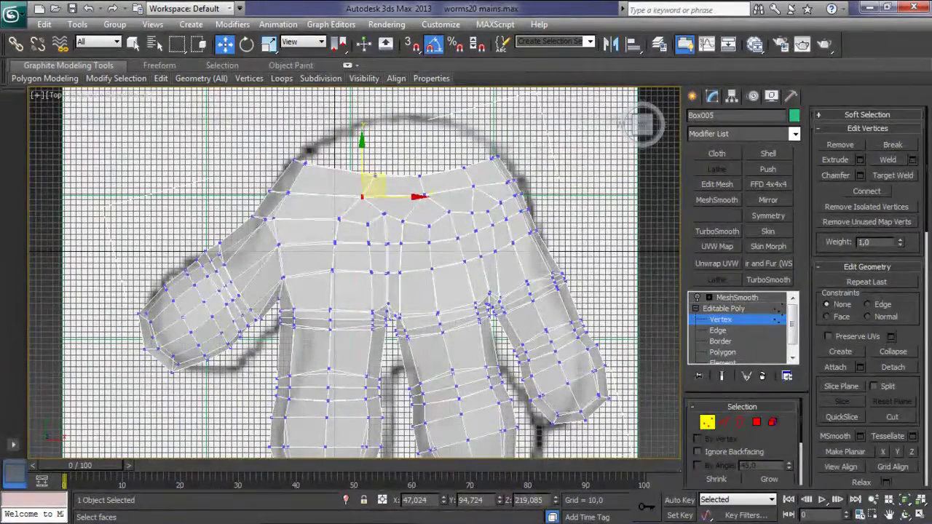
Step: Connect the thumb-base edges to add a new edge loop around the thumb
key("2")
left_click(244, 226)
right_click(234, 231)
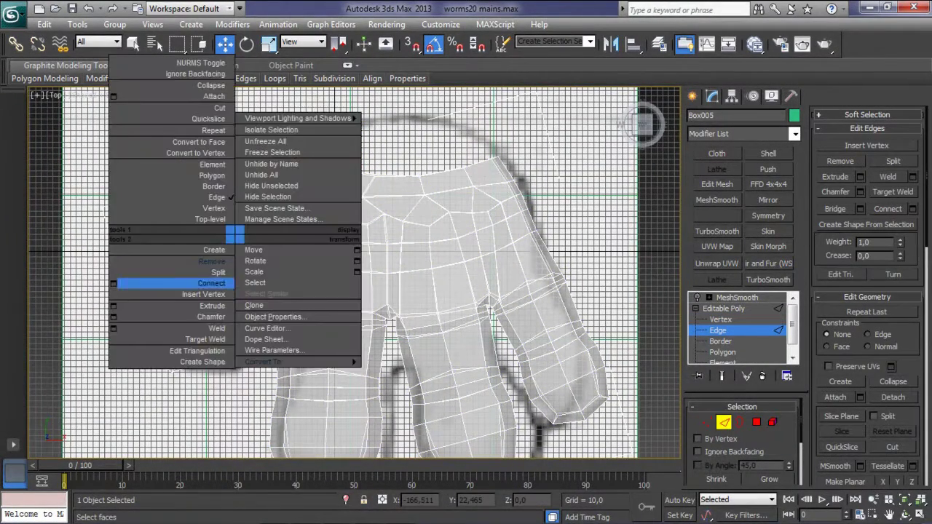
left_click(113, 284)
left_click_drag(363, 299, 362, 295)
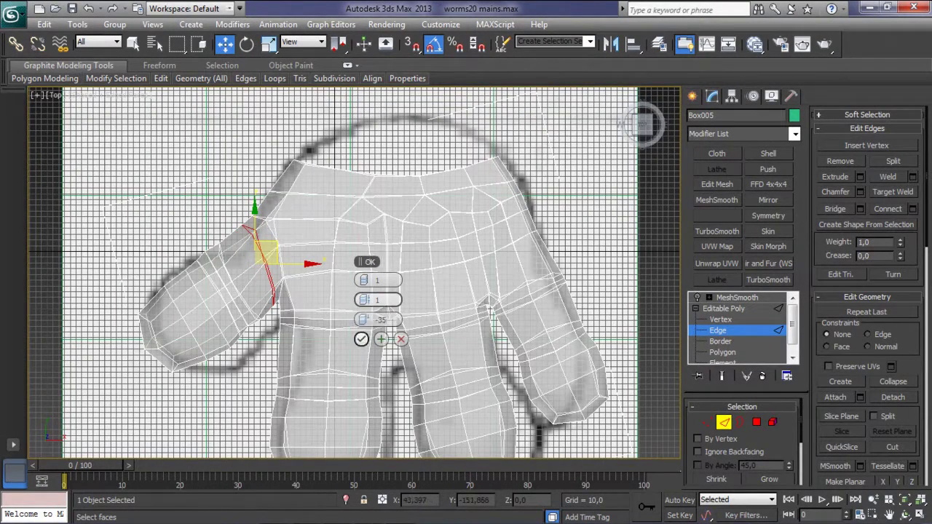
left_click(364, 262)
scroll(364, 261, "up", 4)
Step: Reposition the thumb-base shoulder vertices to follow the sketched outline
key("1")
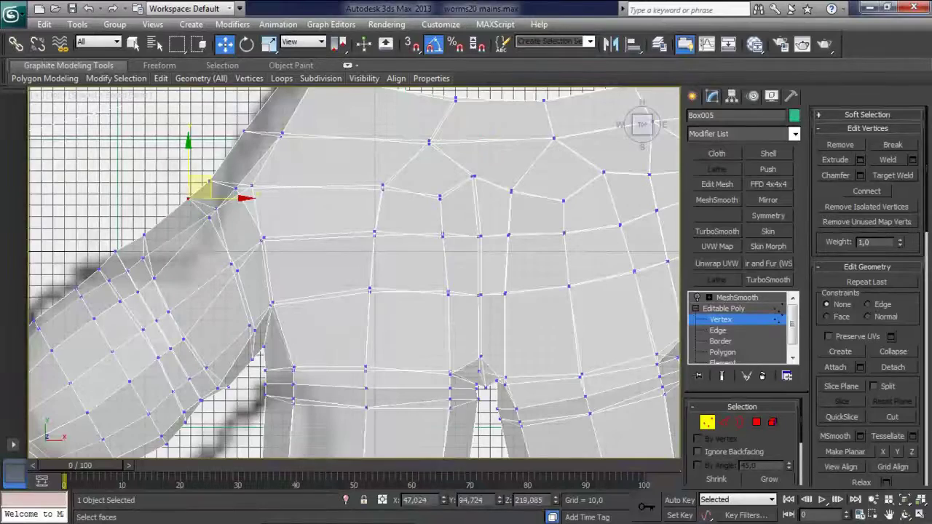
scroll(354, 274, "down", 3)
scroll(354, 274, "up", 3)
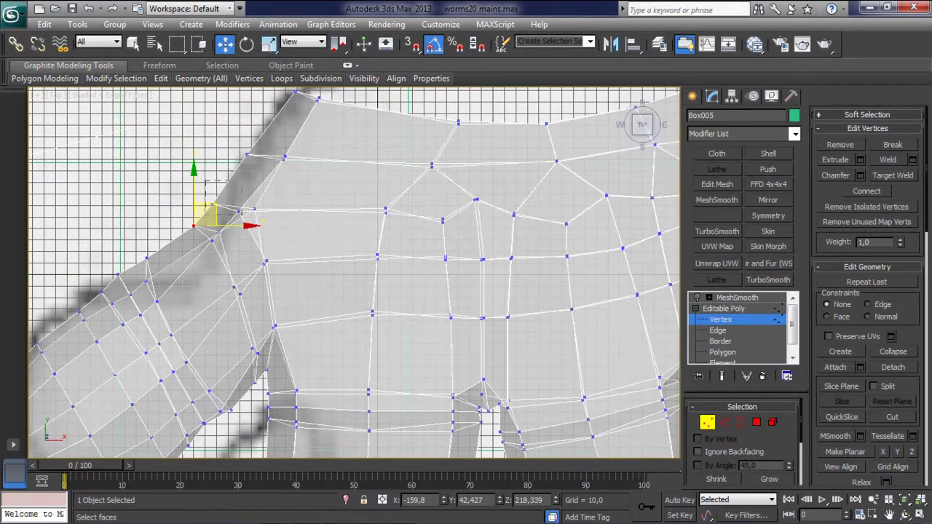
left_click_drag(249, 196, 281, 145)
middle_click_drag(281, 146, 231, 220)
mouse_move(232, 220)
left_mouse_down()
mouse_move(271, 171)
mouse_move(273, 182)
left_mouse_up()
middle_click_drag(273, 183, 319, 167)
scroll(354, 274, "down", 2)
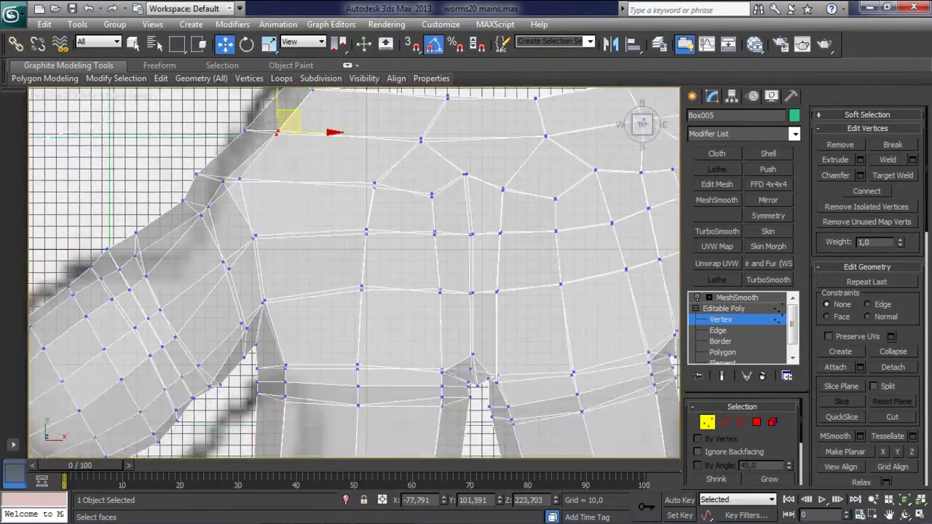
scroll(354, 274, "down", 2)
scroll(353, 274, "up", 5)
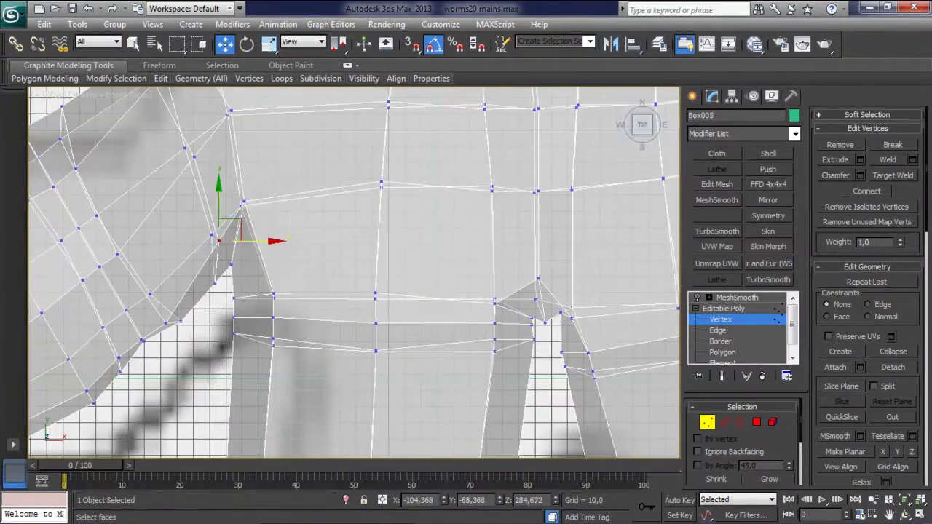
scroll(367, 328, "down", 3)
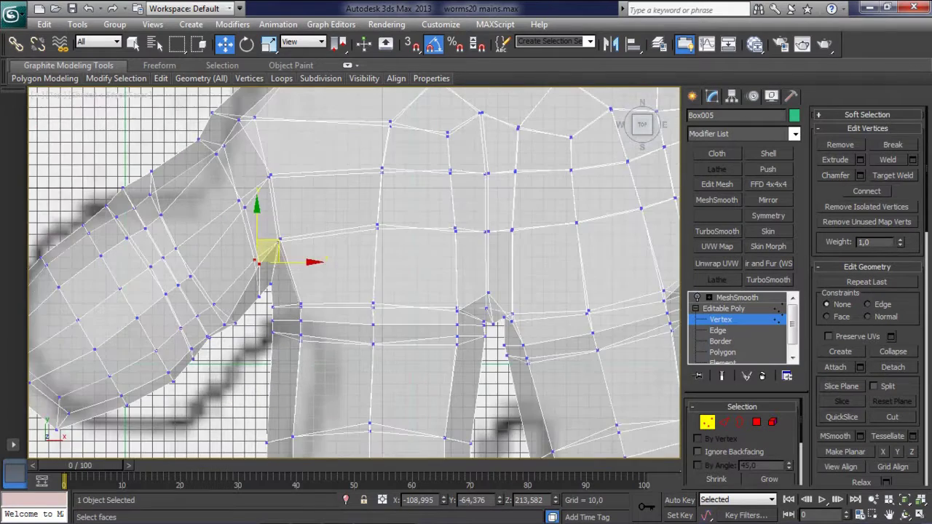
scroll(354, 274, "down", 2)
scroll(354, 274, "up", 3)
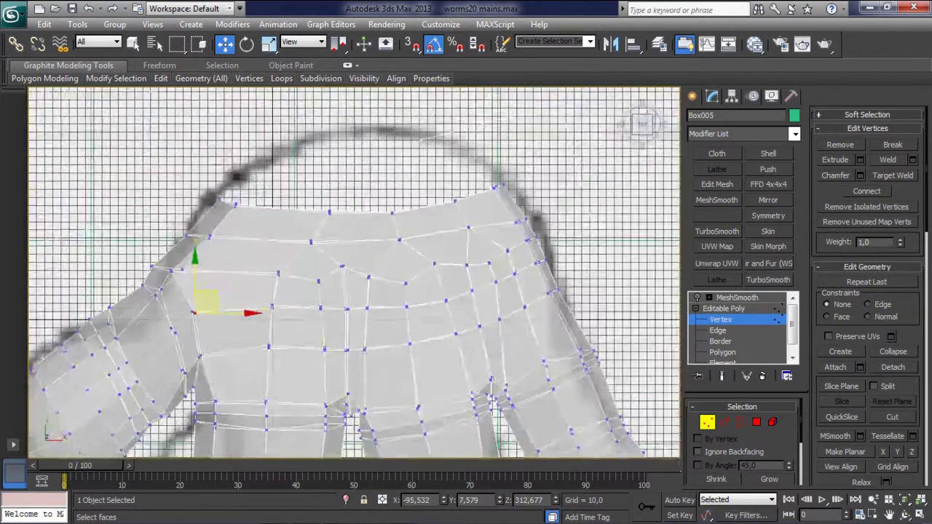
Step: Shift-drag the wrist border into a new ring and shrink it narrower
key("3")
left_click(328, 213)
mouse_move(372, 175)
left_mouse_down("shift")
mouse_move(372, 143)
mouse_move(382, 191)
left_mouse_up("shift")
key("r")
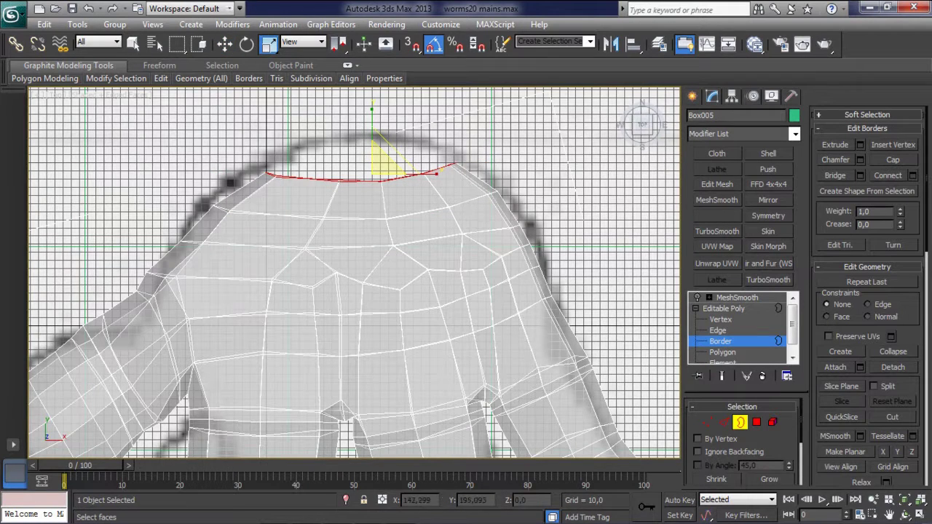
key("w")
mouse_move(373, 145)
left_mouse_down("shift")
mouse_move(372, 109)
mouse_move(386, 149)
left_mouse_up("shift")
key("r")
key("w")
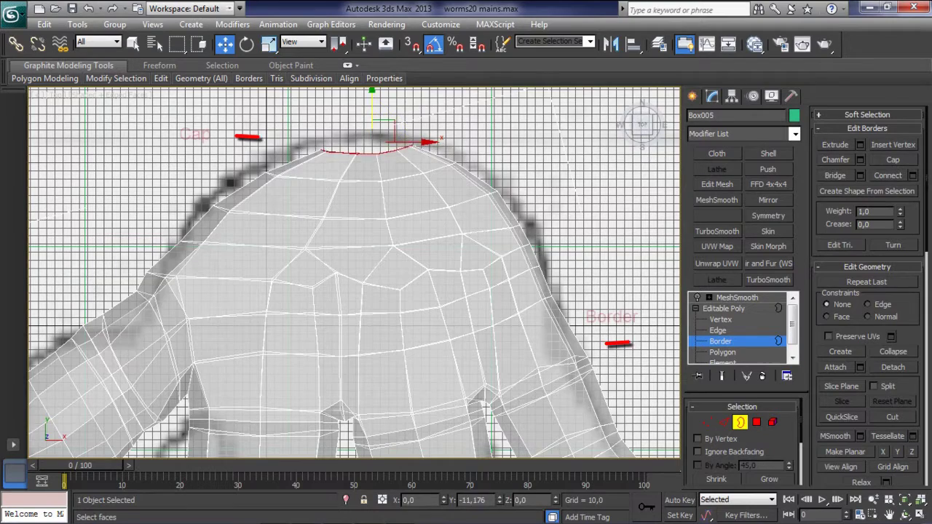
Step: Cap the wrist opening to close the border
right_click(383, 181)
left_click(367, 219)
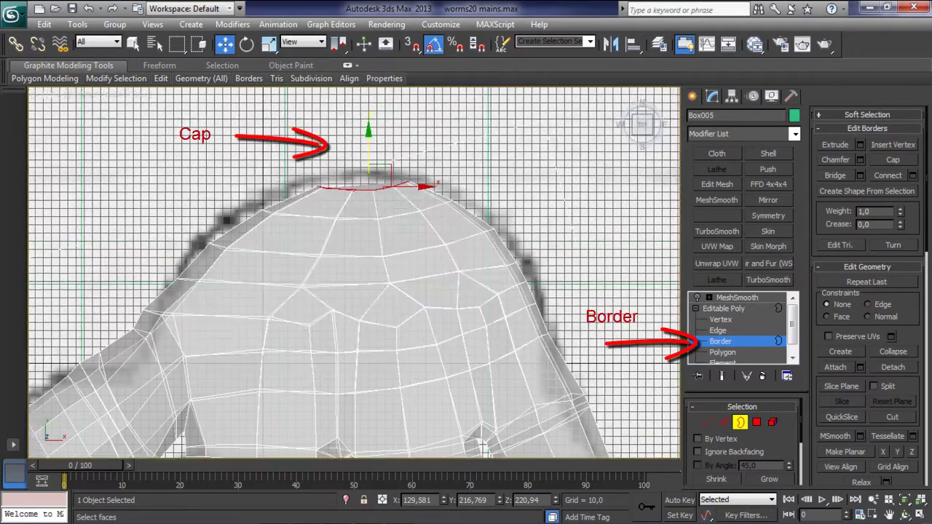
scroll(373, 277, "up", 5)
mouse_move(354, 273)
middle_mouse_down("alt")
mouse_move(313, 240)
mouse_move(378, 291)
middle_mouse_up("alt")
scroll(354, 273, "up", 5)
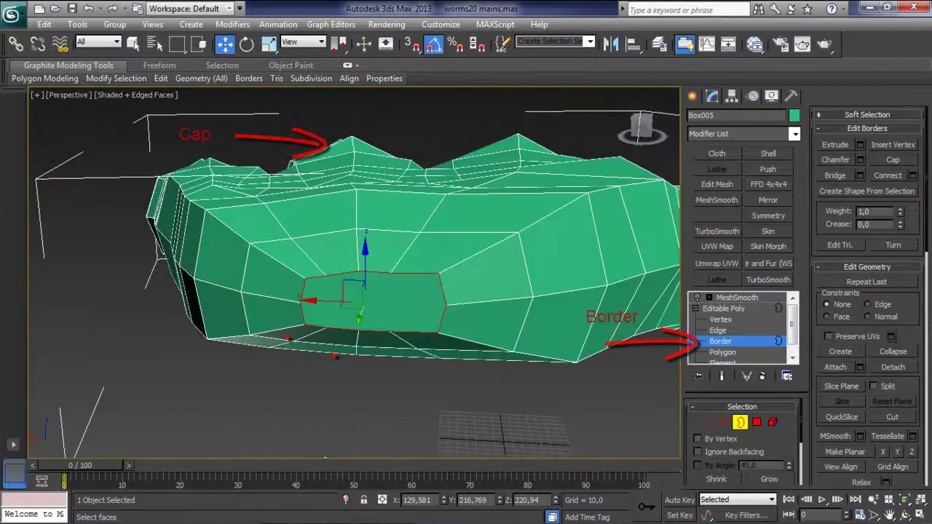
Step: Insert new vertices on the cap's edges
right_click(269, 251)
left_click(226, 233)
left_click(447, 260)
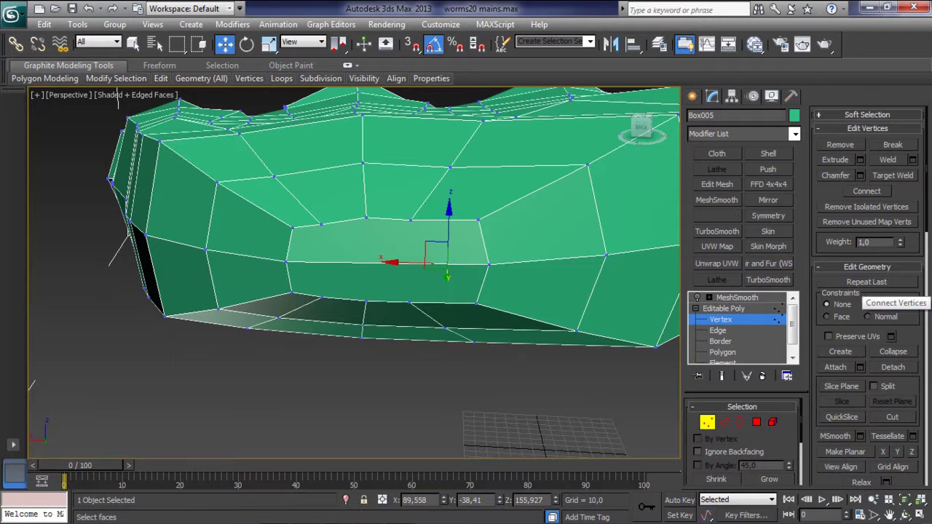
key("2")
right_click(431, 260)
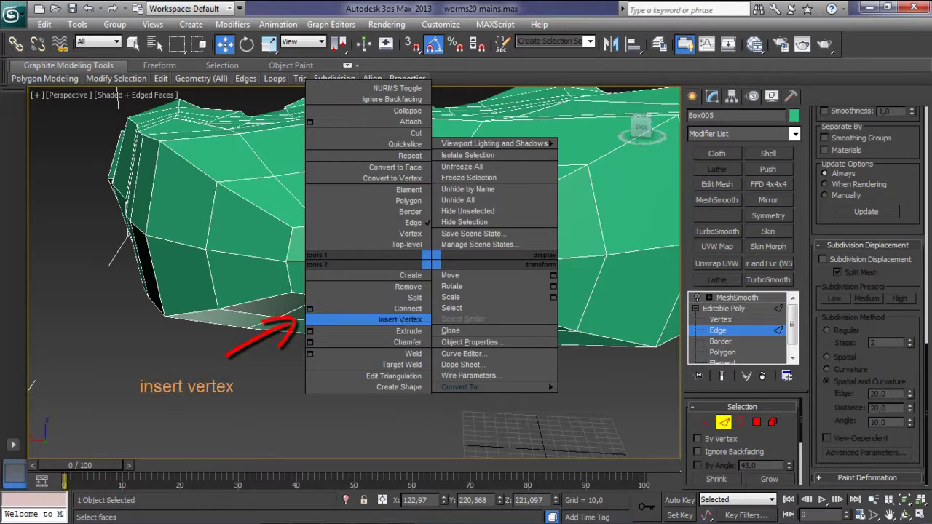
left_click(400, 320)
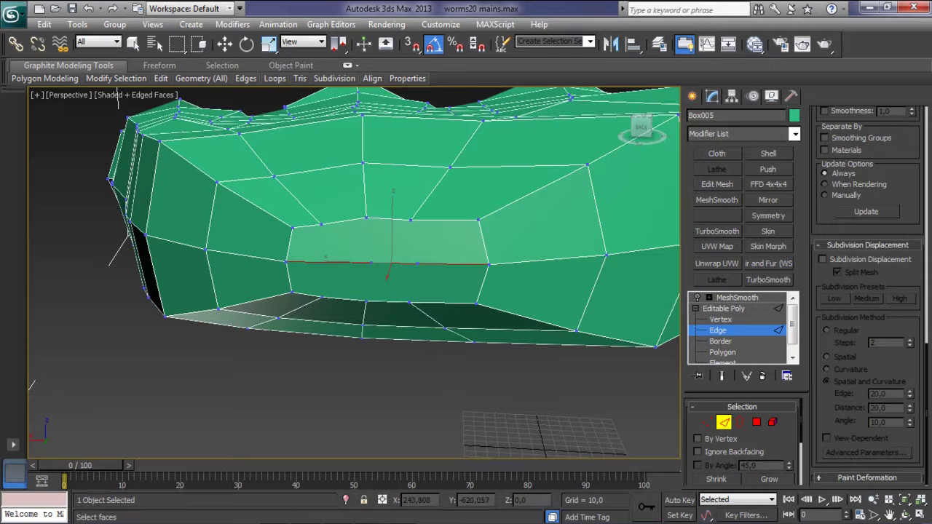
Step: Connect two opposite cap vertices with a new edge and move the cap vertex left
key("1")
left_click(321, 223)
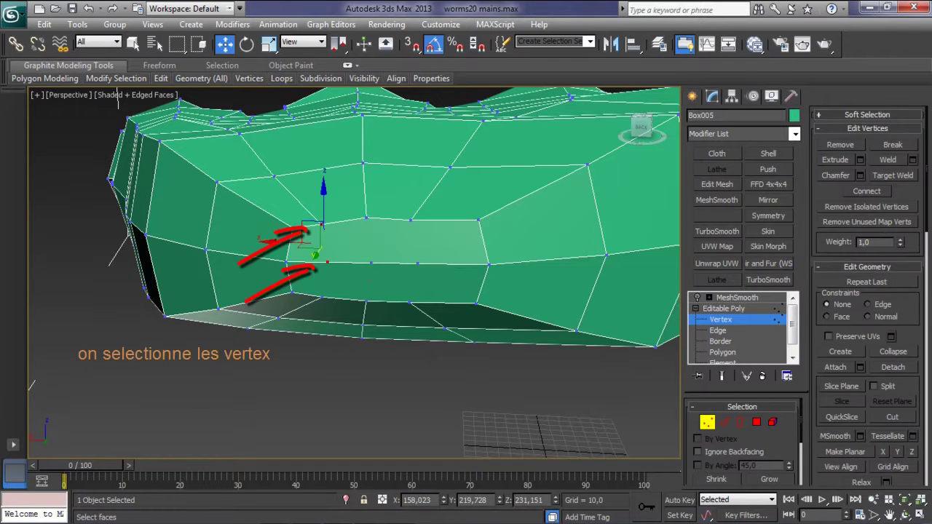
right_click(318, 291)
key("Escape")
left_click(370, 264, "ctrl")
right_click(313, 295)
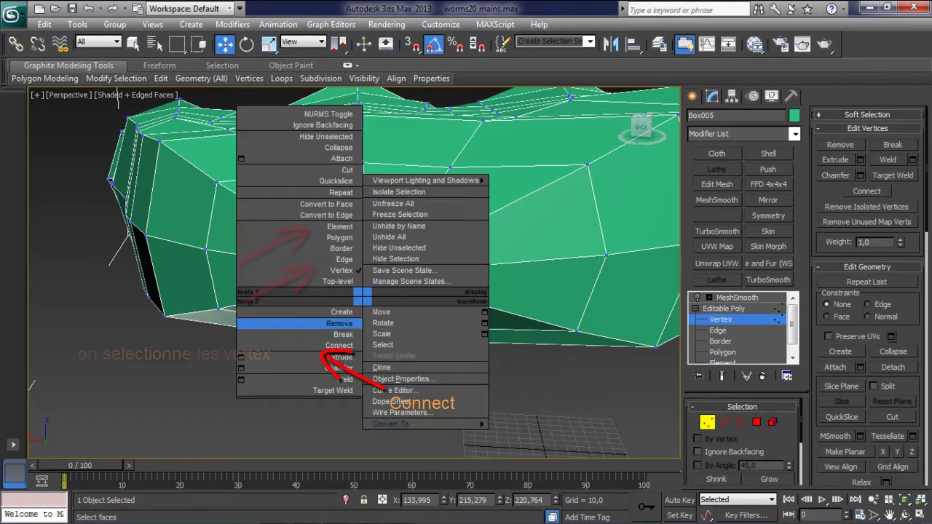
left_click(295, 340)
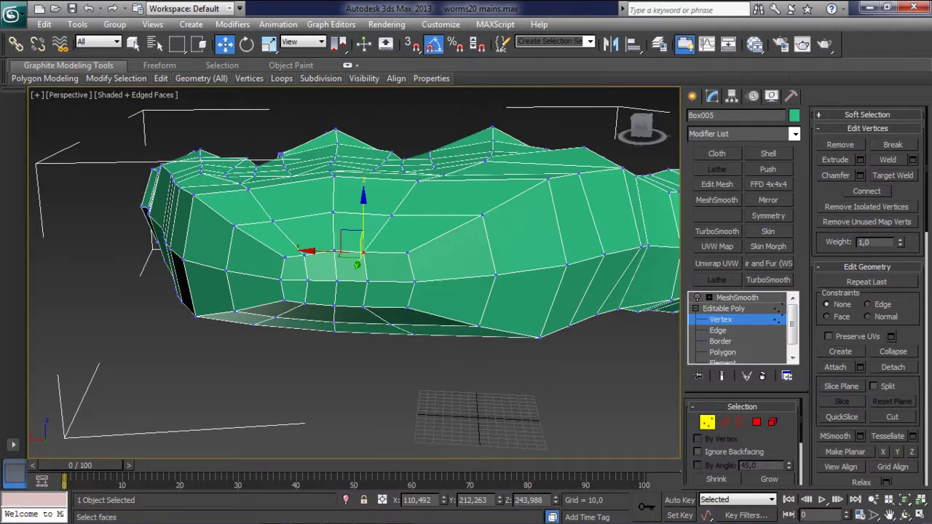
left_click_drag(320, 253, 289, 253)
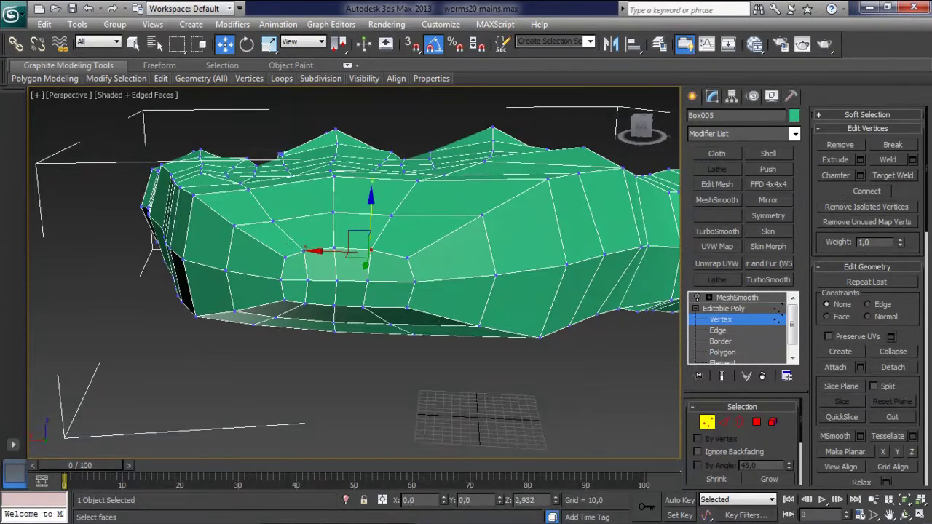
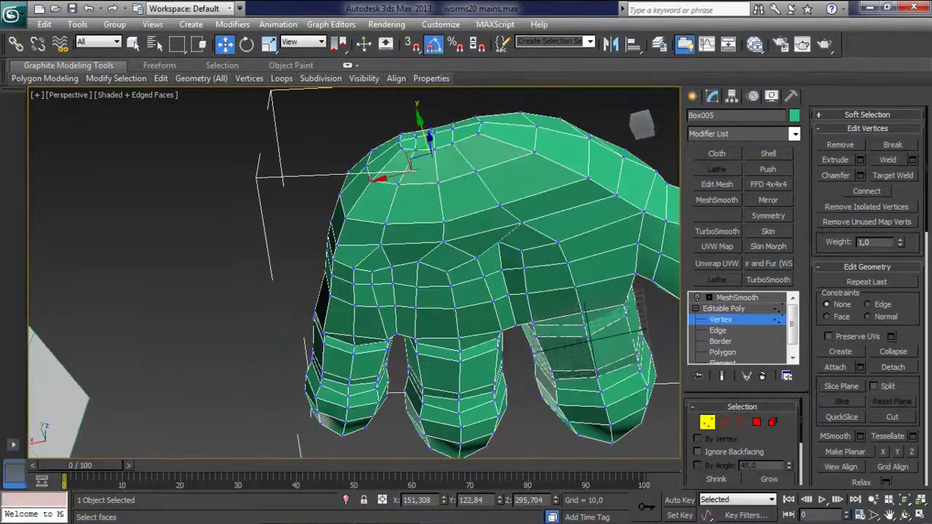
Step: Select a vertex on the hand's left side and enable Soft Selection with Falloff 48,48
left_click(332, 271)
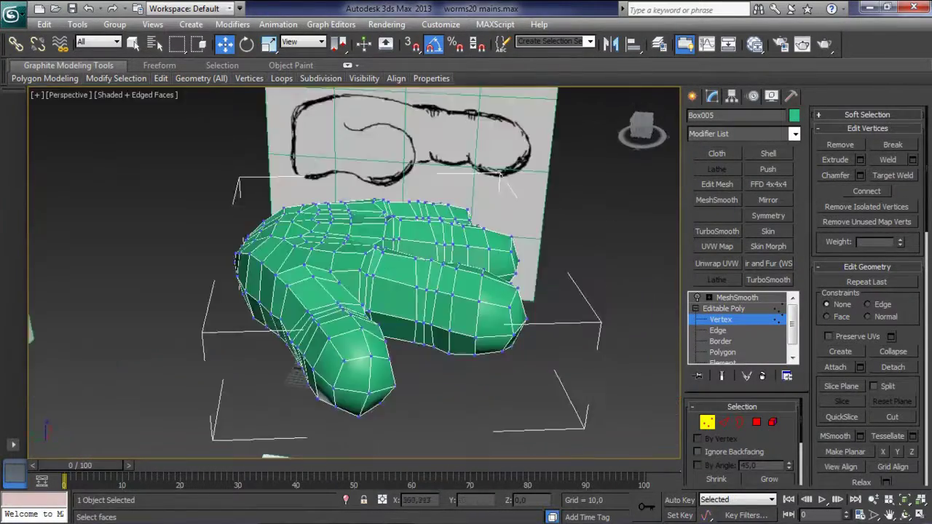
left_click(867, 128)
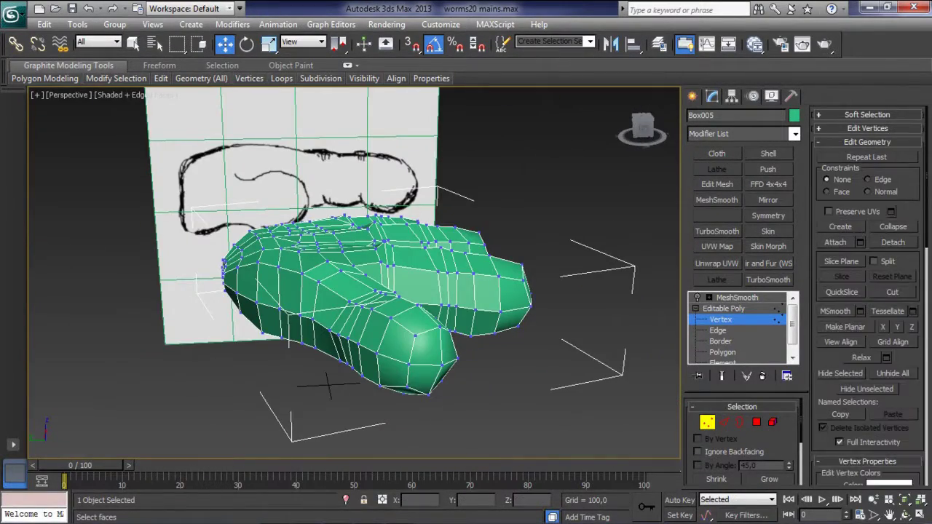
left_click(868, 115)
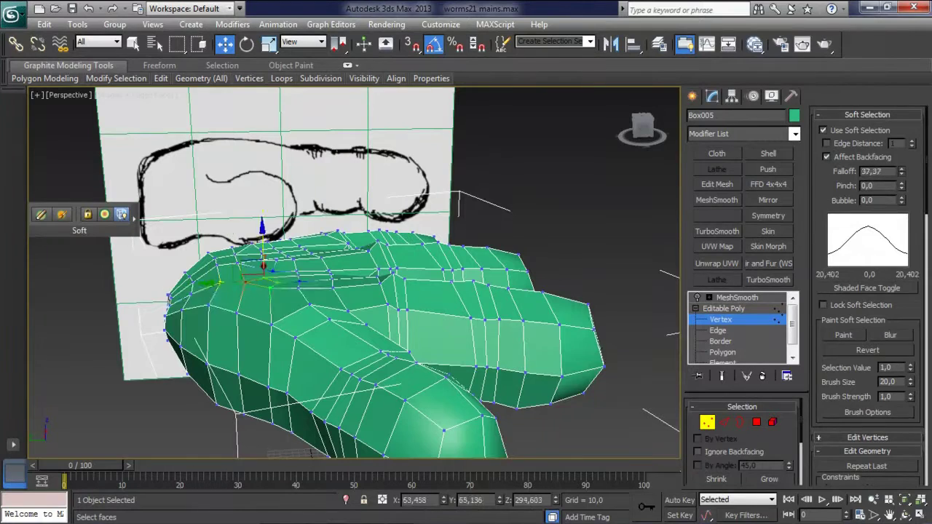
middle_click_drag(350, 277, 327, 262, "alt")
Step: Drag the soft-selected vertices to reshape the palm and fingers, checking from below
mouse_move(248, 290)
left_mouse_down()
mouse_move(234, 265)
mouse_move(274, 274)
mouse_move(255, 284)
left_mouse_up()
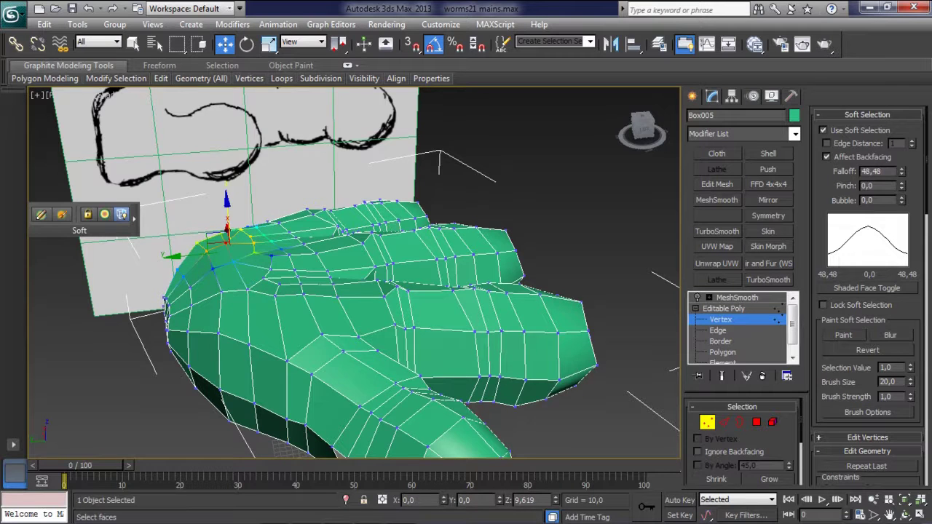
middle_click_drag(277, 270, 269, 269, "alt")
left_click_drag(271, 246, 267, 237)
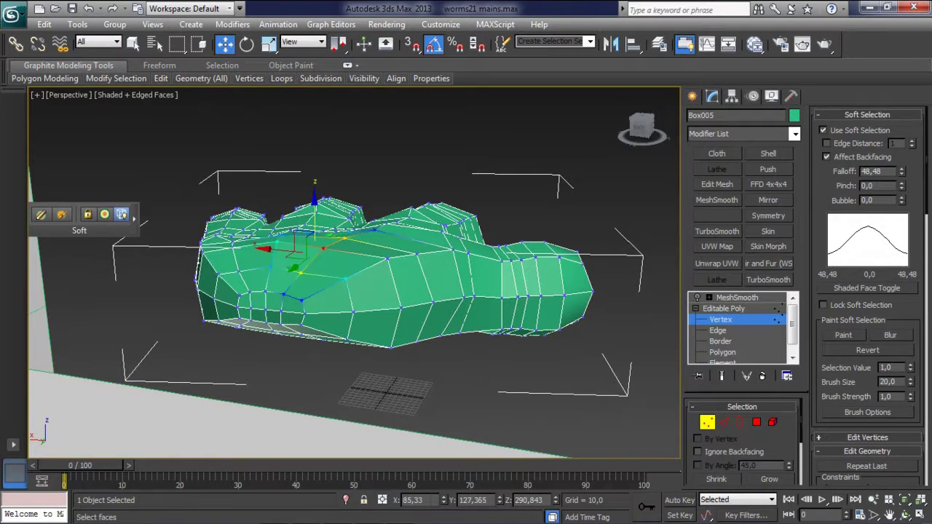
middle_click_drag(292, 262, 324, 285, "alt")
left_click_drag(313, 271, 271, 266)
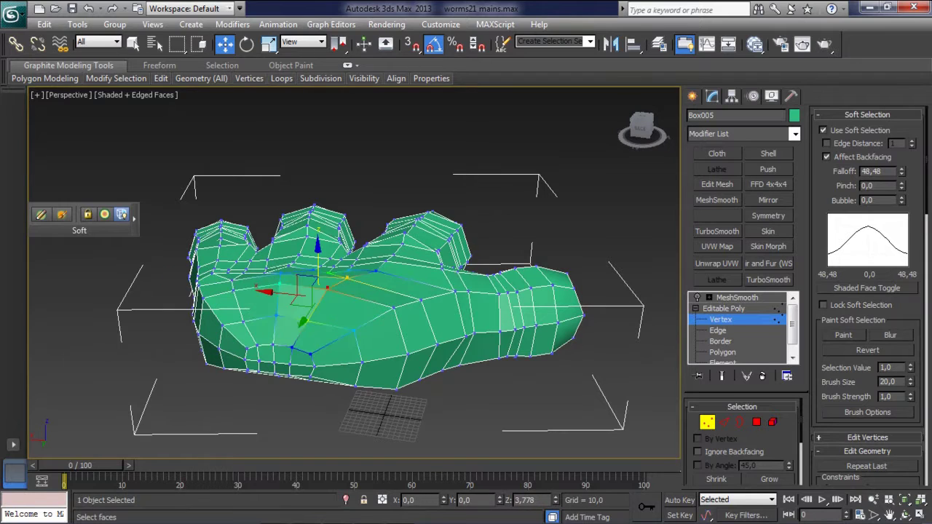
middle_click_drag(291, 276, 379, 276, "alt")
left_click_drag(386, 270, 391, 252)
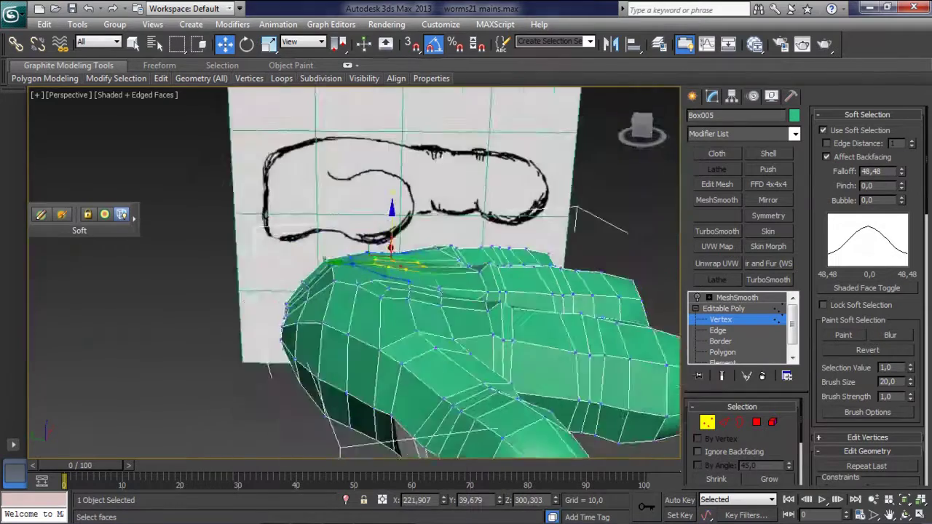
middle_click_drag(391, 251, 408, 247, "alt")
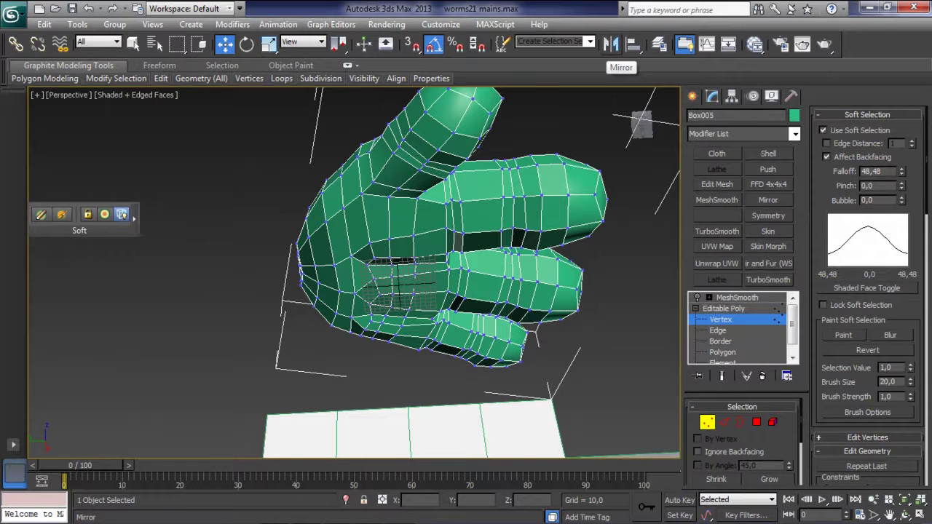
Step: Put both reference planes on a new hidden layer named 'plans mains'
left_click(659, 44)
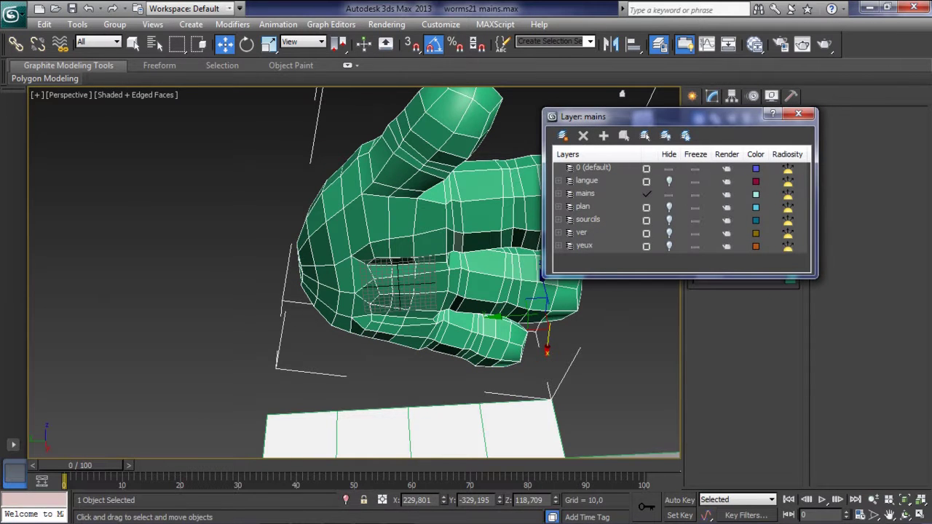
left_click(584, 193)
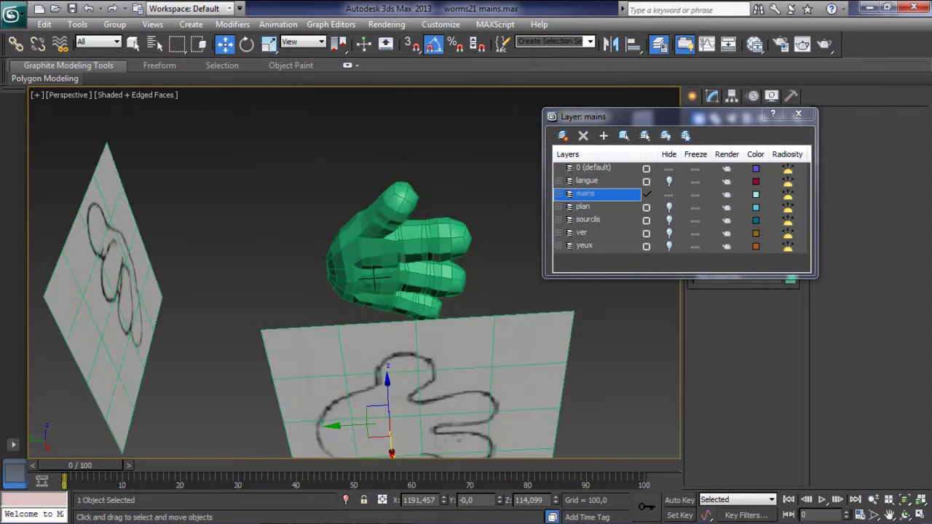
key("ctrl+a")
left_click(562, 135)
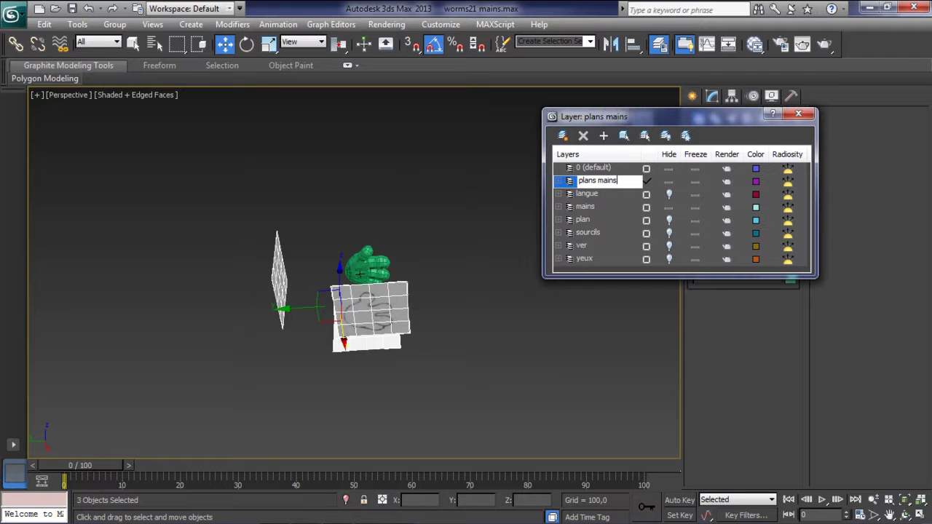
key("Return")
left_click(672, 182)
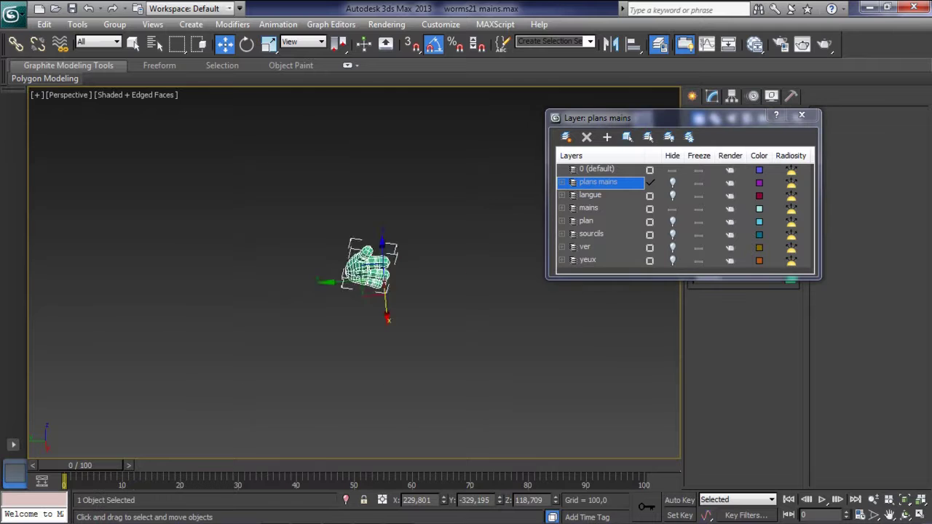
key("z")
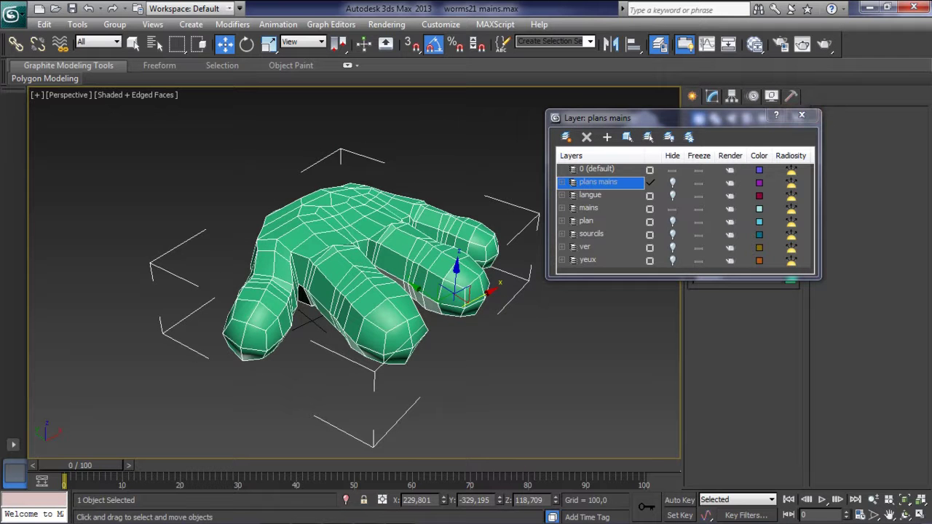
left_click(802, 115)
Step: Set the hand's object colour to white
scroll(350, 269, "up", 3)
left_click(789, 276)
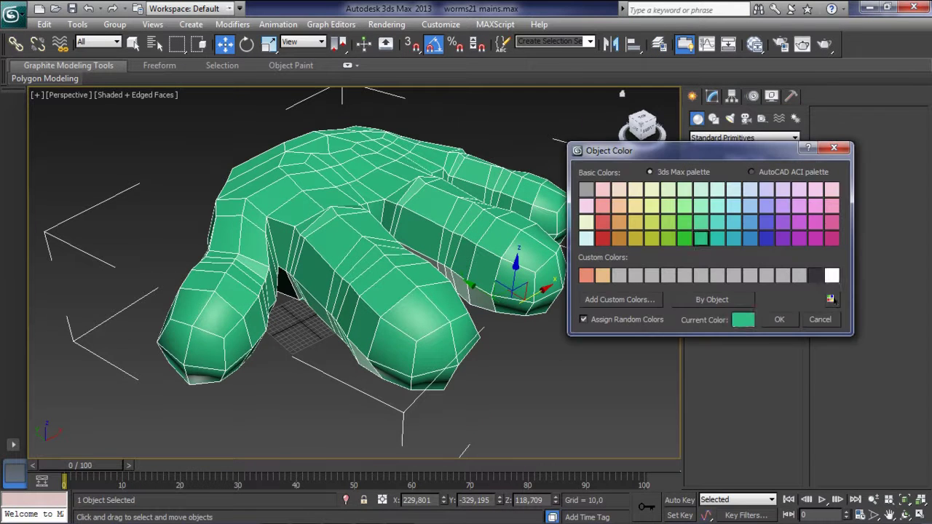
key("Return")
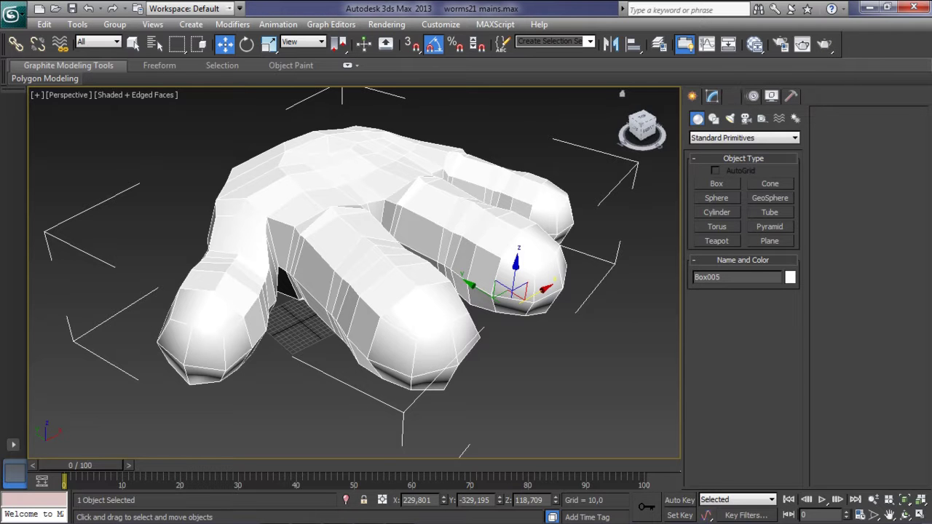
Step: Render the Perspective view to preview the smoothed white hand
mouse_move(349, 277)
middle_mouse_down("alt")
mouse_move(430, 276)
mouse_move(408, 276)
middle_mouse_up("alt")
scroll(349, 270, "down", 5)
scroll(349, 277, "up", 5)
key("shift+q")
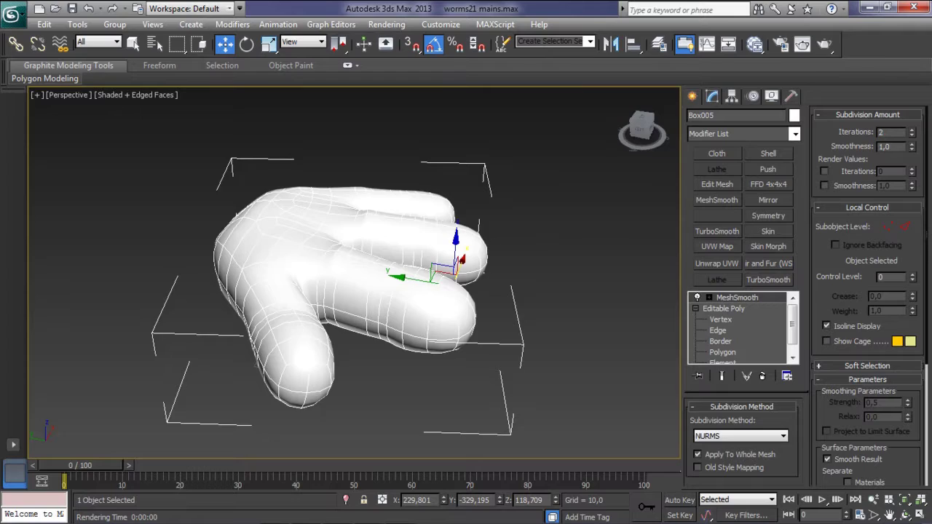
Step: Nudge base-mesh vertices along Y on the back of the hand, then turn off Use Soft Selection
mouse_move(430, 277)
middle_mouse_down("alt")
mouse_move(445, 262)
mouse_move(445, 291)
mouse_move(437, 255)
mouse_move(480, 292)
mouse_move(422, 284)
mouse_move(400, 299)
middle_mouse_up("alt")
scroll(437, 254, "up", 3)
scroll(437, 277, "down", 3)
key("1")
left_click_drag(233, 298, 238, 300)
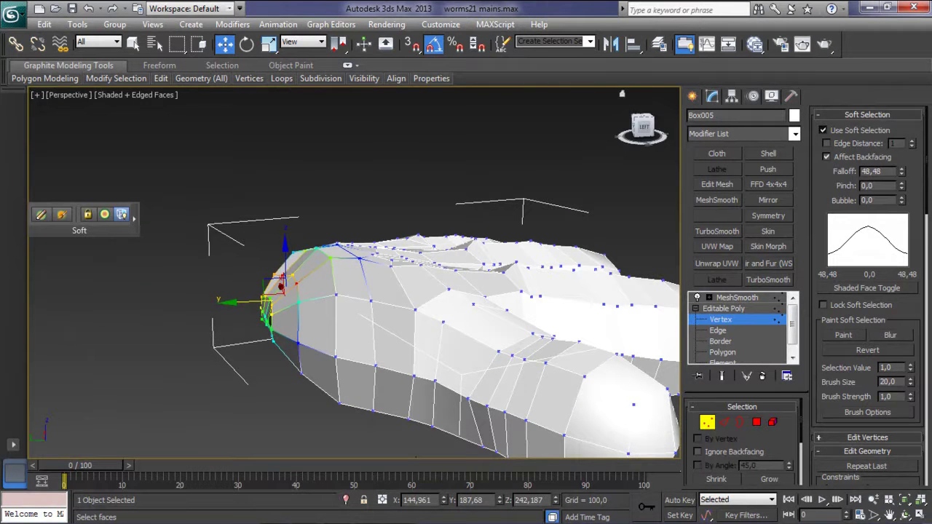
left_click(284, 268)
mouse_move(437, 291)
middle_mouse_down("alt")
mouse_move(408, 306)
mouse_move(335, 299)
mouse_move(277, 204)
mouse_move(258, 283)
mouse_move(359, 375)
mouse_move(297, 153)
mouse_move(288, 175)
mouse_move(296, 155)
middle_mouse_up("alt")
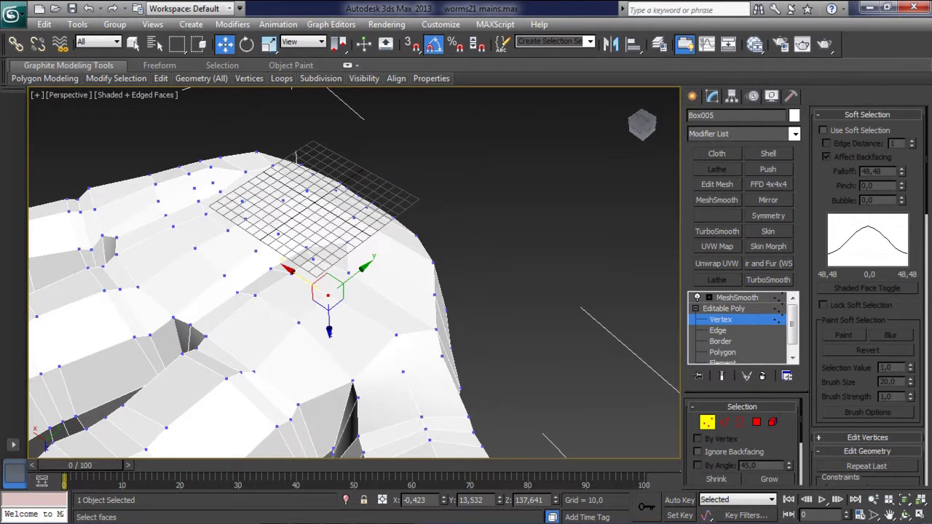
middle_click_drag(296, 156, 359, 129, "alt")
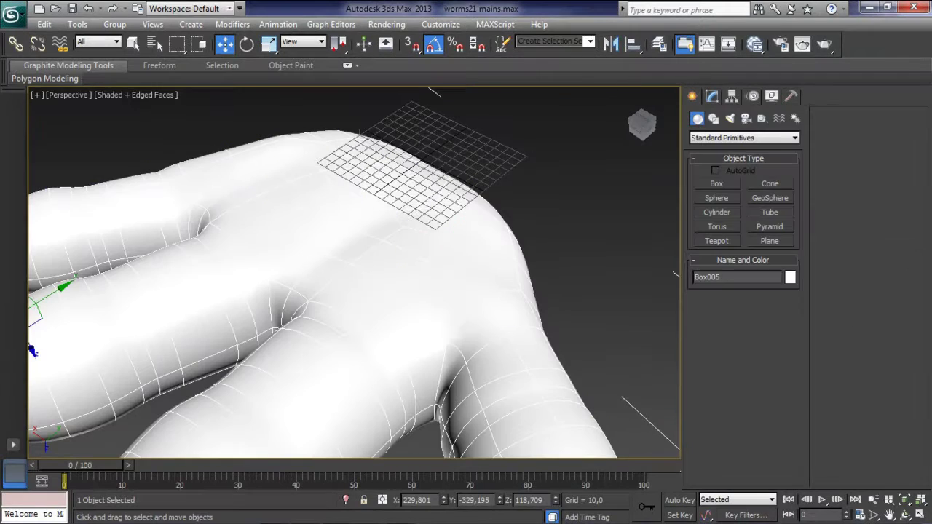
Step: Change the hand's object colour to dark blue
left_click(790, 276)
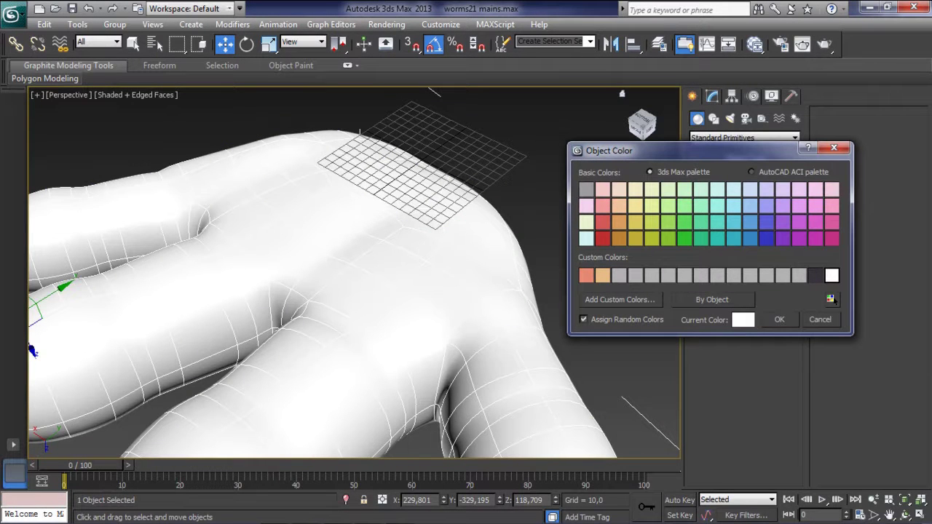
left_click(766, 238)
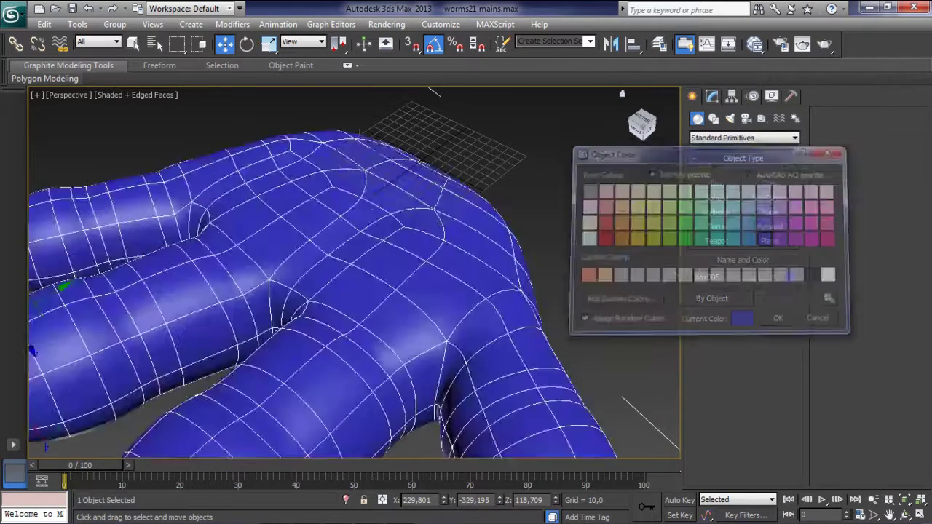
left_click(779, 319)
middle_click_drag(349, 276, 408, 277, "alt")
middle_click_drag(349, 276, 622, 93, "alt")
Step: Return to Vertex level and bring the whole hand into a low side view
key("1")
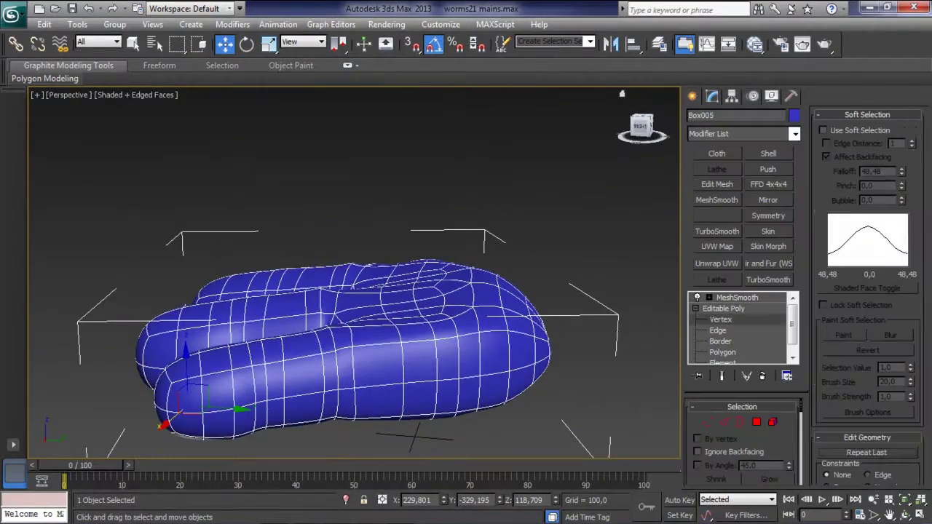
middle_click_drag(349, 291, 213, 246, "alt")
middle_click_drag(349, 291, 466, 291, "alt")
mouse_move(349, 291)
middle_mouse_down("alt")
mouse_move(423, 269)
mouse_move(292, 291)
mouse_move(248, 284)
middle_mouse_up("alt")
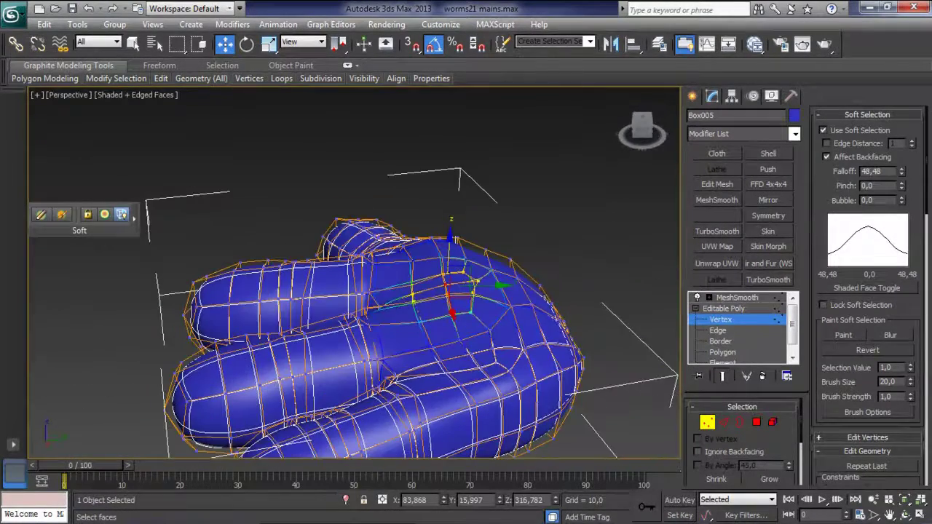
middle_click_drag(350, 291, 270, 266, "alt")
mouse_move(349, 292)
middle_mouse_down("alt")
mouse_move(313, 282)
mouse_move(342, 306)
mouse_move(328, 350)
middle_mouse_up("alt")
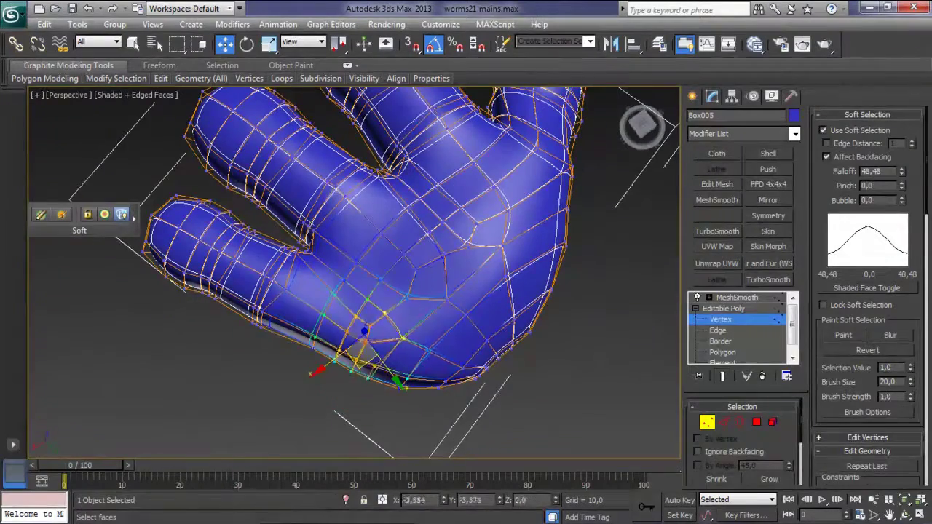
scroll(349, 277, "down", 3)
mouse_move(350, 291)
middle_mouse_down("alt")
mouse_move(320, 284)
mouse_move(342, 284)
mouse_move(331, 243)
middle_mouse_up("alt")
mouse_move(437, 263)
middle_mouse_down("alt")
mouse_move(538, 227)
mouse_move(510, 190)
middle_mouse_up("alt")
Step: Select vertices on the left shoulder and pull them along X to reshape it
left_click(437, 264)
left_click(467, 259, "ctrl")
middle_click_drag(466, 262, 408, 233, "alt")
left_click(351, 294)
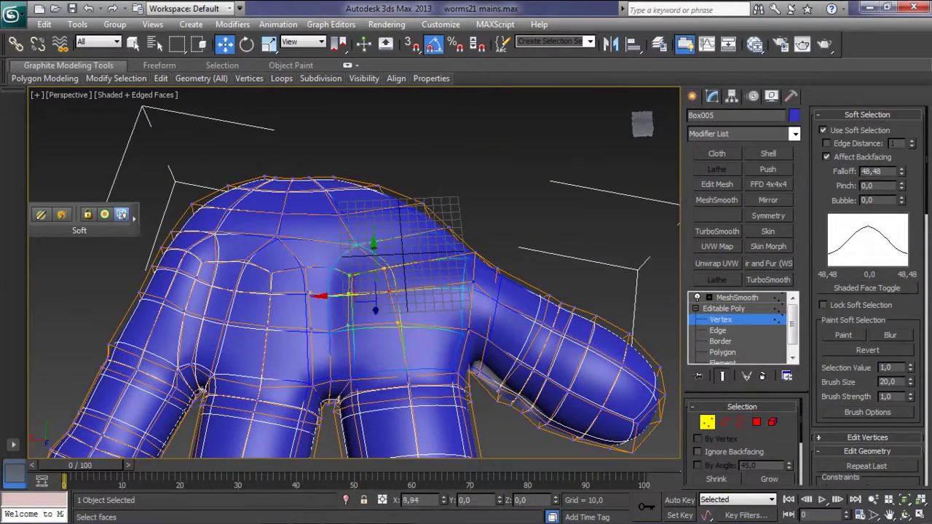
left_click(313, 243)
left_click(271, 277)
middle_click_drag(270, 277, 292, 270, "alt")
left_click(195, 249)
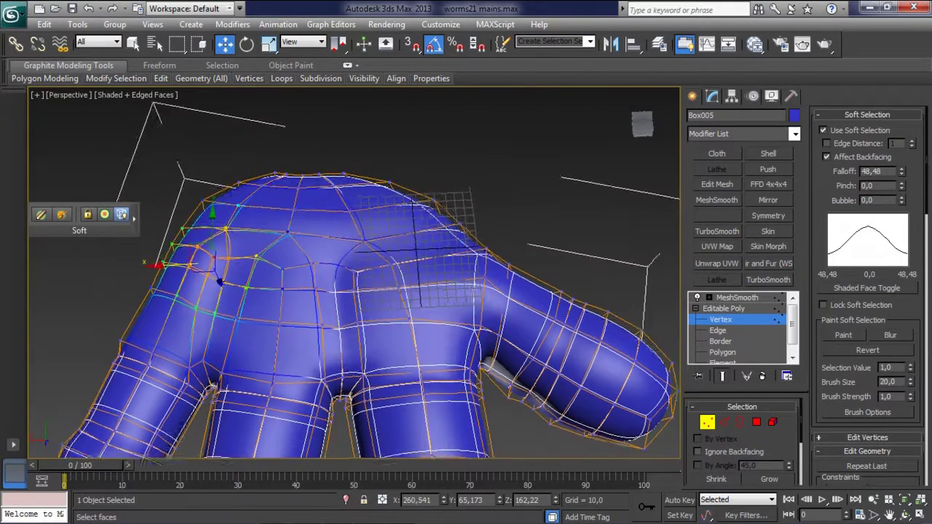
middle_click_drag(219, 281, 233, 273, "alt")
left_click_drag(226, 288, 232, 309)
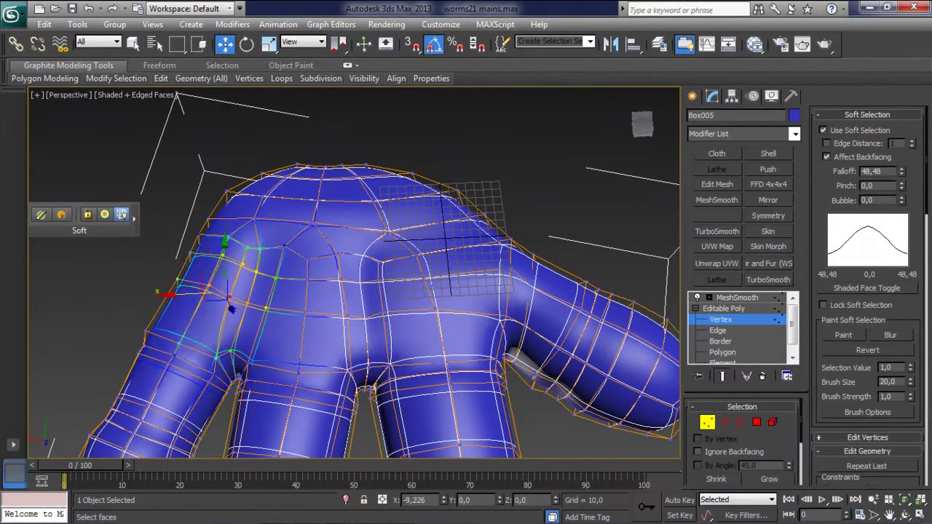
left_click_drag(256, 266, 315, 258)
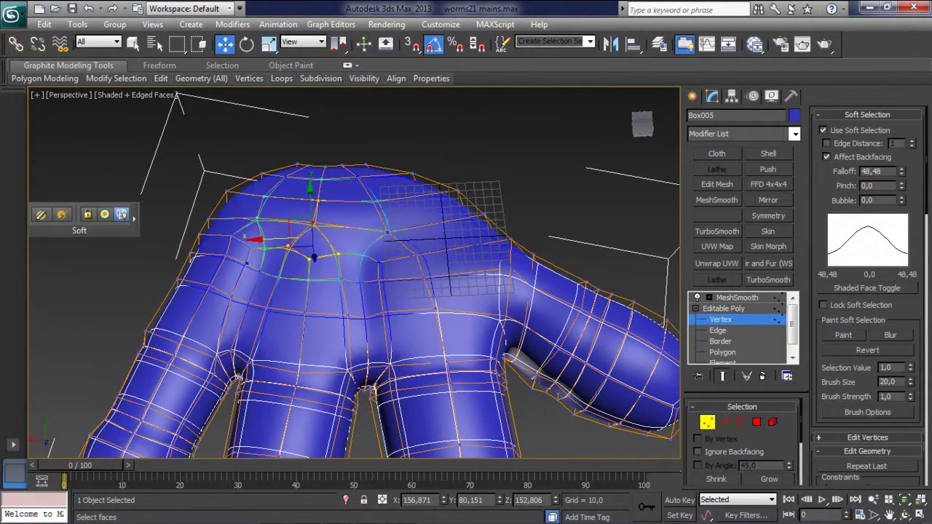
Step: Pull a shoulder vertex down to smooth the shoulder, then select a higher one
left_click(260, 249)
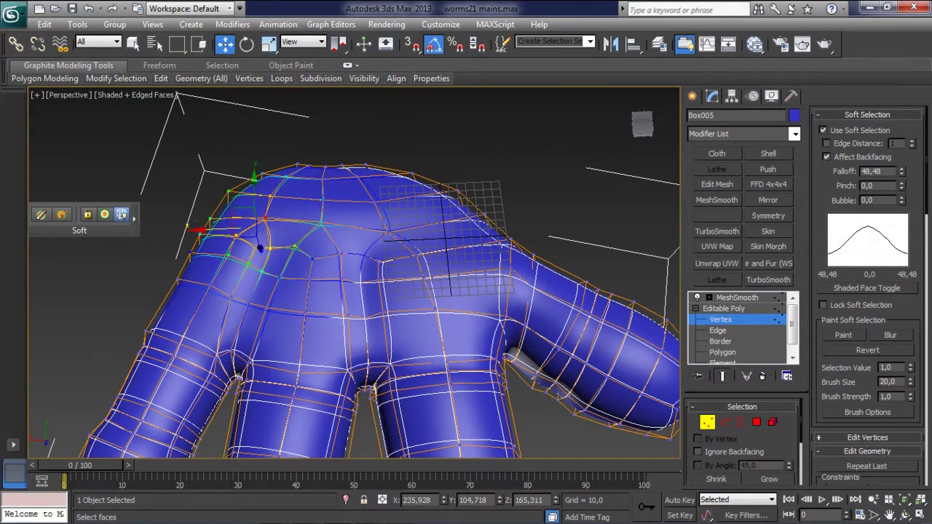
middle_click_drag(260, 249, 219, 241, "alt")
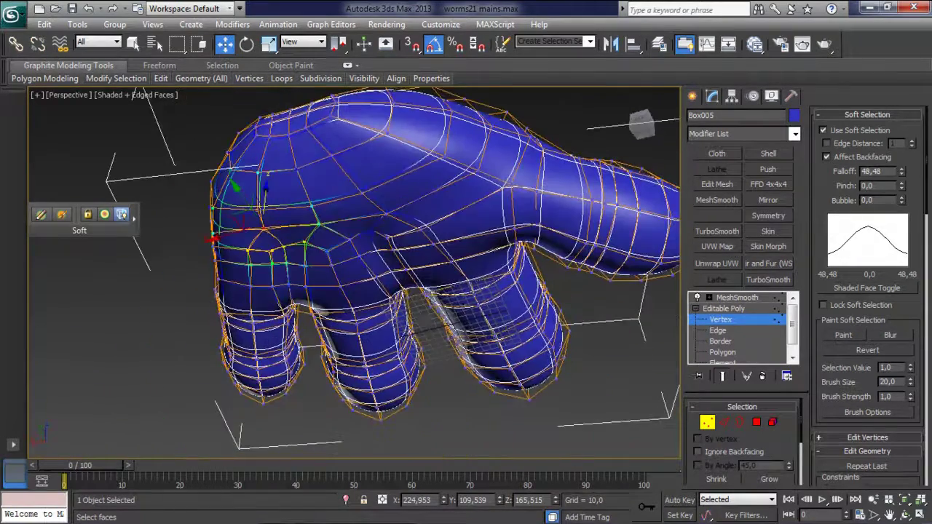
left_click_drag(270, 193, 273, 217)
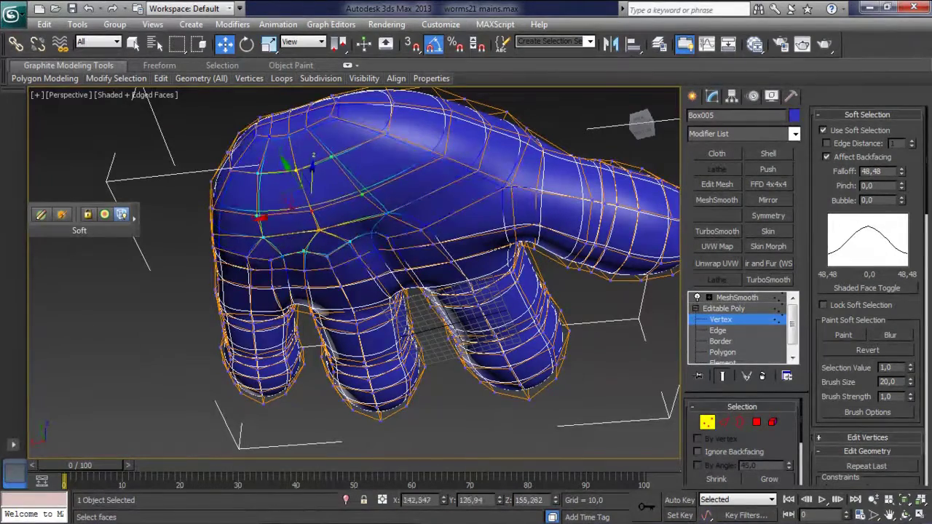
left_click(234, 172)
middle_click_drag(240, 190, 219, 182, "alt")
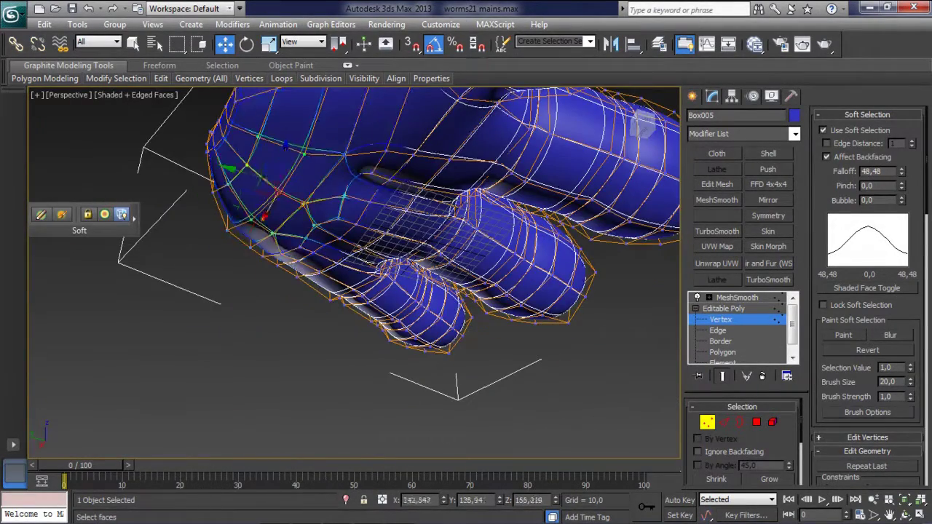
mouse_move(291, 167)
middle_mouse_down("alt")
mouse_move(233, 167)
mouse_move(225, 138)
middle_mouse_up("alt")
middle_click_drag(349, 277, 349, 218, "alt")
middle_click_drag(350, 276, 335, 225, "alt")
middle_click_drag(350, 277, 342, 189, "alt")
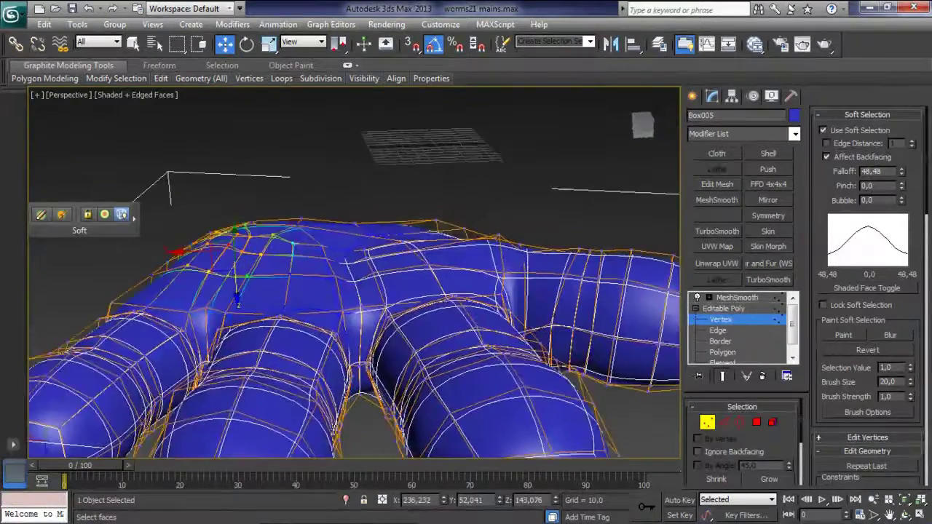
Step: Lower and push vertices on the body top, and raise a vertex group on the underside
left_click_drag(351, 273, 352, 298)
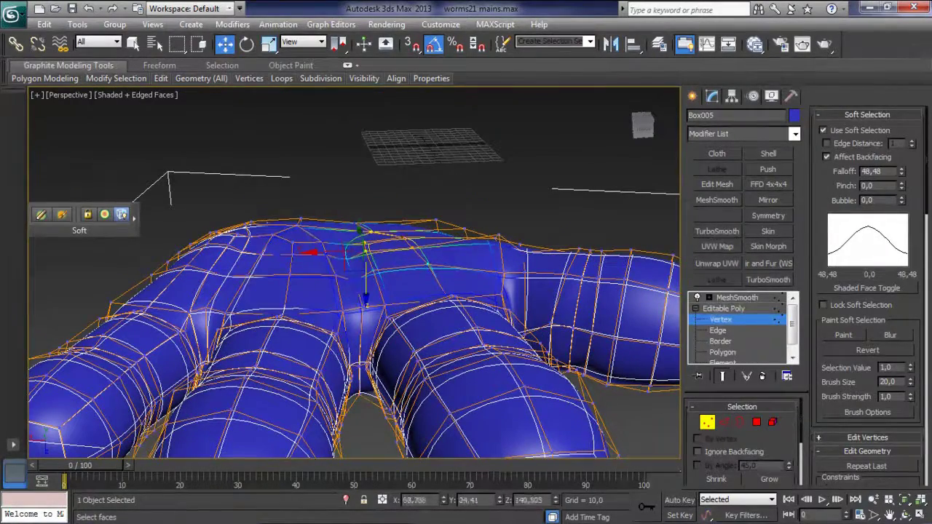
type("48,965")
left_click(380, 230)
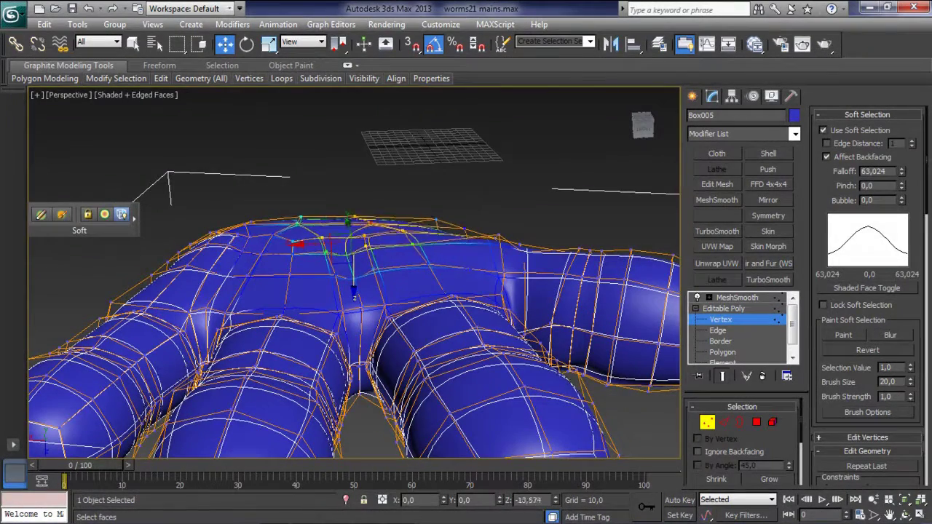
middle_click_drag(354, 288, 355, 270, "alt")
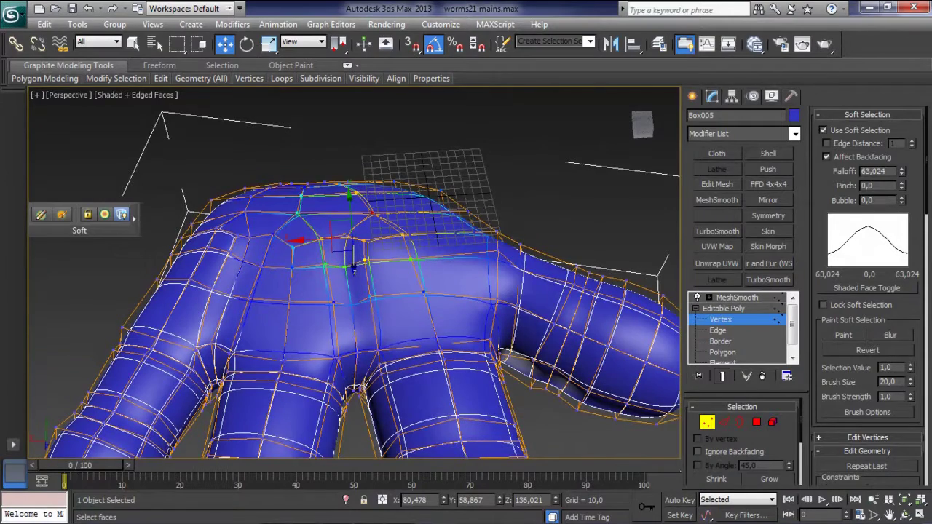
middle_click_drag(354, 269, 354, 240, "alt")
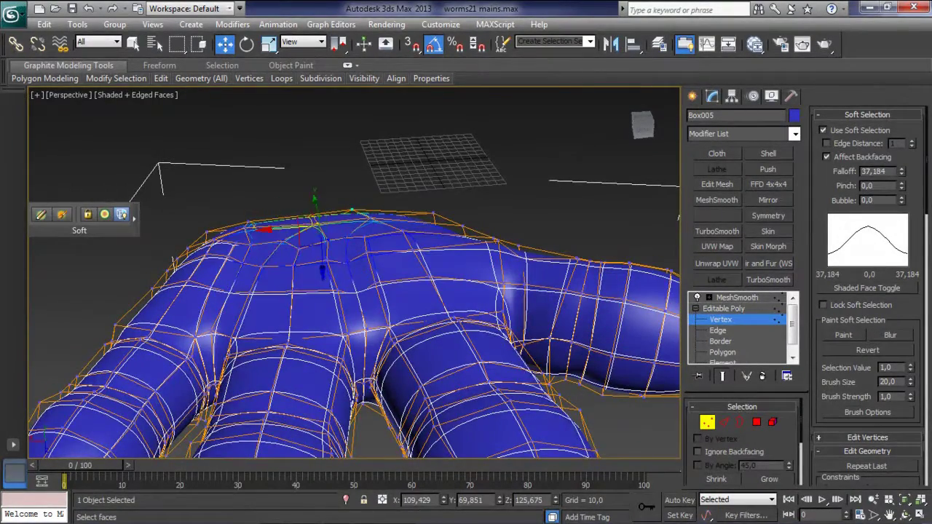
left_click(320, 218)
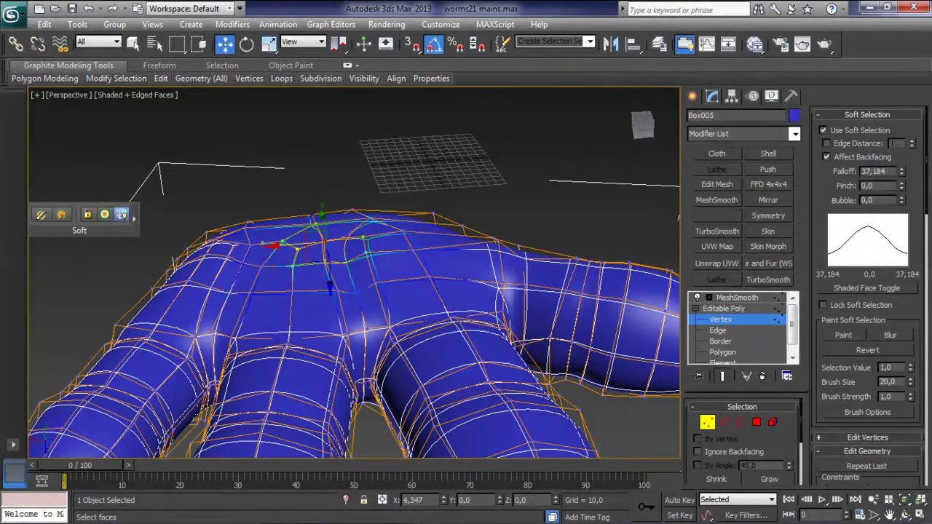
middle_click_drag(355, 240, 354, 255, "alt")
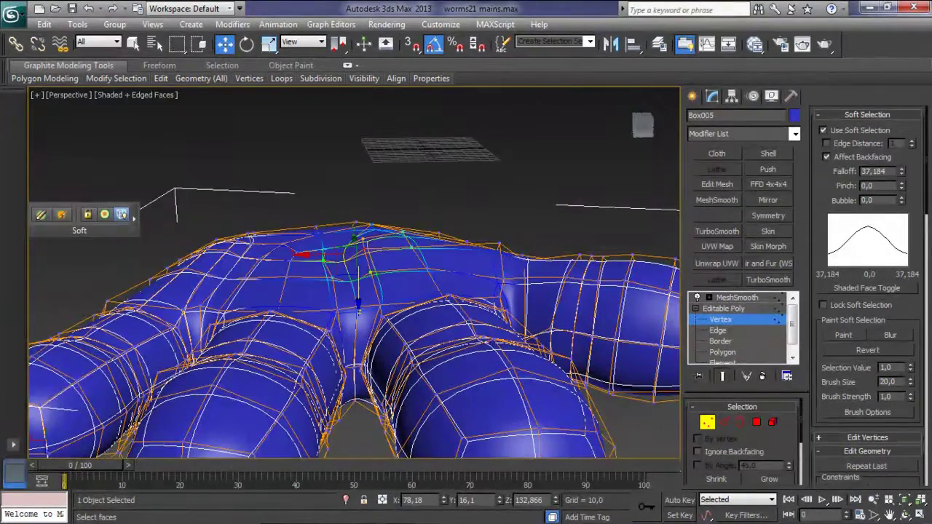
mouse_move(354, 255)
middle_mouse_down("alt")
mouse_move(354, 269)
mouse_move(466, 291)
middle_mouse_up("alt")
mouse_move(376, 311)
middle_mouse_down("alt")
mouse_move(388, 393)
mouse_move(397, 396)
middle_mouse_up("alt")
left_click_drag(433, 357, 449, 349)
middle_click_drag(449, 350, 510, 324, "alt")
left_click_drag(370, 373, 370, 366)
Step: Select the vertices at the mesh tip and switch back to Move
middle_click_drag(510, 324, 568, 309, "alt")
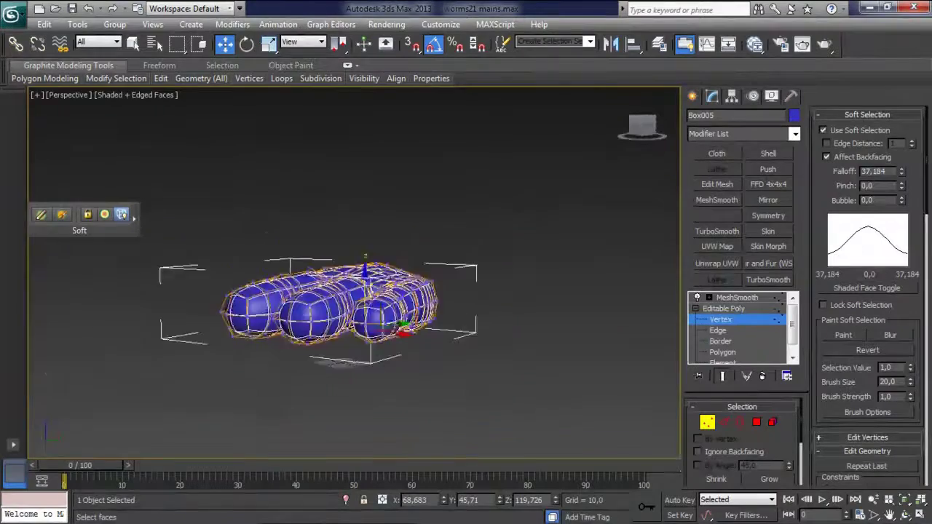
scroll(468, 271, "up", 3)
scroll(468, 271, "up", 2)
scroll(467, 271, "up", 2)
scroll(468, 271, "up", 1)
left_click_drag(387, 237, 426, 247)
middle_click_drag(437, 291, 506, 268, "alt")
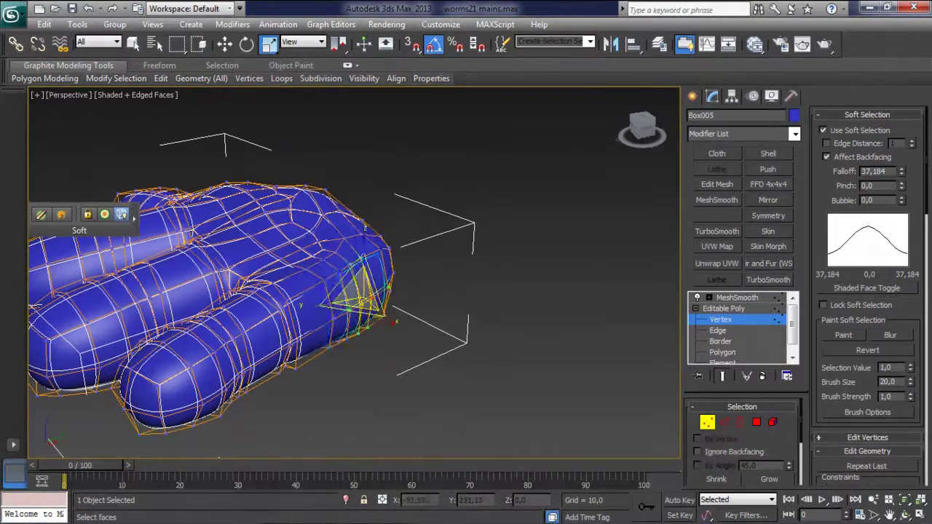
key("w")
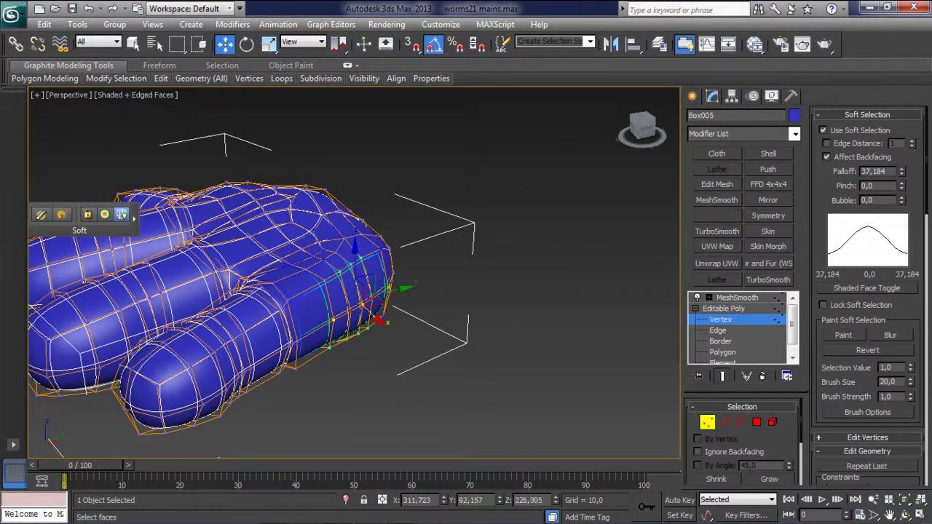
middle_click_drag(349, 277, 408, 262, "alt")
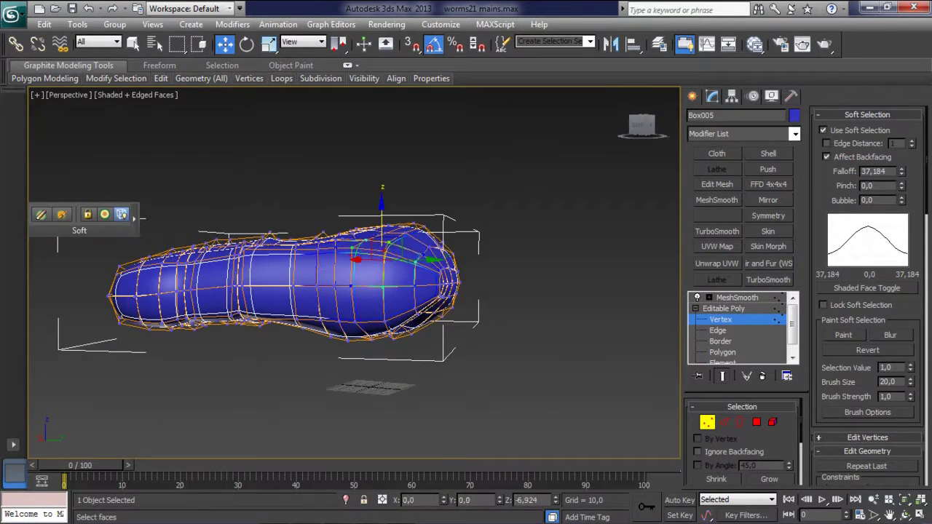
middle_click_drag(349, 277, 386, 298, "alt")
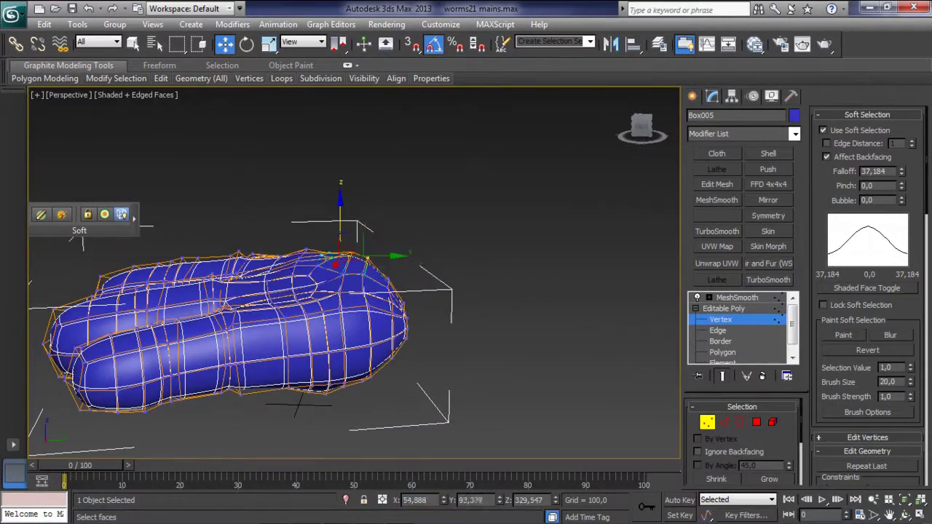
mouse_move(466, 277)
middle_mouse_down("alt")
mouse_move(510, 241)
mouse_move(528, 269)
middle_mouse_up("alt")
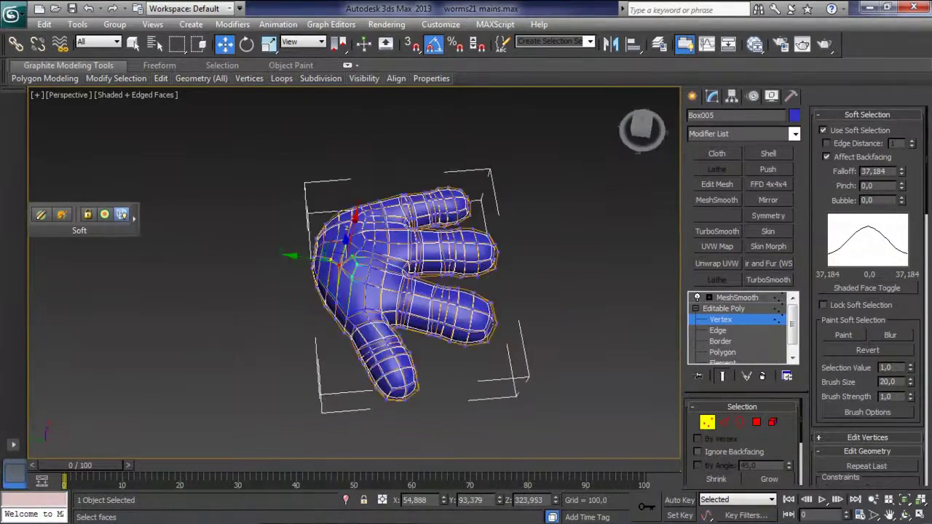
scroll(528, 270, "up", 5)
mouse_move(349, 277)
middle_mouse_down("alt")
mouse_move(411, 290)
mouse_move(459, 262)
mouse_move(485, 266)
mouse_move(488, 277)
middle_mouse_up("alt")
Step: Inspect the finger junction and select vertices higher on the fingers and upper palm
scroll(445, 269, "up", 4)
scroll(466, 265, "up", 3)
scroll(477, 269, "down", 5)
scroll(485, 266, "up", 4)
scroll(355, 276, "down", 5)
middle_click_drag(354, 277, 393, 273, "alt")
scroll(364, 273, "up", 5)
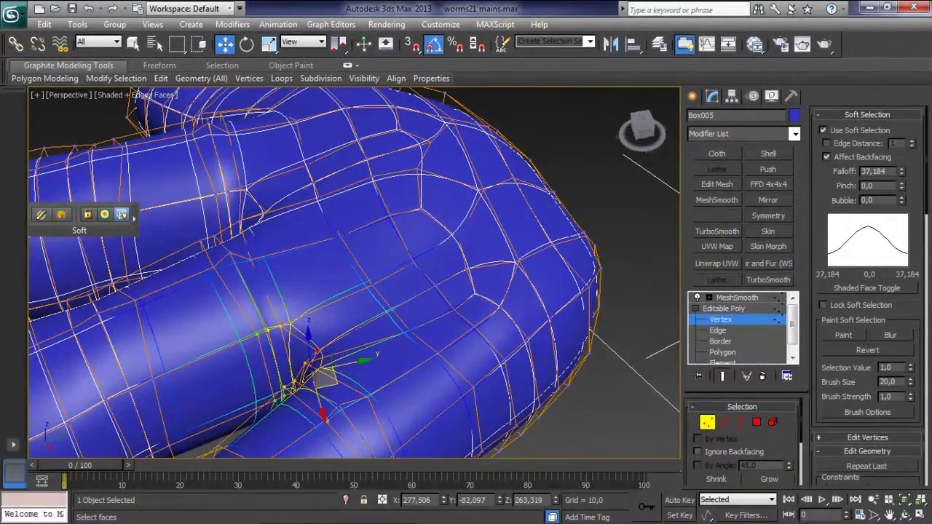
scroll(344, 277, "down", 4)
scroll(345, 277, "down", 3)
mouse_move(338, 291)
middle_mouse_down("alt")
mouse_move(356, 287)
mouse_move(342, 262)
mouse_move(354, 233)
middle_mouse_up("alt")
scroll(339, 291, "up", 5)
mouse_move(342, 93)
middle_mouse_down("alt")
mouse_move(114, 99)
mouse_move(124, 131)
mouse_move(190, 138)
middle_mouse_up("alt")
left_click(482, 222)
scroll(123, 131, "down", 5)
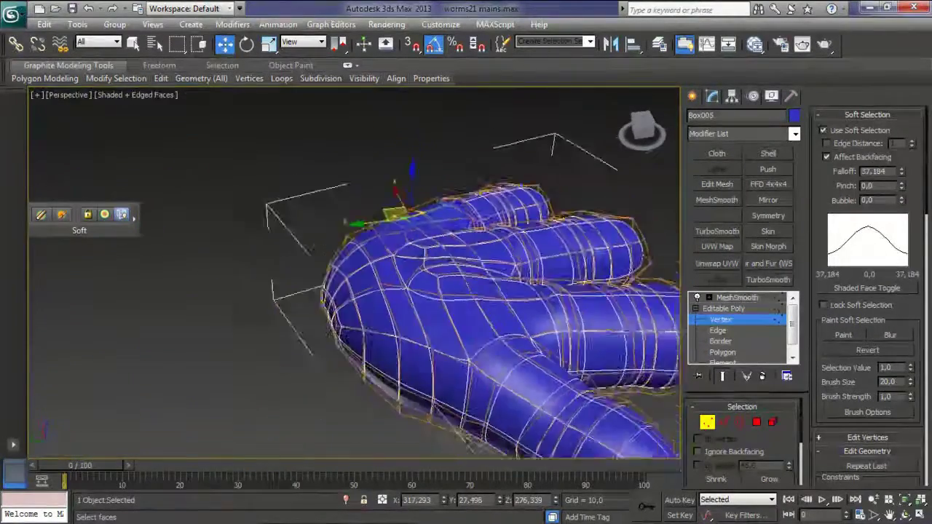
middle_click_drag(393, 291, 437, 306, "alt")
left_click(405, 295)
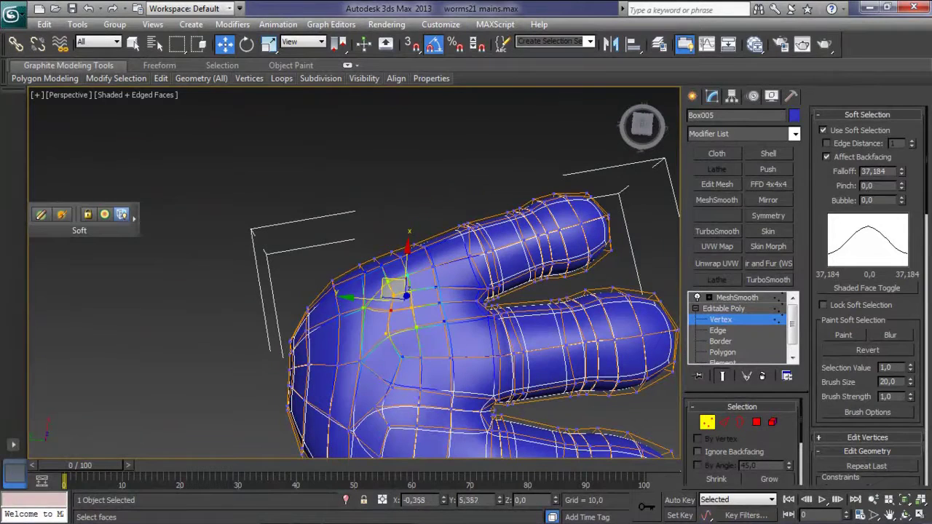
Step: Without soft falloff, move single vertices on the palm's outer left edge outward to round it
key("ctrl+z")
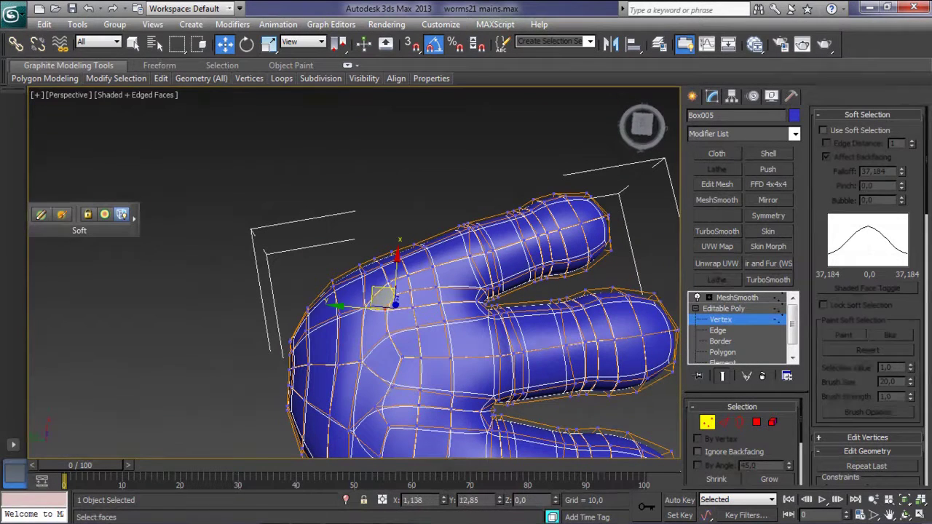
left_click(364, 303)
middle_click_drag(437, 306, 480, 248, "alt")
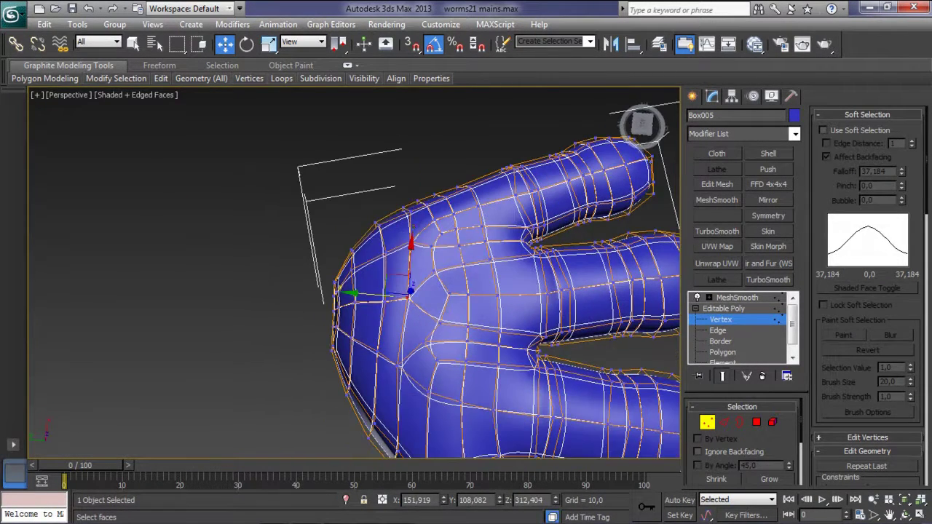
left_click_drag(395, 283, 396, 284)
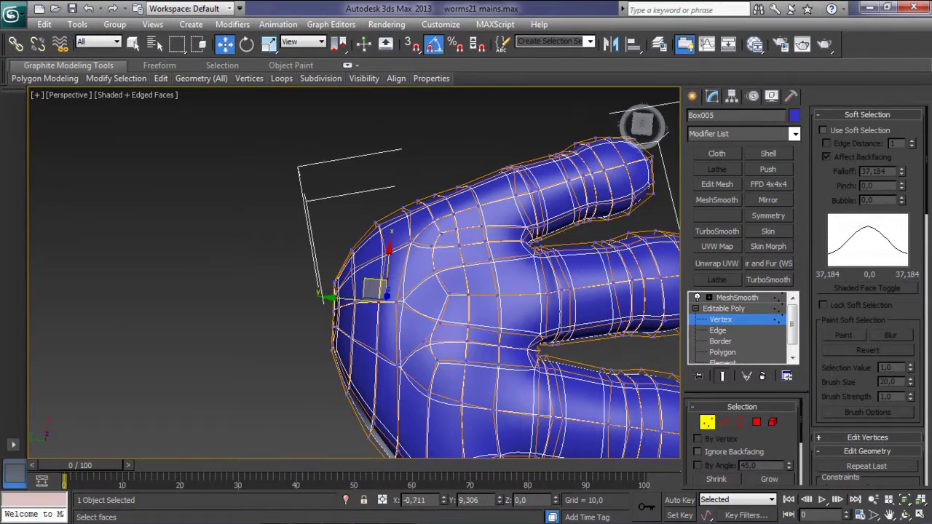
mouse_move(437, 306)
middle_mouse_down("alt")
mouse_move(422, 291)
mouse_move(466, 291)
mouse_move(422, 284)
mouse_move(407, 270)
middle_mouse_up("alt")
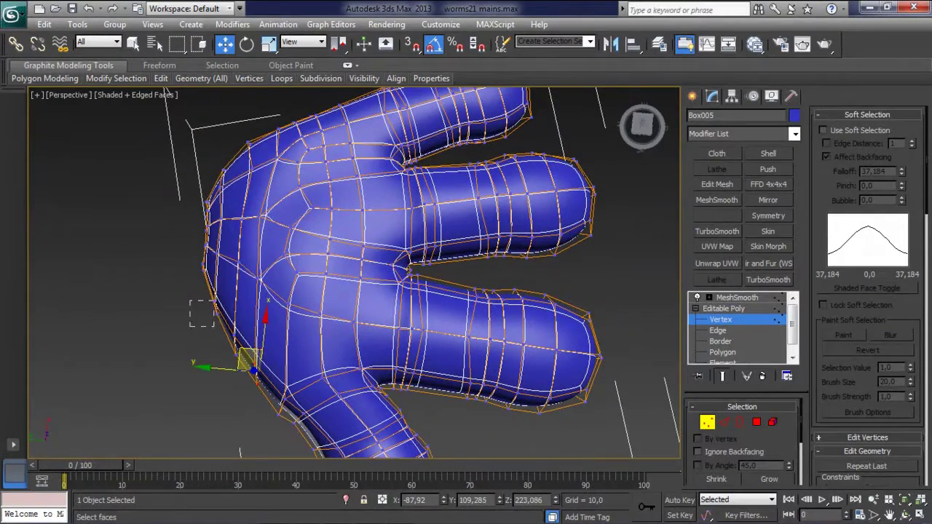
left_click_drag(208, 298, 198, 226)
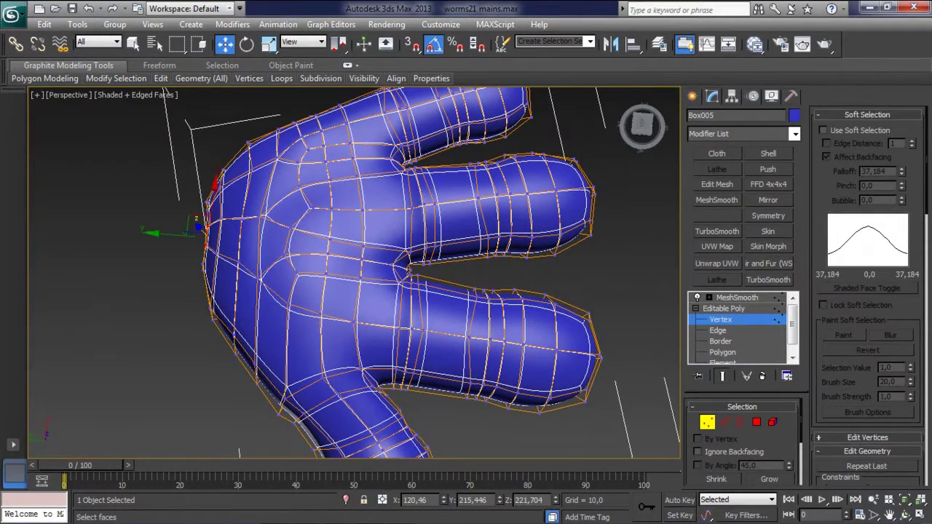
middle_click_drag(407, 269, 412, 289, "alt")
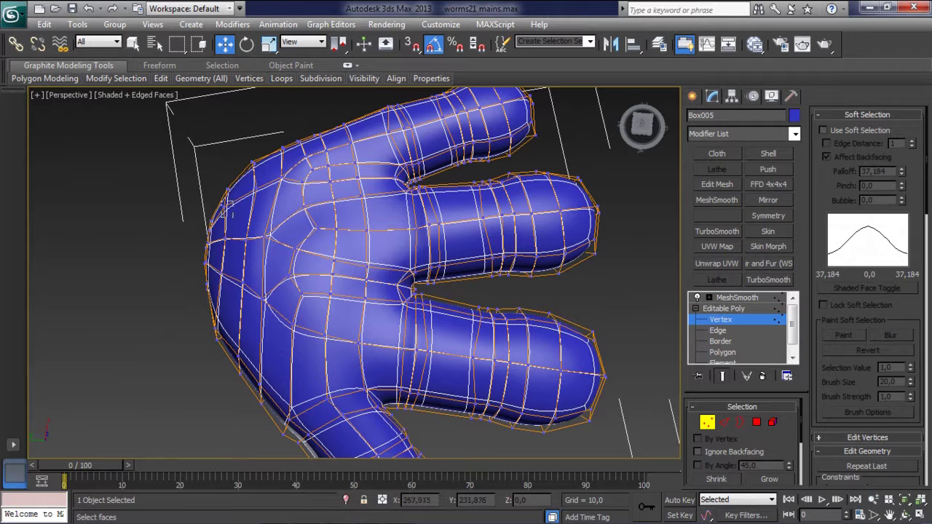
left_click(216, 232)
middle_click_drag(354, 273, 342, 240, "alt")
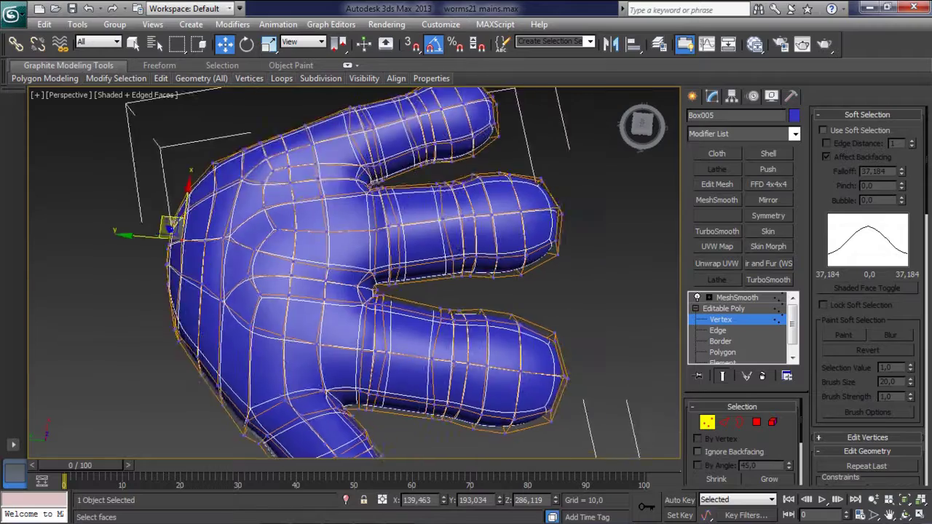
scroll(354, 273, "down", 2)
scroll(342, 255, "up", 4)
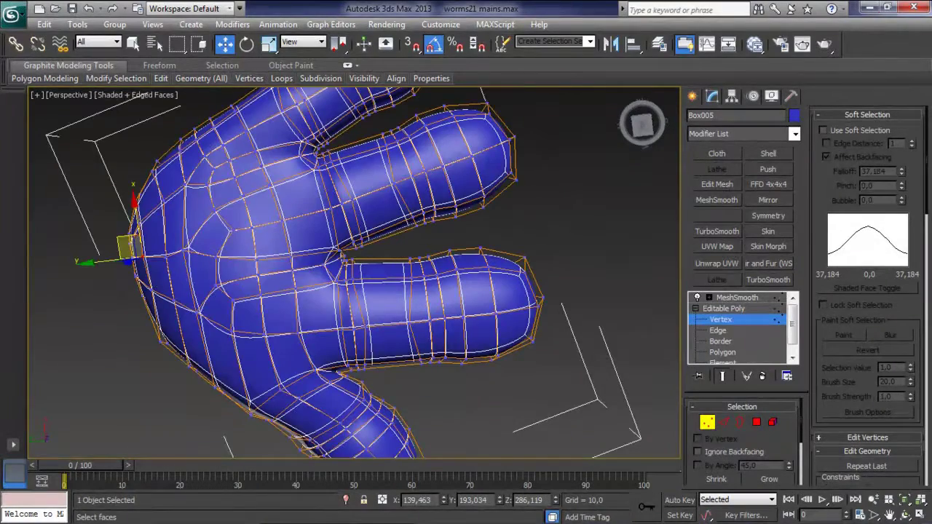
Step: At Edge level, scale the finger-base edge loop down to about 97%
key("2")
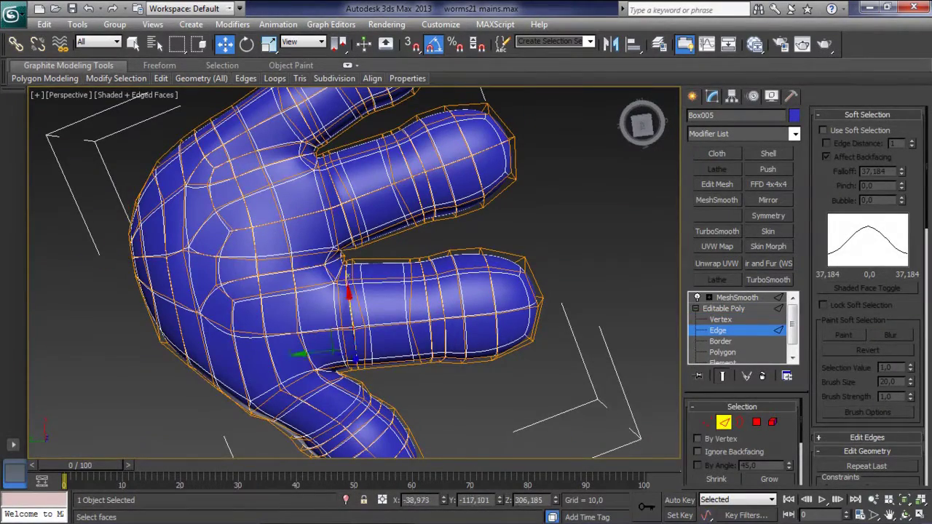
key("r")
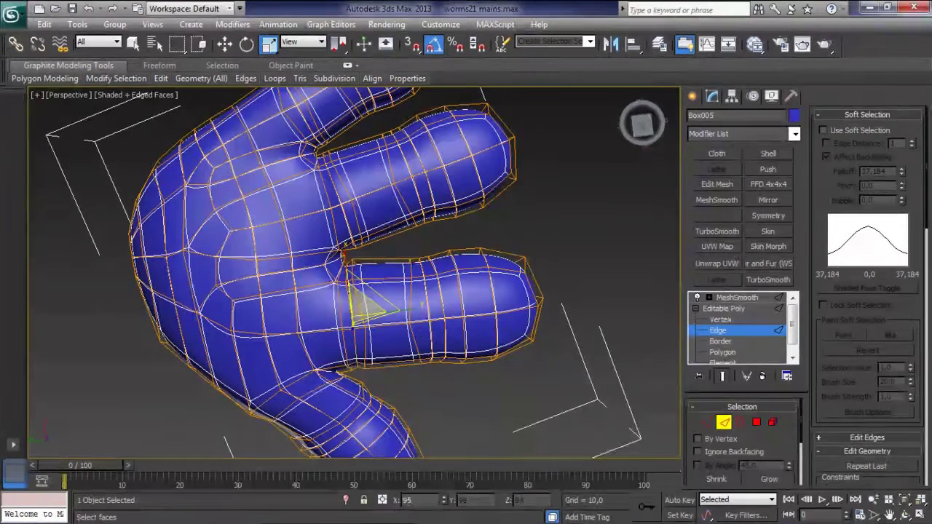
left_click_drag(364, 306, 367, 309)
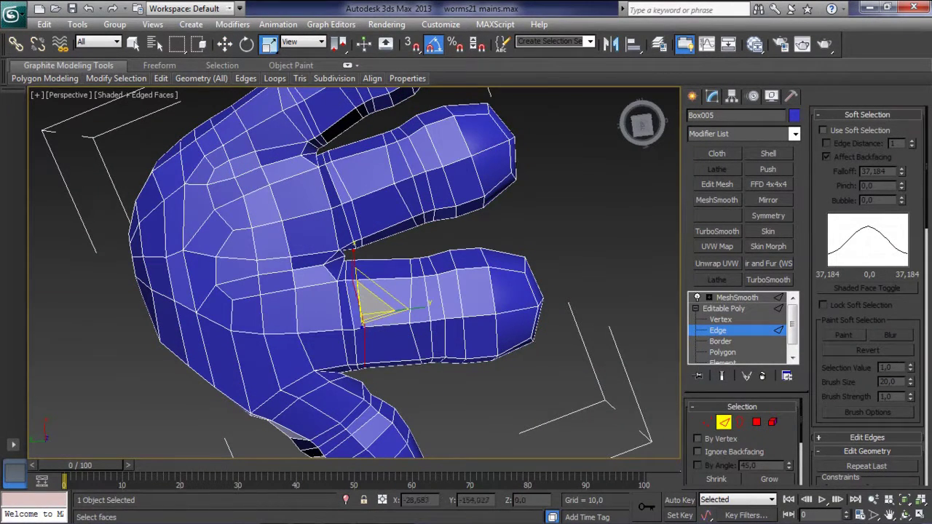
scroll(393, 291, "up", 1)
scroll(393, 292, "down", 3)
scroll(393, 291, "up", 3)
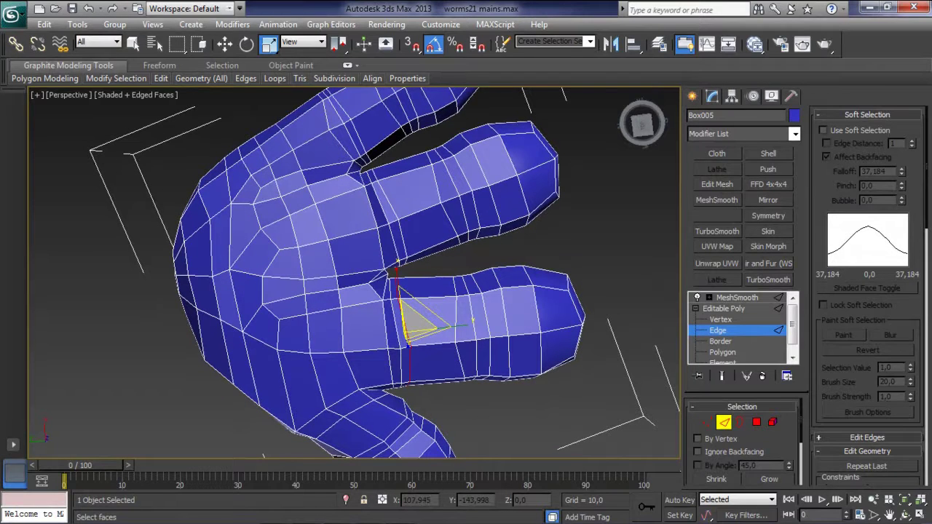
left_click_drag(410, 317, 410, 320)
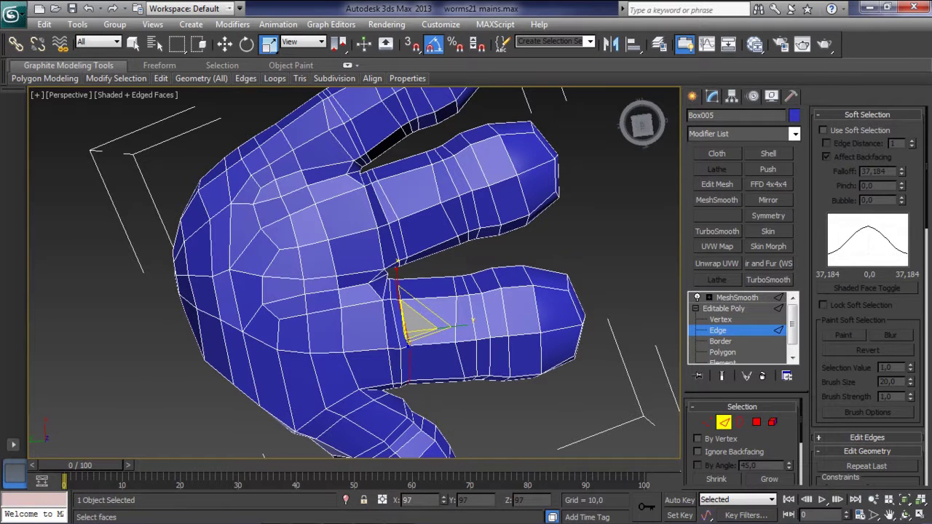
Step: Select the edge loop along the finger's side, switch to Move, then return to Vertex level
left_click(395, 297)
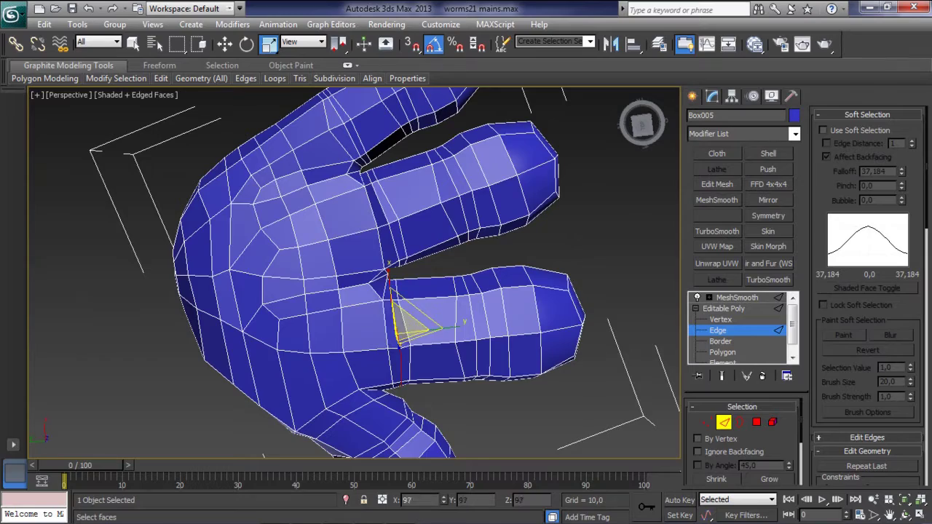
mouse_move(354, 277)
middle_mouse_down("alt")
mouse_move(287, 451)
mouse_move(397, 453)
mouse_move(531, 329)
middle_mouse_up("alt")
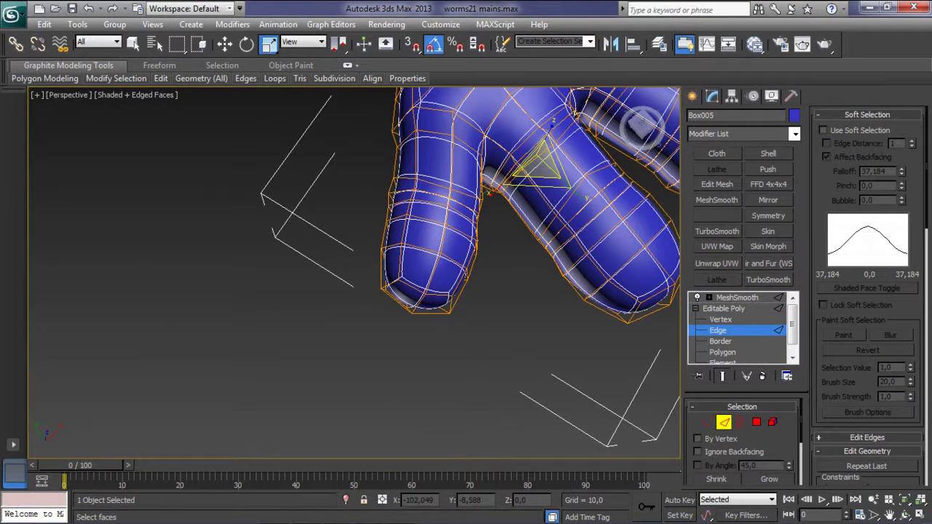
left_click(400, 146)
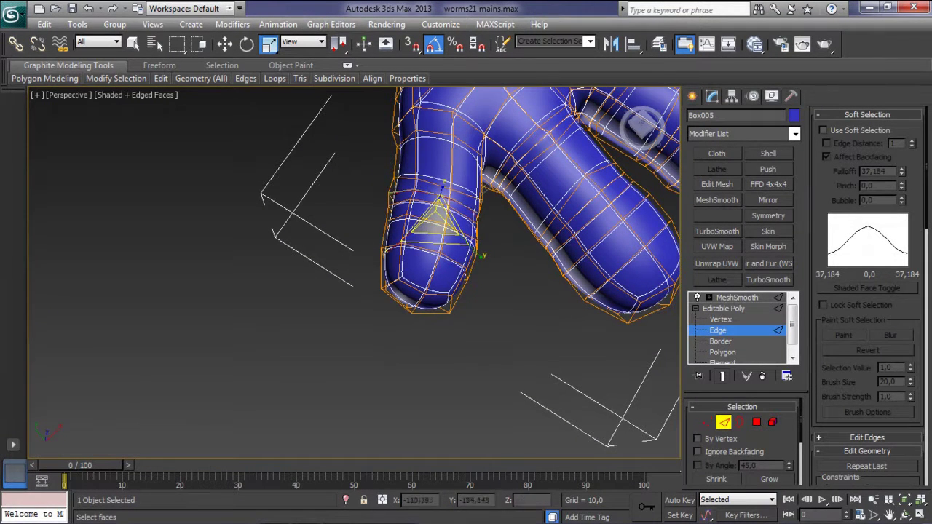
key("w")
scroll(480, 218, "up", 5)
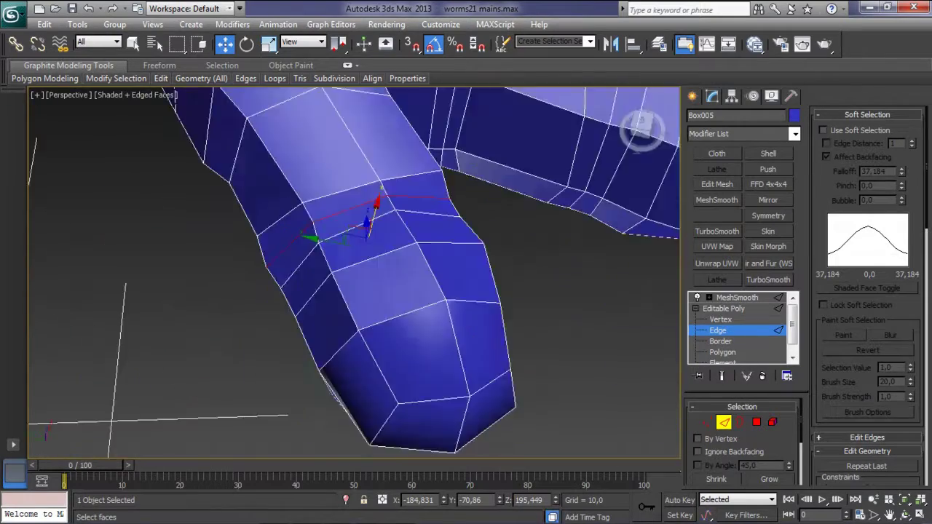
middle_click_drag(349, 269, 422, 262, "alt")
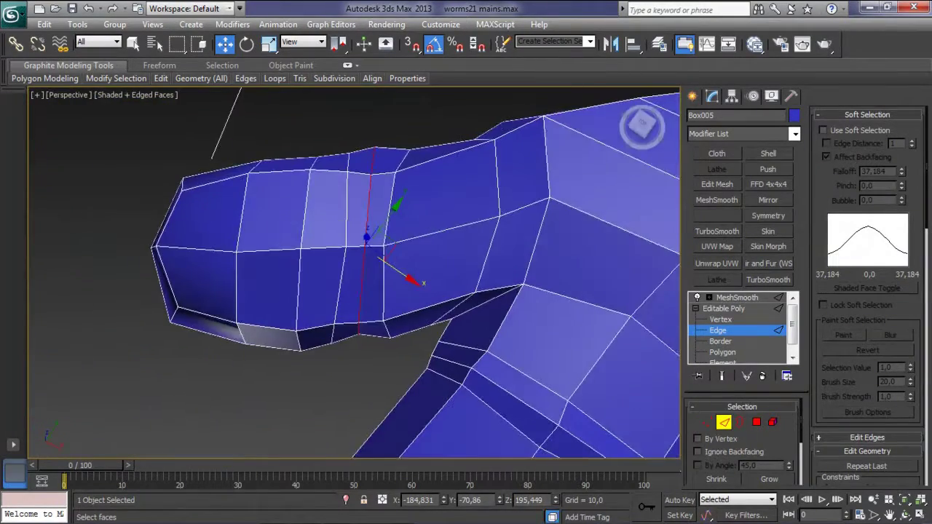
key("1")
scroll(354, 274, "down", 3)
middle_click_drag(354, 273, 408, 240, "alt")
middle_click_drag(364, 292, 423, 240, "alt")
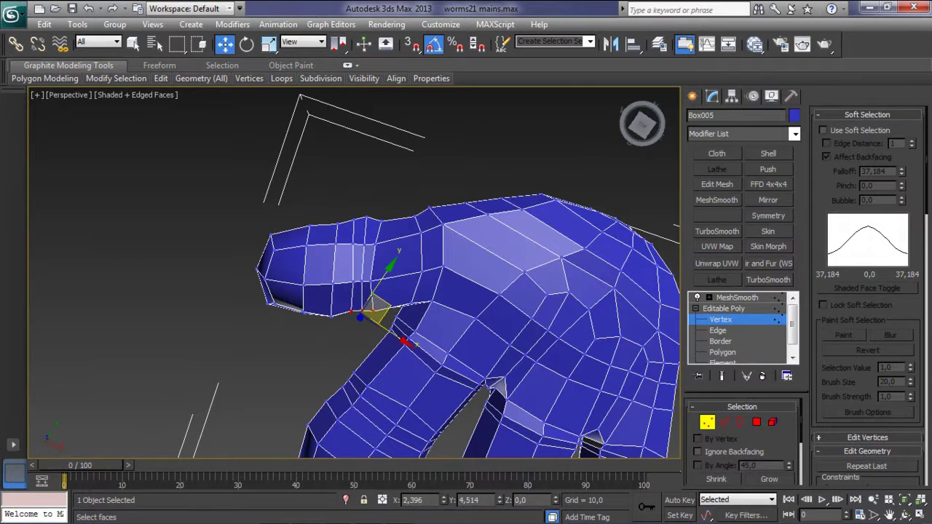
Step: Inspect the raised vertex between the Box005 fingers from several angles, then turn on Show End Result
middle_click_drag(364, 291, 430, 262, "alt")
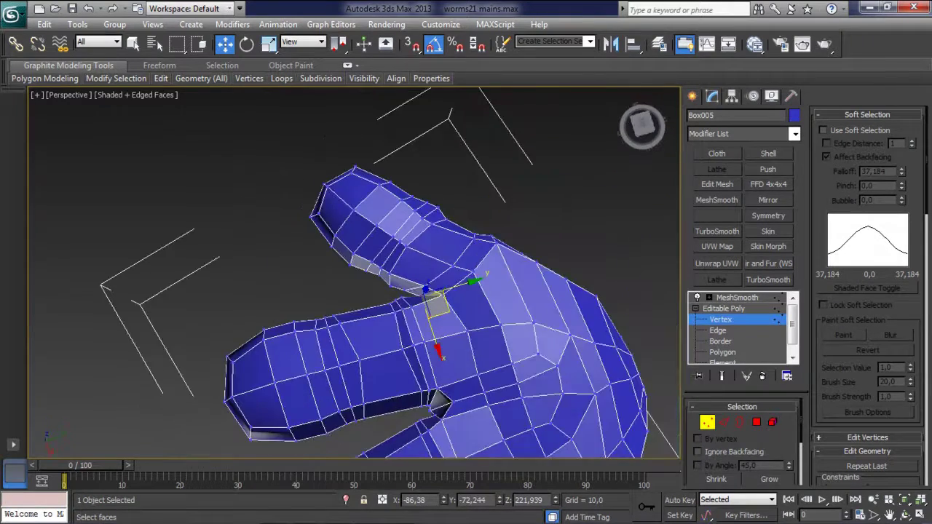
scroll(510, 291, "up", 3)
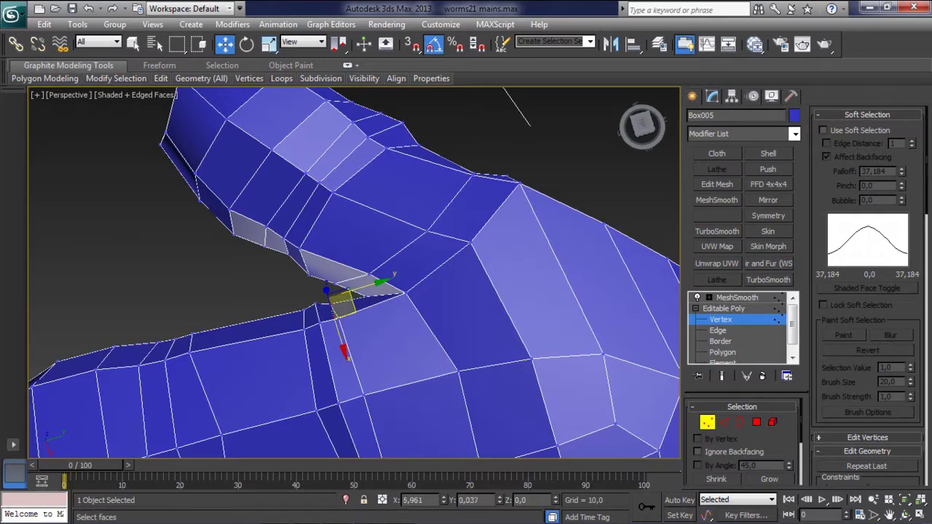
middle_click_drag(350, 328, 356, 237)
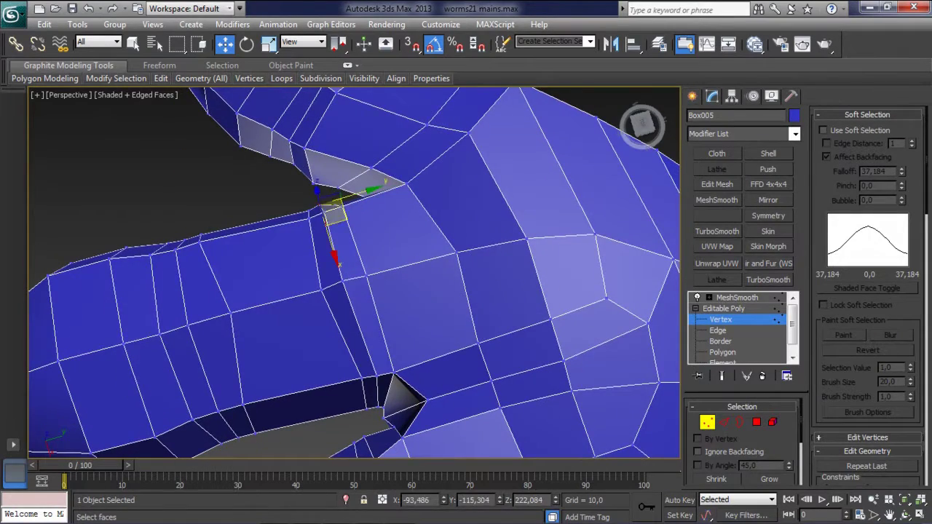
mouse_move(350, 277)
middle_mouse_down("alt")
mouse_move(437, 189)
mouse_move(553, 131)
middle_mouse_up("alt")
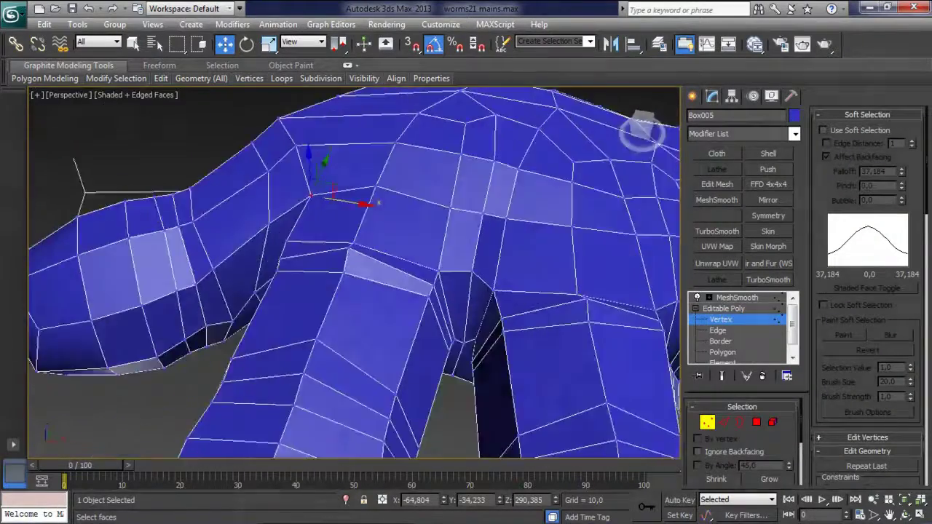
scroll(354, 274, "down", 5)
middle_click_drag(354, 273, 444, 255, "alt")
scroll(354, 273, "up", 6)
scroll(354, 273, "down", 2)
middle_click_drag(354, 273, 444, 259, "alt")
scroll(354, 273, "down", 4)
left_click(722, 376)
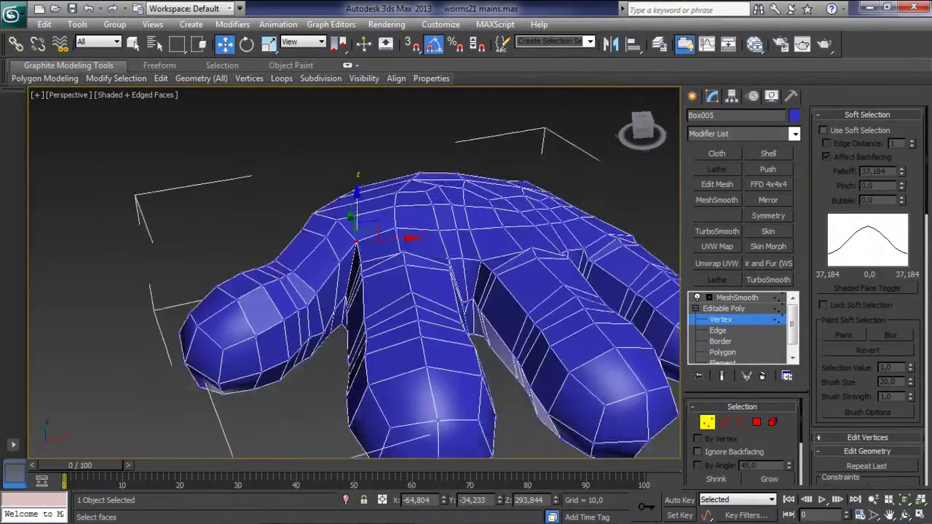
mouse_move(354, 273)
middle_mouse_down("alt")
mouse_move(384, 313)
mouse_move(342, 288)
middle_mouse_up("alt")
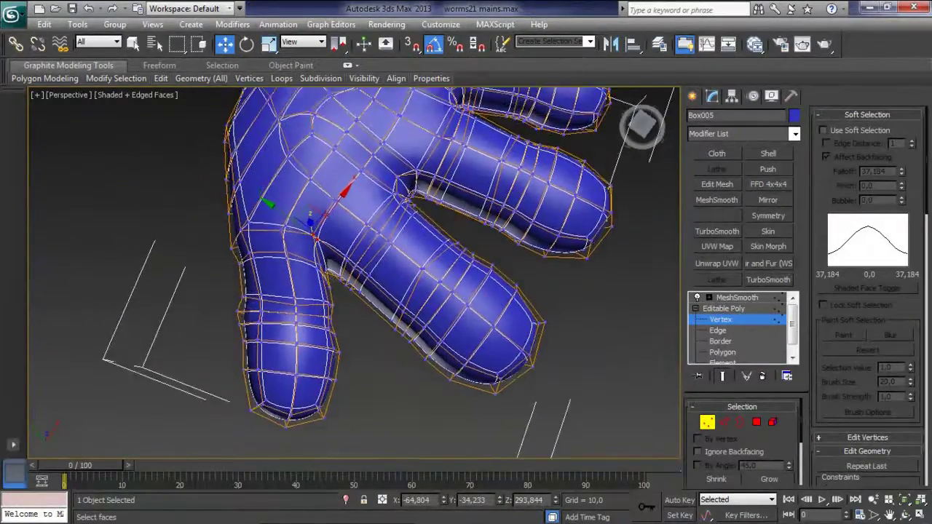
Step: Select the vertices around the thumb tip and scale them
left_click_drag(247, 280, 347, 404)
middle_click_drag(344, 404, 350, 393, "alt")
key("r")
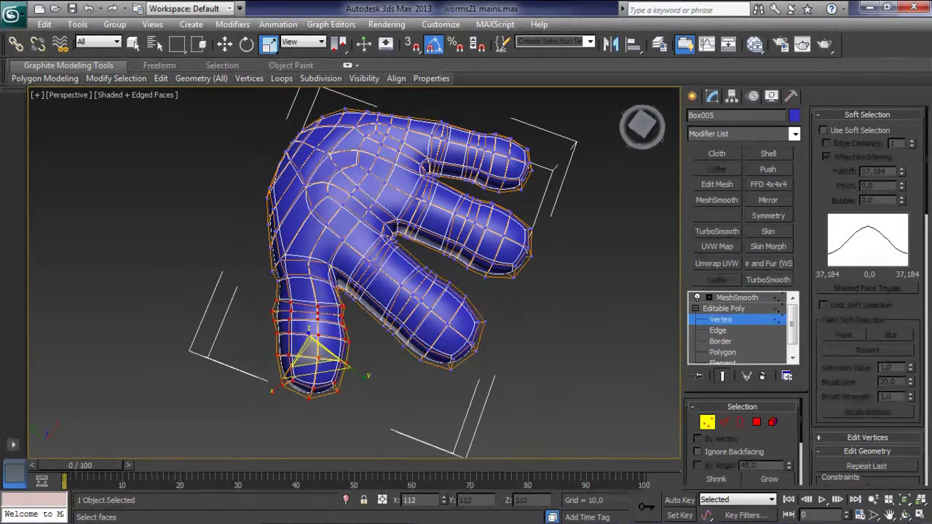
mouse_move(349, 291)
middle_mouse_down("alt")
mouse_move(349, 262)
mouse_move(364, 269)
mouse_move(415, 240)
mouse_move(481, 249)
mouse_move(673, 436)
middle_mouse_up("alt")
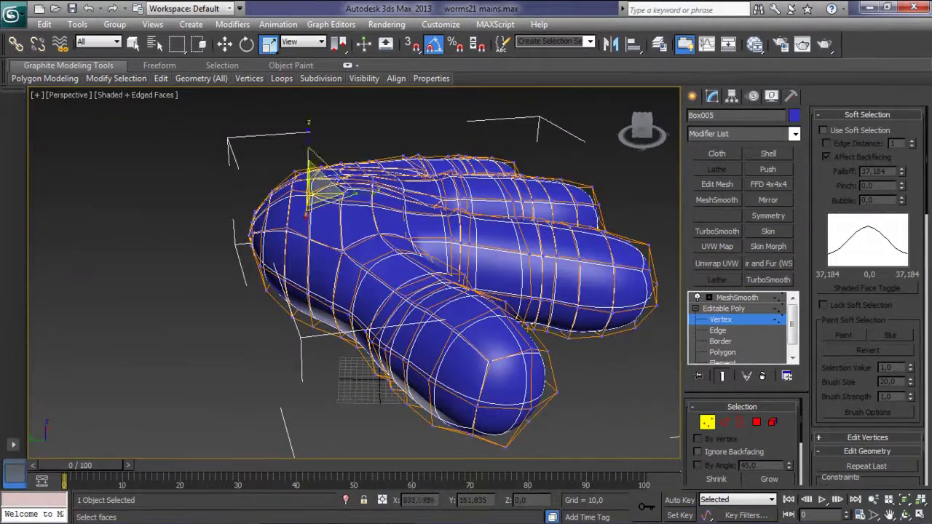
scroll(306, 291, "up", 3)
key("w")
scroll(306, 291, "up", 3)
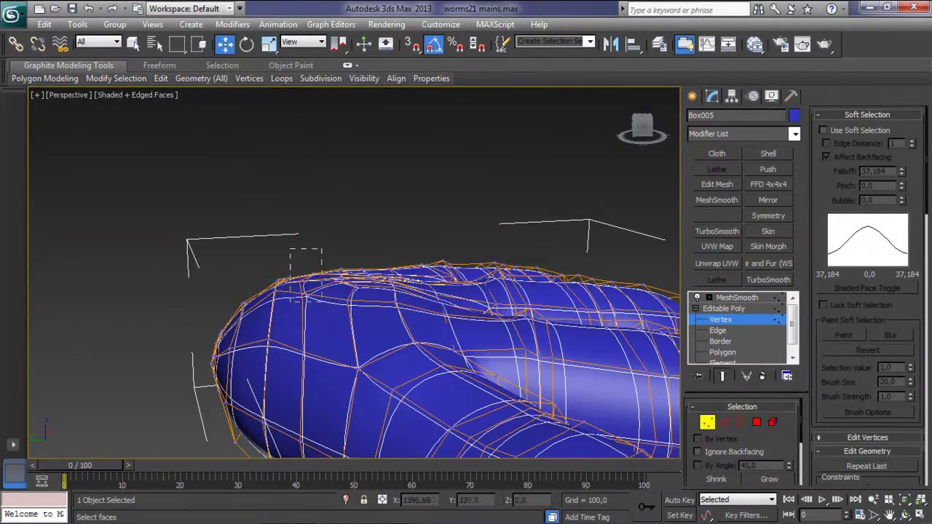
Step: Orbit around the fingers to inspect them from overhead, front and side views
middle_click_drag(349, 291, 371, 252, "alt")
middle_click_drag(349, 291, 327, 313, "alt")
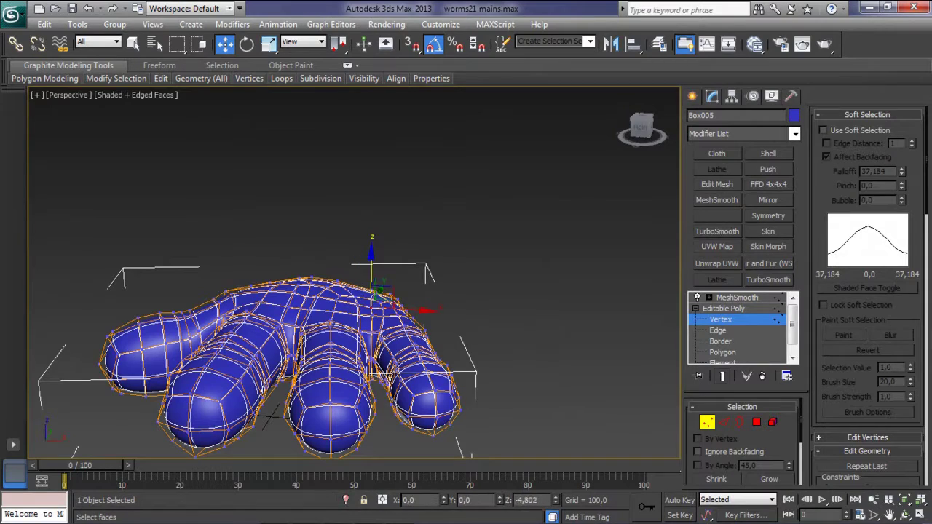
mouse_move(349, 291)
middle_mouse_down("alt")
mouse_move(320, 262)
mouse_move(320, 240)
middle_mouse_up("alt")
mouse_move(349, 291)
middle_mouse_down("alt")
mouse_move(320, 321)
mouse_move(349, 284)
middle_mouse_up("alt")
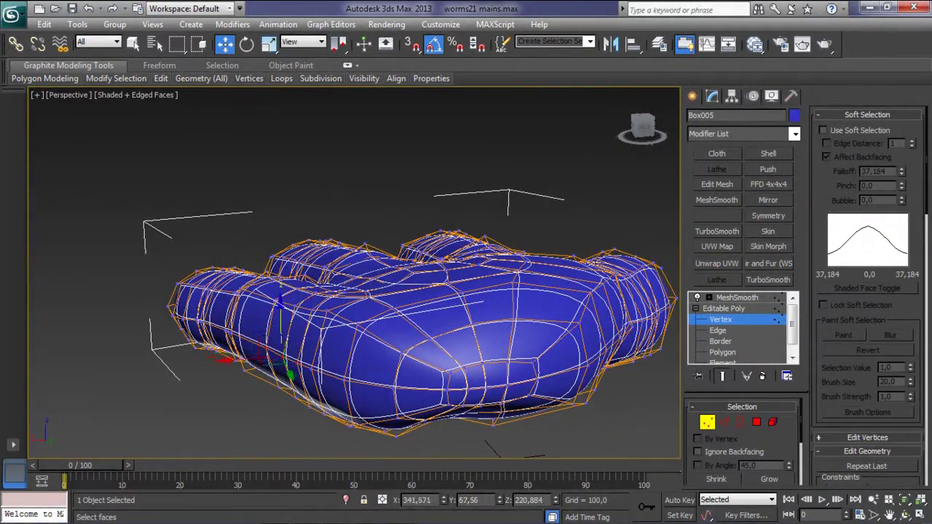
mouse_move(350, 291)
middle_mouse_down("alt")
mouse_move(320, 305)
mouse_move(349, 303)
mouse_move(313, 316)
mouse_move(306, 380)
mouse_move(255, 353)
mouse_move(254, 324)
mouse_move(240, 313)
mouse_move(211, 324)
mouse_move(251, 273)
mouse_move(251, 305)
mouse_move(306, 335)
middle_mouse_up("alt")
mouse_move(365, 370)
middle_mouse_down("alt")
mouse_move(502, 306)
mouse_move(510, 364)
mouse_move(524, 335)
middle_mouse_up("alt")
scroll(524, 291, "up", 5)
middle_click_drag(524, 291, 465, 320, "alt")
middle_click_drag(442, 88, 473, 90, "alt")
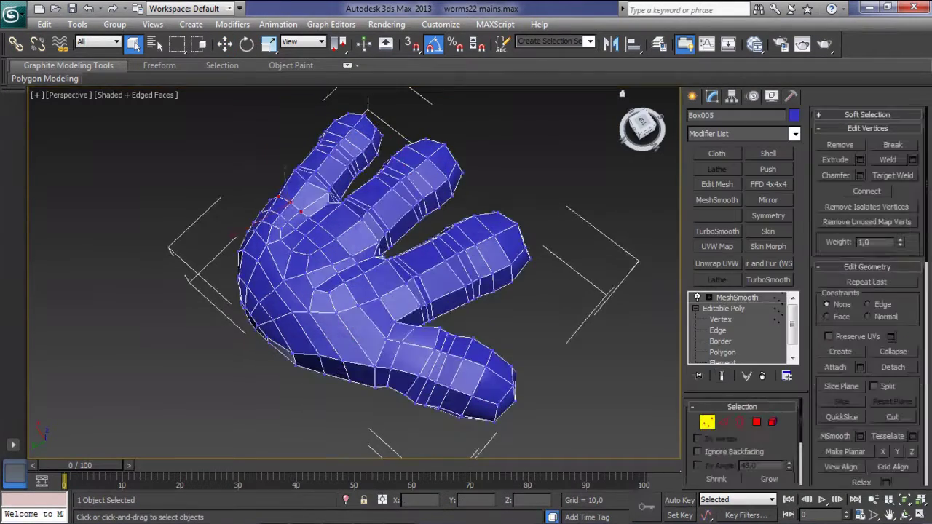
Step: In Top view, raise the row of vertices along the hand's top edge into a slight peak
key("t")
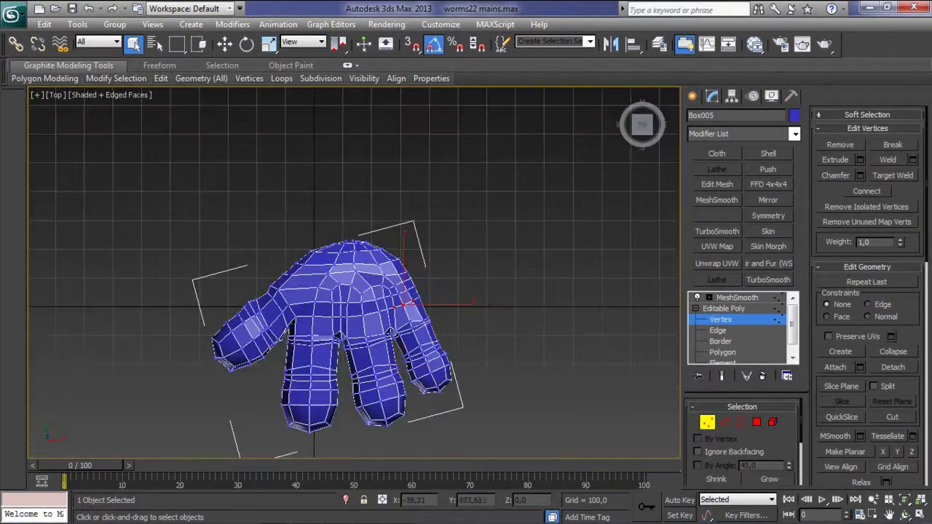
key("w")
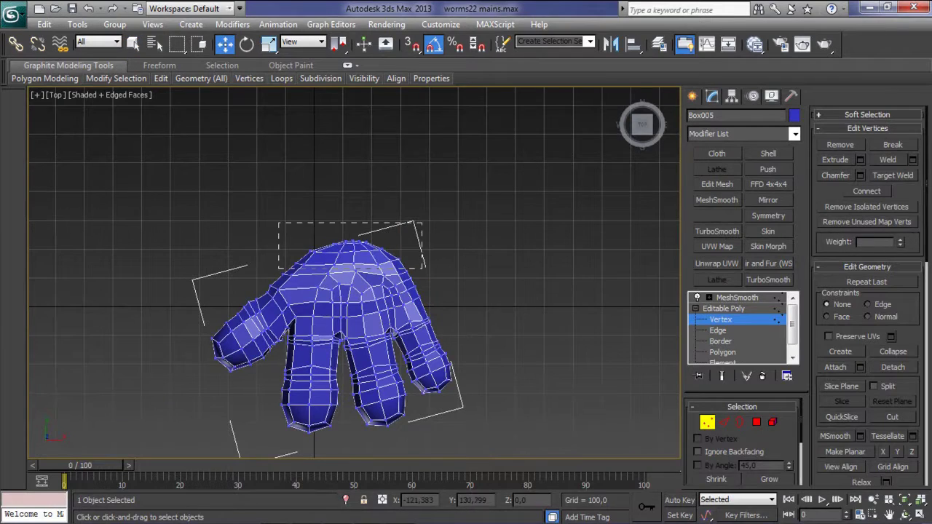
left_click_drag(278, 222, 423, 268)
scroll(351, 270, "up", 3)
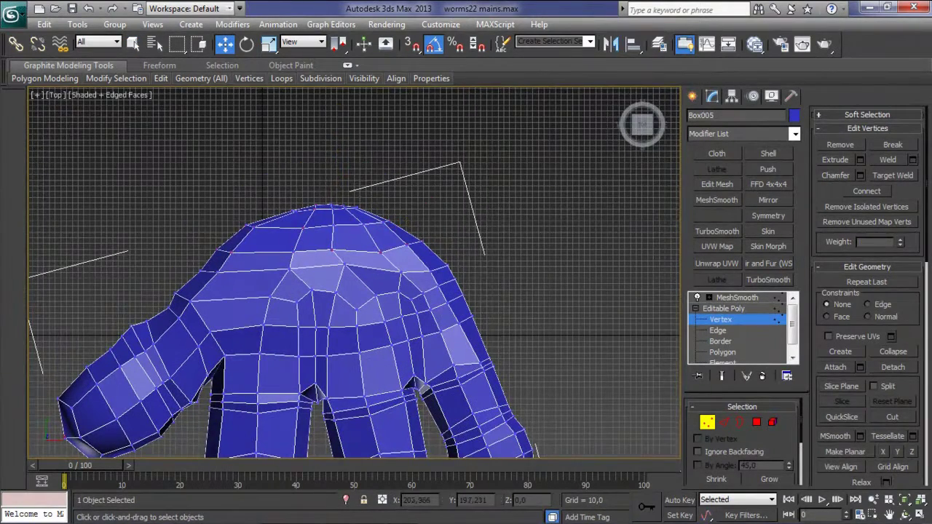
middle_click_drag(350, 291, 353, 301)
left_click_drag(332, 251, 332, 219)
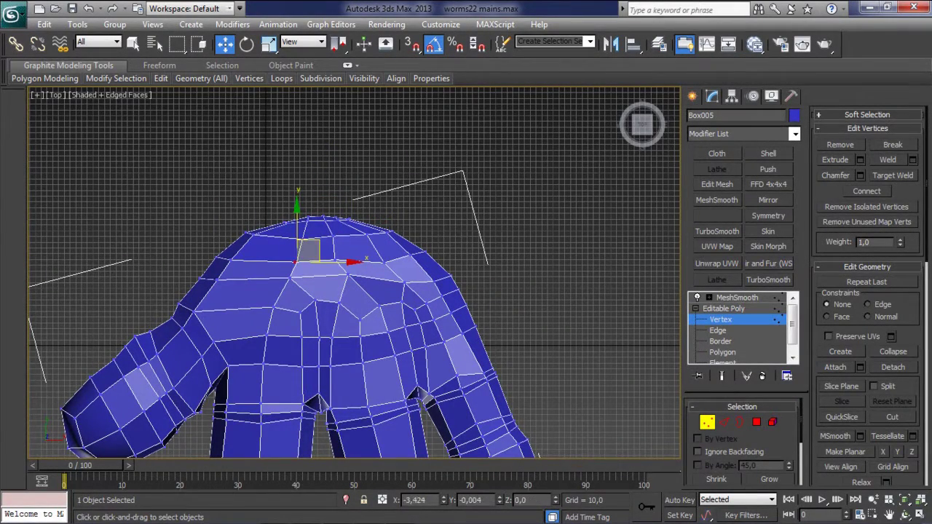
left_click(335, 260)
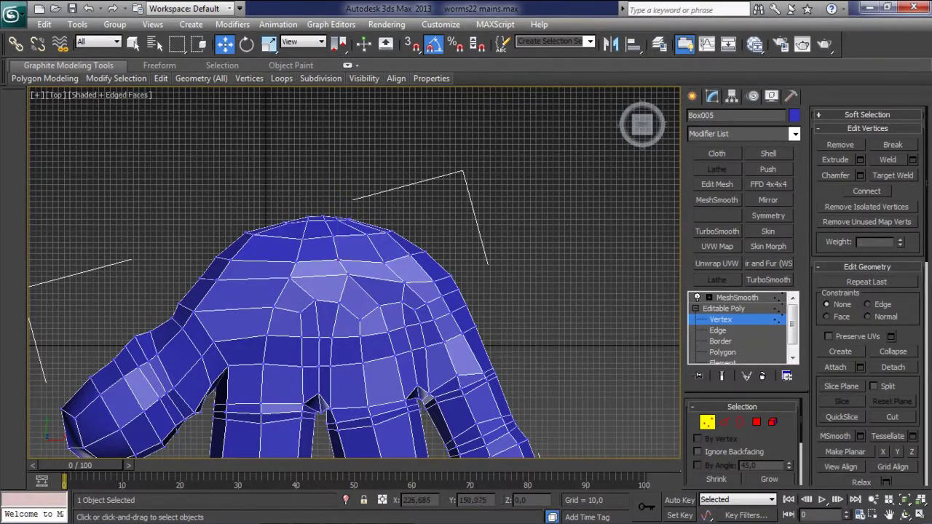
scroll(531, 284, "down", 3)
scroll(532, 284, "down", 3)
scroll(532, 284, "up", 2)
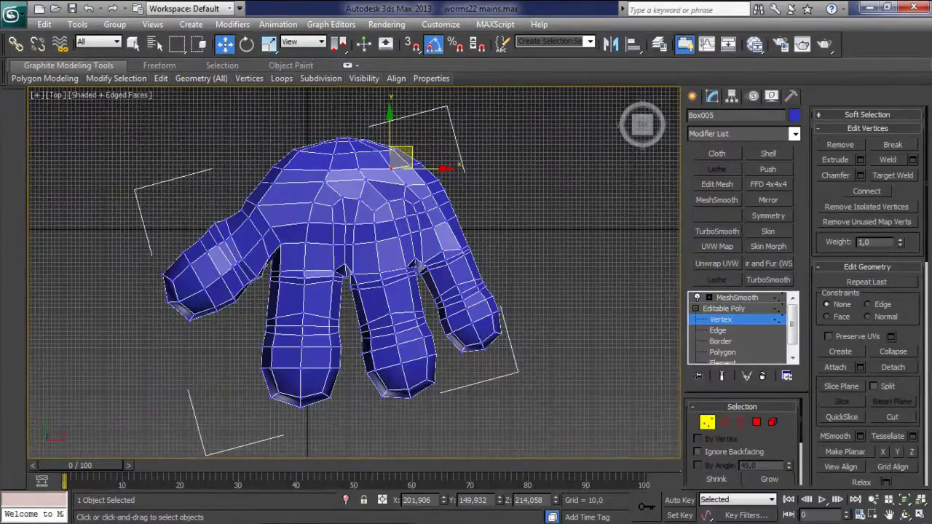
scroll(532, 284, "up", 2)
key("p")
scroll(355, 273, "up", 5)
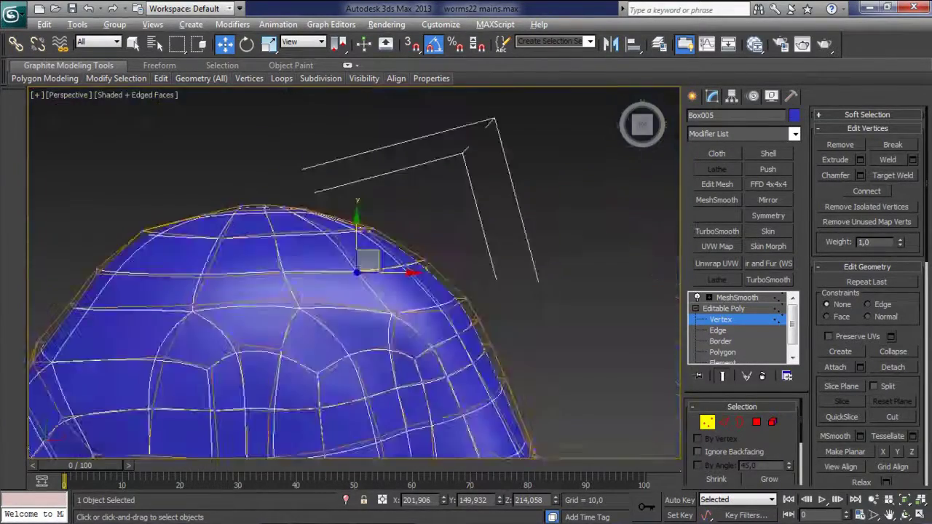
Step: Pick a lower vertex on the hand mesh and pull it up and to the left
scroll(355, 273, "down", 5)
mouse_move(354, 273)
middle_mouse_down("alt")
mouse_move(437, 280)
mouse_move(480, 269)
middle_mouse_up("alt")
scroll(355, 273, "up", 3)
middle_click_drag(355, 273, 466, 285, "alt")
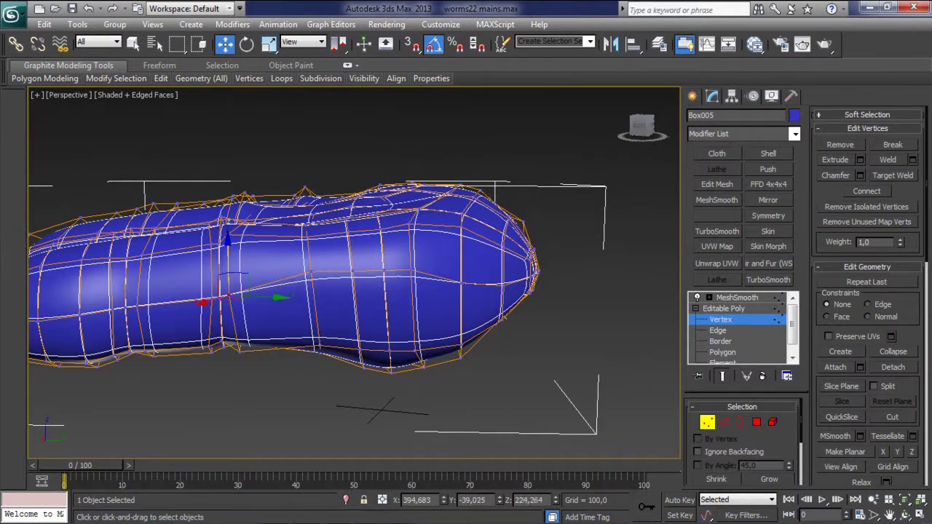
scroll(355, 273, "up", 3)
middle_click_drag(355, 273, 495, 287, "alt")
middle_click_drag(437, 284, 495, 306, "alt")
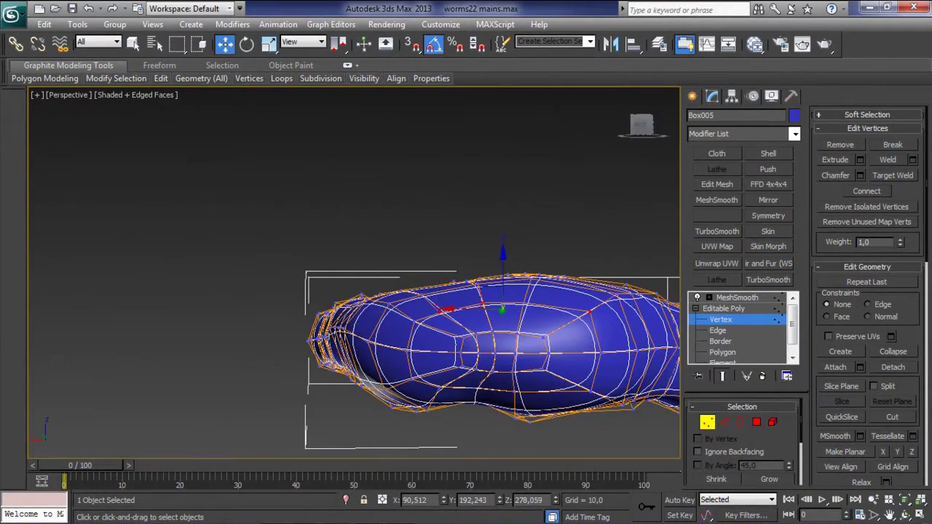
mouse_move(466, 306)
middle_mouse_down("alt")
mouse_move(405, 225)
mouse_move(376, 254)
mouse_move(461, 313)
middle_mouse_up("alt")
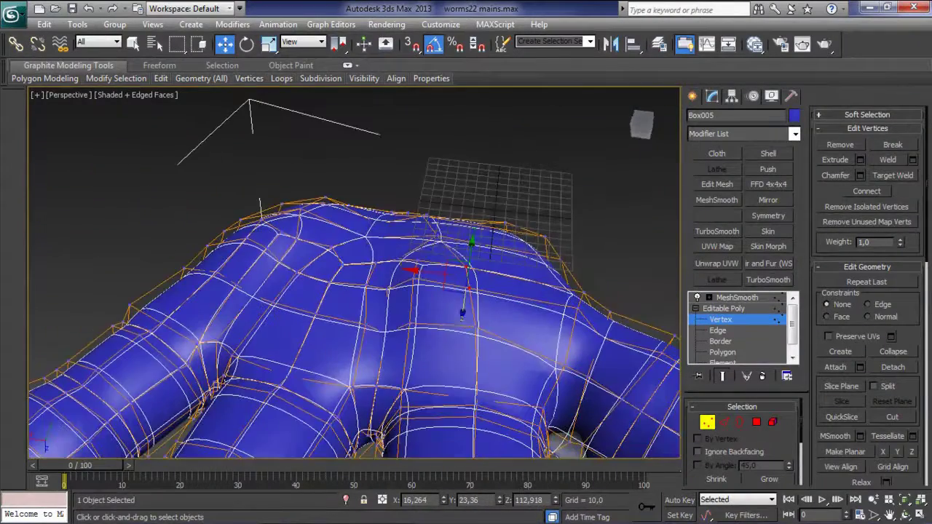
left_click(469, 319)
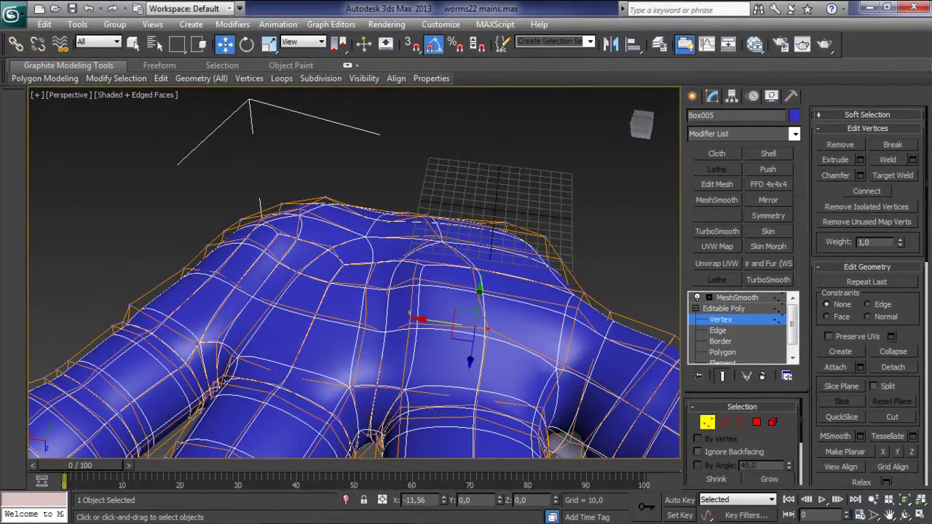
mouse_move(421, 283)
middle_mouse_down("alt")
mouse_move(531, 338)
mouse_move(510, 327)
middle_mouse_up("alt")
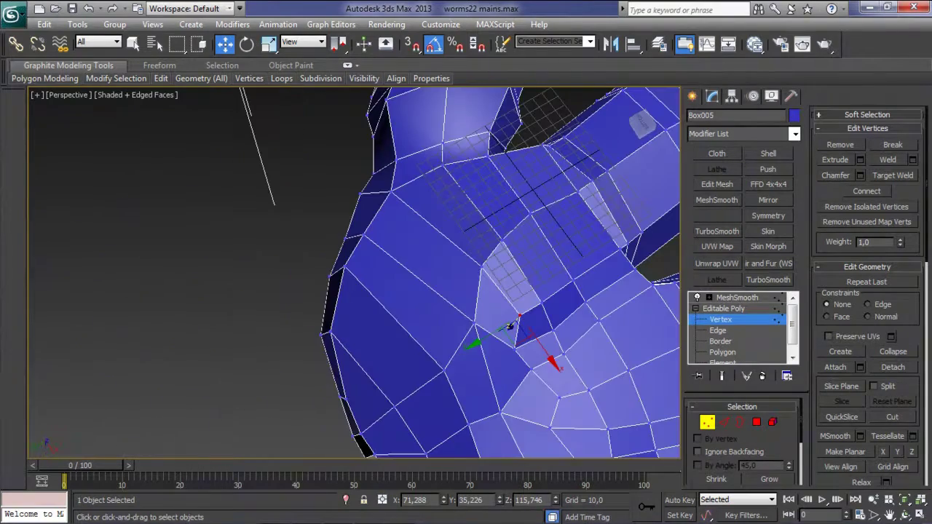
left_click_drag(467, 332, 451, 310)
Step: Toggle Show End Result off and nudge the flank vertex up and left to reshape nearby edges
mouse_move(510, 327)
middle_mouse_down("alt")
mouse_move(518, 357)
mouse_move(503, 327)
middle_mouse_up("alt")
left_click(722, 376)
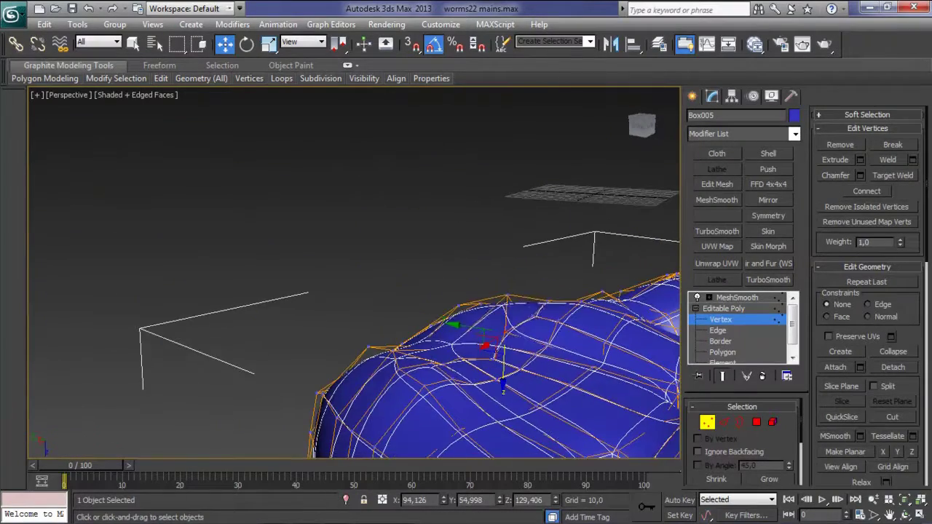
middle_click_drag(503, 385, 437, 211, "alt")
left_click_drag(313, 273, 314, 233)
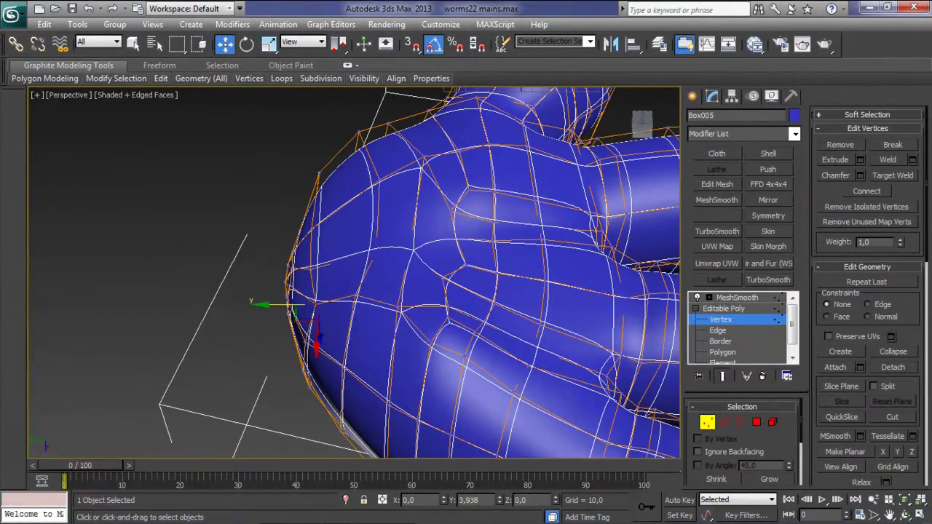
left_click_drag(295, 309, 288, 302)
mouse_move(364, 261)
left_mouse_down()
mouse_move(352, 257)
mouse_move(331, 302)
left_mouse_up()
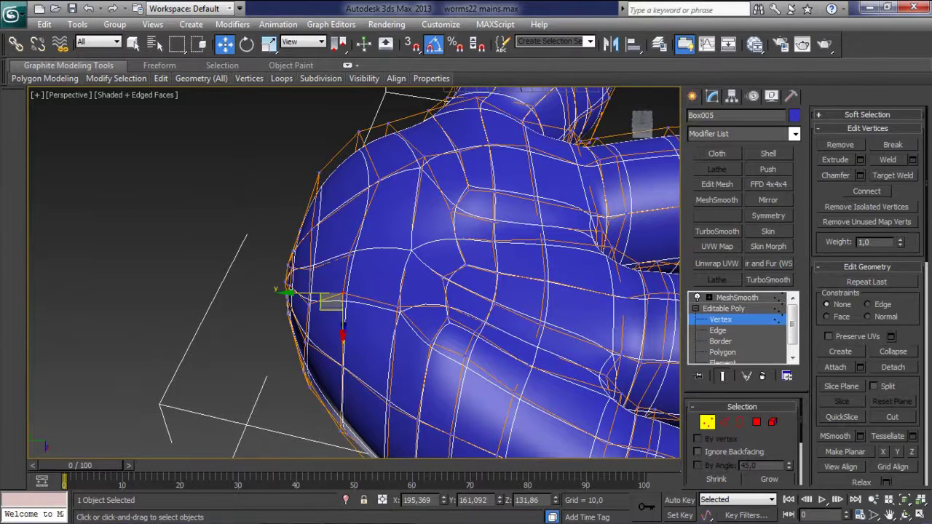
left_click_drag(367, 188, 369, 191)
left_click(289, 255)
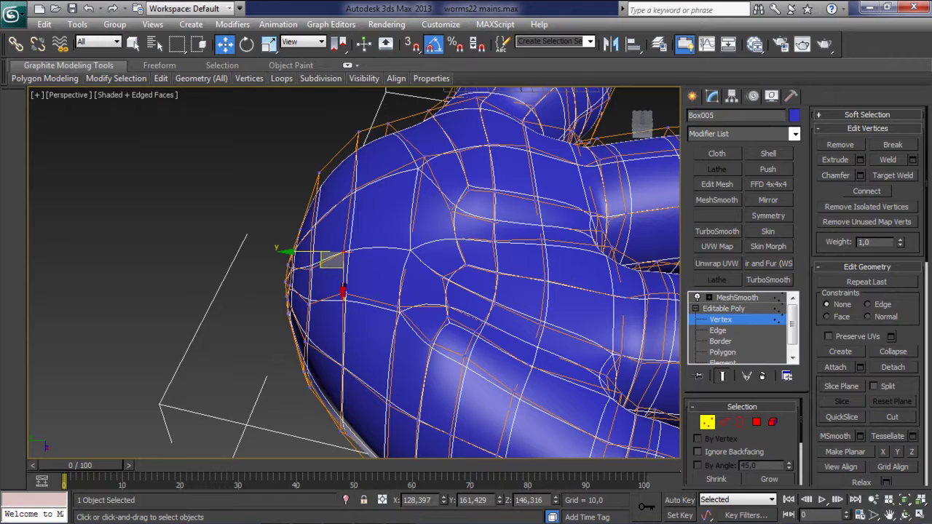
scroll(350, 273, "up", 2)
middle_click_drag(349, 273, 364, 276, "alt")
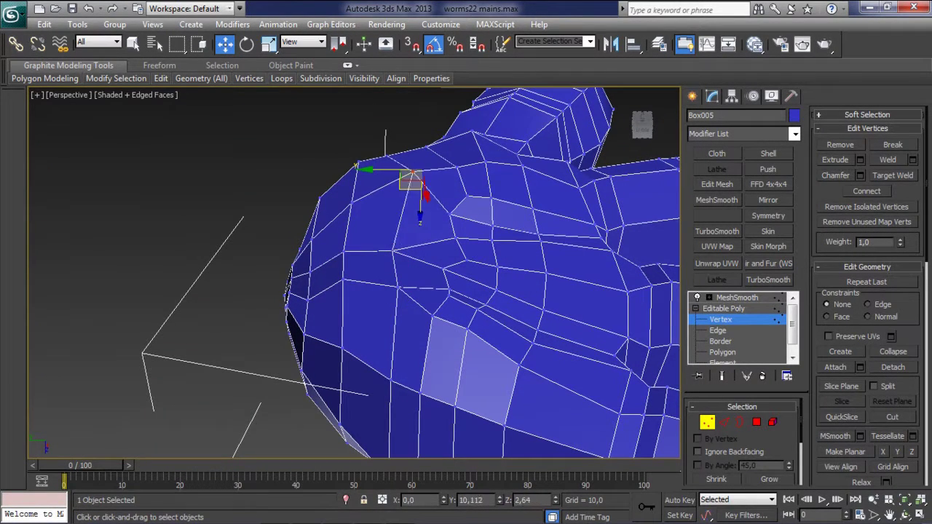
Step: Select vertices along the hand's top edge, shift one slightly left, and view the whole hand
left_click(456, 167)
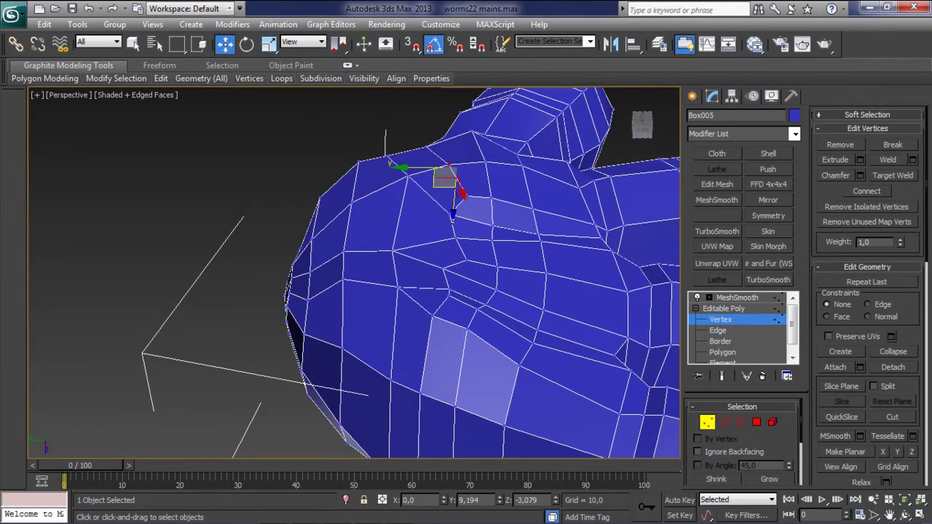
middle_click_drag(444, 179, 437, 171, "alt")
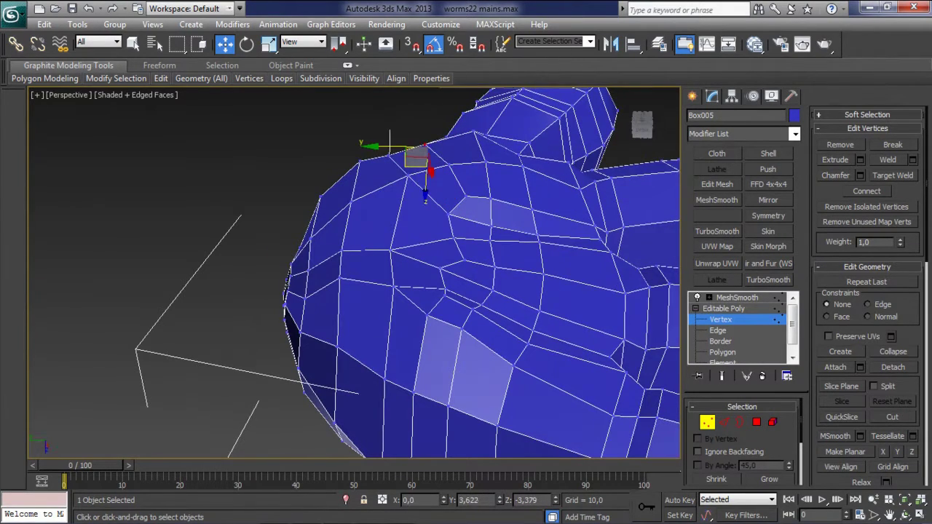
left_click(472, 134)
middle_click_drag(468, 186, 406, 128, "alt")
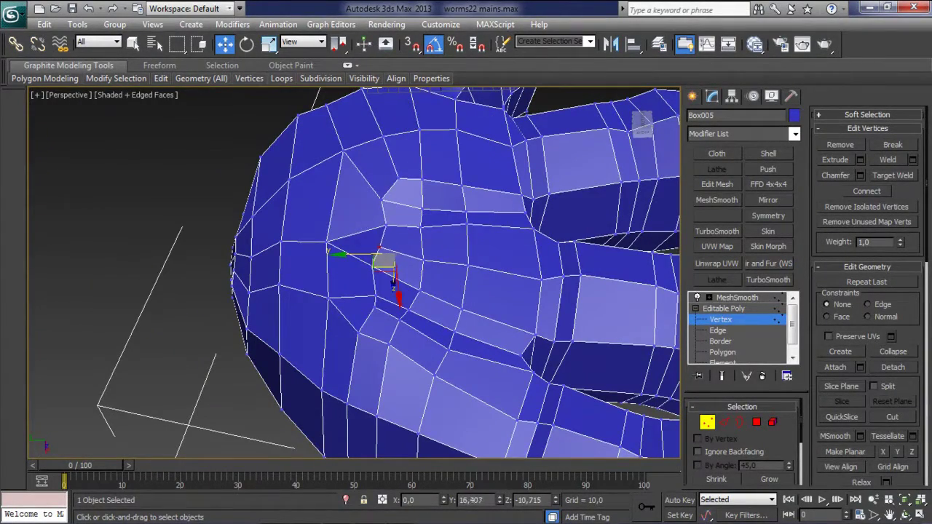
left_click(384, 227)
left_click_drag(374, 231, 370, 230)
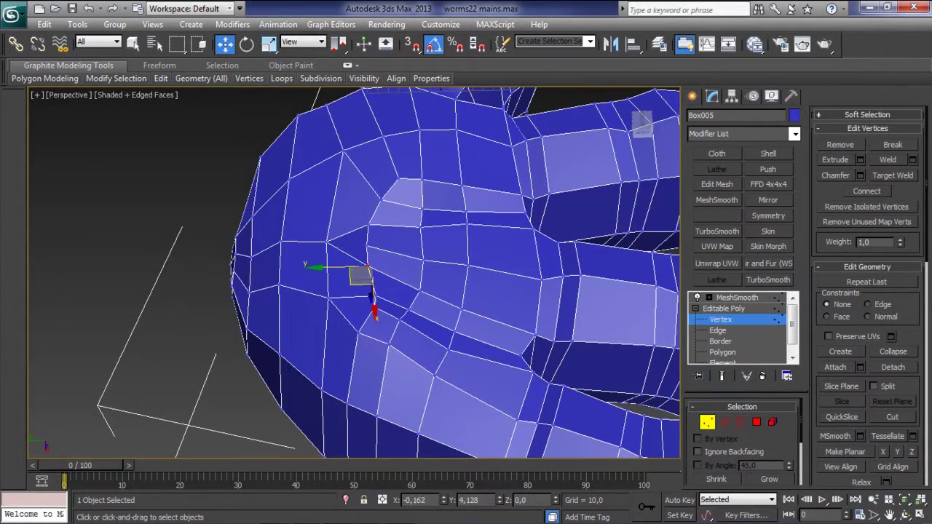
mouse_move(328, 284)
middle_mouse_down("alt")
mouse_move(353, 247)
mouse_move(393, 255)
mouse_move(400, 219)
mouse_move(332, 258)
middle_mouse_up("alt")
Step: Pull a middle vertex on the hand's underside down and shift a top vertex slightly left
scroll(331, 262, "down", 3)
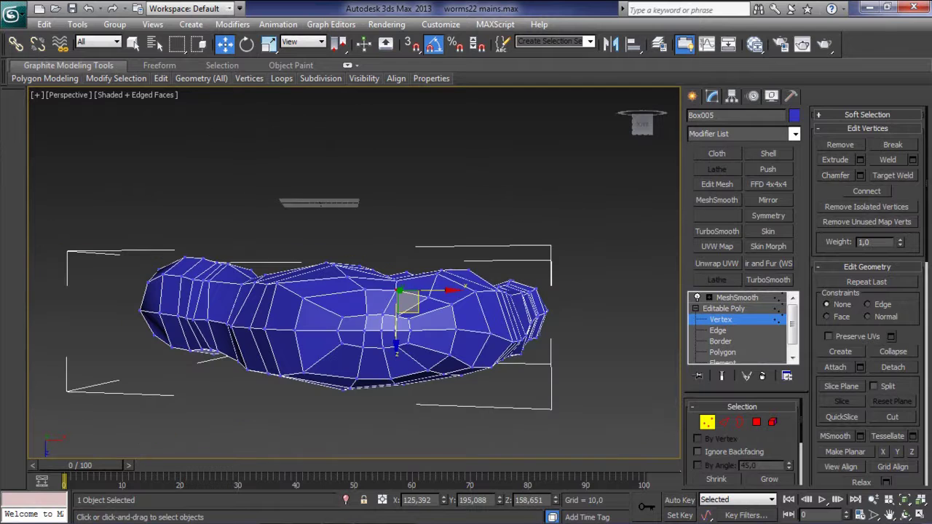
left_click(301, 298)
key("ctrl+d")
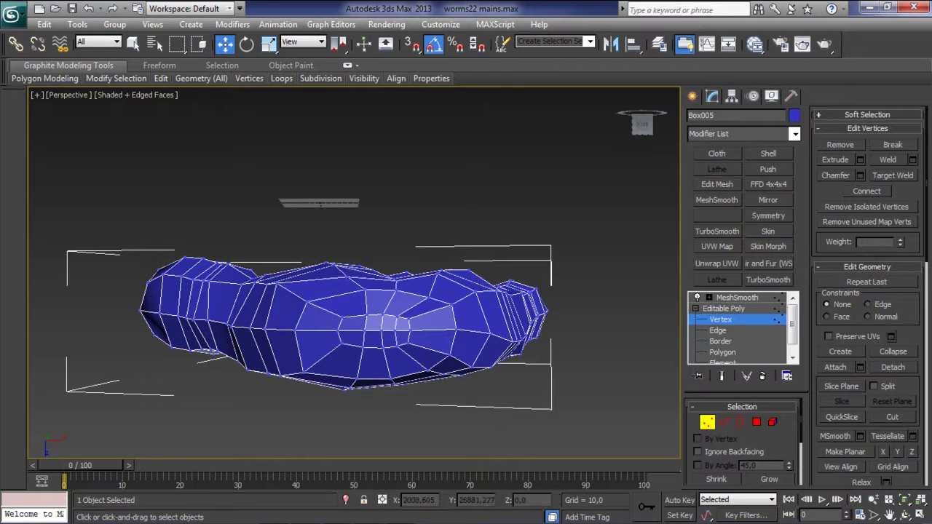
left_click(302, 377)
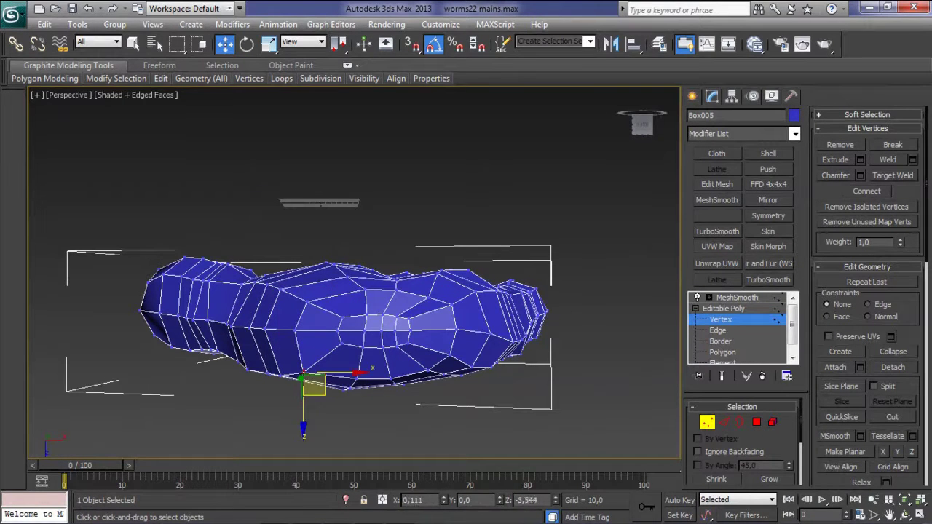
left_click(369, 318)
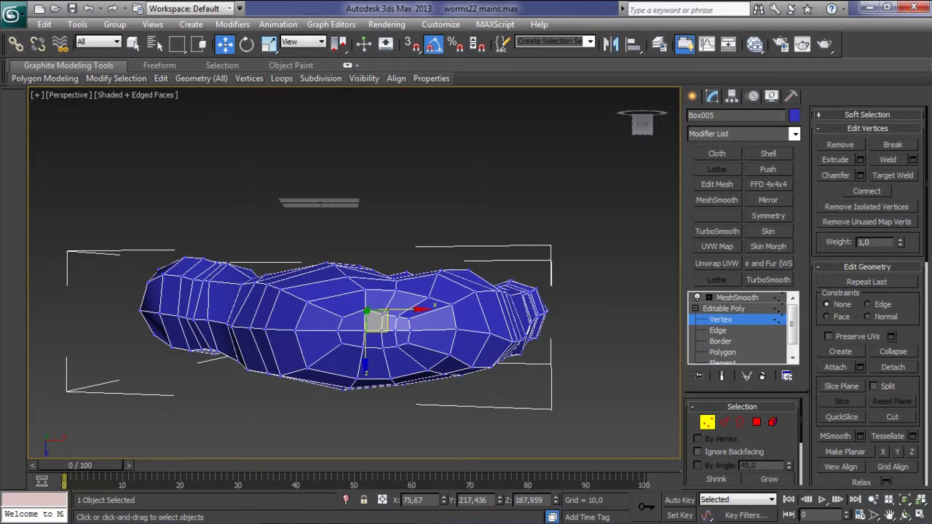
scroll(394, 361, "up", 3)
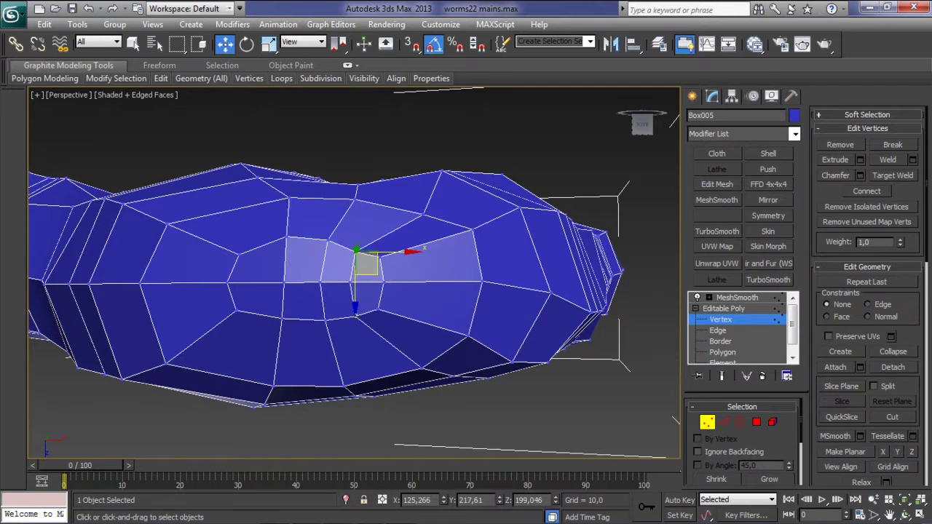
key("ctrl+z")
mouse_move(391, 268)
left_mouse_down()
mouse_move(390, 320)
mouse_move(404, 322)
left_mouse_up()
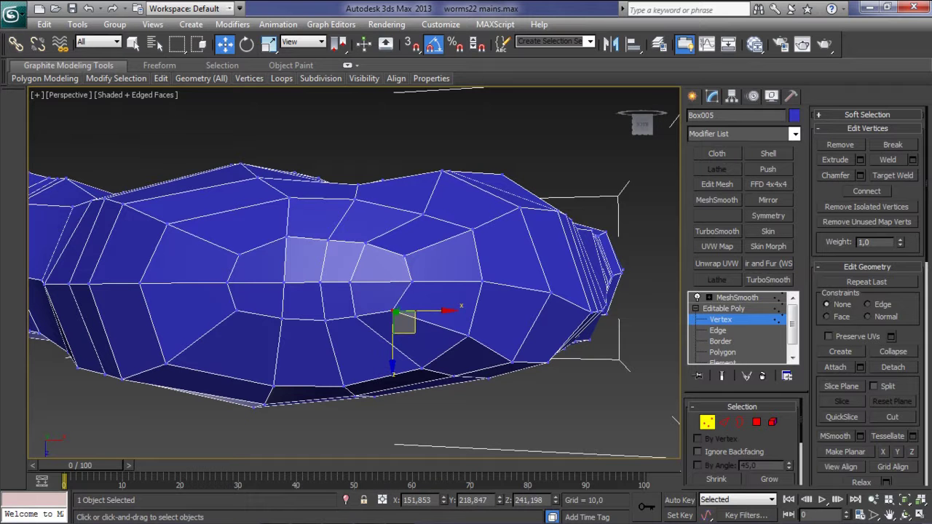
left_click_drag(286, 237, 276, 240)
Step: Adjust a lower vertex to even the faces, then orbit to check the whole hand
left_click(281, 321)
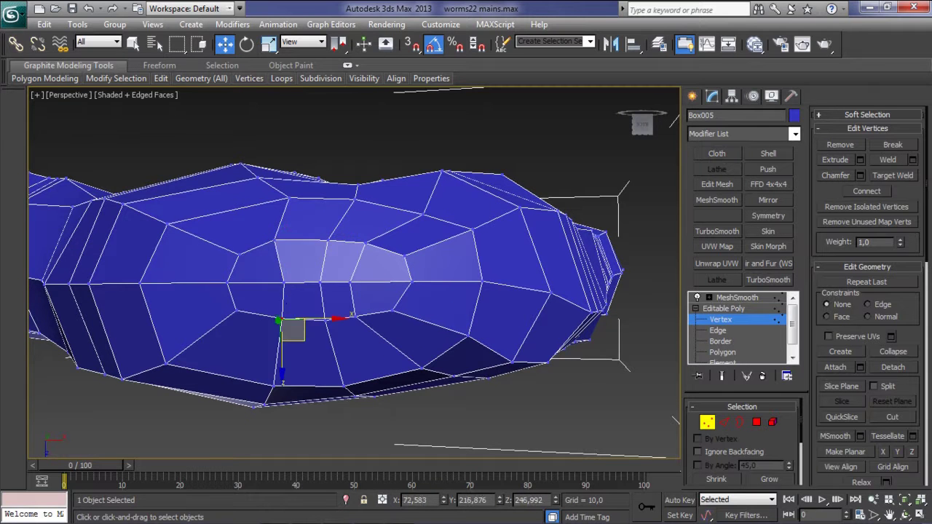
left_click_drag(334, 325, 325, 322)
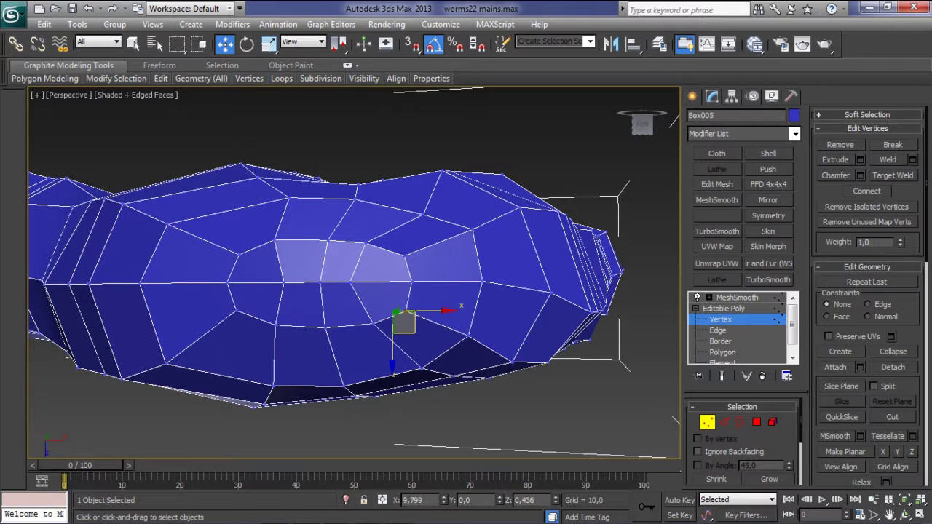
left_click(351, 283)
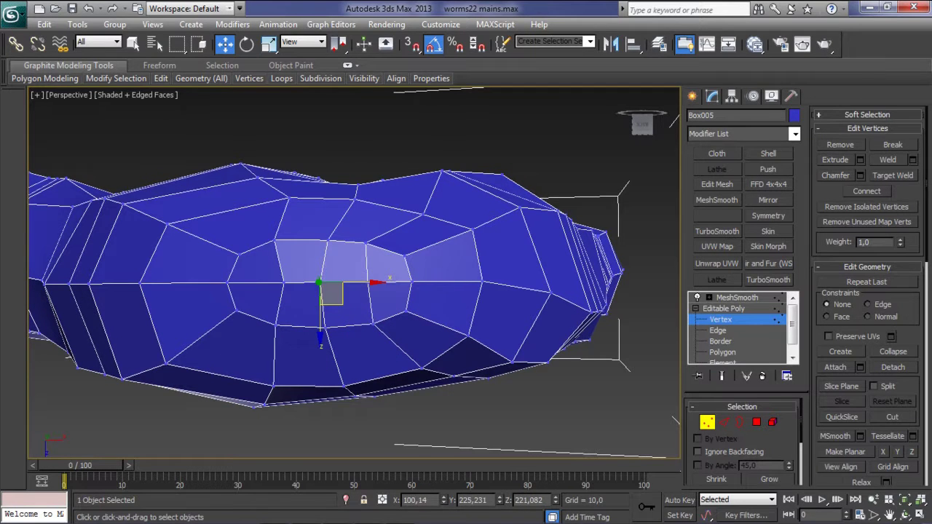
left_click(279, 281)
mouse_move(292, 291)
middle_mouse_down("alt")
mouse_move(299, 320)
mouse_move(350, 349)
middle_mouse_up("alt")
scroll(350, 313, "down", 3)
middle_click_drag(349, 313, 408, 342, "alt")
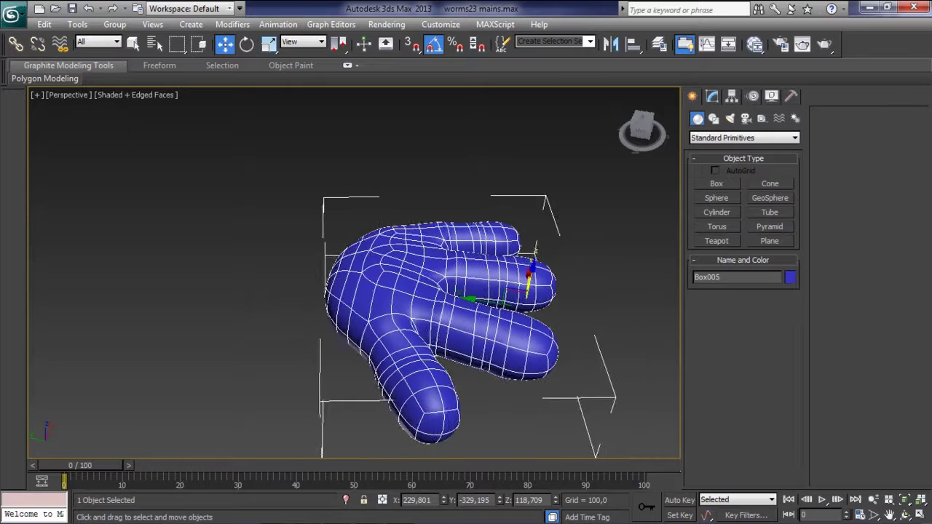
Step: In Front view, unhide the plan layer in the Layer Manager to show the reference image
key("f")
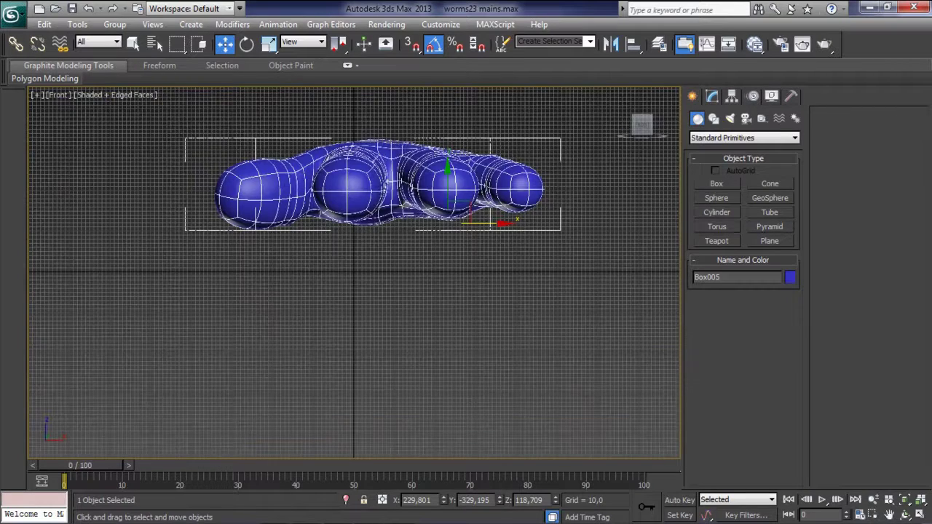
scroll(354, 273, "down", 3)
left_click(659, 44)
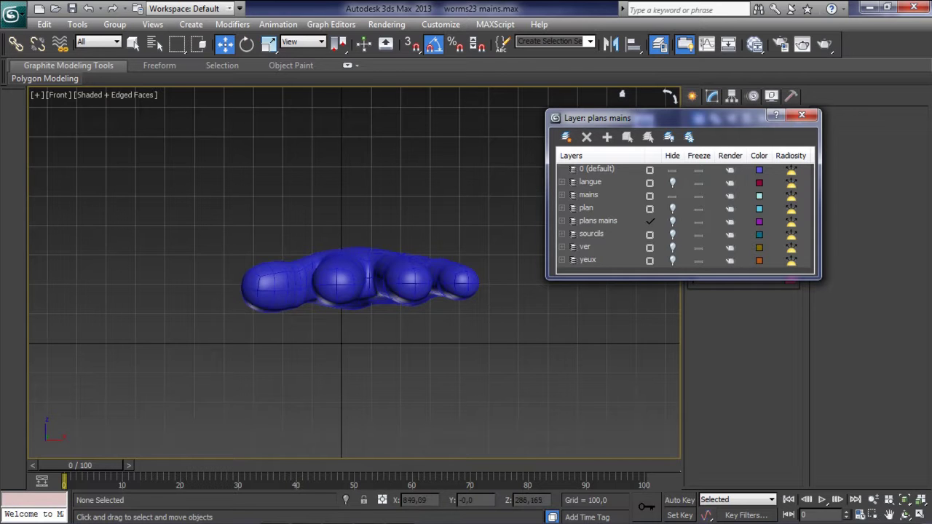
left_click(585, 246)
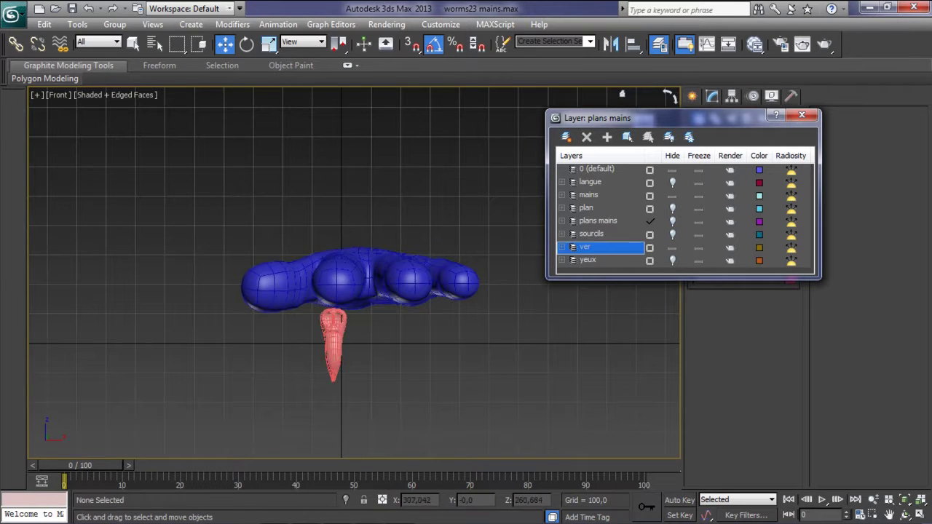
key("f")
key("r")
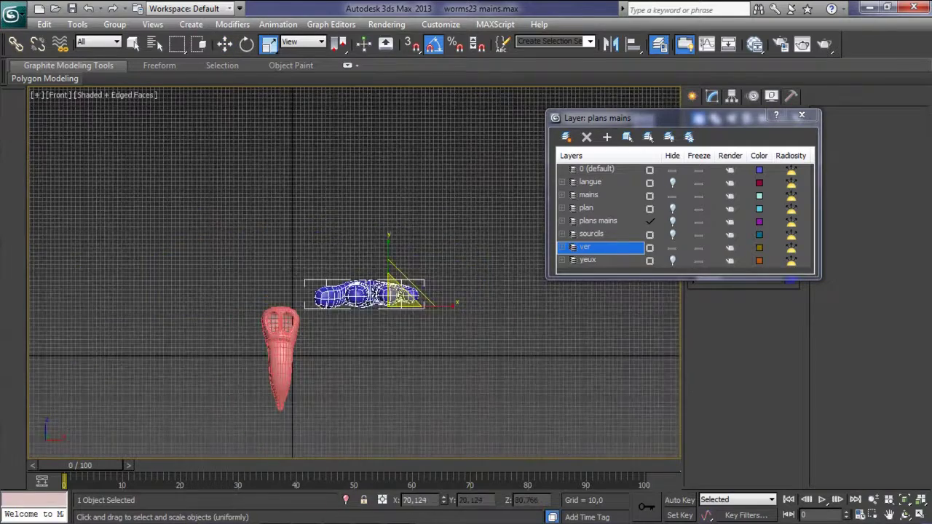
scroll(355, 273, "up", 5)
scroll(355, 273, "down", 5)
scroll(355, 273, "up", 4)
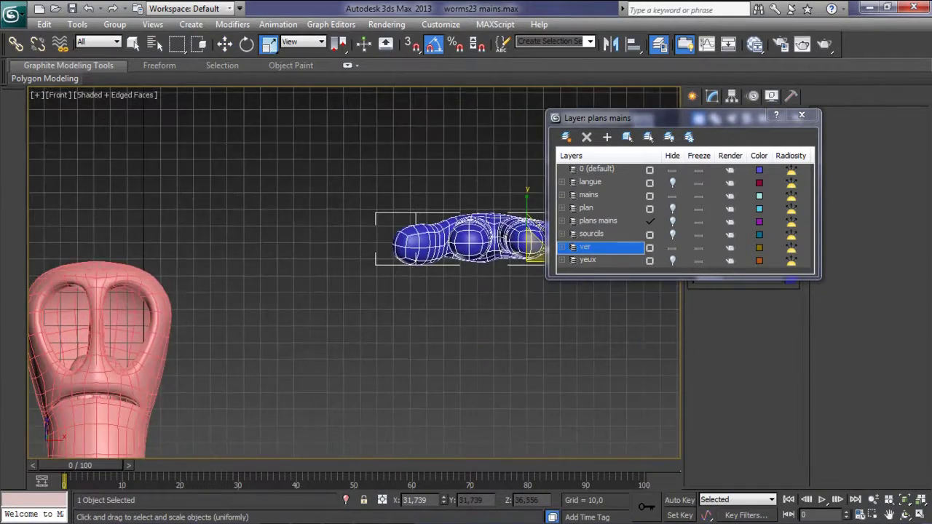
left_click(672, 208)
scroll(355, 274, "down", 3)
Step: Move the hand down onto the reference plane, discarding a stray rotation and move
key("w")
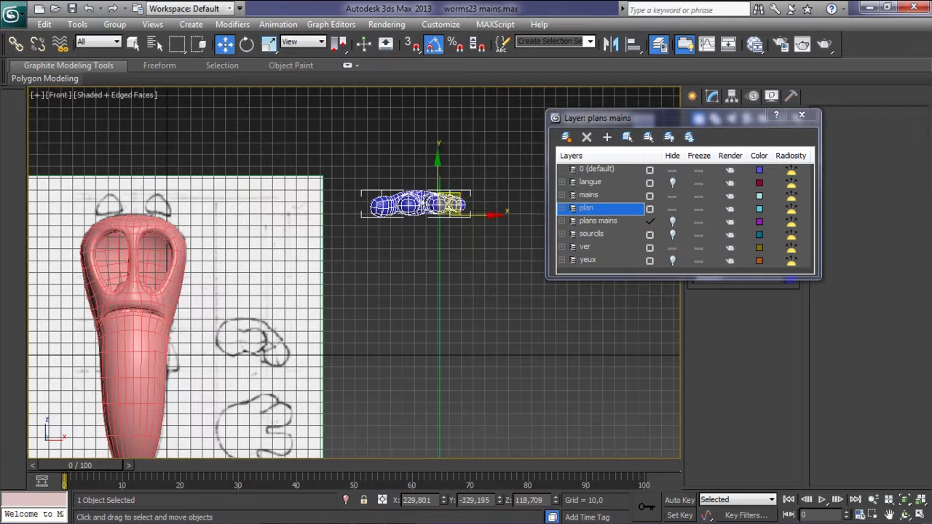
left_click_drag(415, 206, 251, 334)
scroll(338, 291, "up", 3)
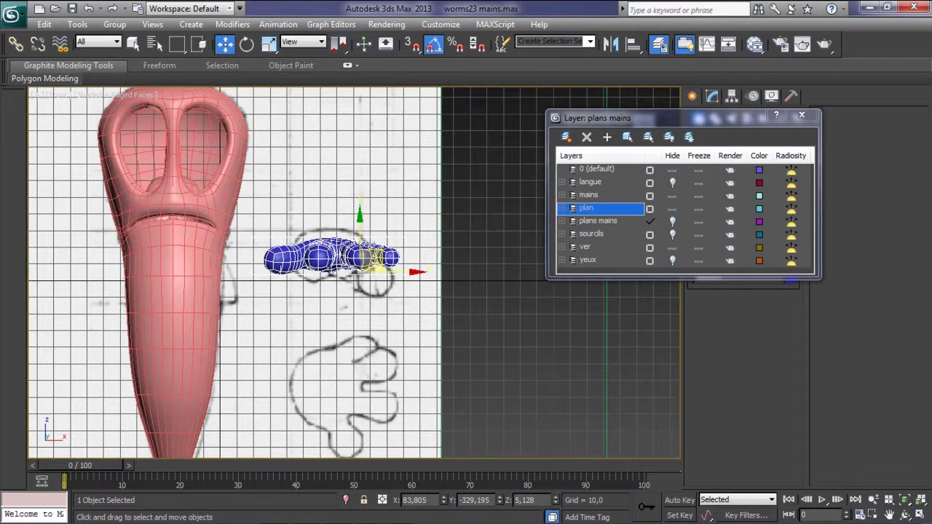
key("e")
left_click_drag(410, 284, 364, 342)
right_click(379, 327)
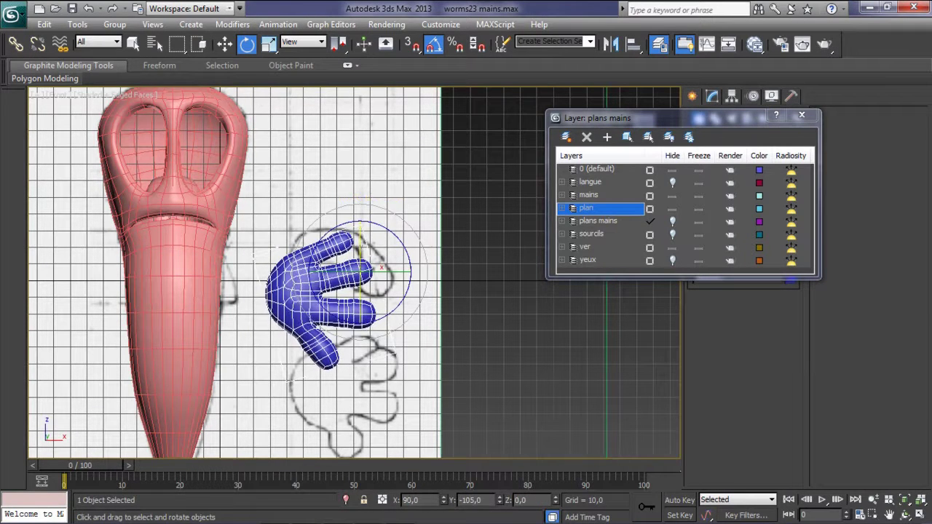
key("w")
middle_click_drag(364, 342, 368, 255)
left_click_drag(383, 164, 404, 287)
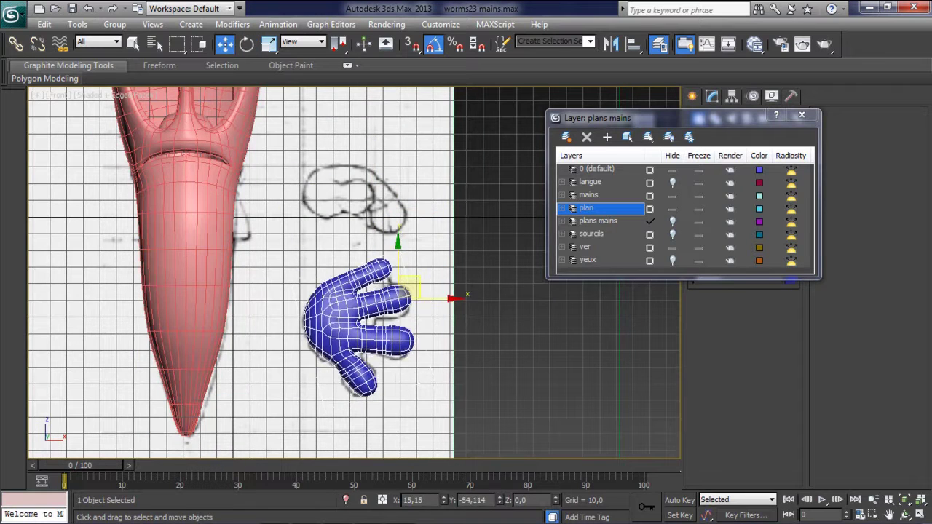
key("ctrl+z")
middle_click_drag(401, 197, 401, 299)
Step: Rotate the hand edge-on about X and move it over the hand sketch
key("e")
left_click_drag(429, 276, 401, 299)
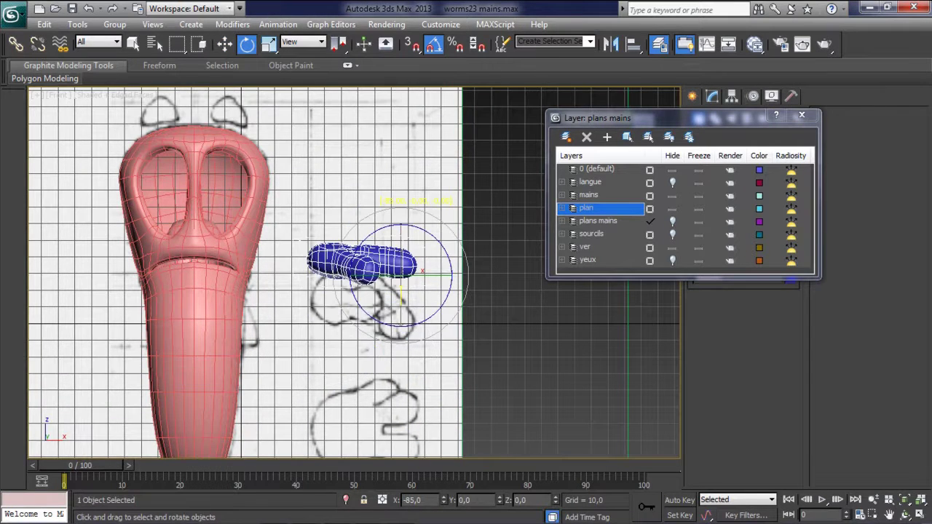
middle_click_drag(400, 291, 403, 297)
key("w")
left_click_drag(397, 281, 404, 318)
scroll(359, 321, "up", 4)
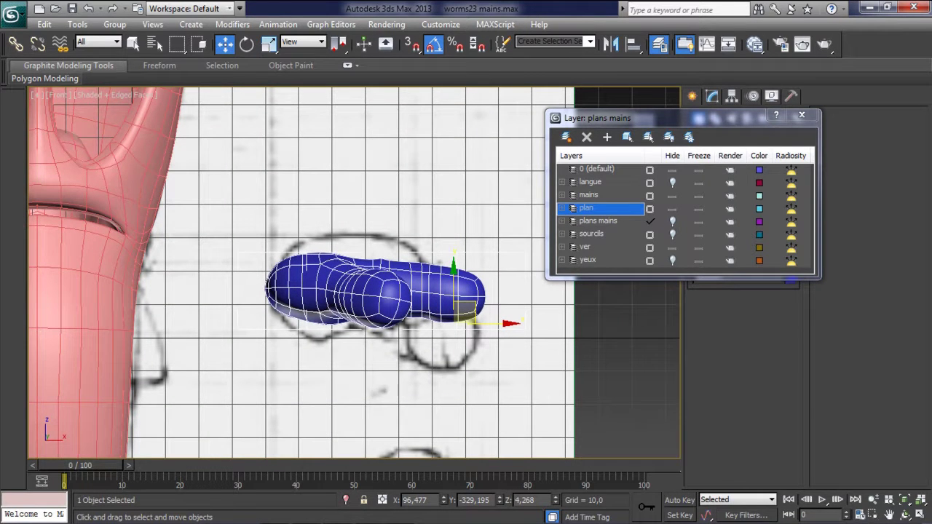
left_click_drag(655, 117, 675, 117)
Step: Close the Layer Manager and nudge the hand's lower and top-left vertices to match the sketch
left_click(822, 115)
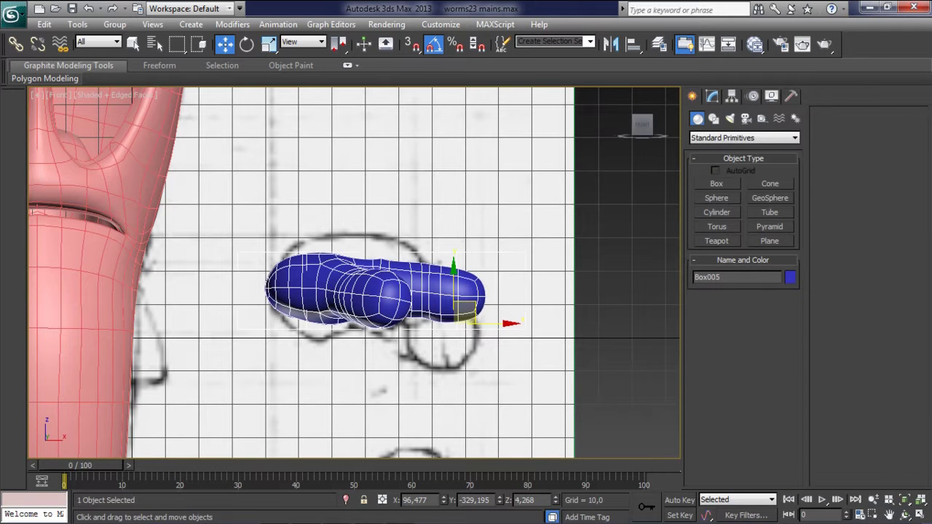
key("1")
scroll(388, 291, "up", 2)
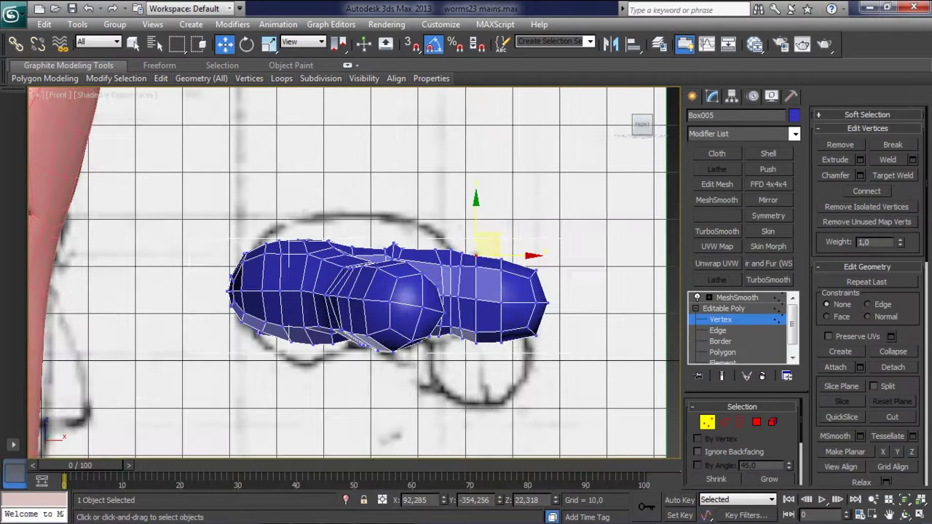
left_click_drag(299, 320, 298, 324)
left_click(313, 342)
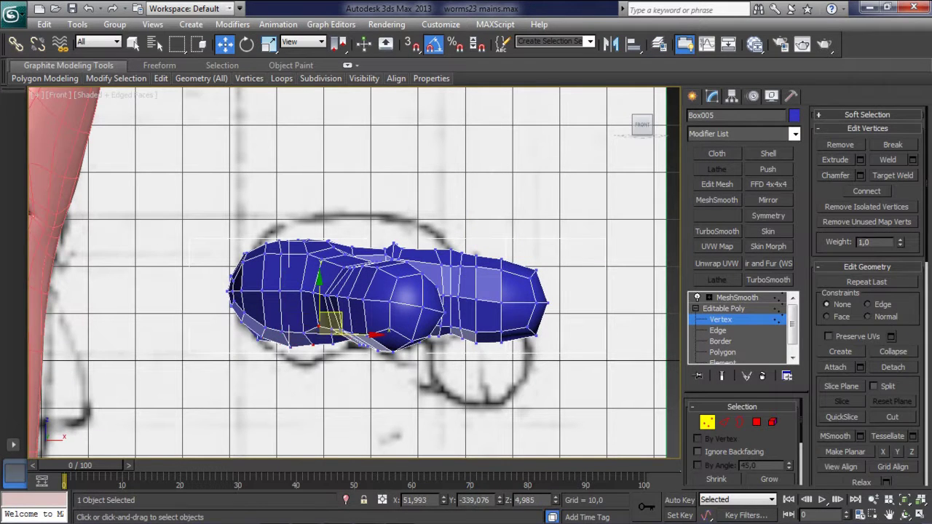
middle_click_drag(349, 291, 354, 297)
left_click_drag(240, 237, 292, 262)
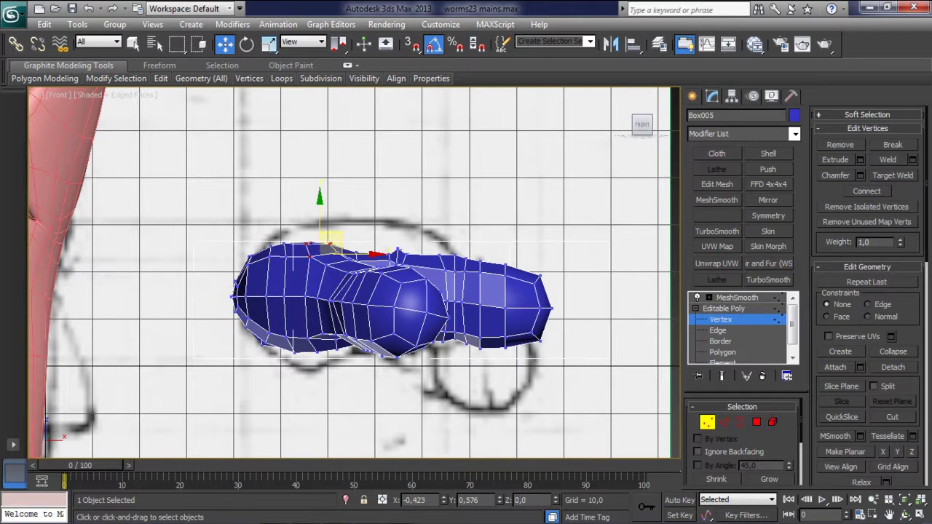
Step: Clear the vertex selection and change the hand's object colour to light cyan
left_click_drag(373, 234, 343, 251)
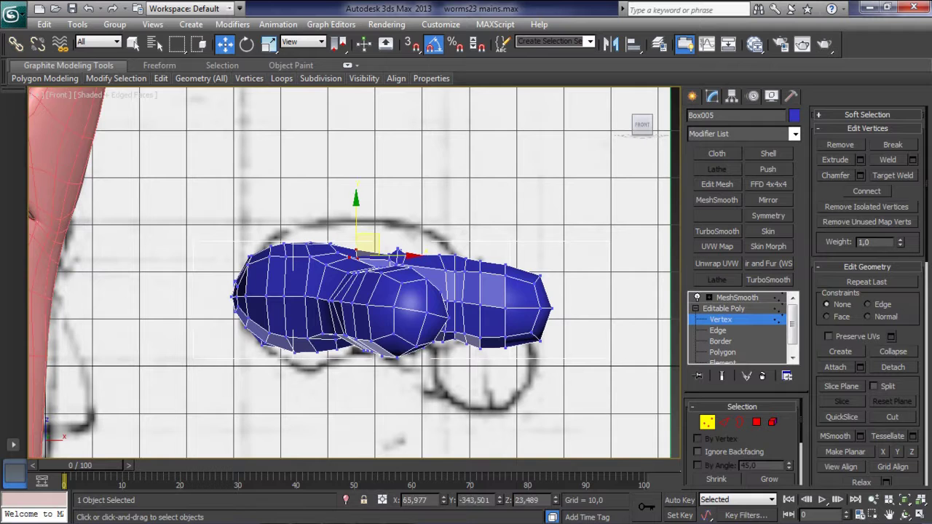
left_click(350, 226)
scroll(349, 225, "down", 2)
left_click(794, 115)
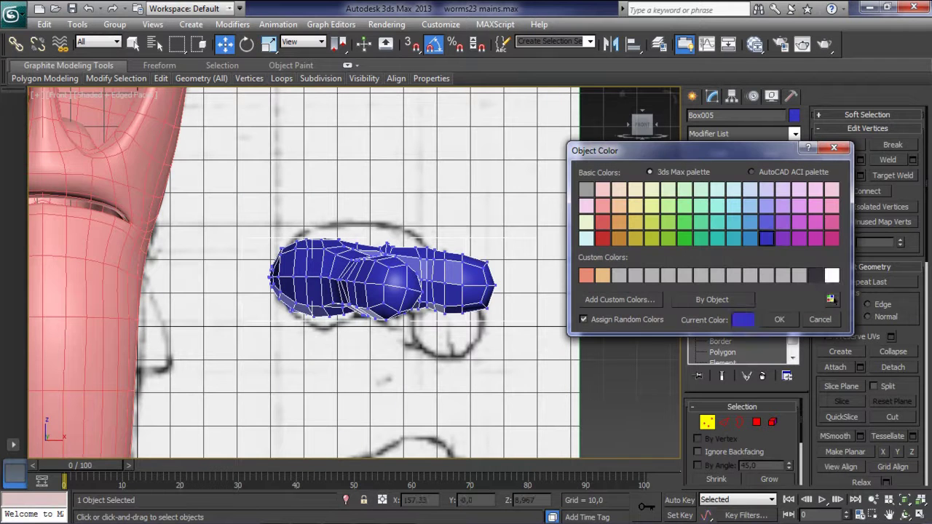
key("Return")
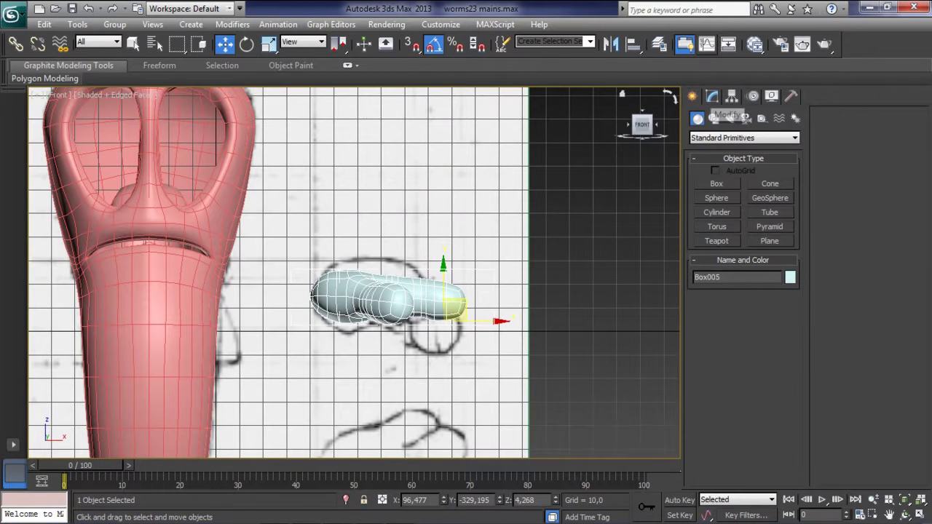
Step: In the Layer Manager, hide the plan layer and unhide the langue, sourcils and yeux layers
left_click(659, 44)
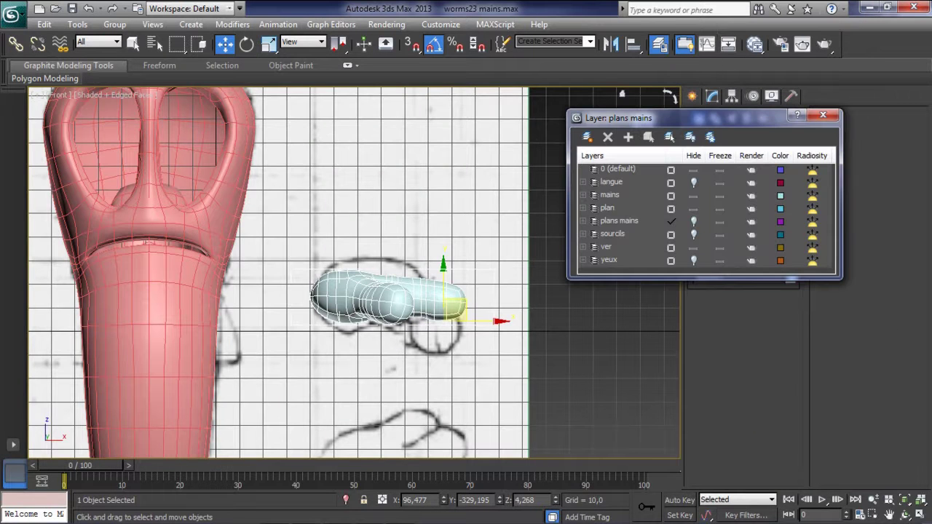
left_click(694, 208)
left_click(693, 182)
left_click(693, 234)
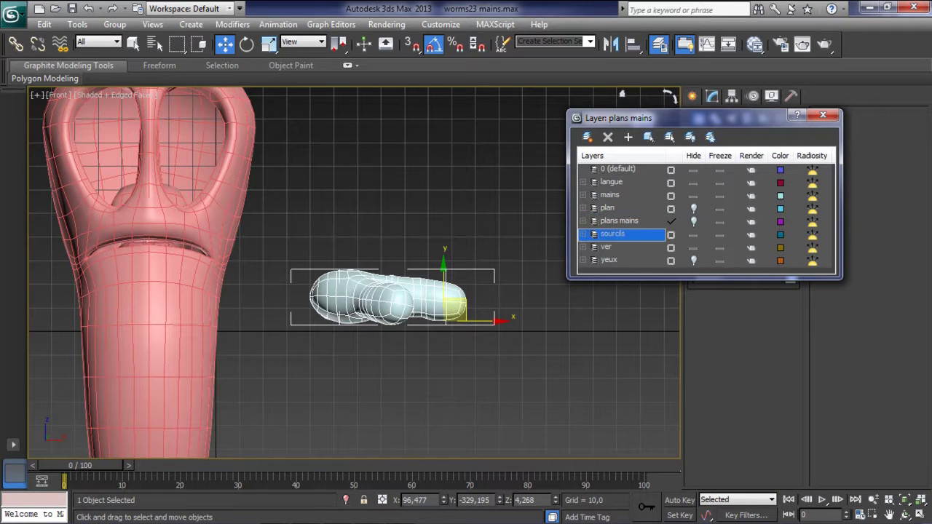
left_click(693, 260)
left_click(823, 115)
Step: Select the hand Box005 and check it beside the worm in perspective and top views
scroll(437, 292, "down", 2)
left_click(444, 284)
scroll(466, 306, "up", 2)
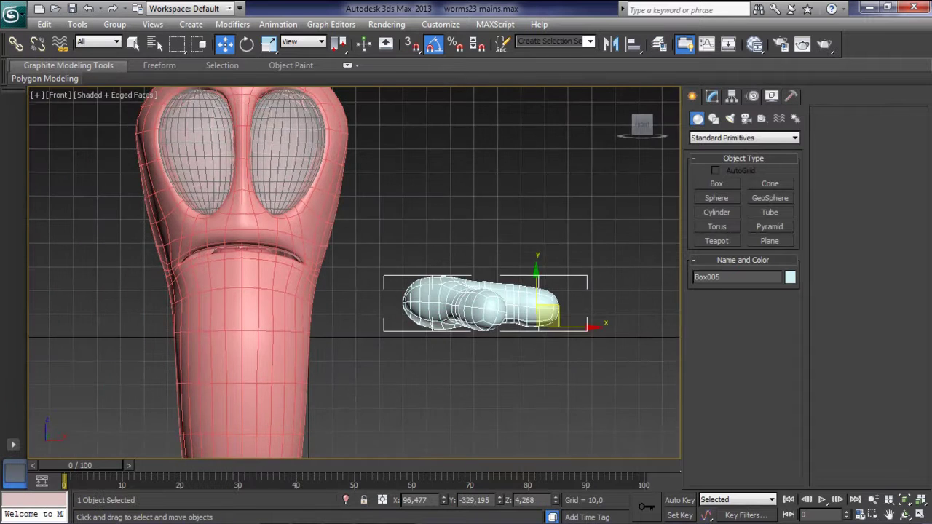
scroll(355, 273, "down", 2)
middle_click_drag(354, 273, 393, 263, "alt")
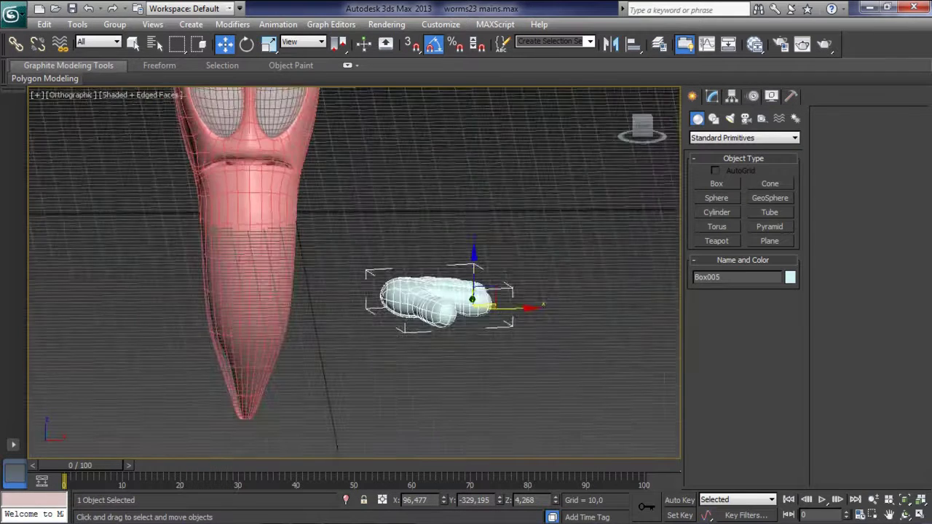
key("p")
scroll(354, 273, "down", 3)
key("t")
scroll(356, 317, "up", 3)
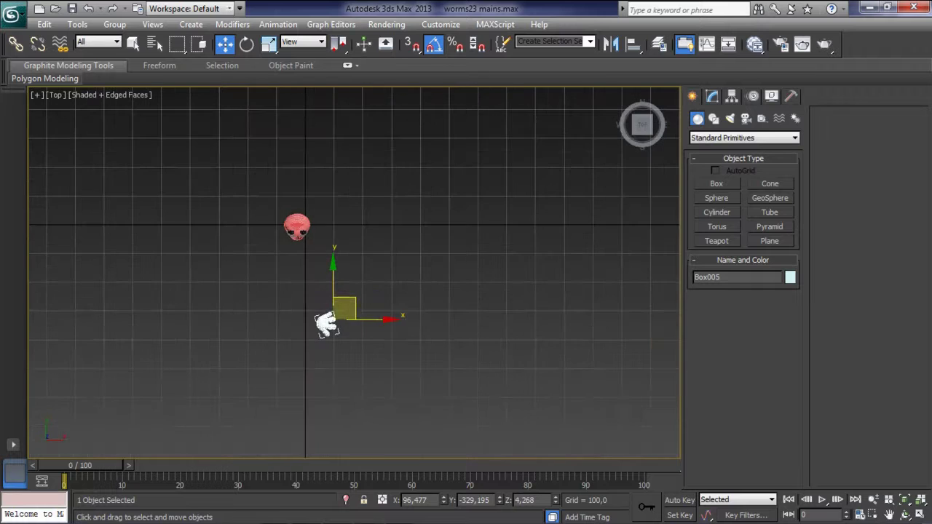
scroll(320, 226, "up", 3)
Step: Orbit around the worm and hand, comparing angled perspective and front views
mouse_move(321, 226)
middle_mouse_down()
mouse_move(407, 306)
mouse_move(437, 276)
middle_mouse_up()
key("p")
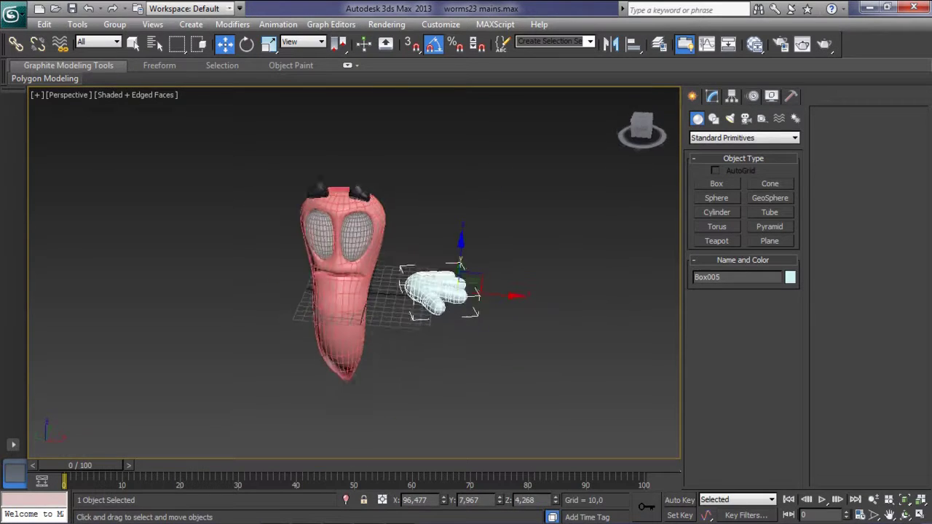
left_click(355, 234)
middle_click_drag(355, 235, 408, 241, "alt")
left_click(447, 292)
key("f")
scroll(502, 320, "up", 4)
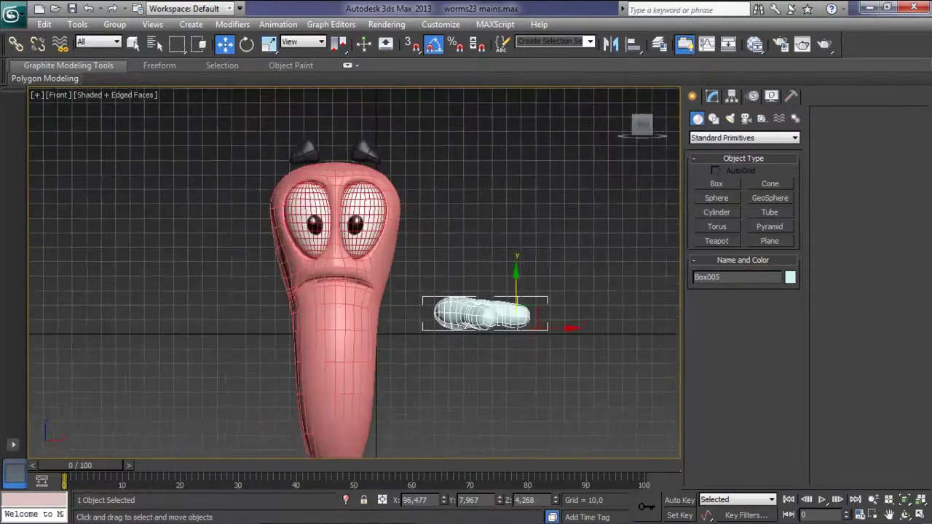
key("p")
middle_click_drag(353, 273, 397, 281, "alt")
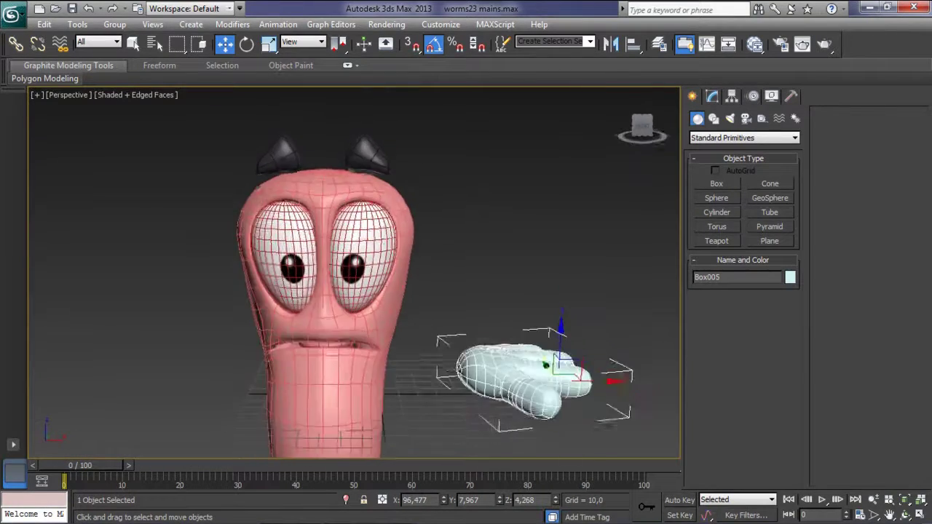
key("f")
scroll(354, 273, "up", 5)
scroll(354, 273, "up", 2)
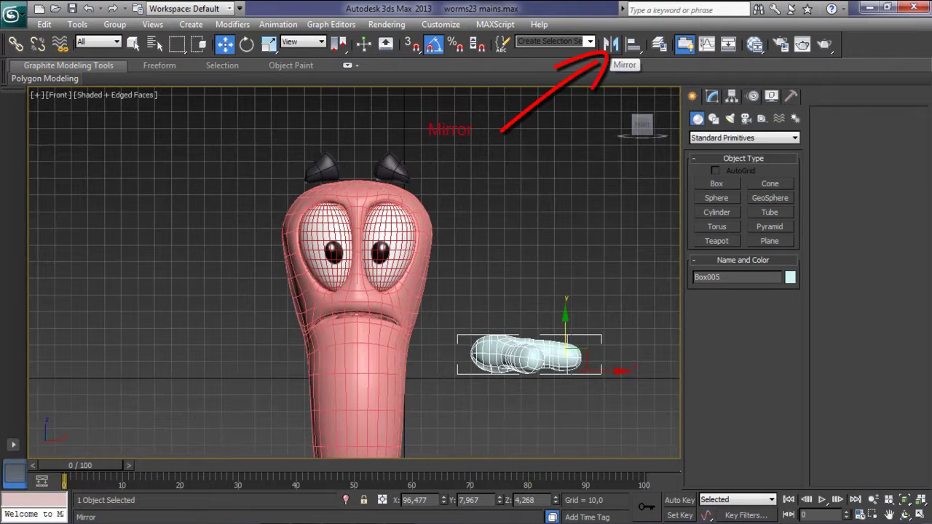
Step: Make a mirrored copy of the hand Box005 along the X axis
left_click(612, 44)
left_click_drag(444, 150, 686, 76)
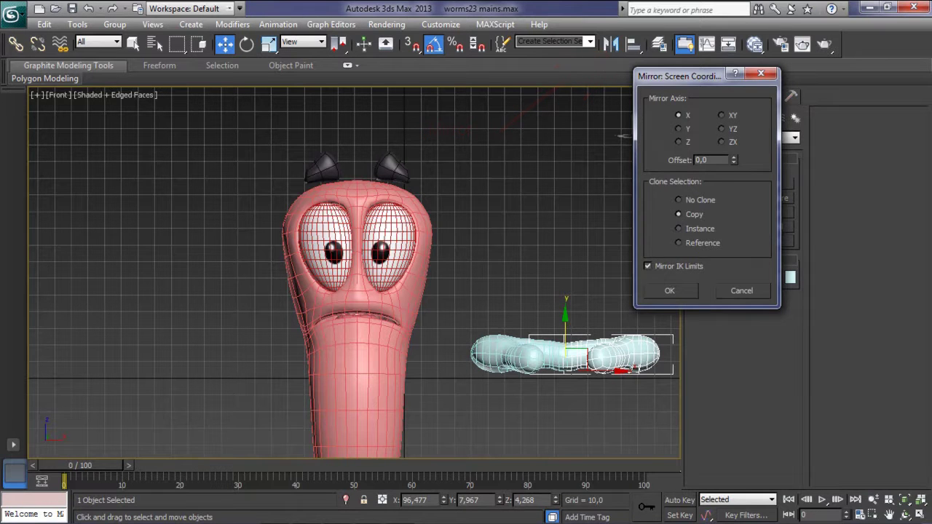
key("Return")
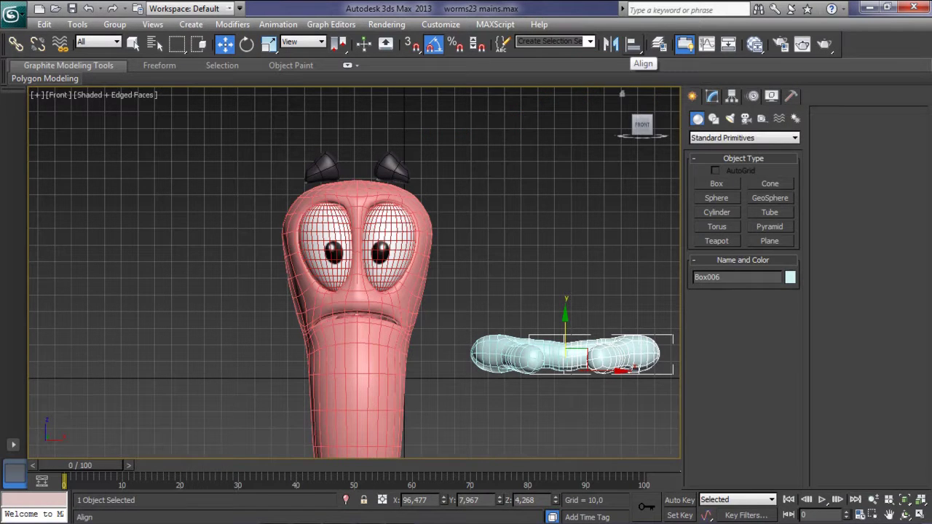
Step: Align the copy Box006 and move it to the worm's left side, viewed in perspective
left_click(633, 44)
left_click(356, 350)
left_click_drag(458, 131, 489, 128)
left_click(499, 495)
left_click_drag(565, 355, 174, 350)
key("p")
mouse_move(357, 291)
middle_mouse_down("alt")
mouse_move(404, 277)
mouse_move(423, 284)
mouse_move(393, 291)
mouse_move(400, 288)
middle_mouse_up("alt")
Step: Test-render the two-handed worm, then draw a first plane in the Top view
key("shift+q")
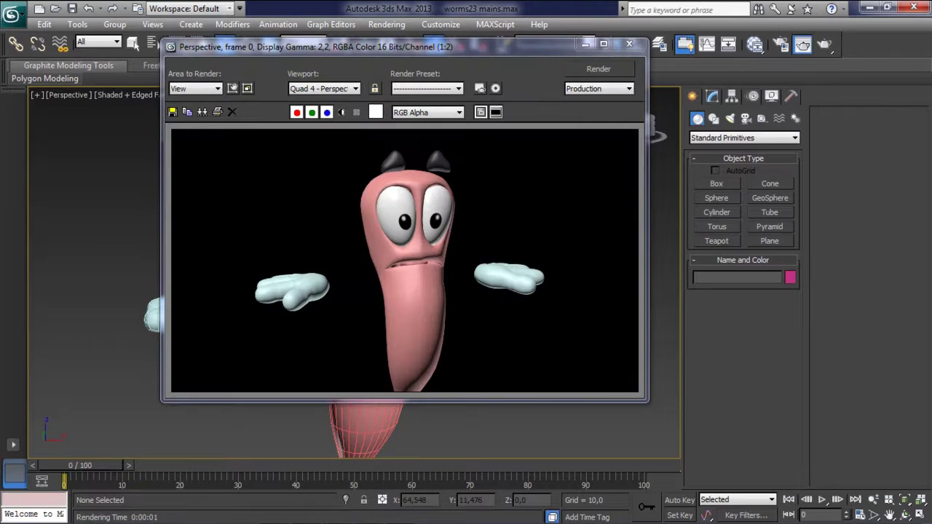
left_click(629, 44)
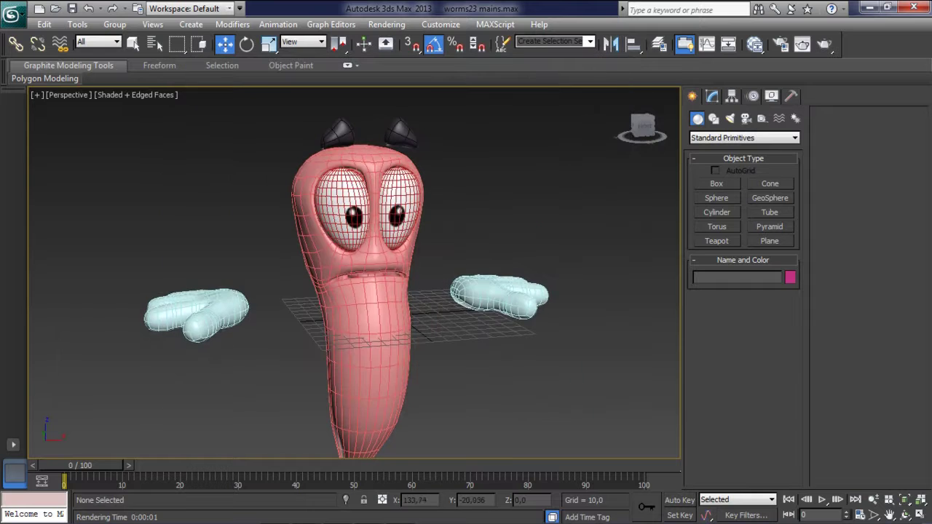
key("alt+w")
left_click(769, 240)
left_click_drag(179, 125, 251, 193)
Step: Add a new layer in the Layer Manager
left_click(659, 43)
left_click(627, 137)
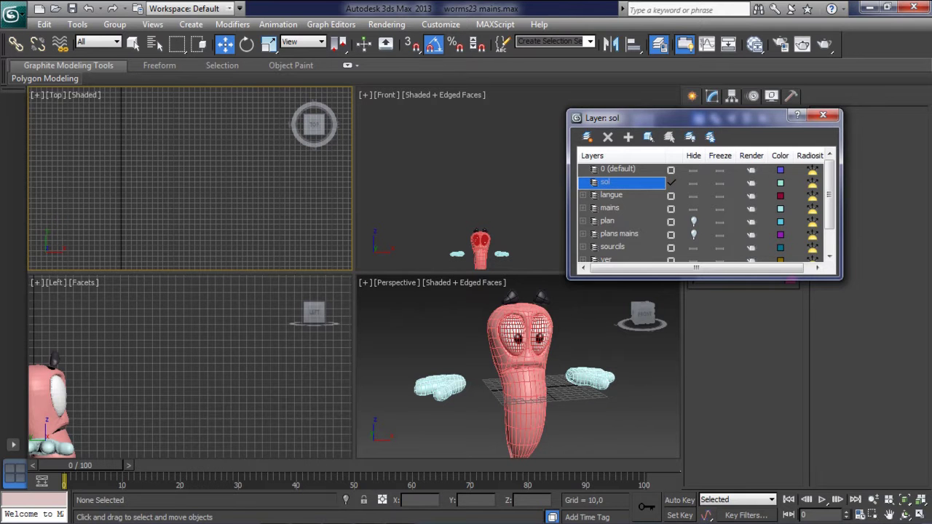
key("Escape")
Step: Draw a ground plane in the Top view and scale it up to about 577%
left_click(769, 240)
left_click_drag(86, 125, 281, 269)
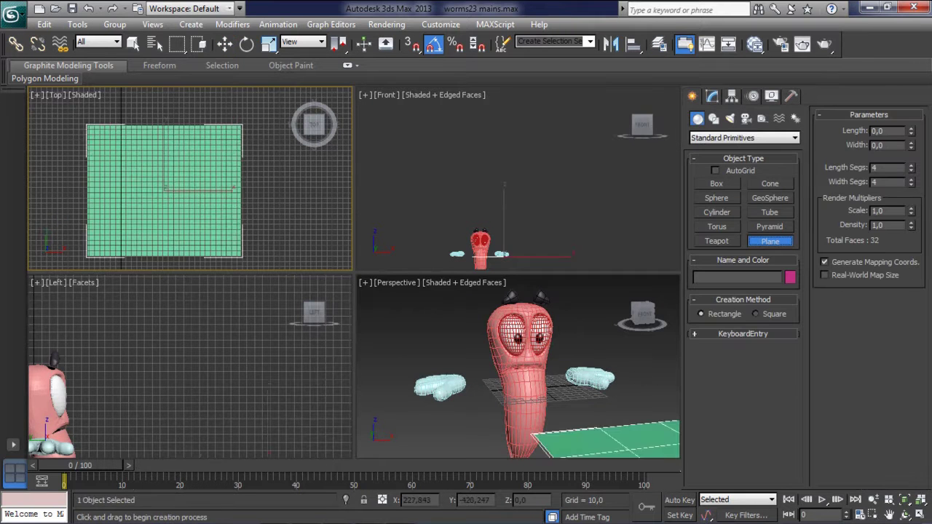
scroll(167, 172, "down", 5)
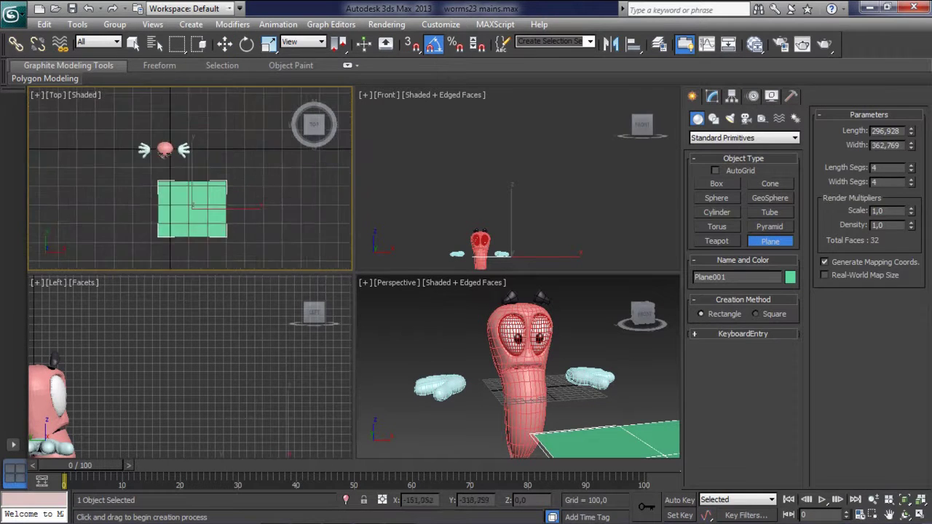
right_click(166, 173)
left_click_drag(167, 173, 169, 173)
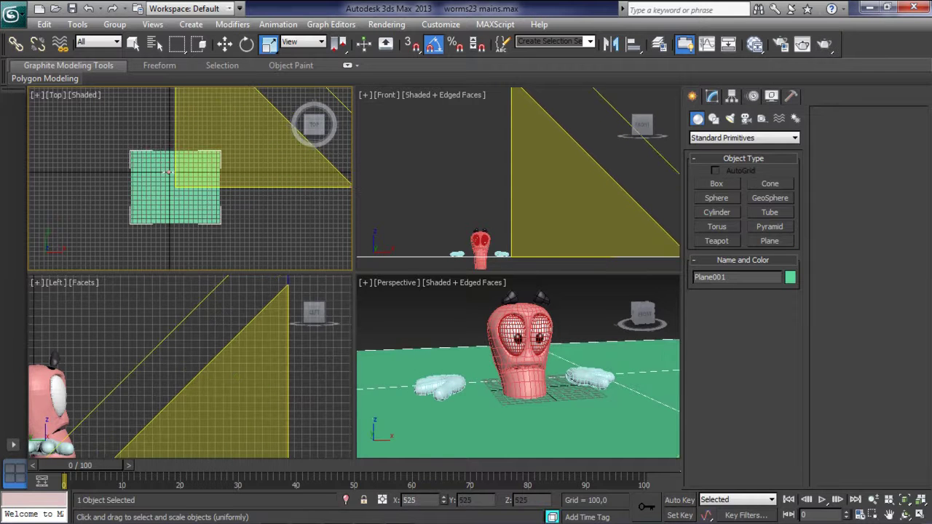
Step: Raise the plane slightly to the worm's base and push it back behind the worm
key("w")
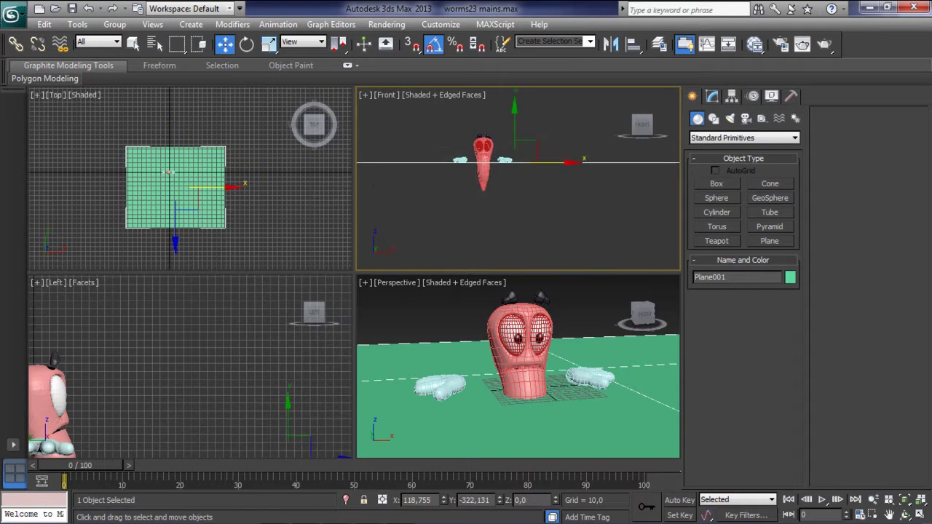
scroll(450, 146, "up", 3)
left_click_drag(459, 94, 457, 93)
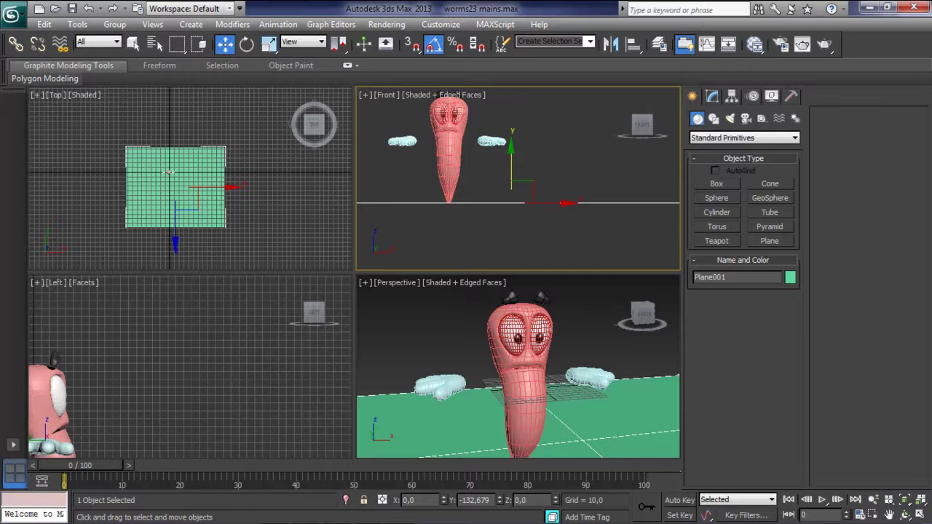
left_click_drag(167, 173, 169, 163)
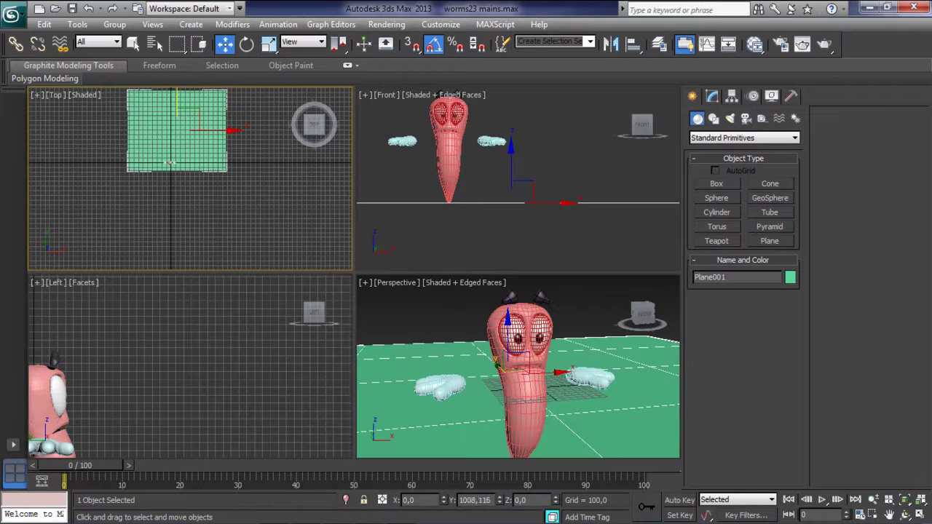
Step: Make Plane001 purple, clear the selection and test-render the perspective view
left_click(641, 356)
left_click(790, 276)
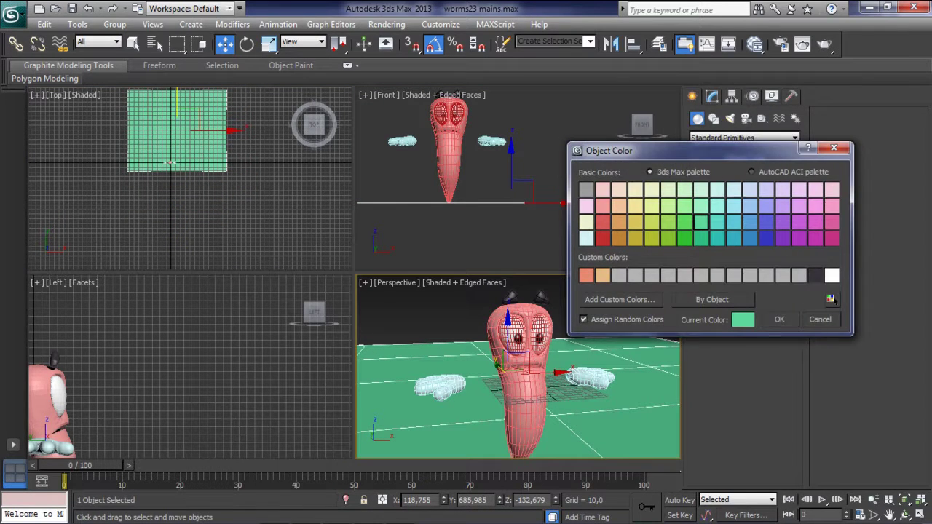
left_click_drag(691, 150, 731, 132)
key("Return")
key("ctrl+d")
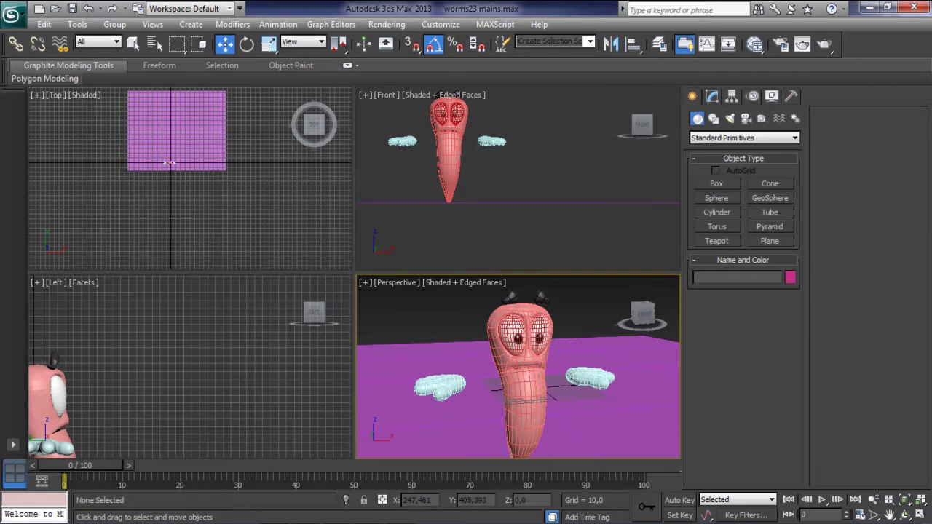
left_click(802, 44)
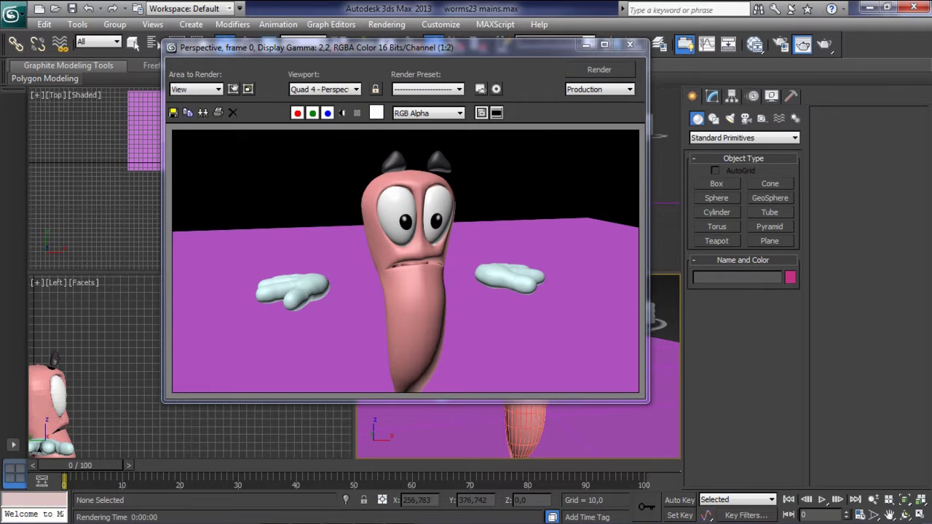
left_click(630, 44)
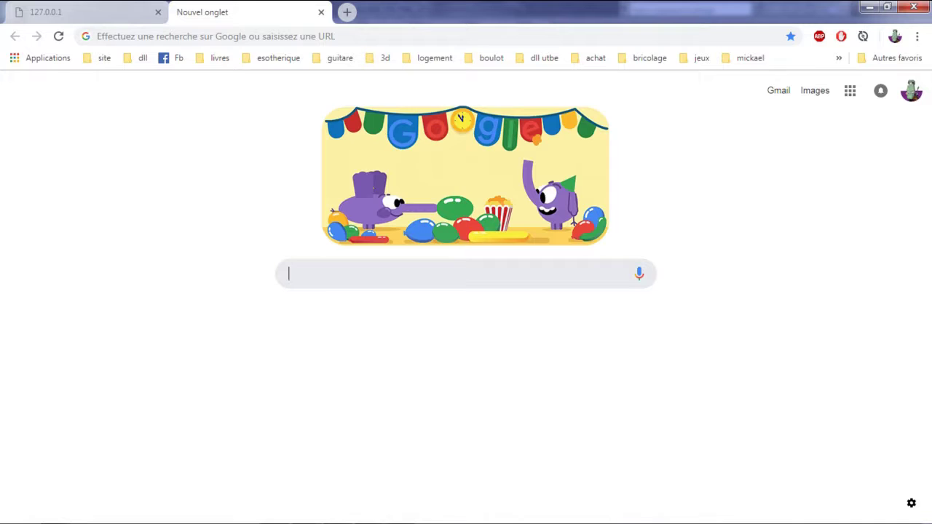
Step: Search Google for 'campagne' and preview the dirt-path countryside image
type("campagne")
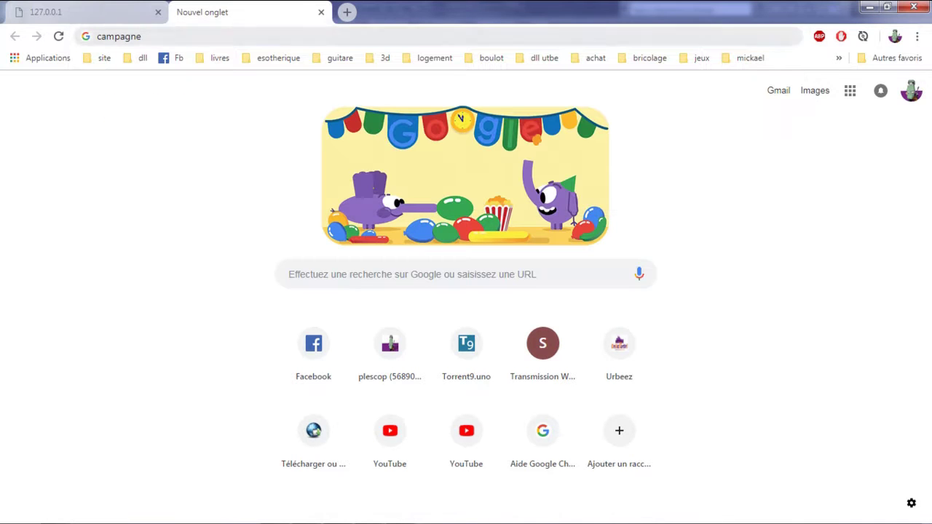
key("Return")
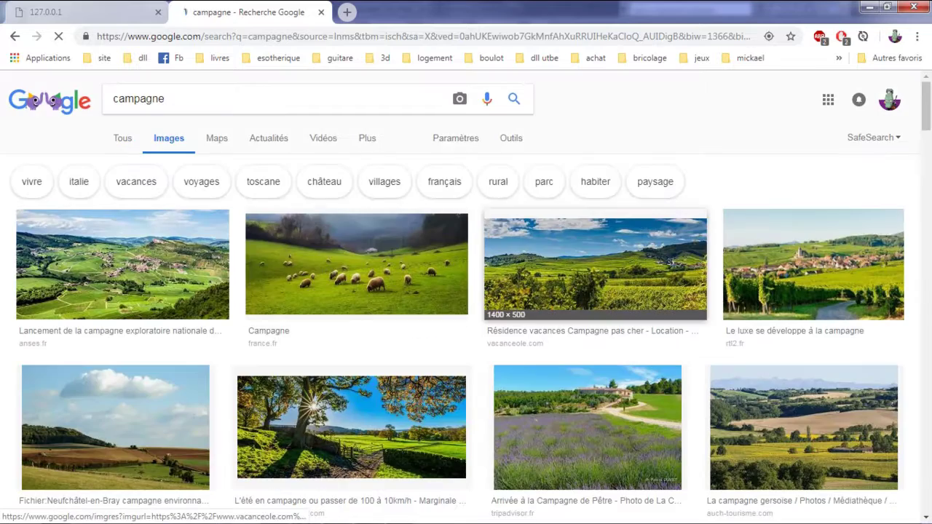
scroll(590, 277, "down", 3)
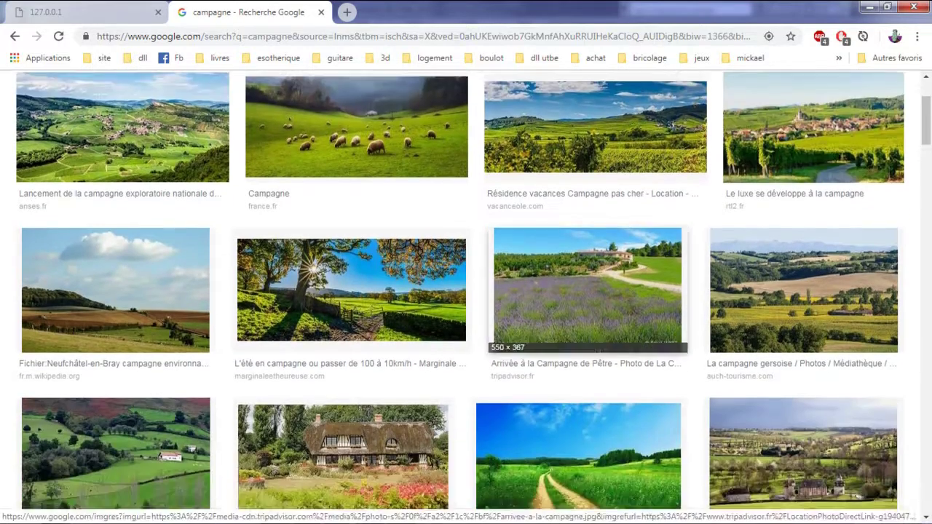
left_click(578, 394)
Step: Open the full-size image in a new tab and save ob_3d6f3f_campagne-au-soleil.jpg into the worms folder
right_click(419, 375)
left_click(499, 235)
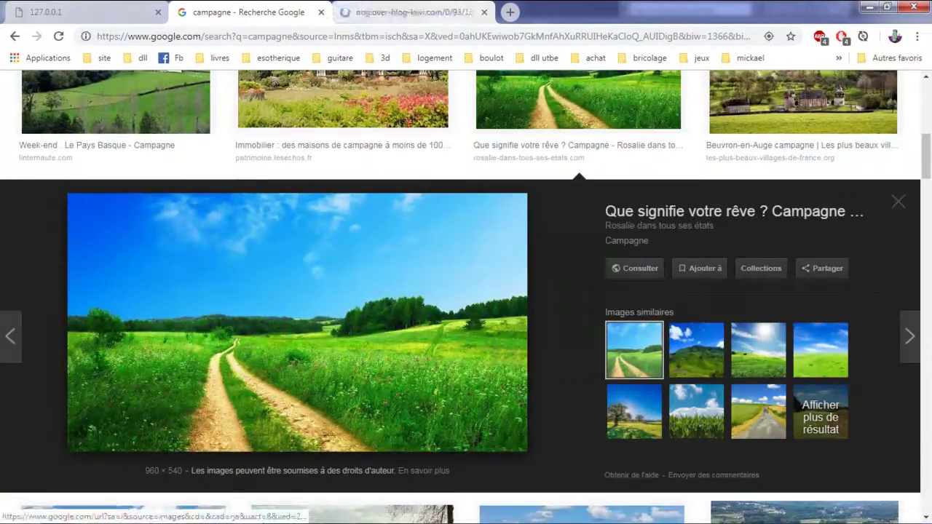
left_click(412, 12)
right_click(474, 250)
left_click(541, 275)
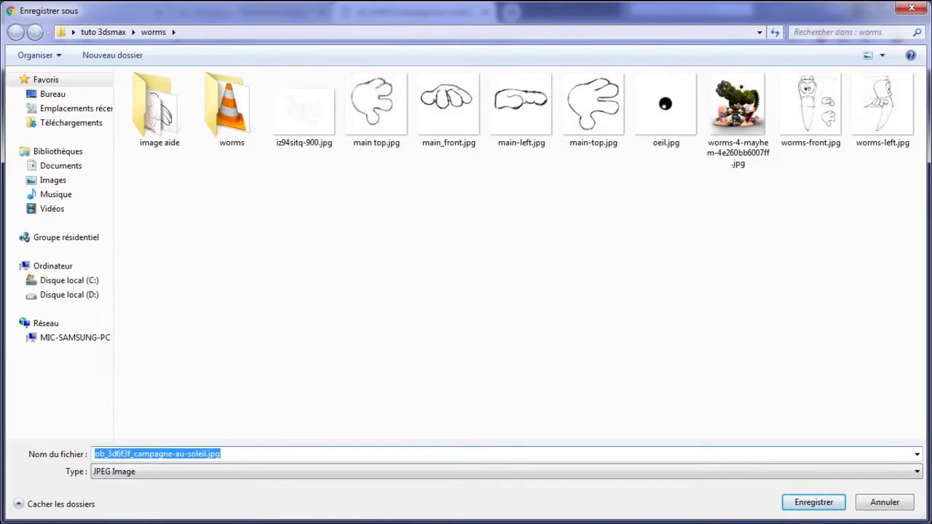
key("Return")
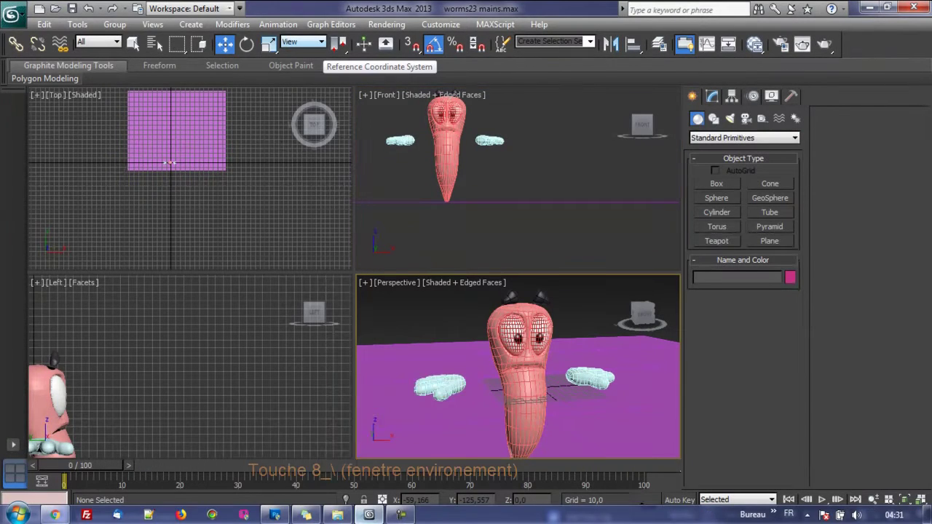
Step: Set ob_3d6f3f_campagne-au-soleil.jpg from the worms folder as the environment background map
key("8")
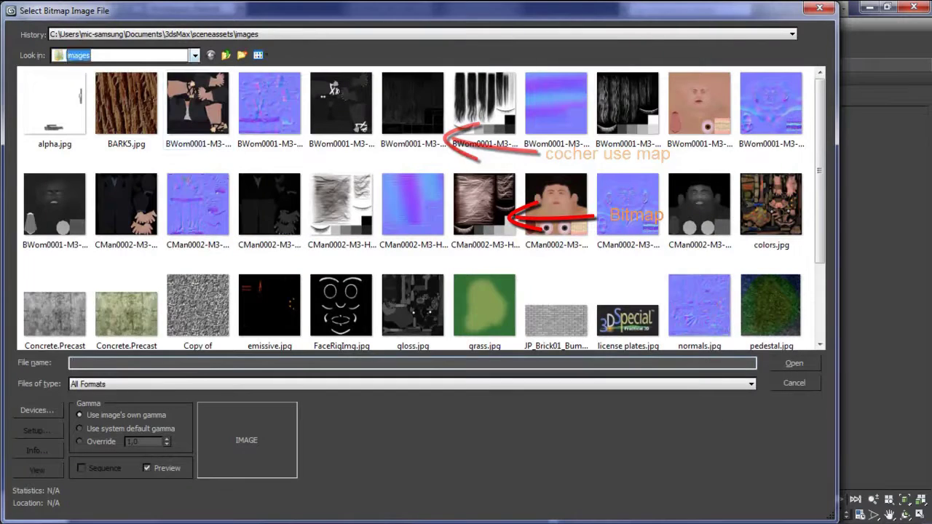
left_click(194, 55)
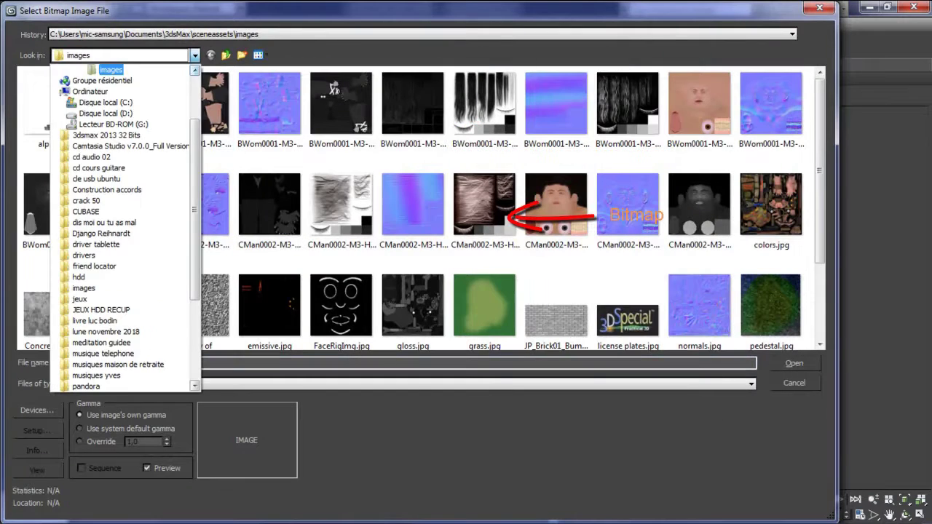
left_click(94, 102)
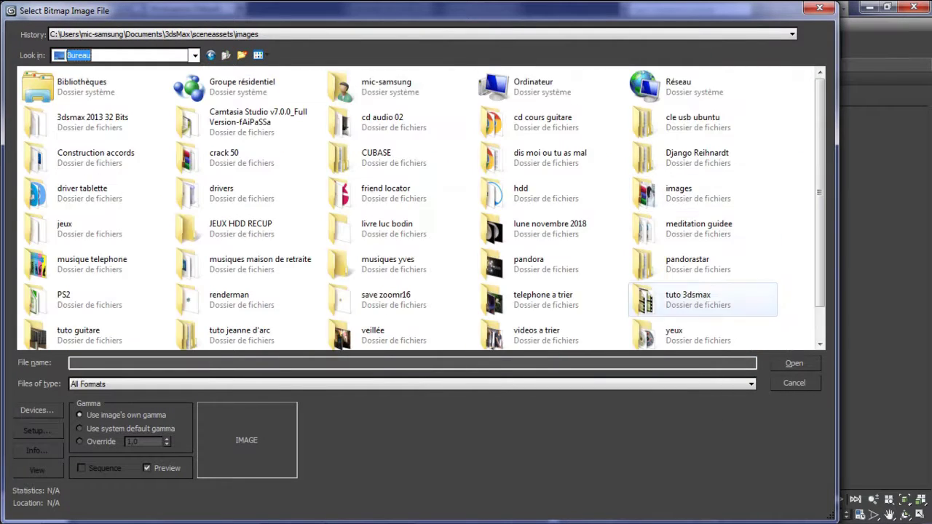
double_click(774, 300)
double_click(47, 227)
double_click(627, 116)
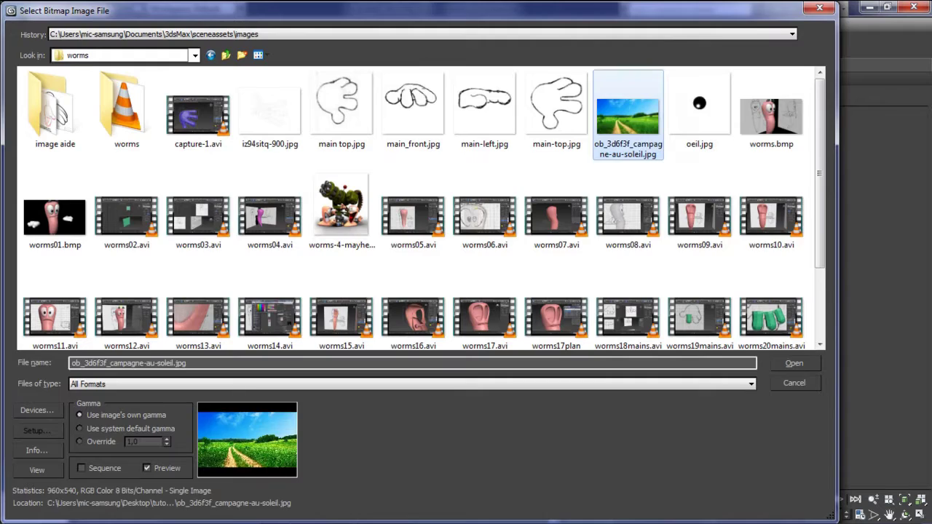
left_click(477, 66)
Step: Render the maximized perspective view, then re-render it zoomed out with the meadow background
key("alt+w")
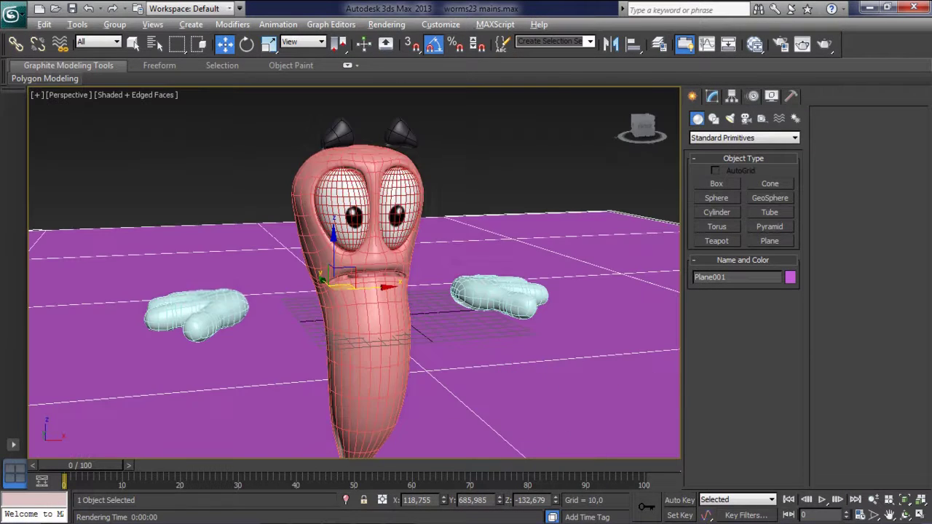
key("F9")
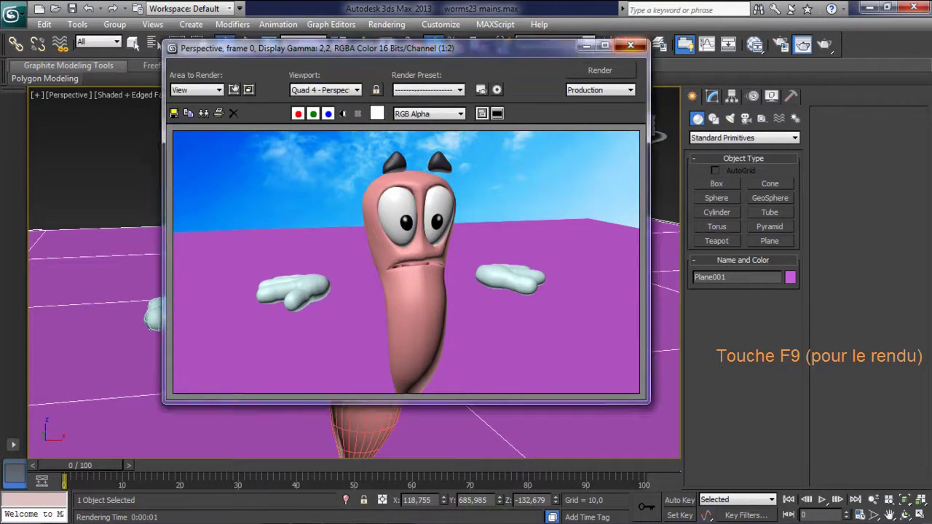
left_click(631, 46)
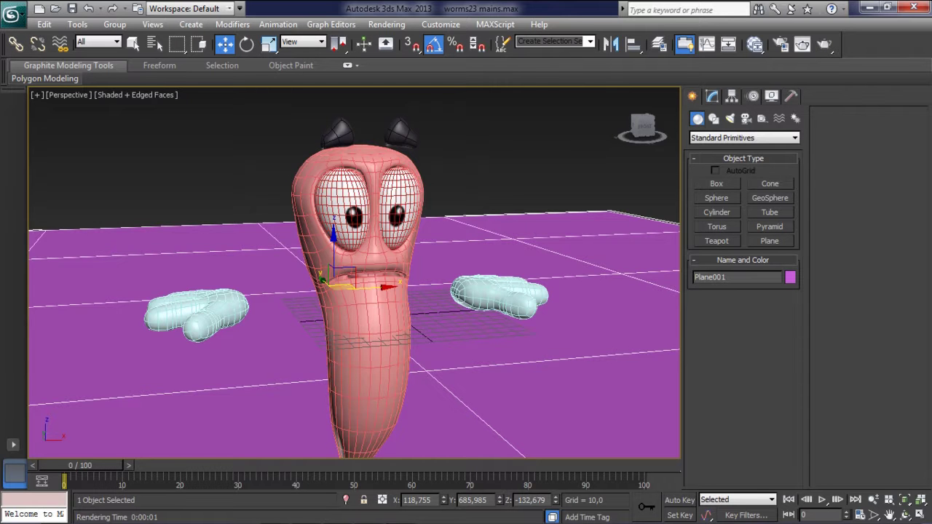
scroll(422, 448, "down", 2)
scroll(422, 448, "down", 4)
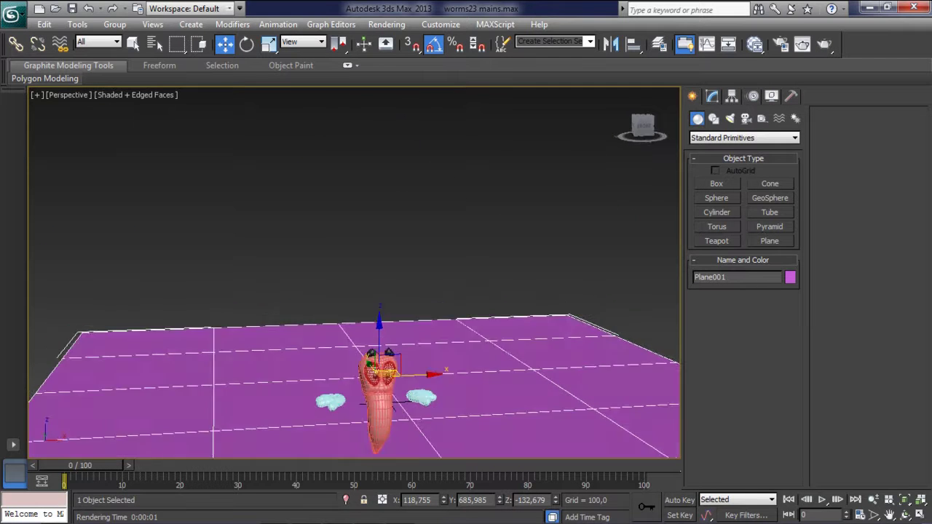
key("shift+q")
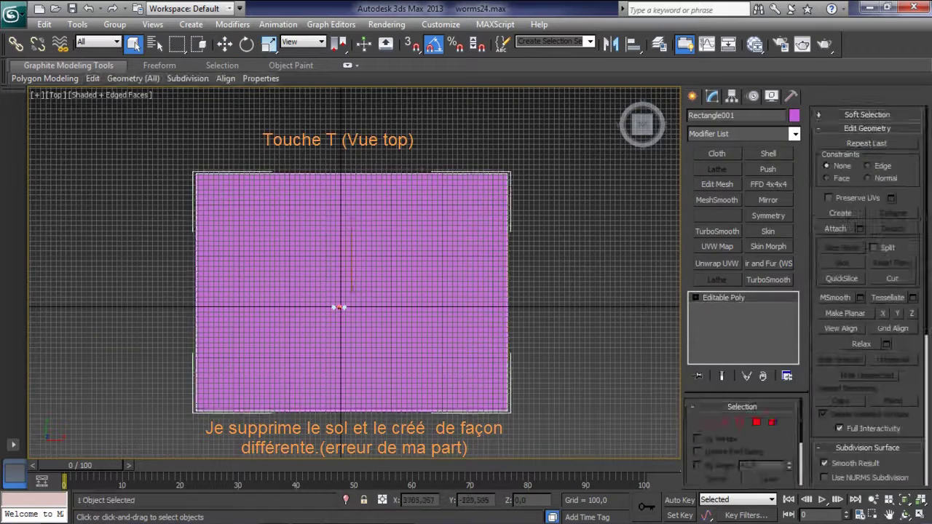
Step: Delete the purple plane and draw a large Rectangle001 across the Top view
key("Delete")
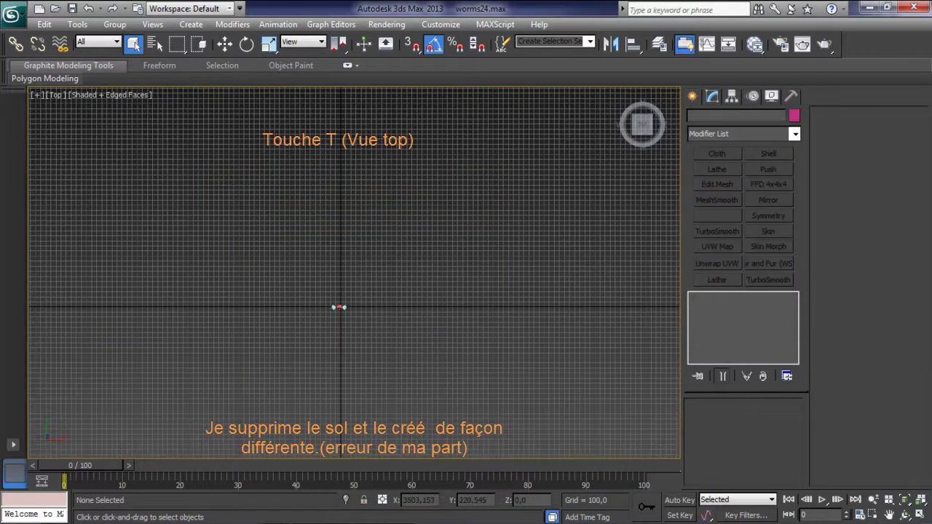
left_click(770, 194)
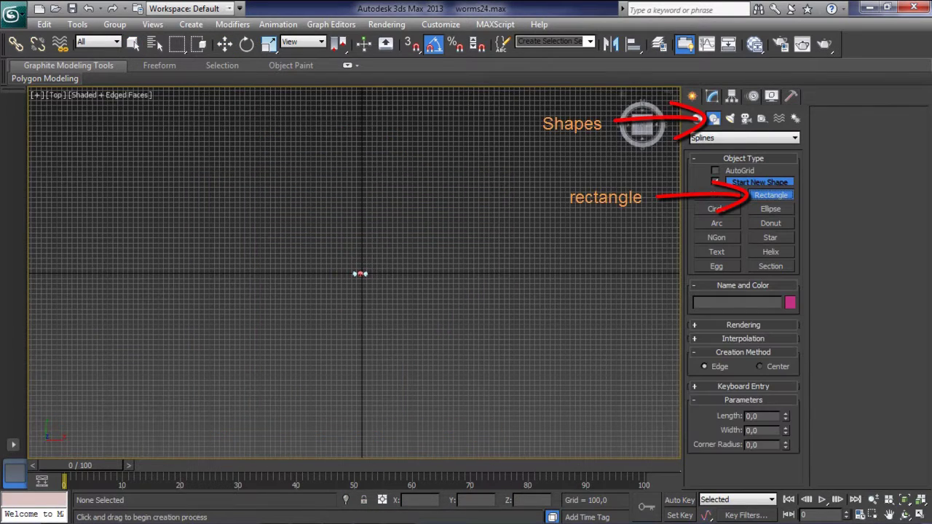
left_click_drag(170, 158, 595, 409)
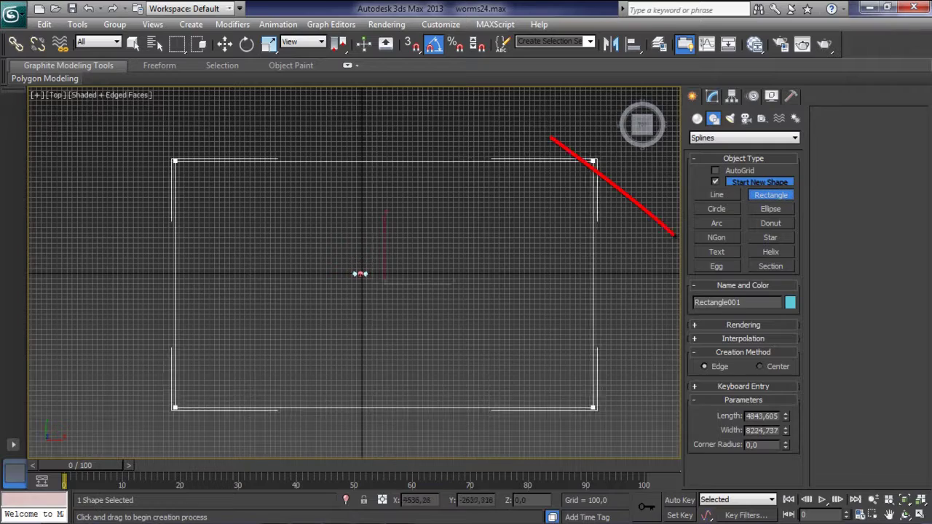
left_click(712, 96)
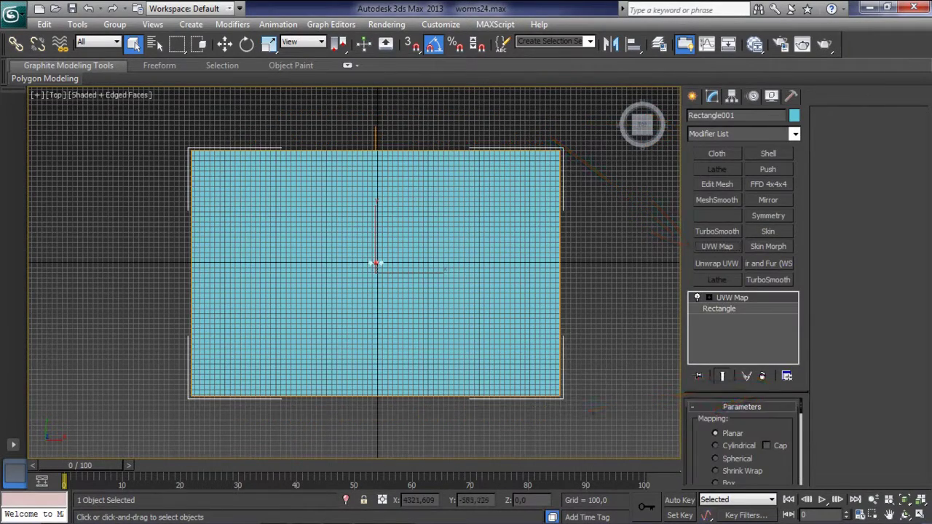
Step: Change the first material in the Material Editor to a Matte/Shadow type
key("m")
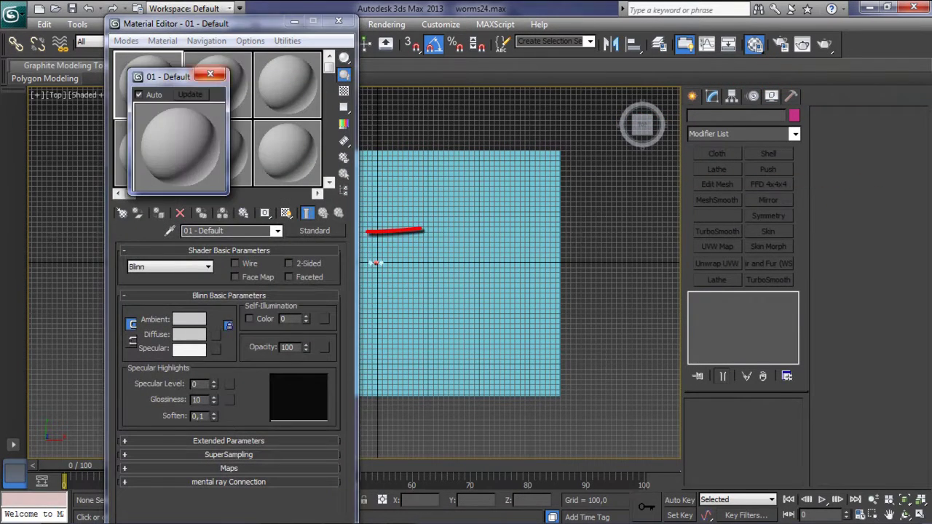
left_click(315, 230)
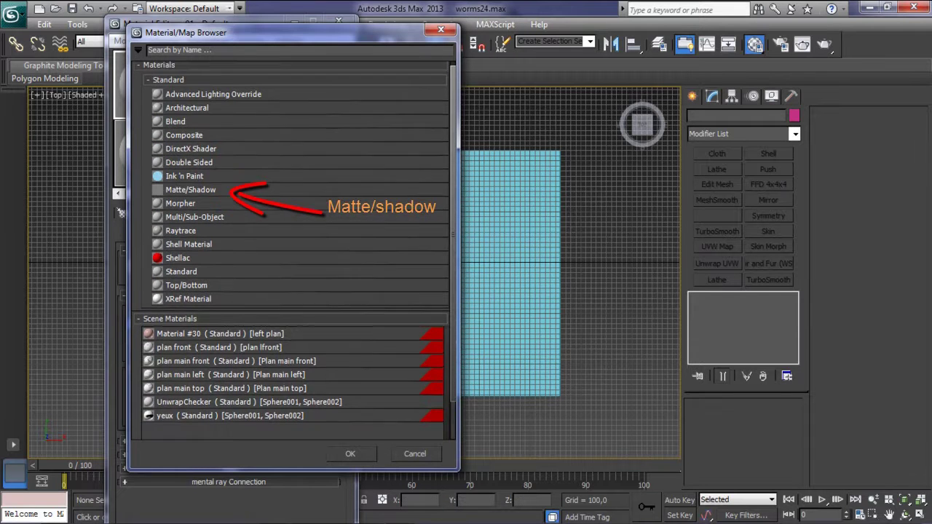
double_click(190, 189)
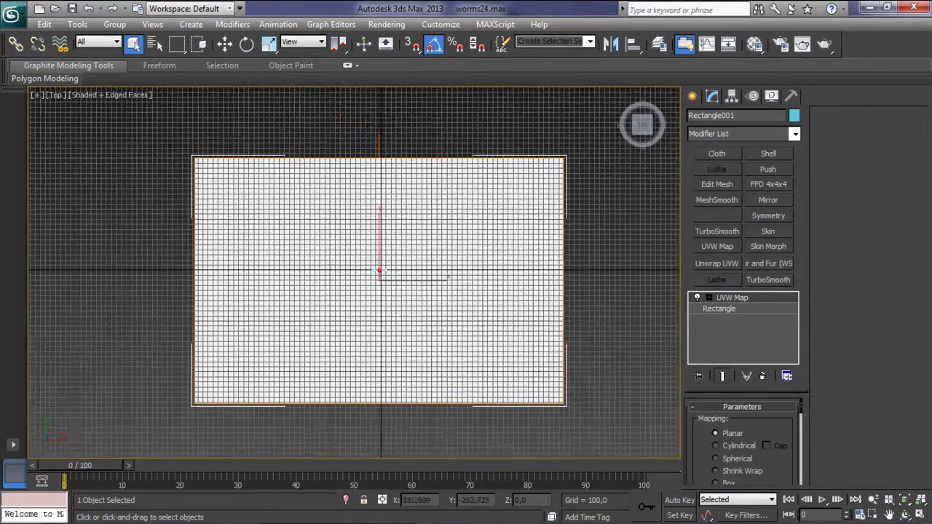
Step: Show the environment background in the Perspective viewport, maximize it and test-render
key("p")
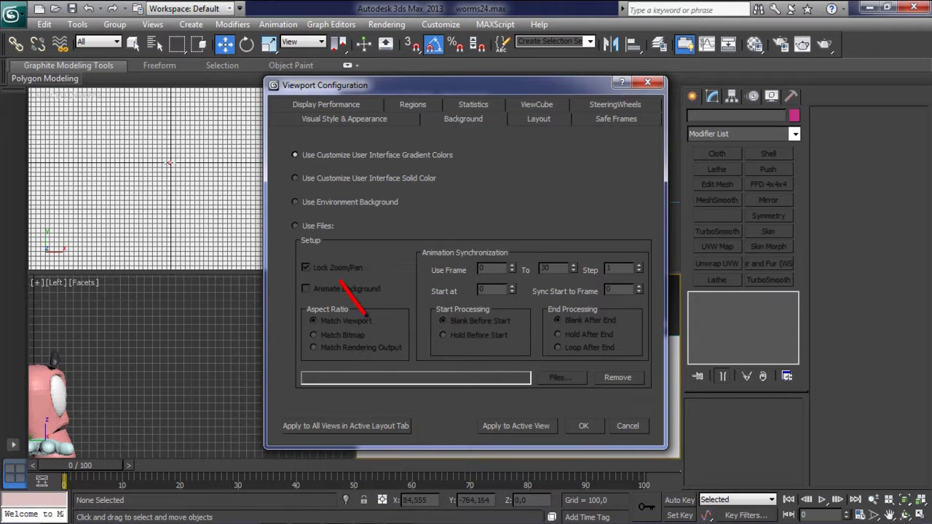
left_click(583, 426)
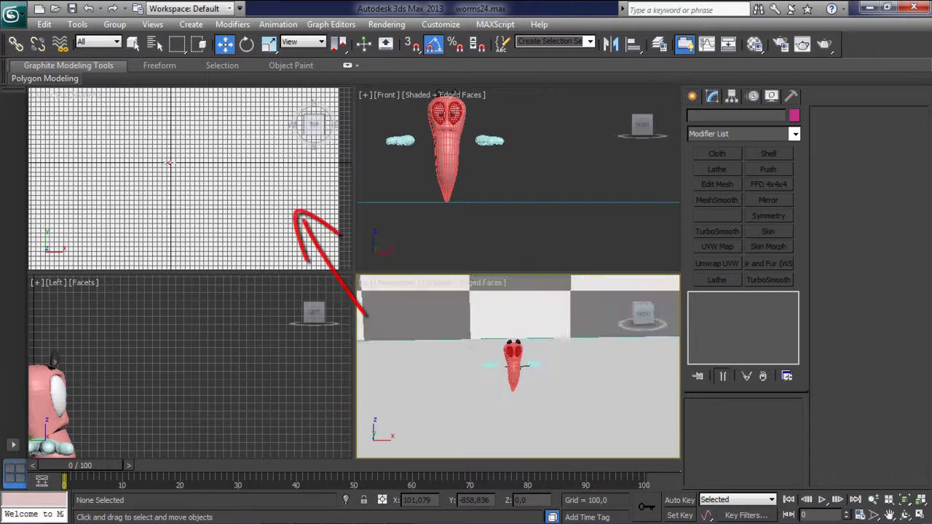
key("alt+w")
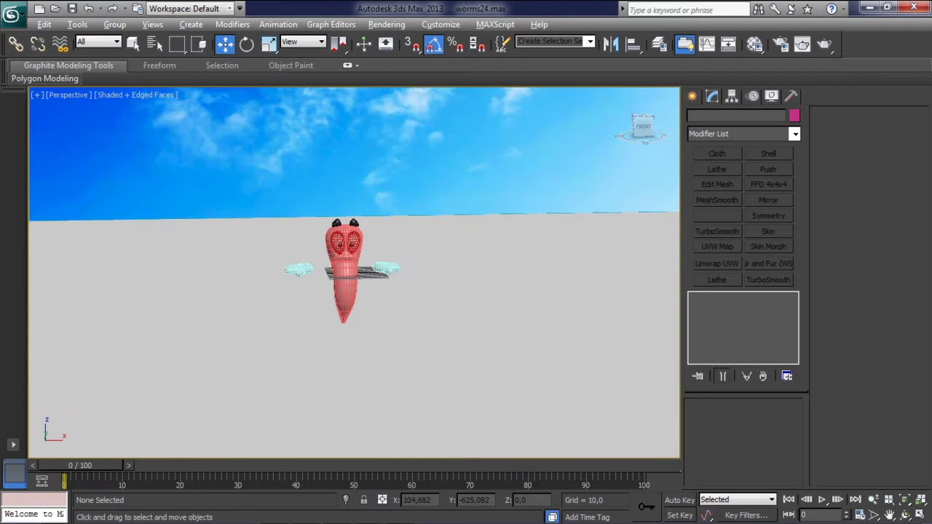
mouse_move(349, 291)
middle_mouse_down("alt")
mouse_move(350, 270)
mouse_move(354, 313)
mouse_move(354, 287)
middle_mouse_up("alt")
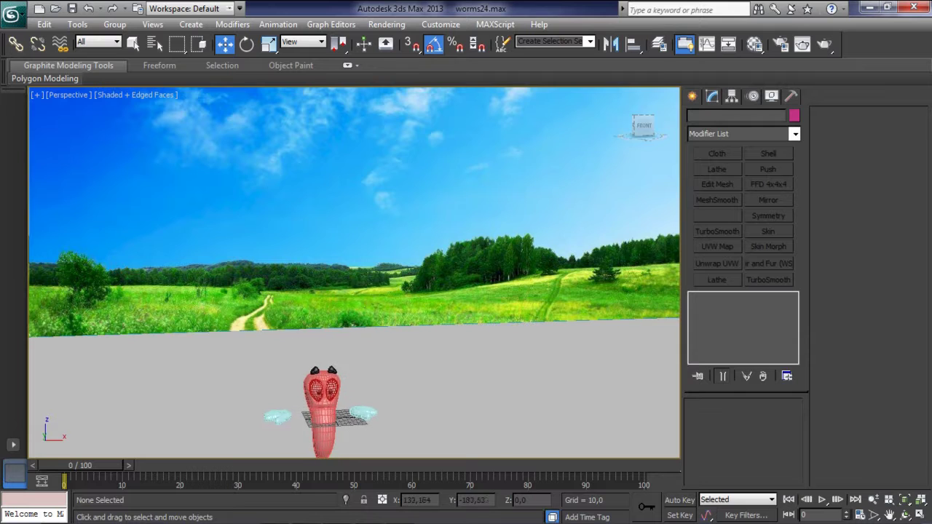
key("F9")
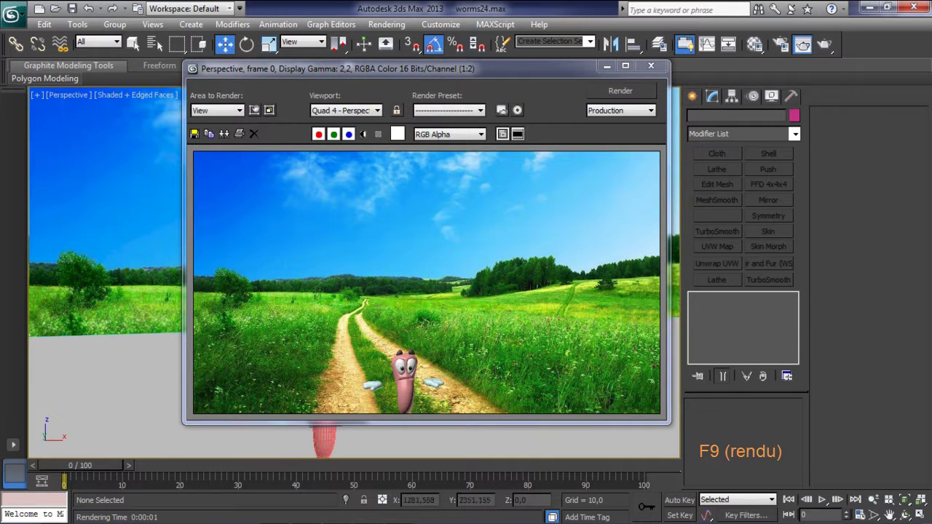
left_click(650, 65)
Step: Select all the worm parts and move them onto the ground in front of the dirt path
key("alt+w")
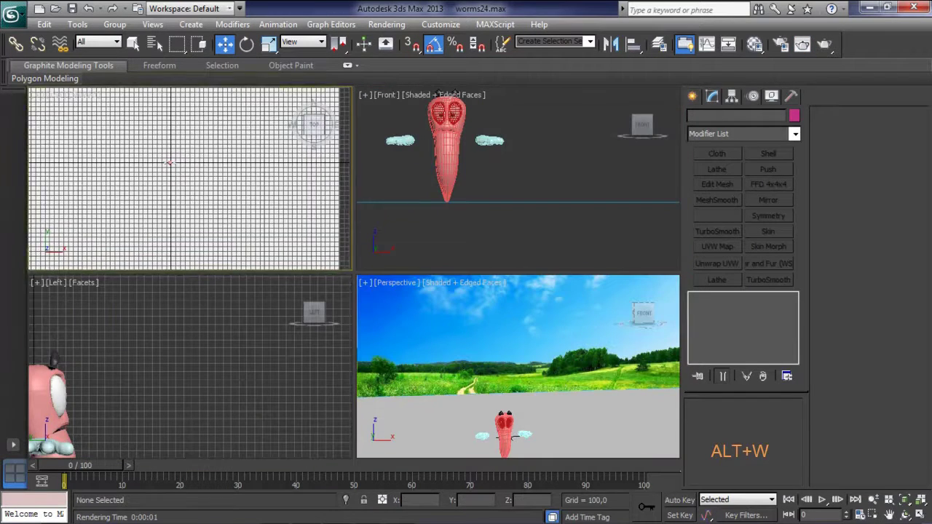
left_click_drag(412, 139, 583, 203)
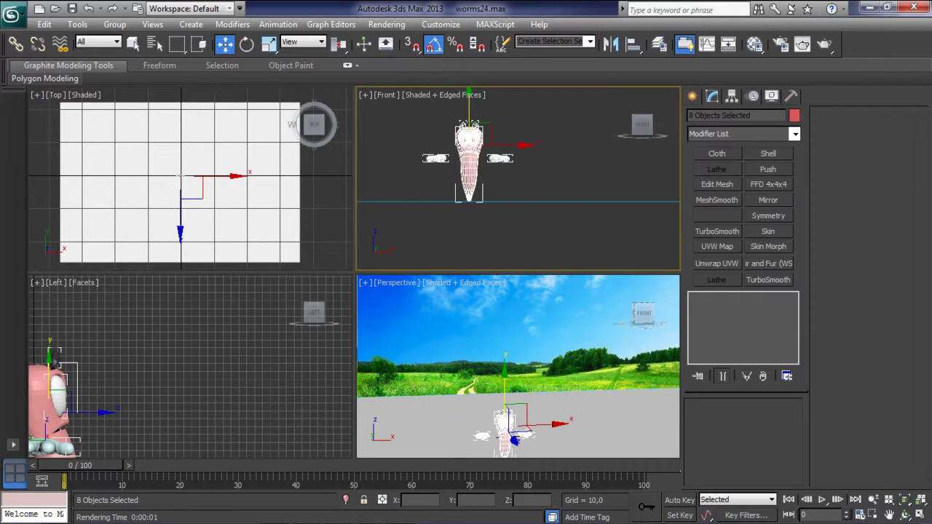
scroll(195, 166, "down", 3)
left_click_drag(517, 443, 510, 437)
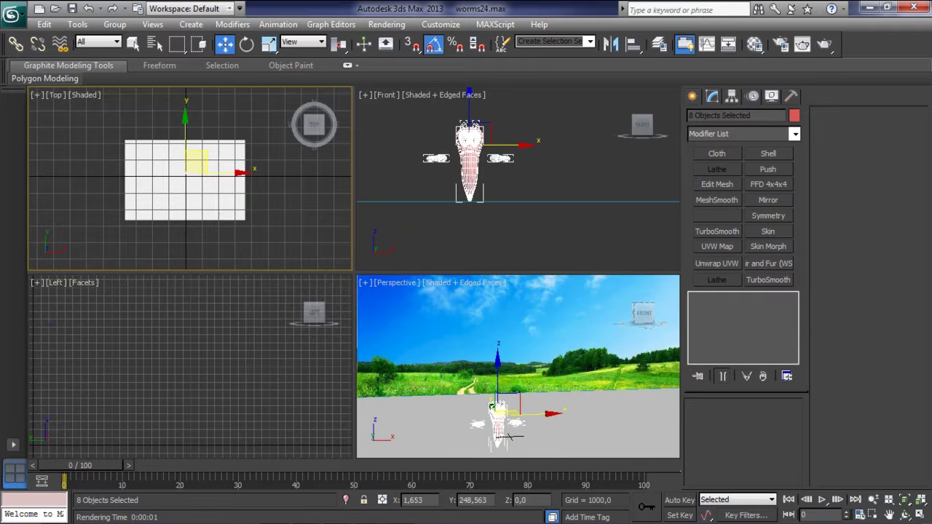
middle_click_drag(509, 437, 513, 446, "alt")
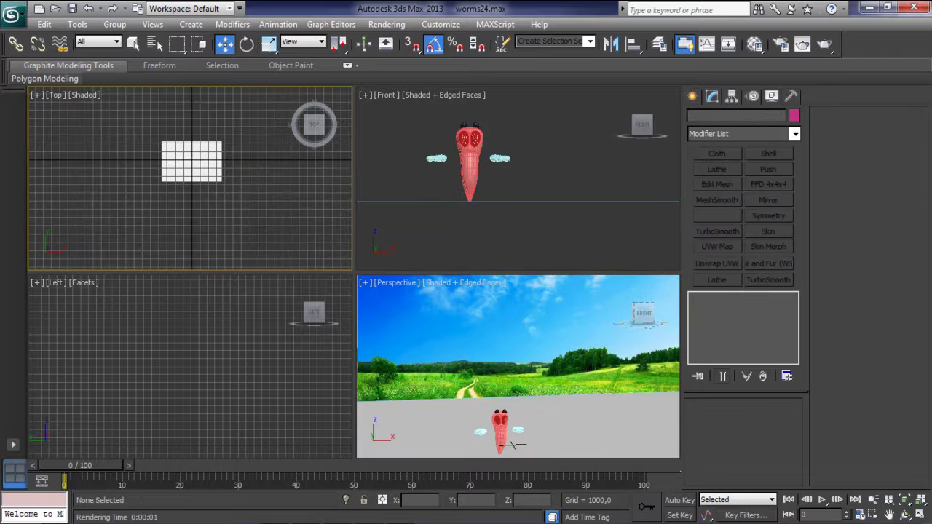
Step: Place an omni light in the Top view with far attenuation off, and test-render it
left_click(716, 212)
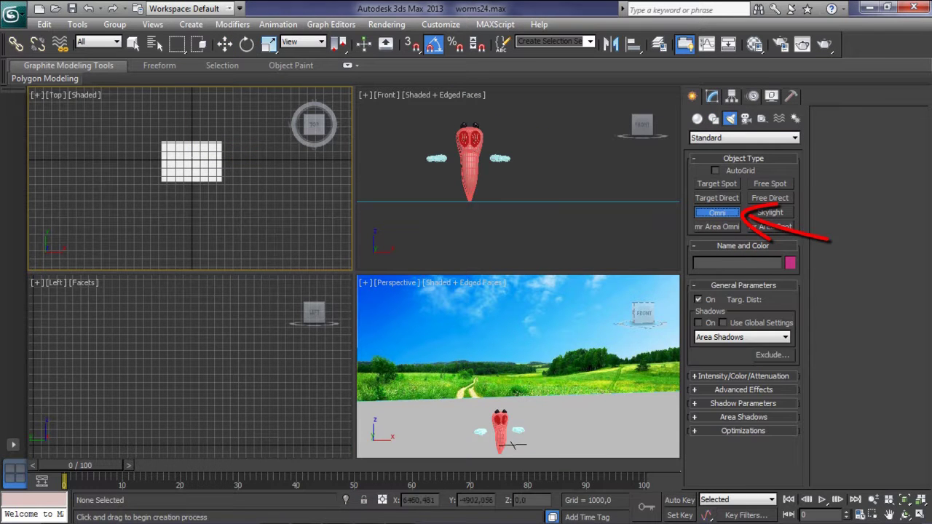
left_click(208, 198)
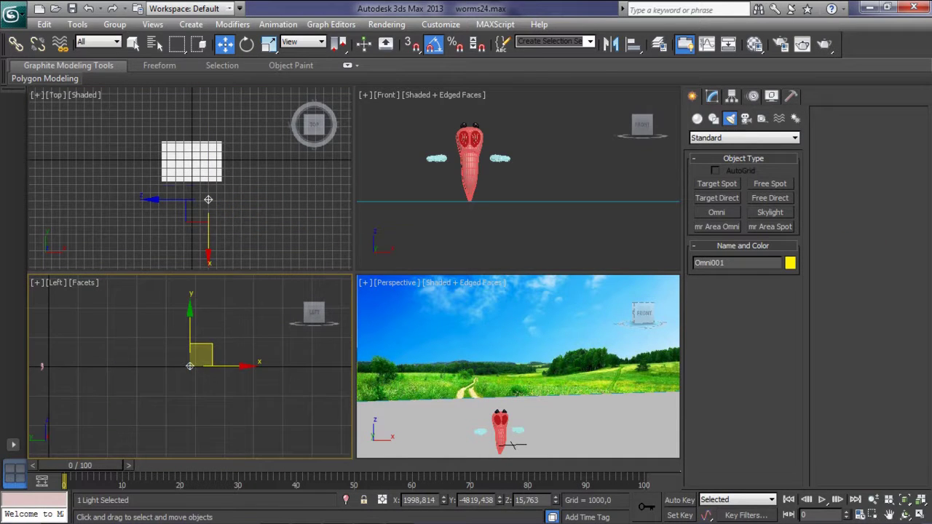
left_click(825, 251)
left_click(825, 240)
left_click(802, 43)
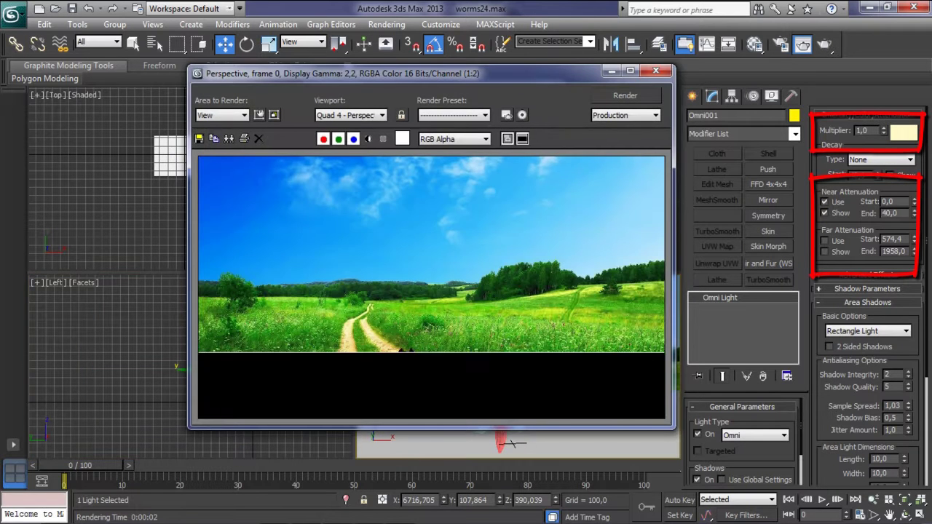
left_click(655, 70)
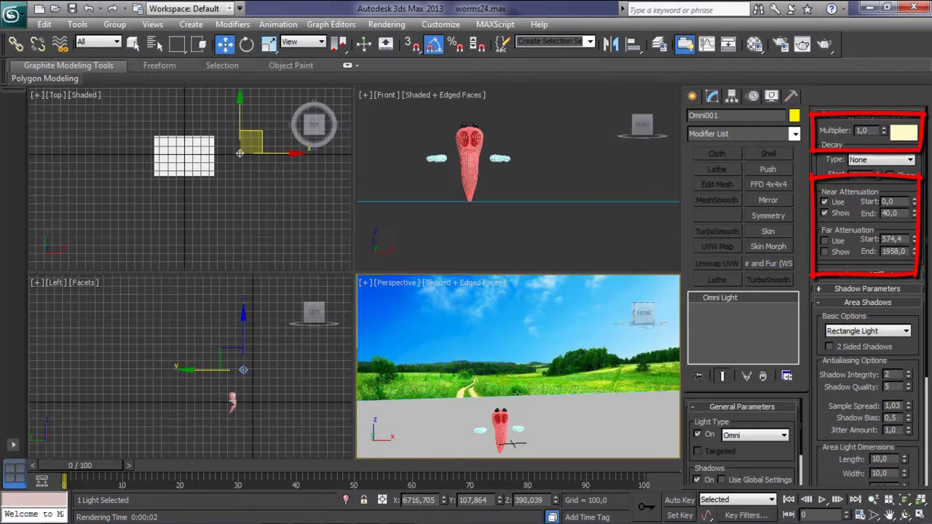
Step: Move the omni light over the ground plane close to the worm
left_click_drag(239, 153, 218, 191)
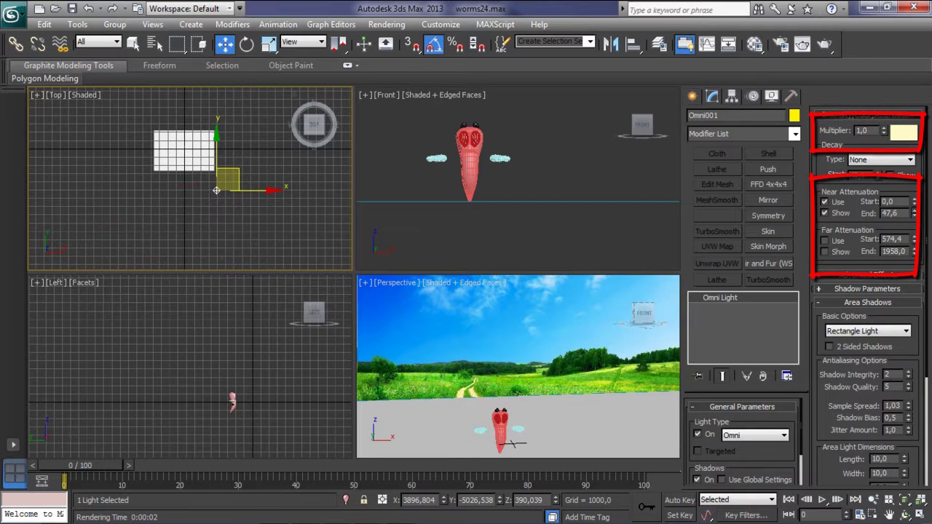
scroll(217, 190, "up", 5)
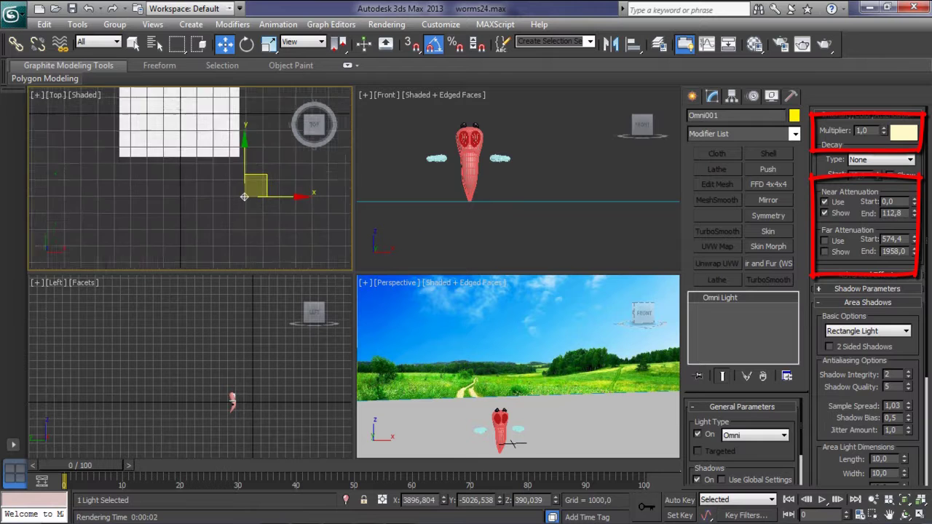
scroll(189, 178, "down", 3)
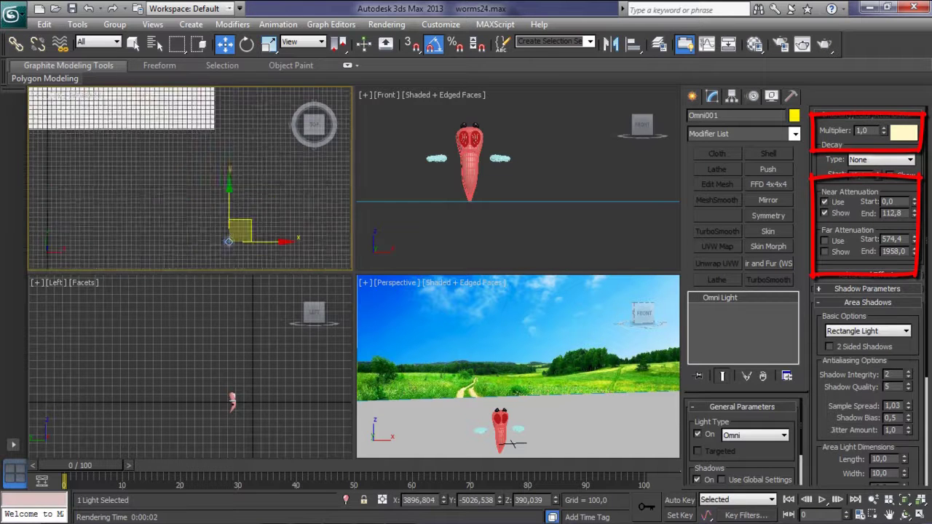
scroll(190, 178, "down", 2)
left_click_drag(128, 122, 182, 129)
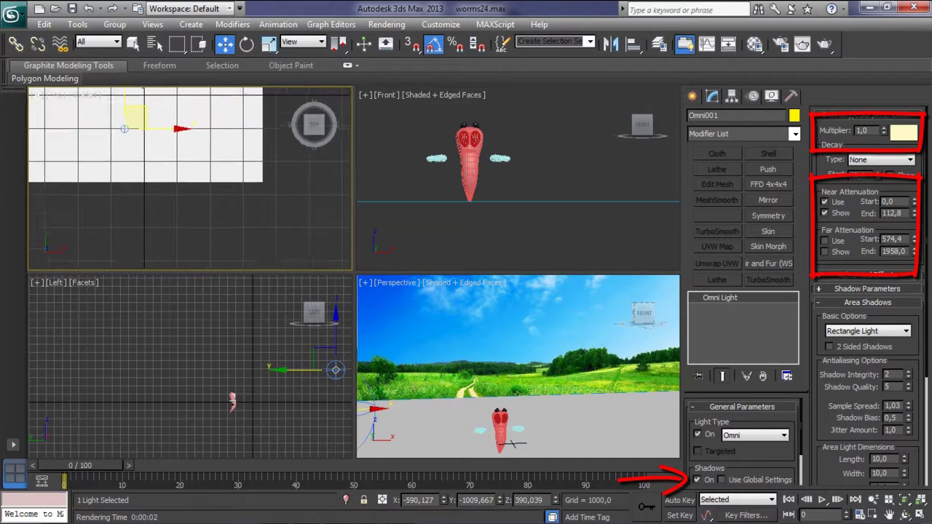
middle_click_drag(181, 128, 219, 167)
left_click_drag(219, 167, 229, 155)
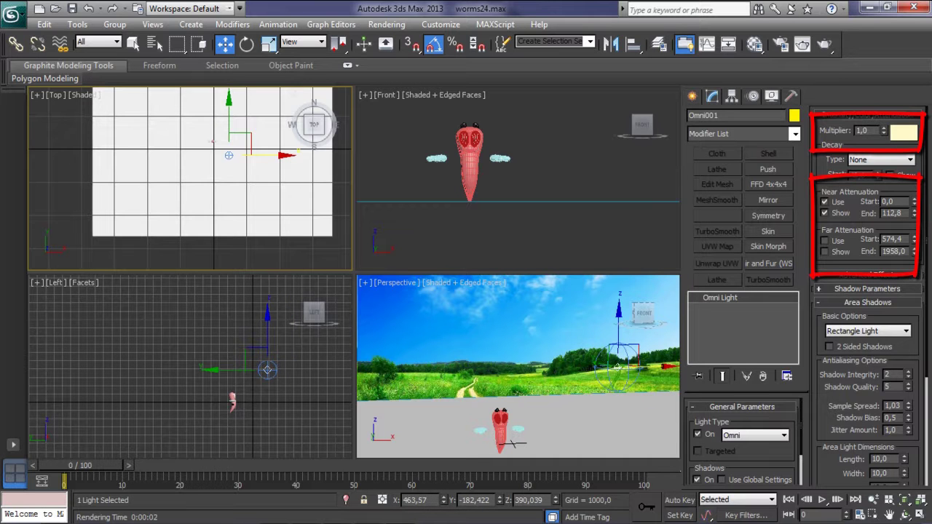
Step: Extend the light's near attenuation end to 732,072 and render the perspective view
left_click_drag(914, 213, 914, 175)
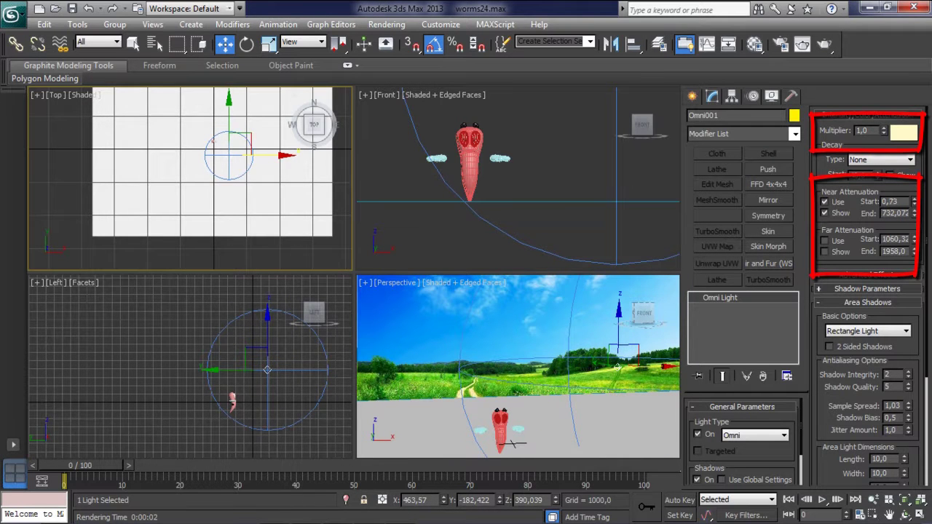
right_click(510, 422)
left_click(802, 44)
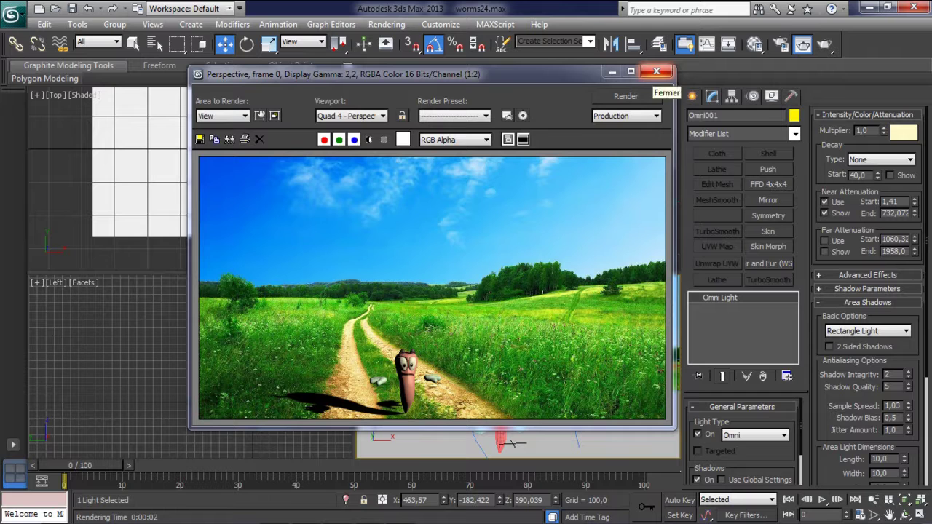
Step: Clone the light as Omni002, raise it up and to the right, and re-render the perspective view
left_click(656, 71)
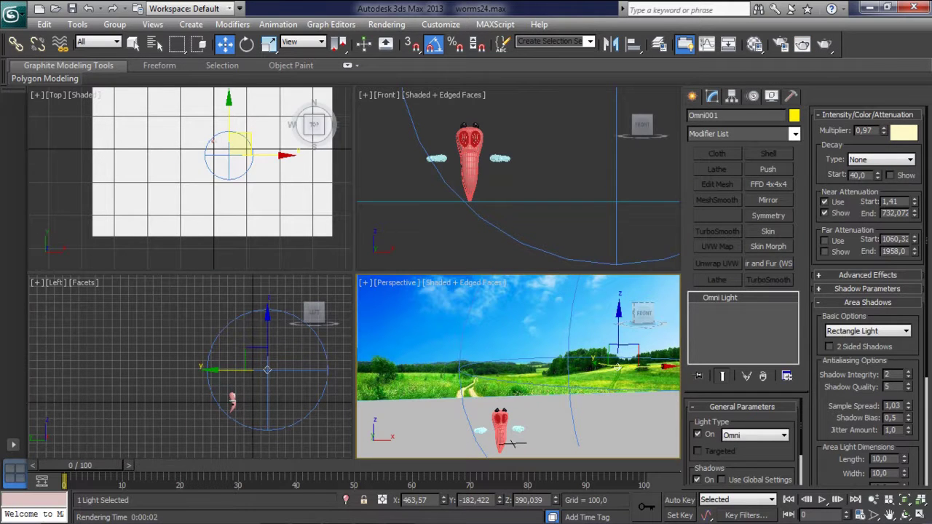
left_click_drag(233, 370, 142, 370, "shift")
key("Return")
scroll(517, 178, "down", 3)
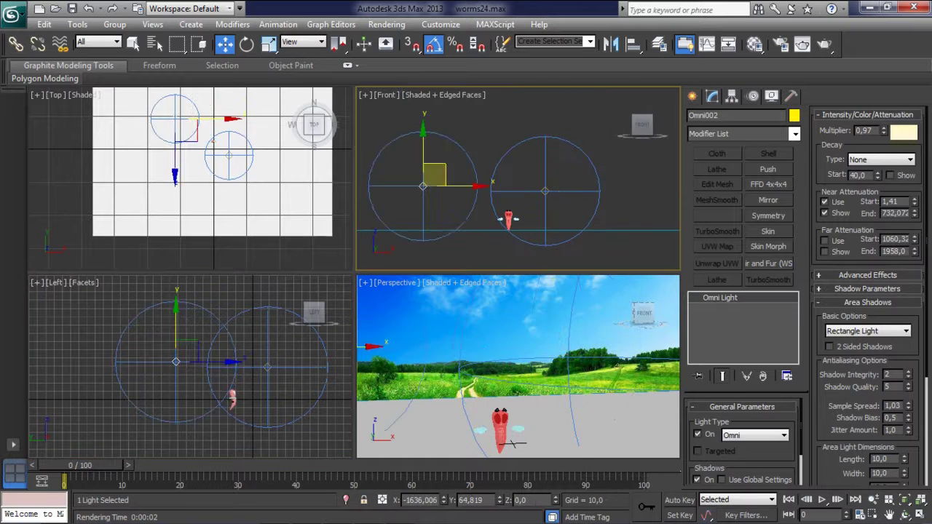
left_click_drag(434, 174, 467, 159)
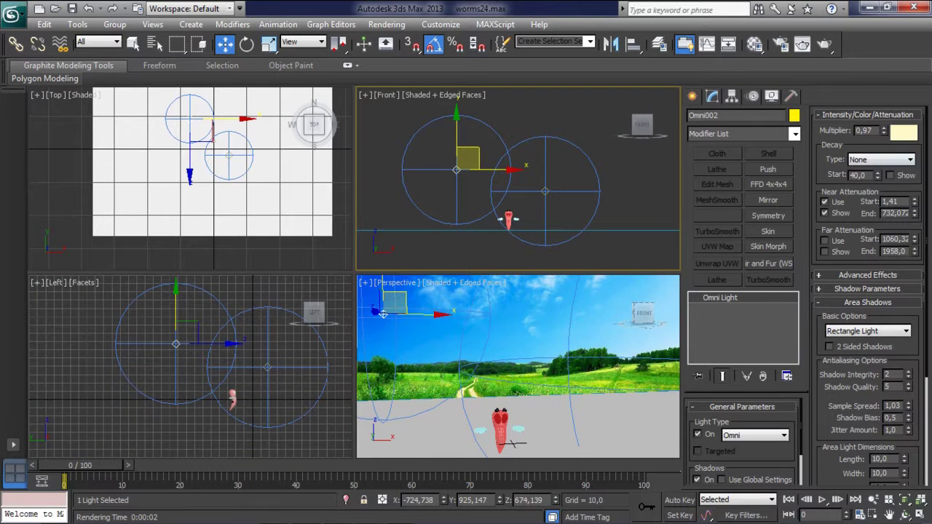
left_click(383, 314)
key("shift+q")
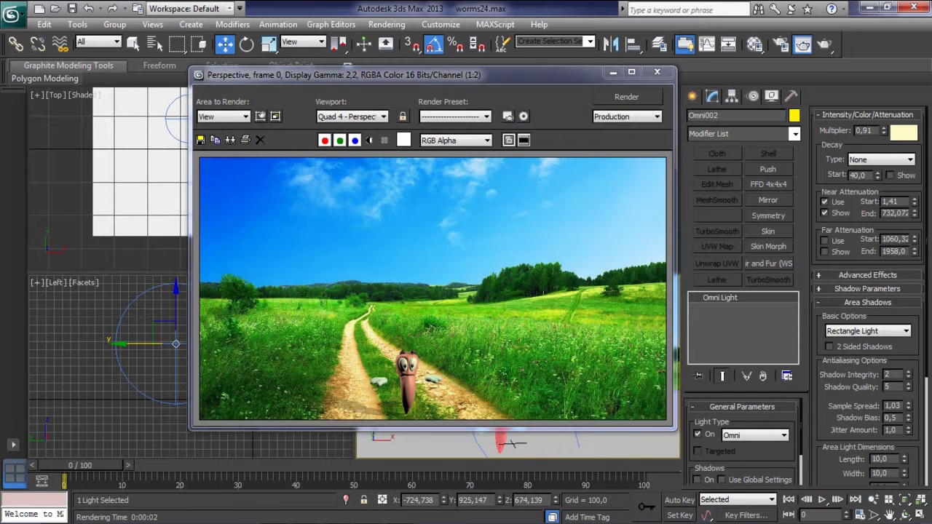